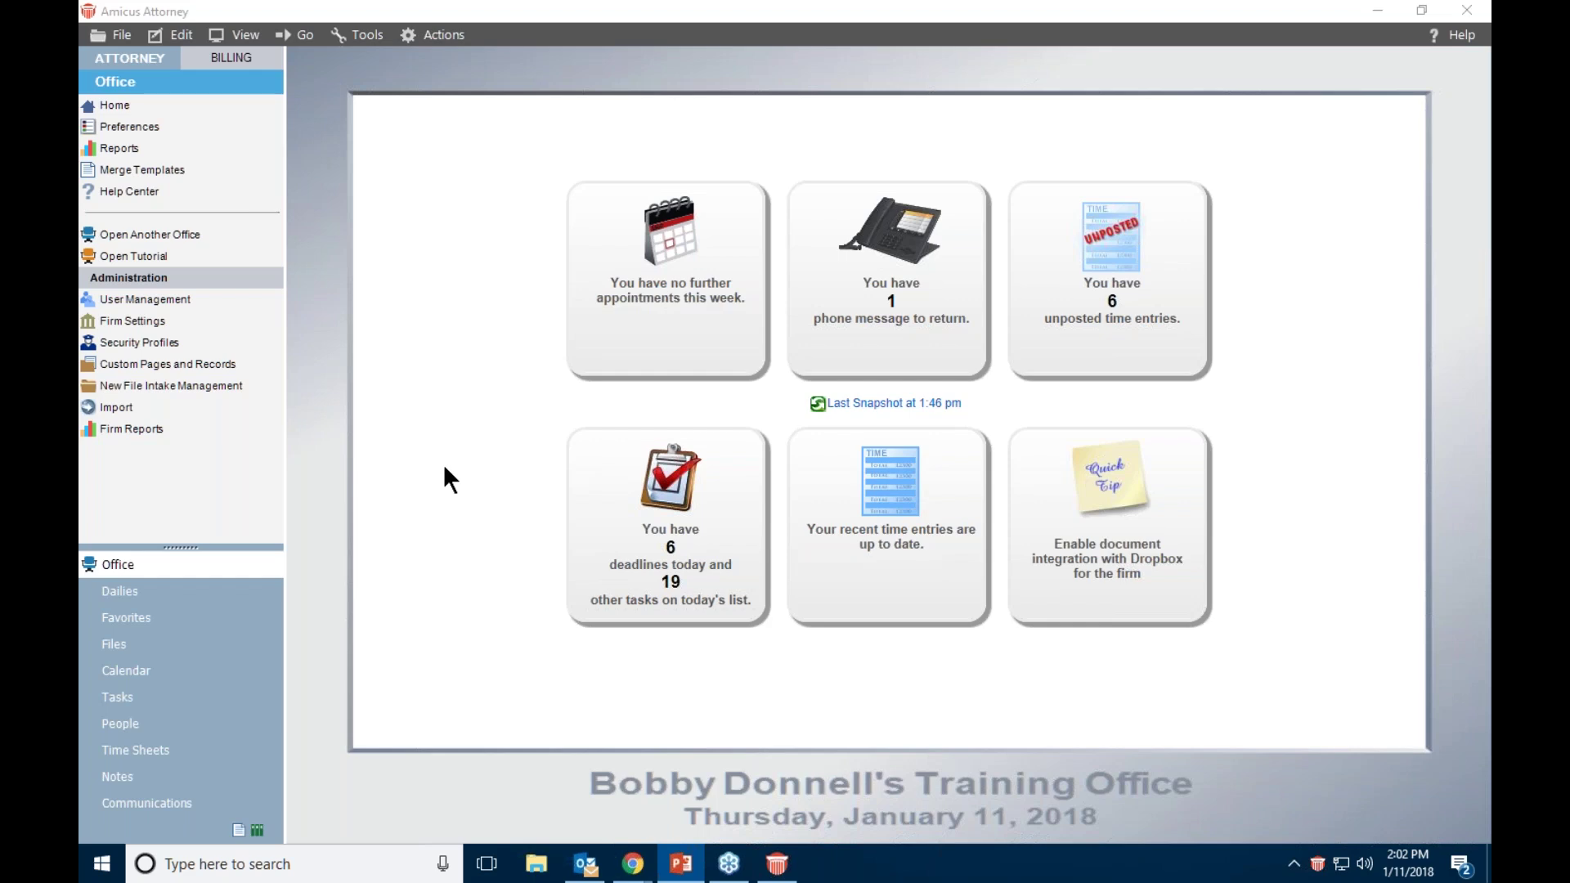
# Review the User-Managed, Amicus-Managed and Worldox Link options in the firm's document management setup without changing anything
pyautogui.click(127, 322)
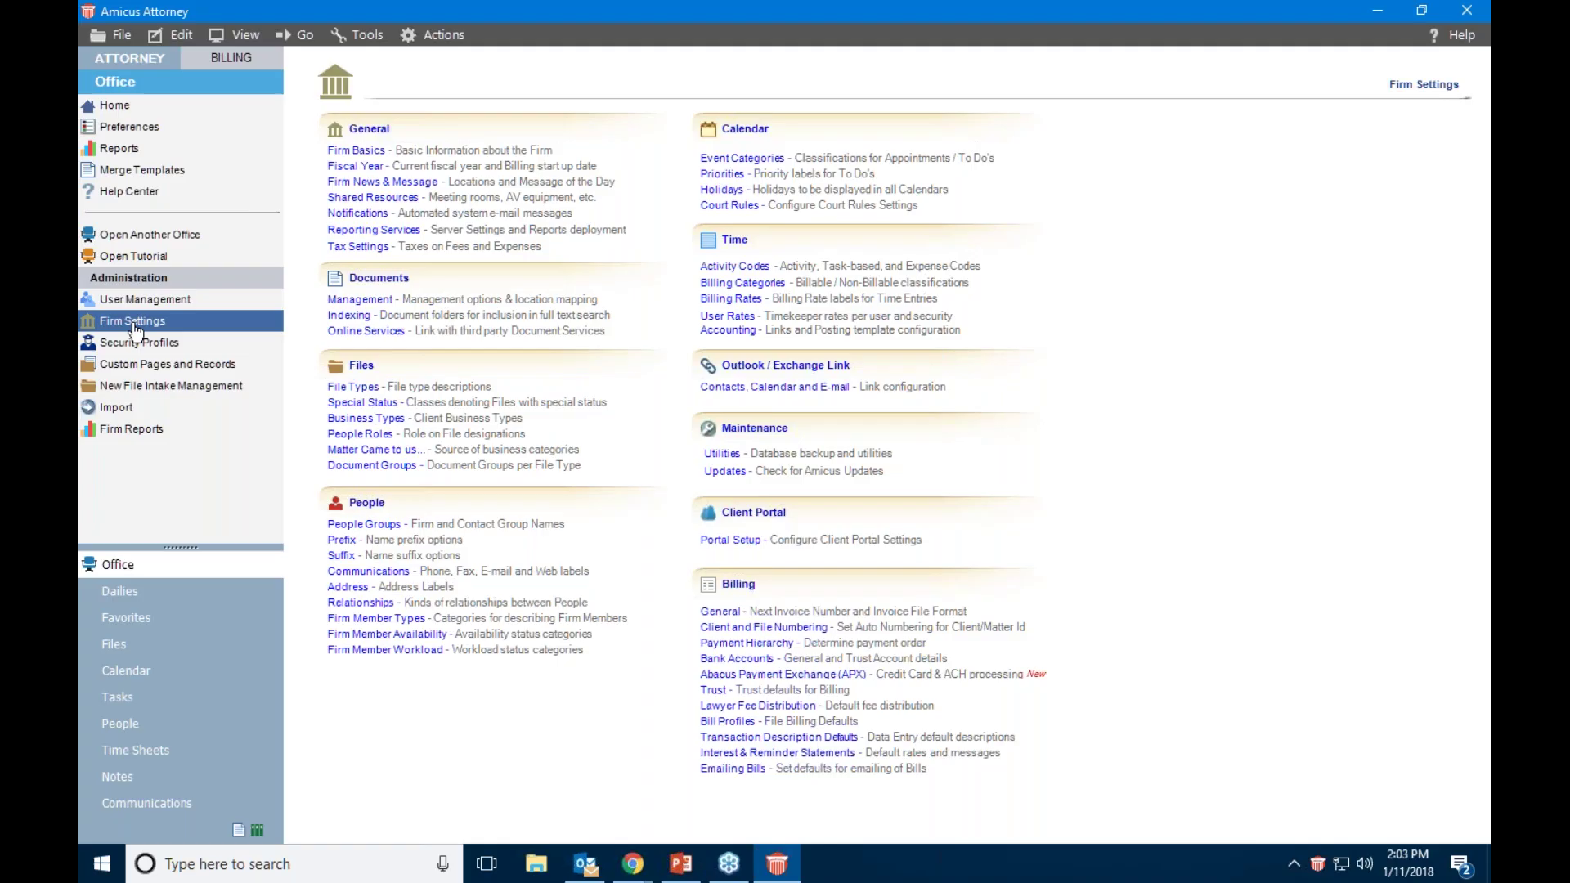
pyautogui.click(353, 301)
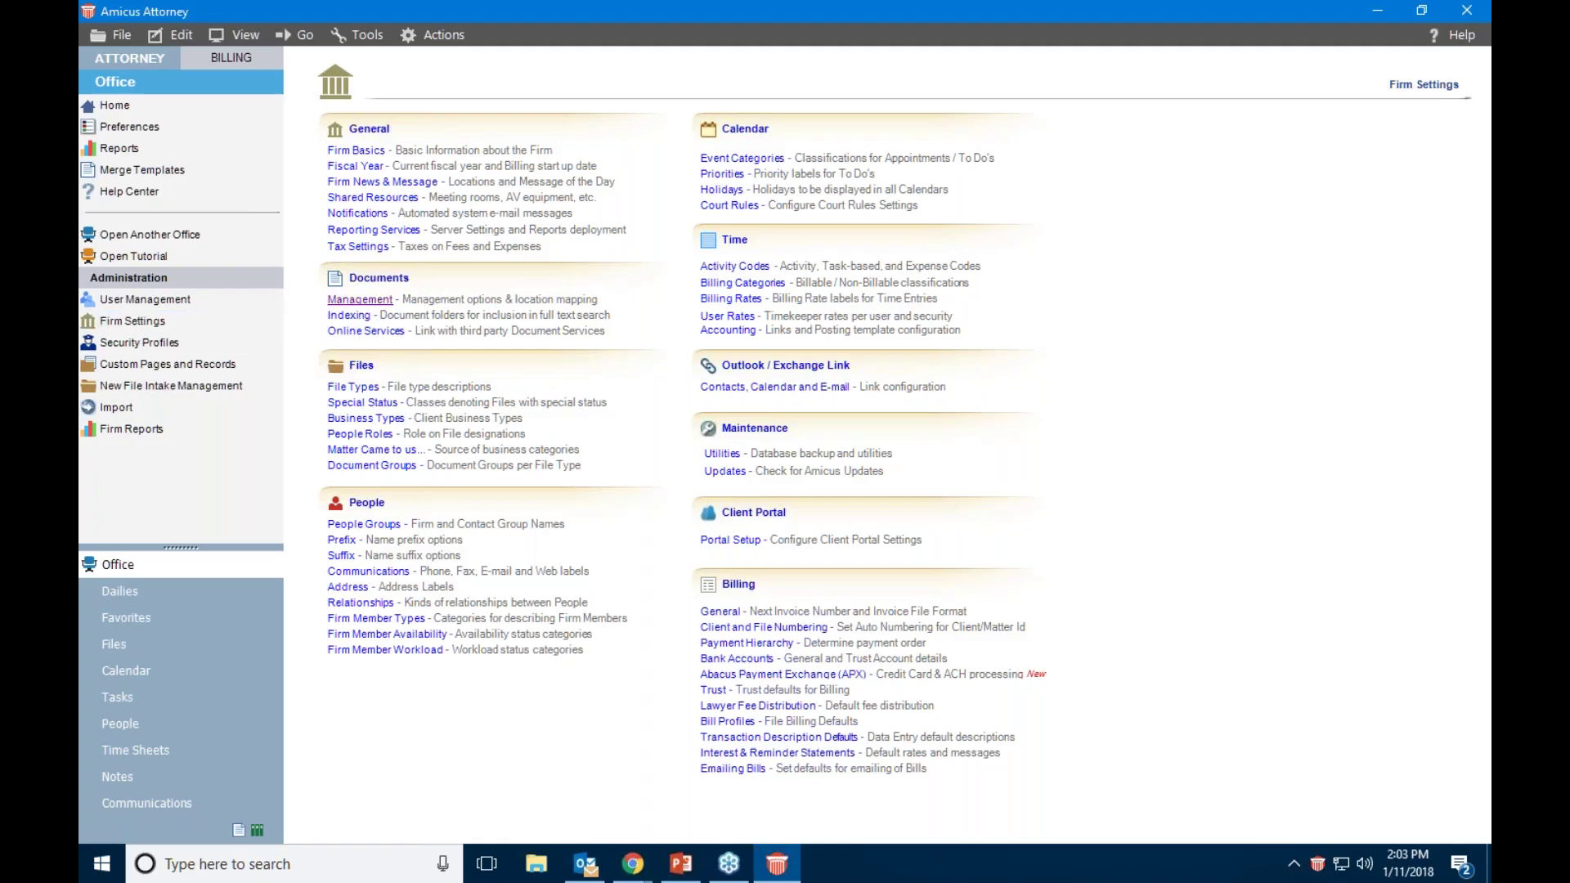
pyautogui.moveTo(723, 138); pyautogui.dragTo(687, 106)
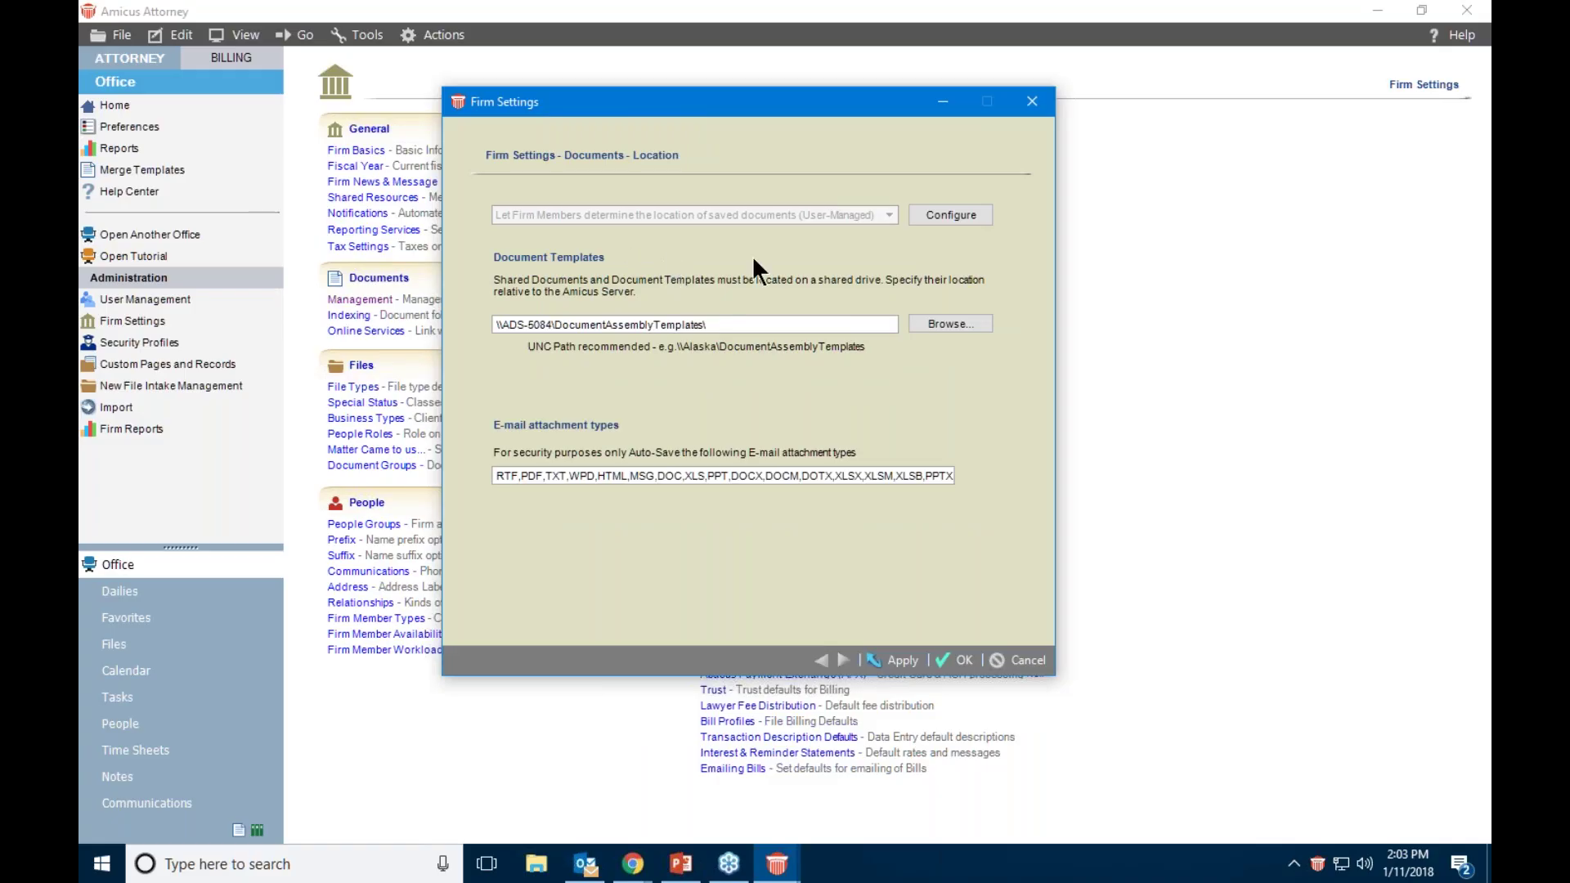
pyautogui.click(968, 216)
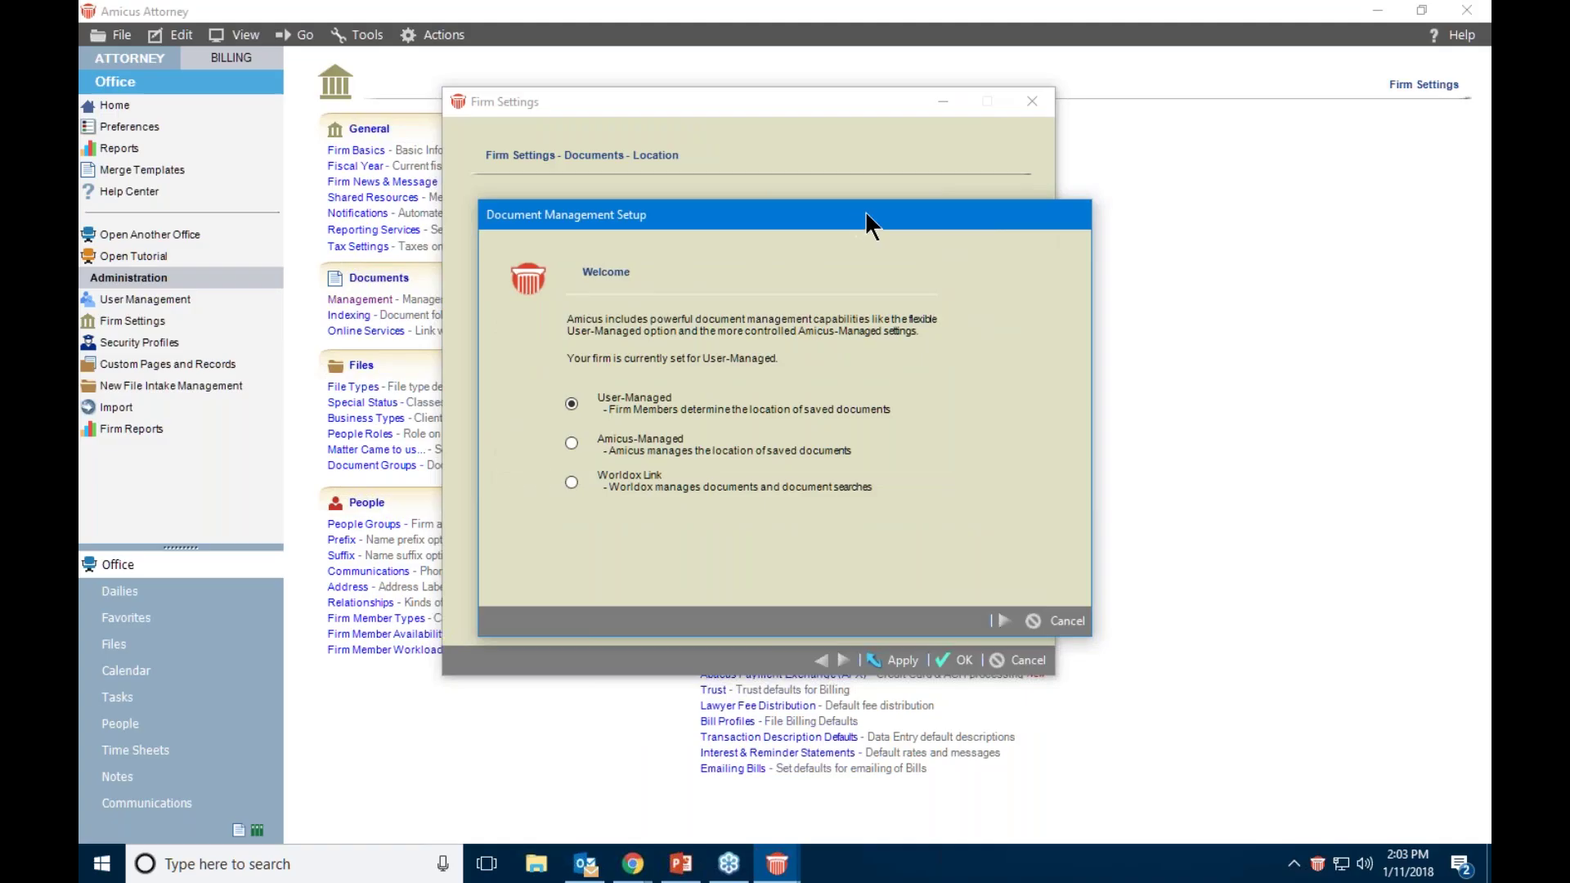
pyautogui.moveTo(865, 219); pyautogui.dragTo(993, 124)
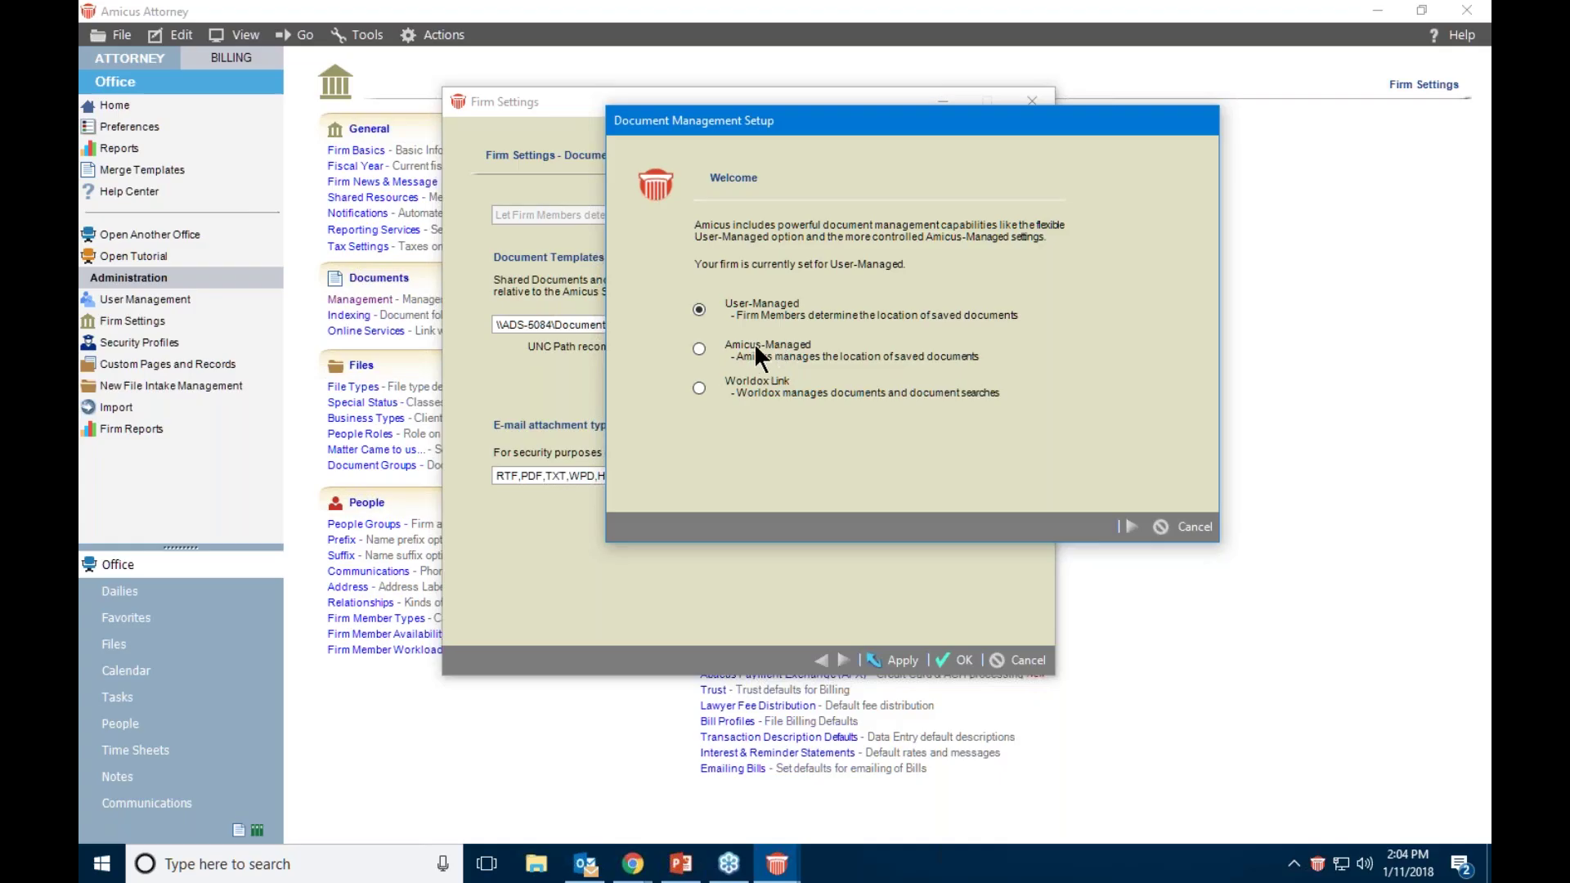
pyautogui.click(1192, 525)
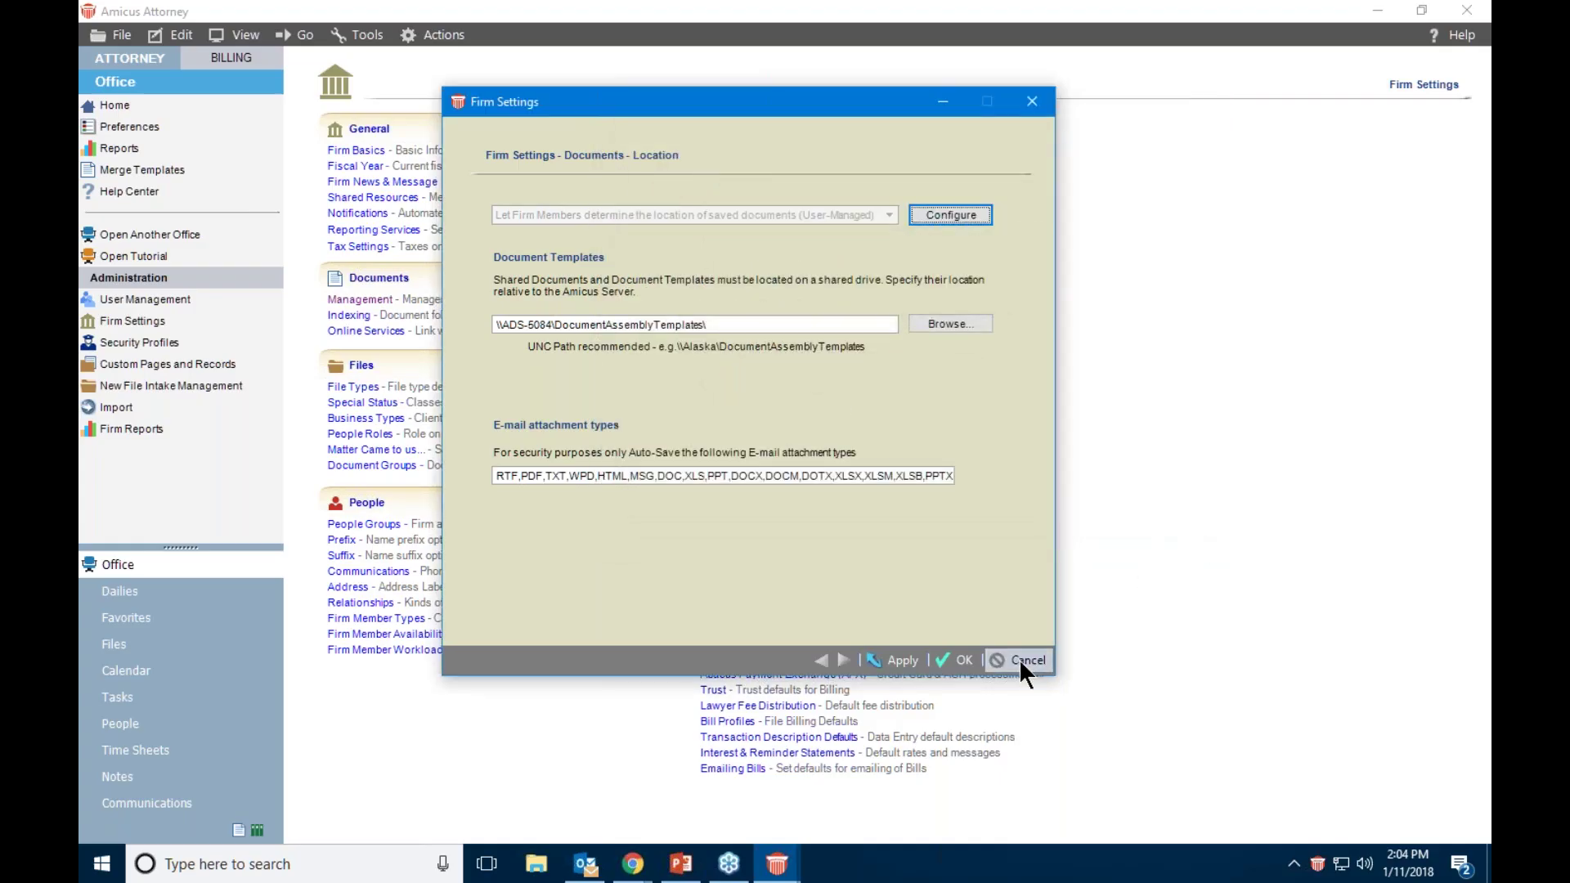
pyautogui.click(1019, 659)
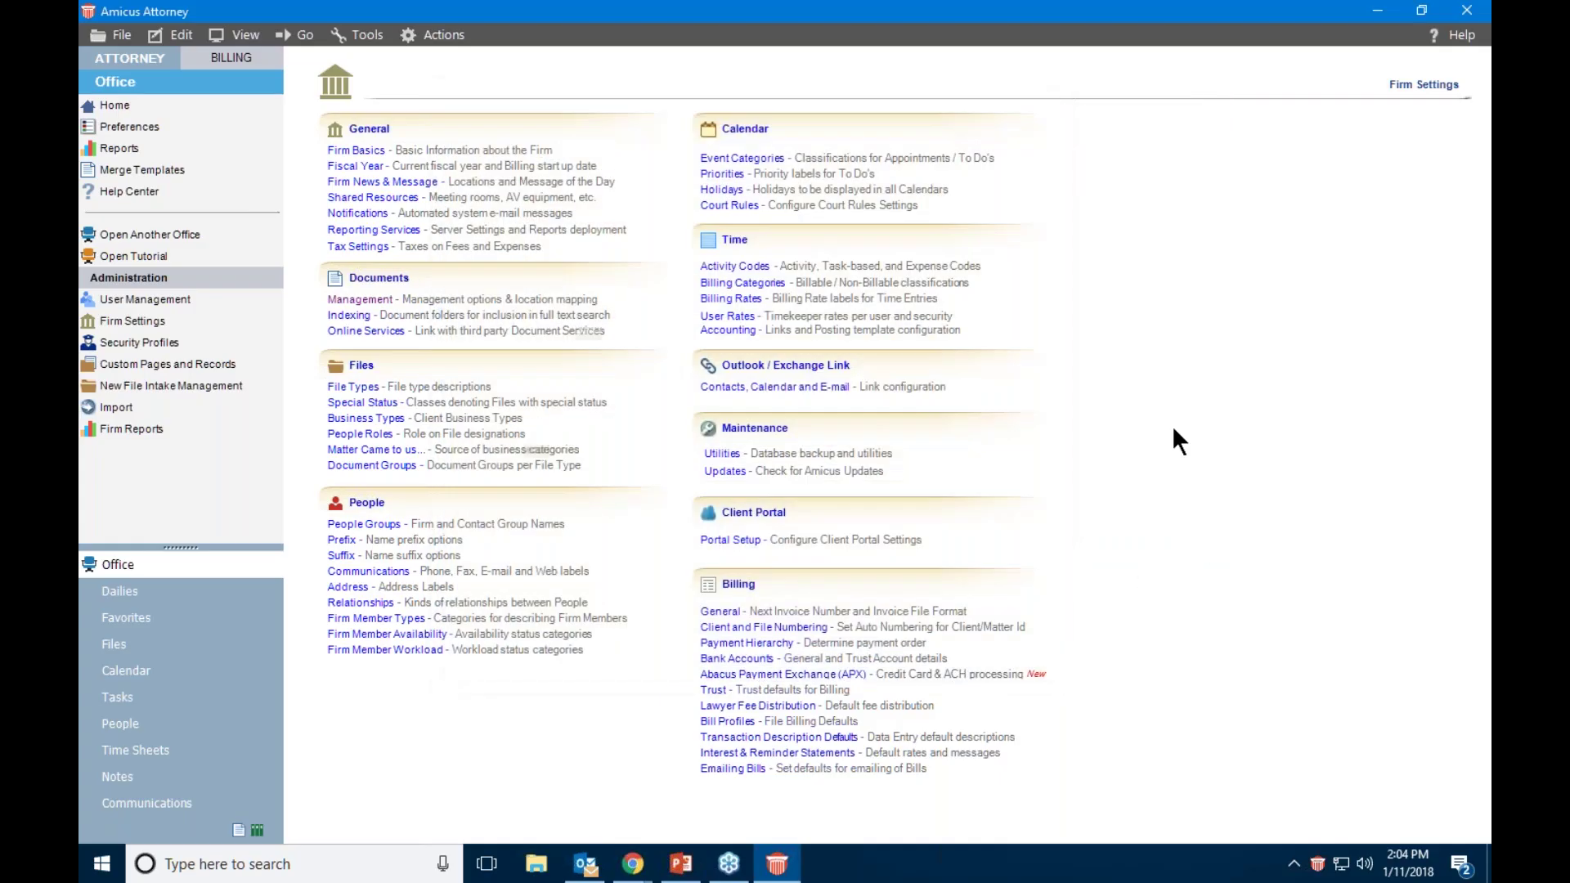
# Open the Baily re Kipling matter from the active files and display its documents
pyautogui.click(114, 644)
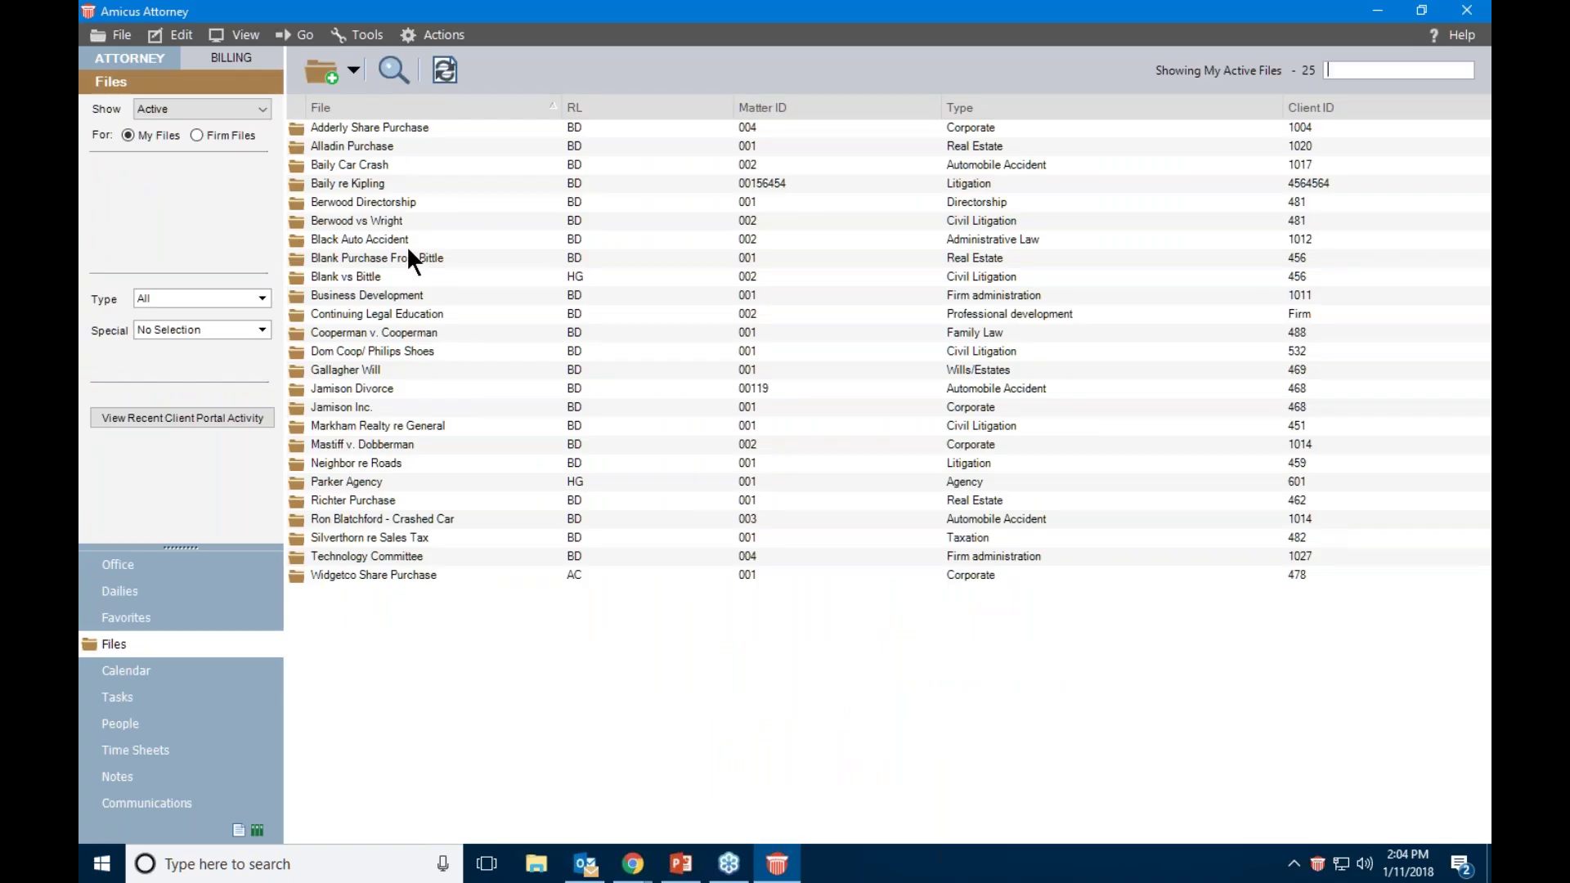
pyautogui.click(355, 185)
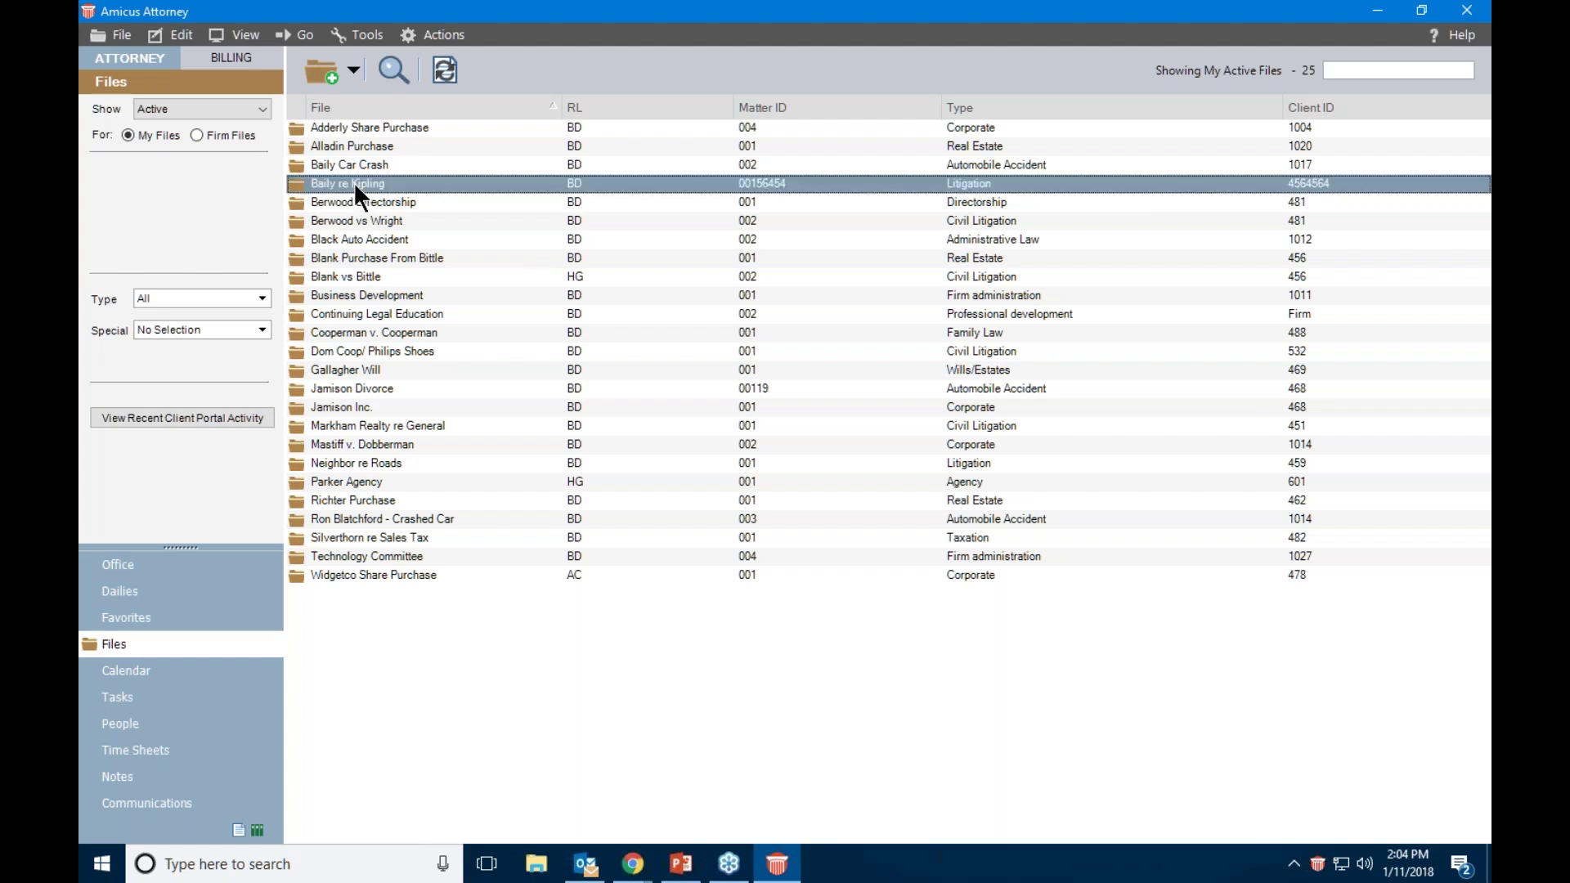
pyautogui.doubleClick(355, 185)
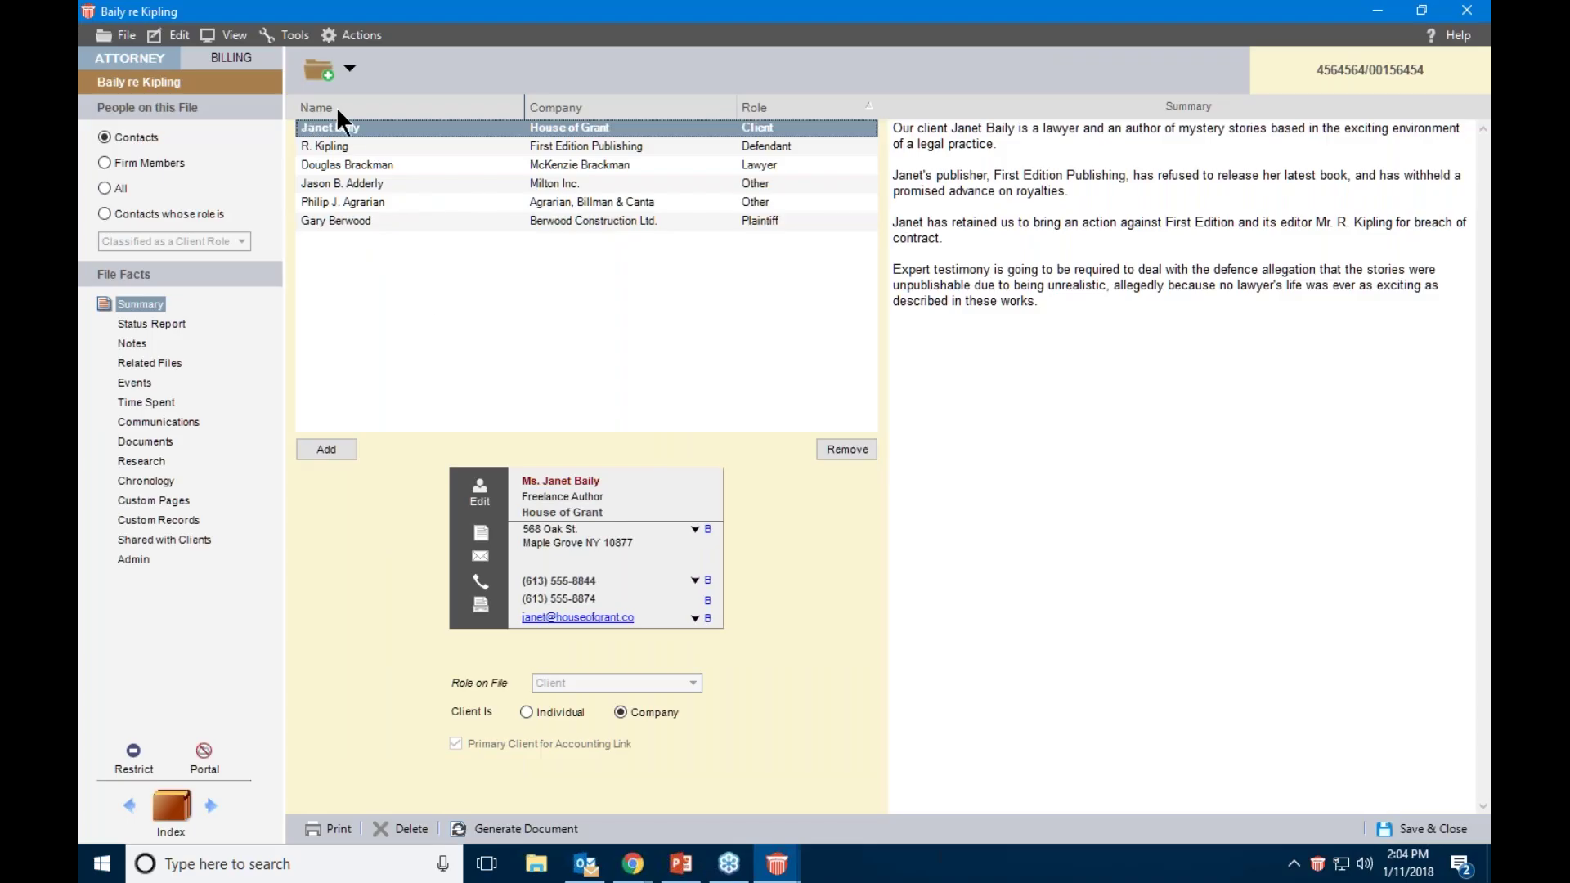
pyautogui.click(149, 445)
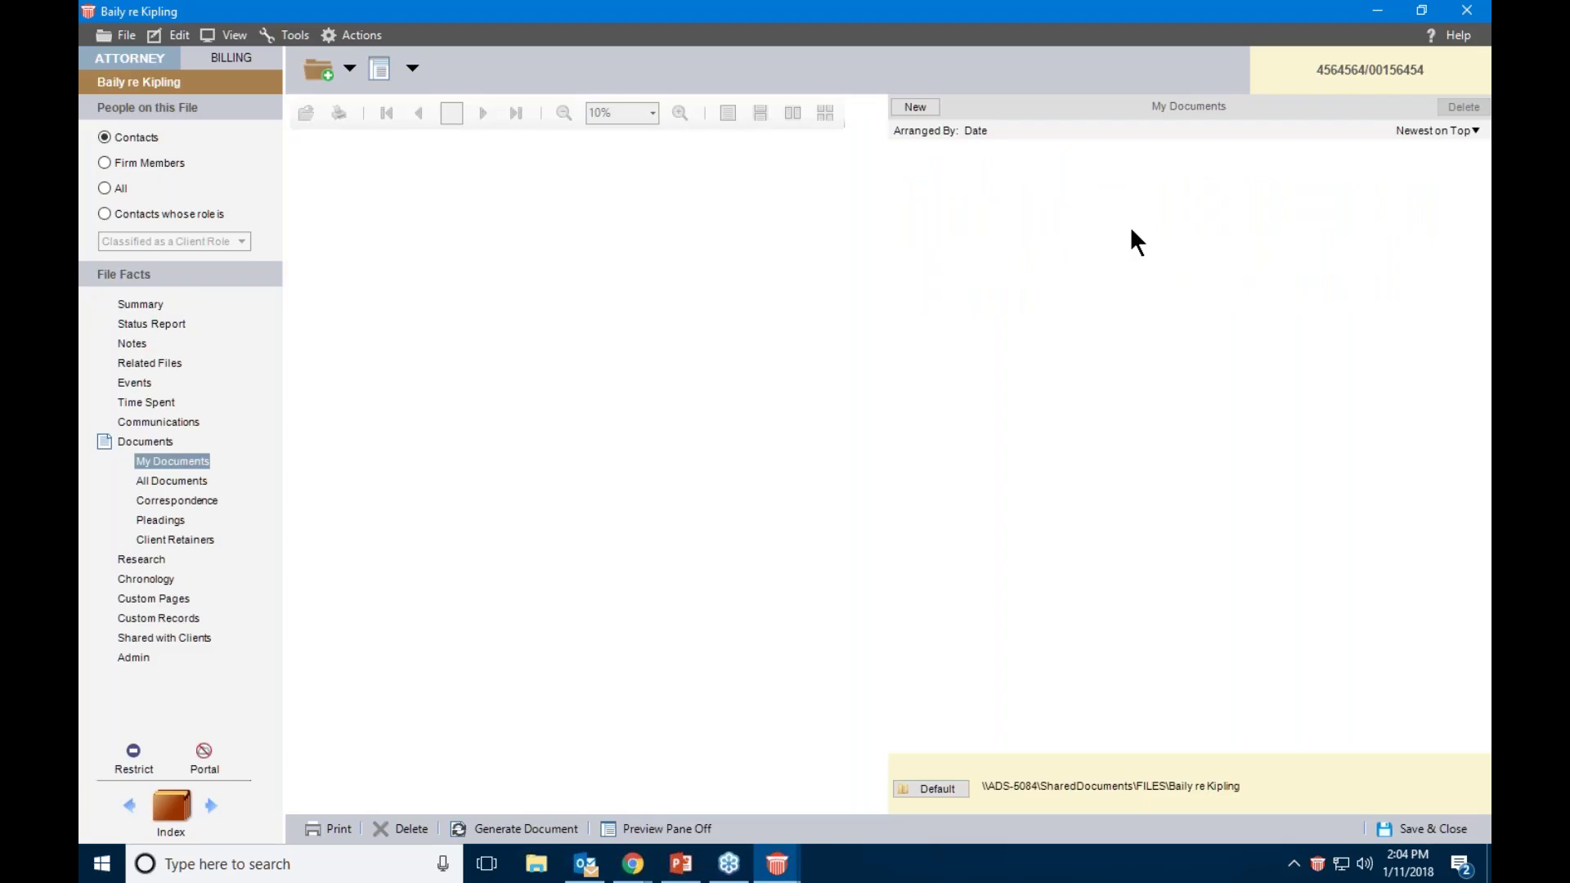
# Create a new document record in the matter that links to NatLint.docx on the desktop
pyautogui.click(908, 123)
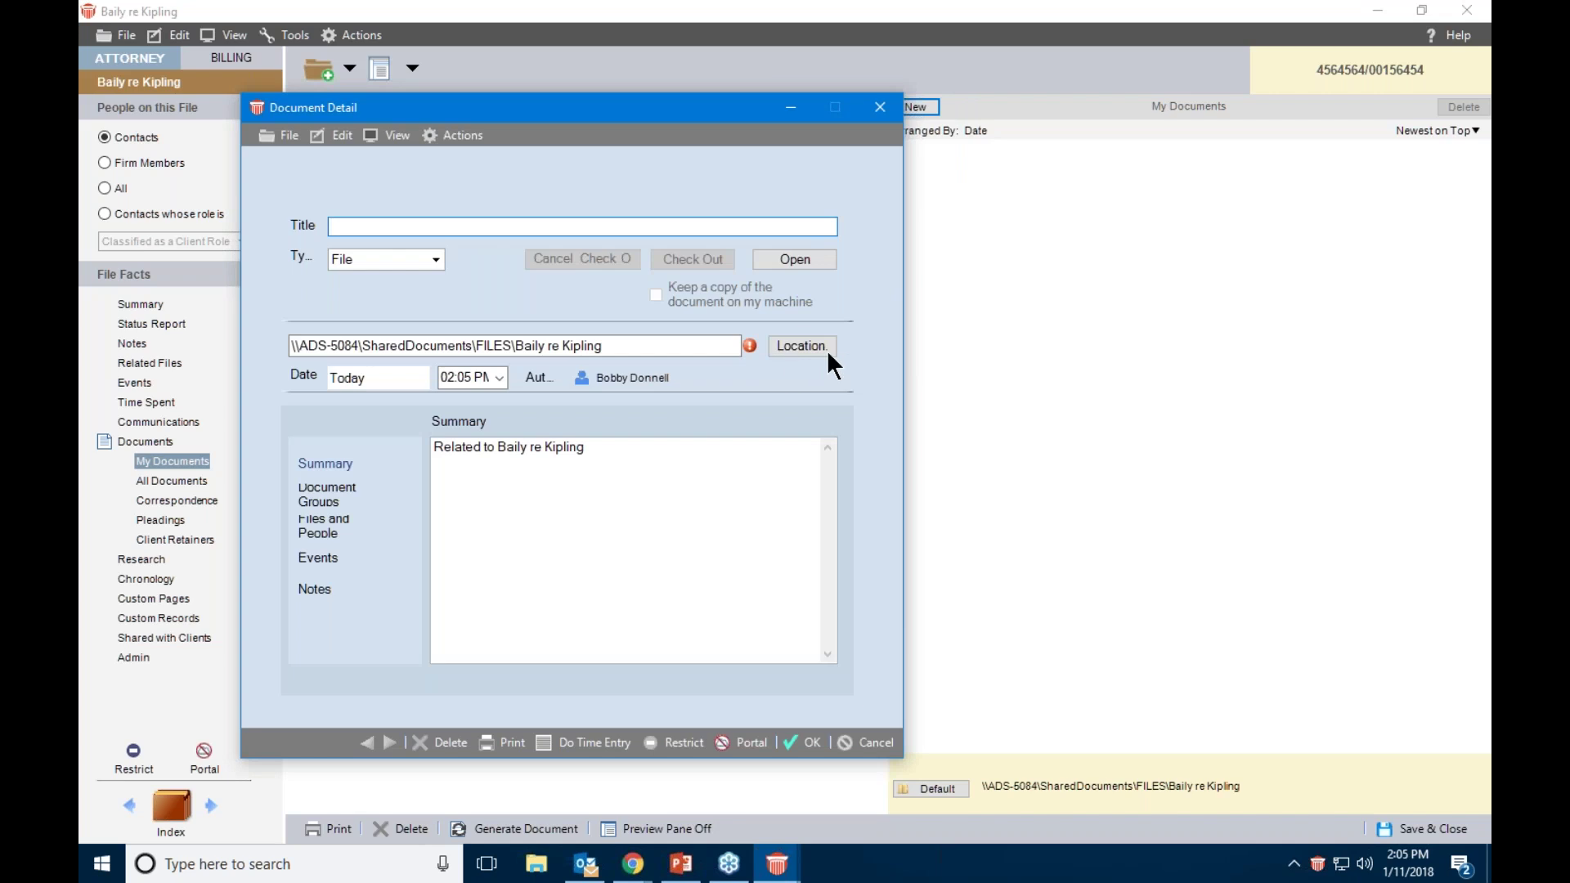
pyautogui.click(802, 345)
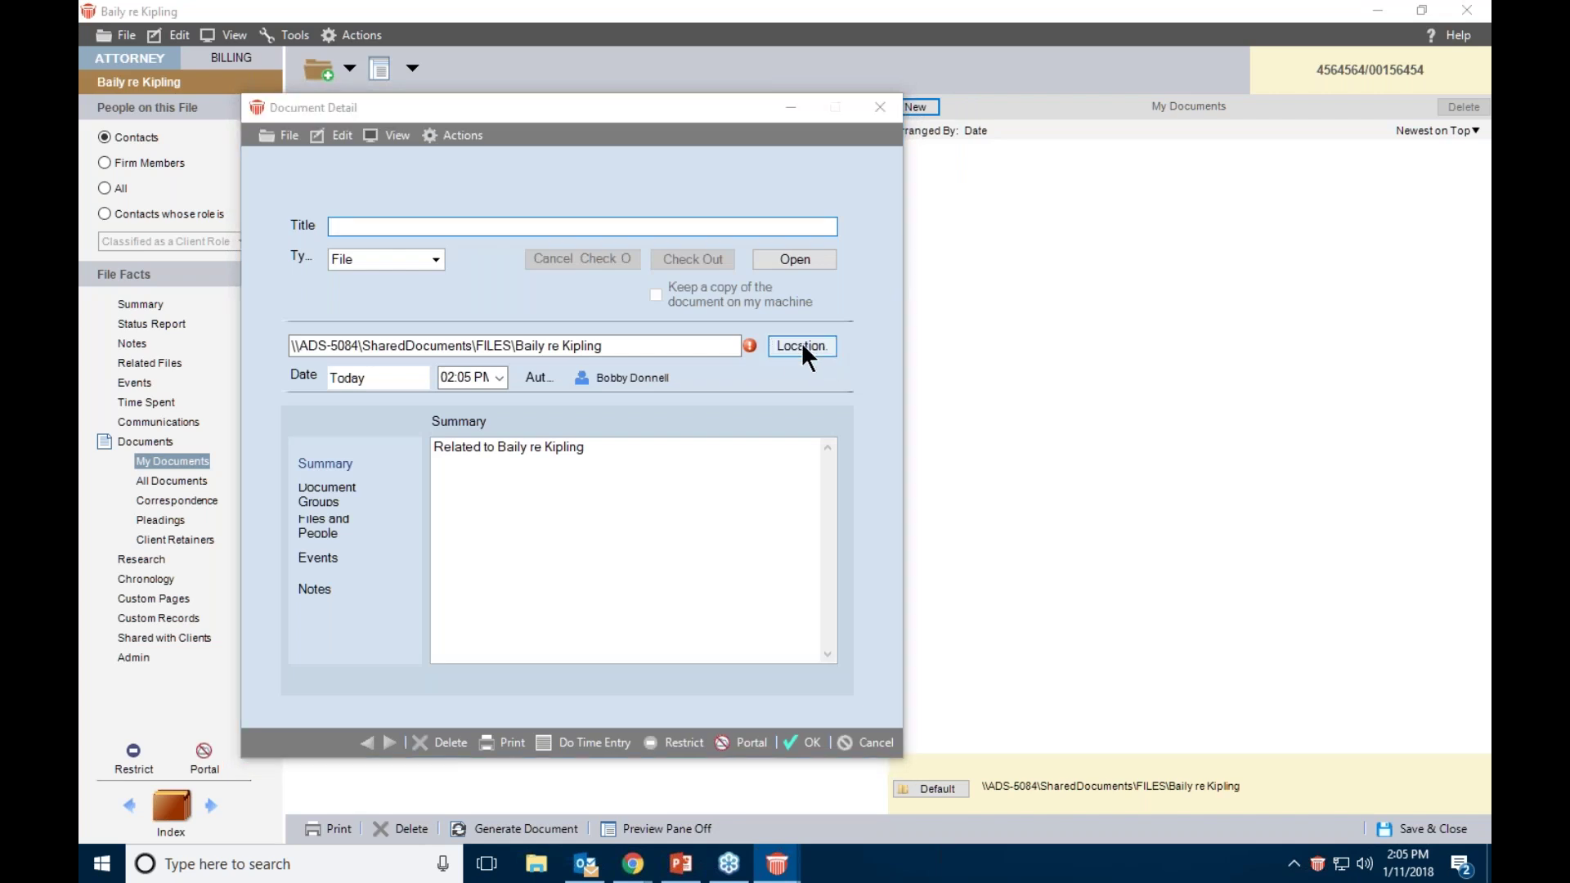
pyautogui.moveTo(396, 433); pyautogui.dragTo(395, 254)
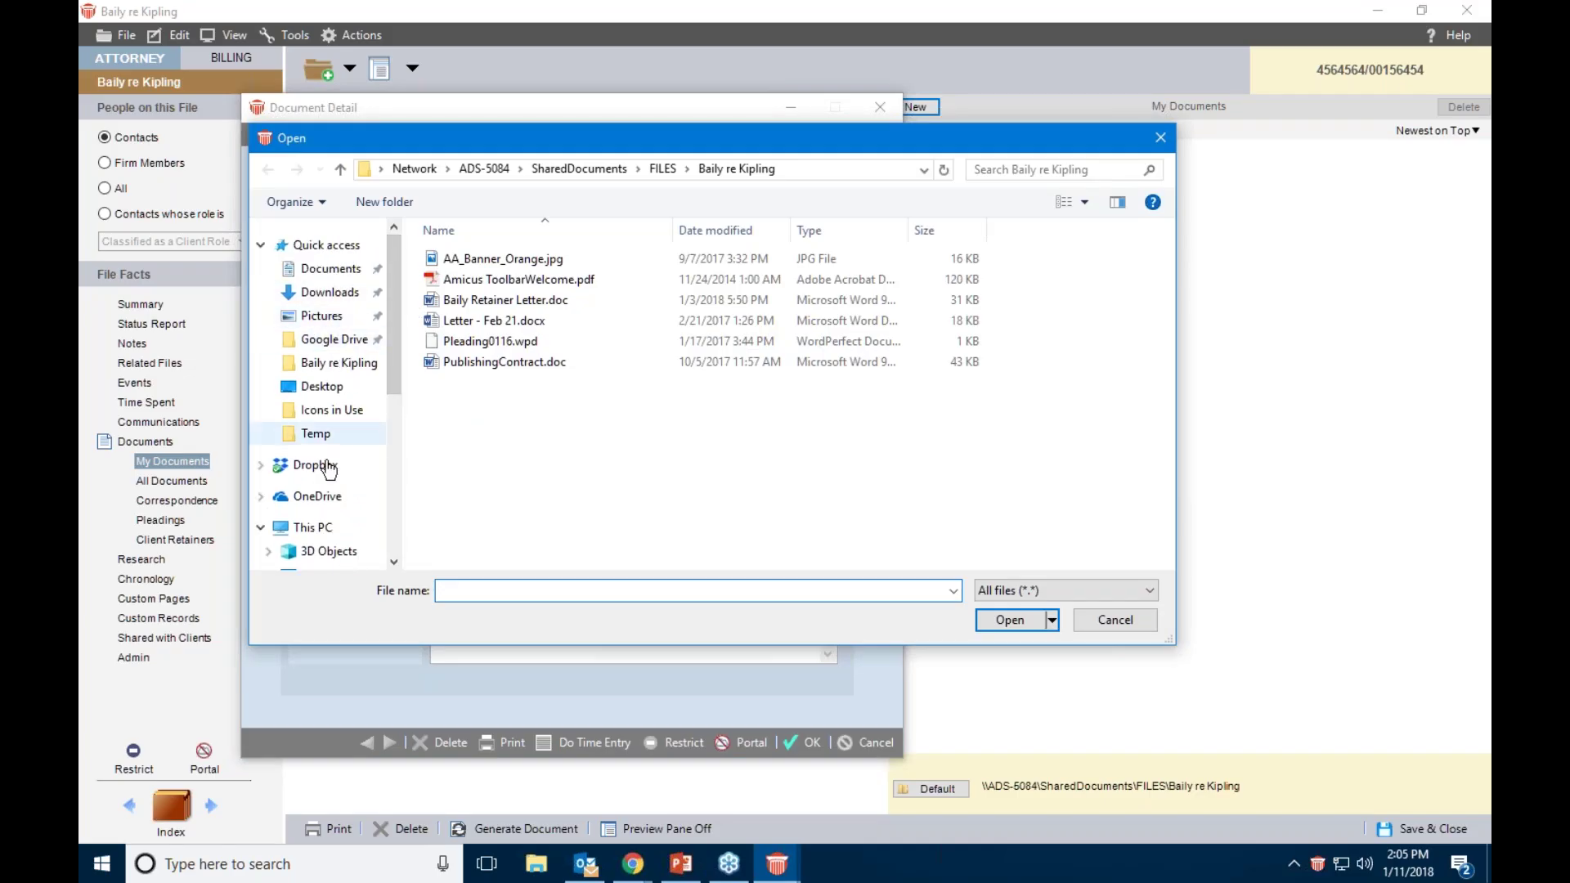
pyautogui.moveTo(395, 359); pyautogui.dragTo(395, 405)
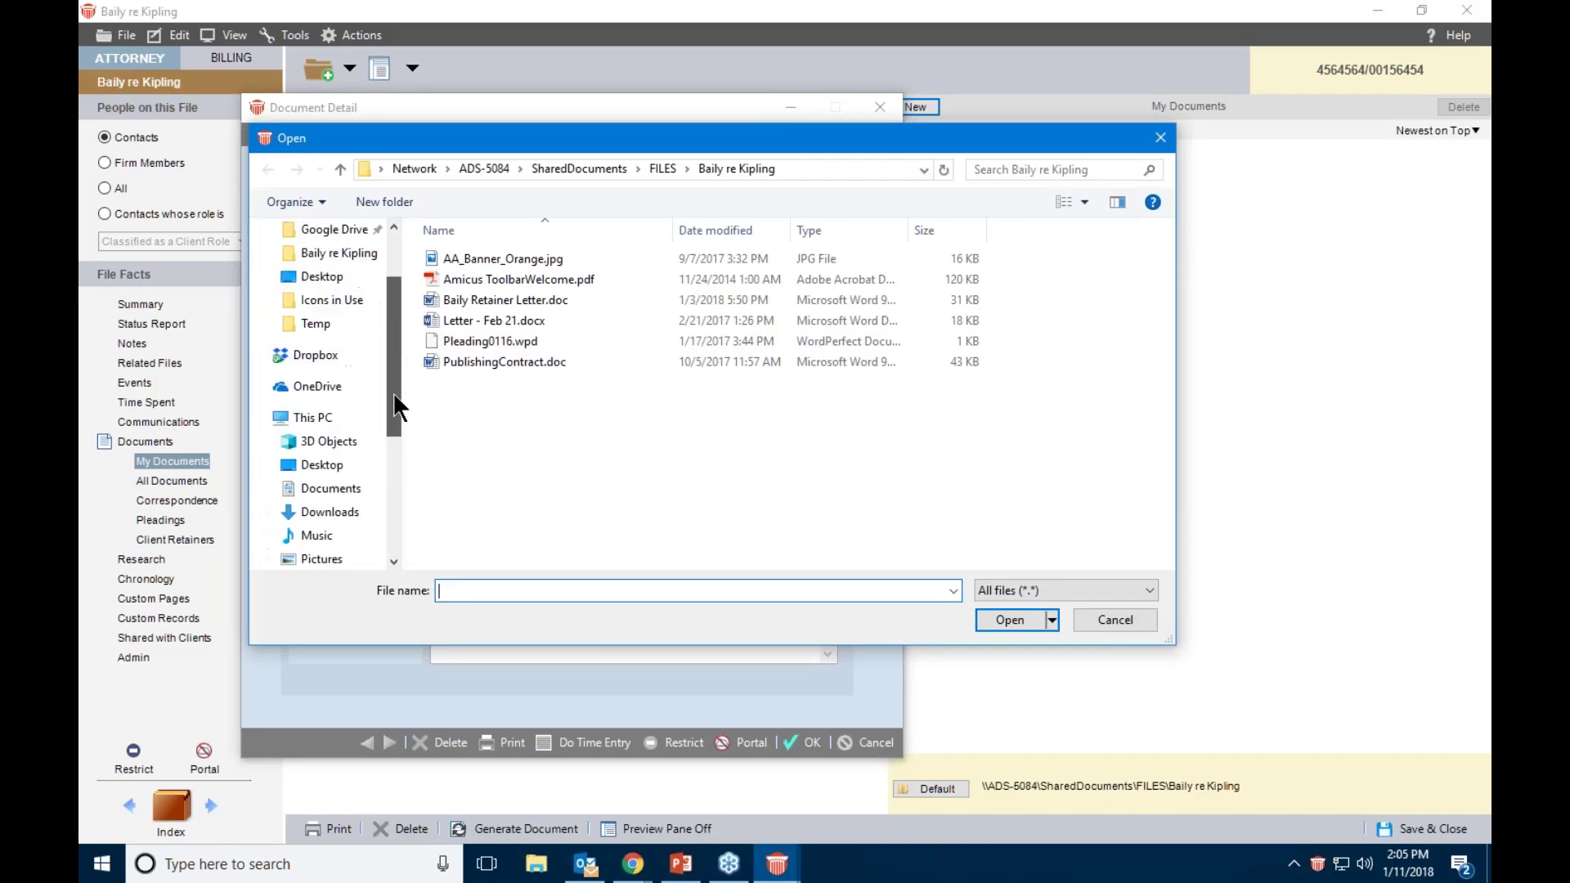
pyautogui.click(322, 465)
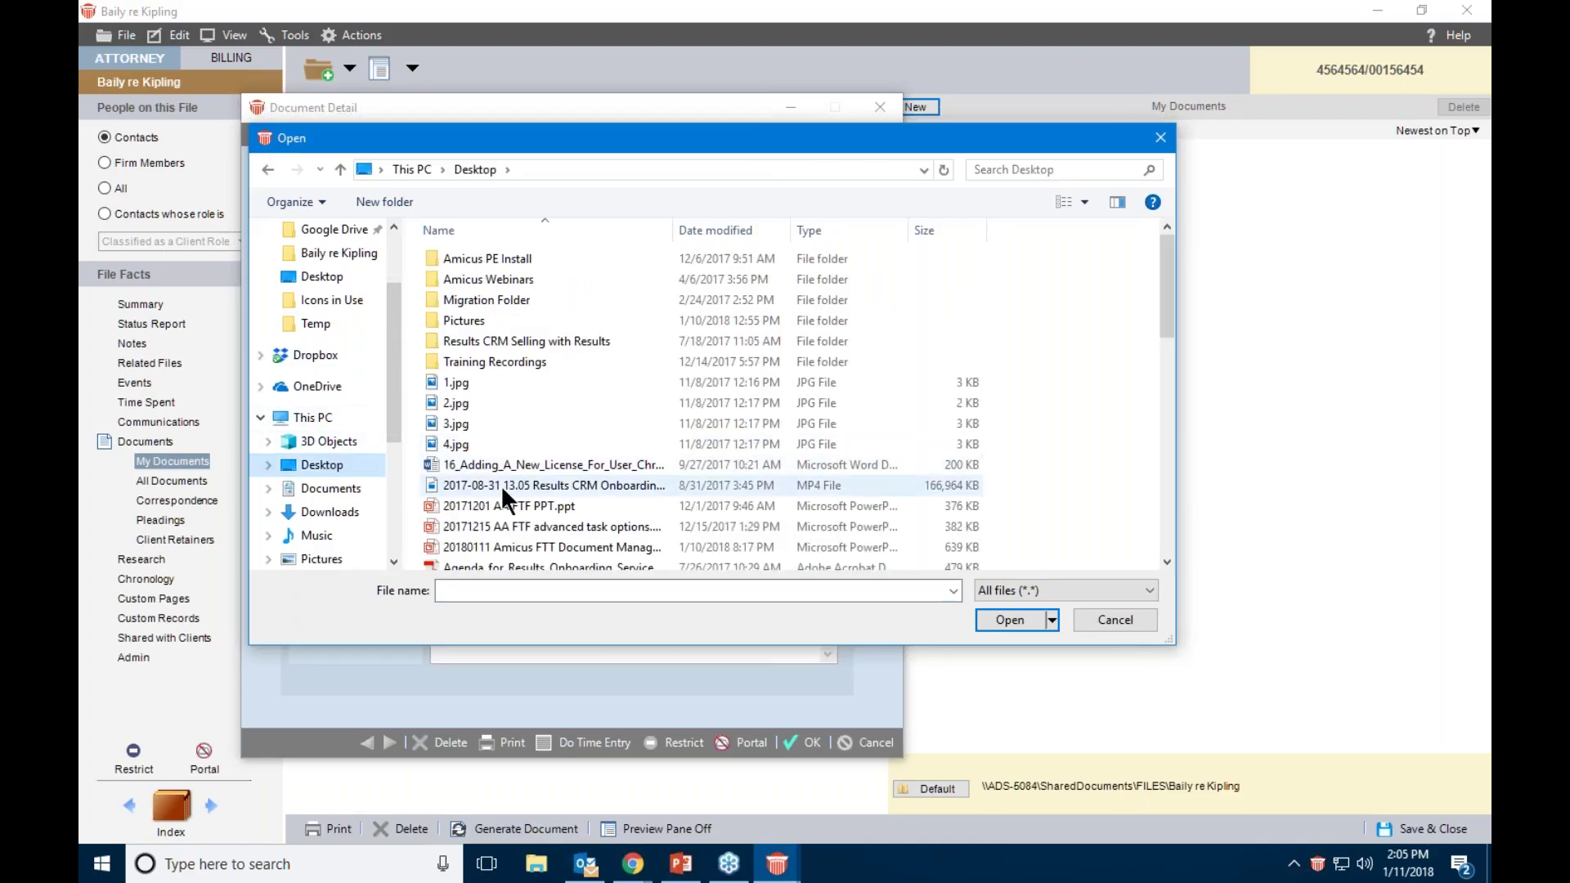
pyautogui.moveTo(1167, 287); pyautogui.dragTo(1160, 401)
pyautogui.click(461, 507)
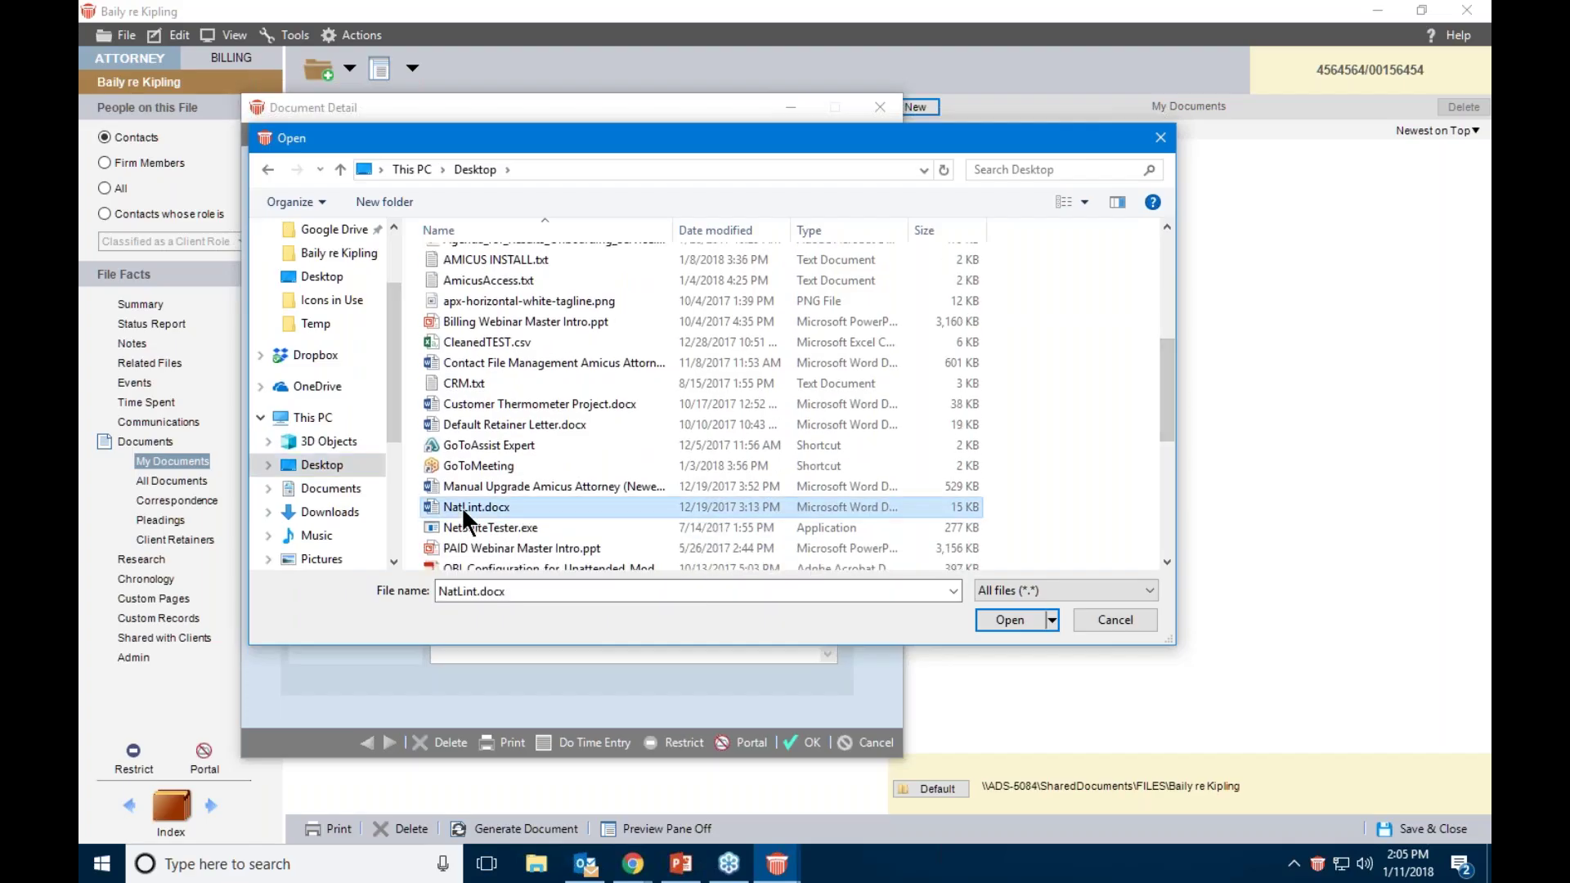
pyautogui.click(1007, 619)
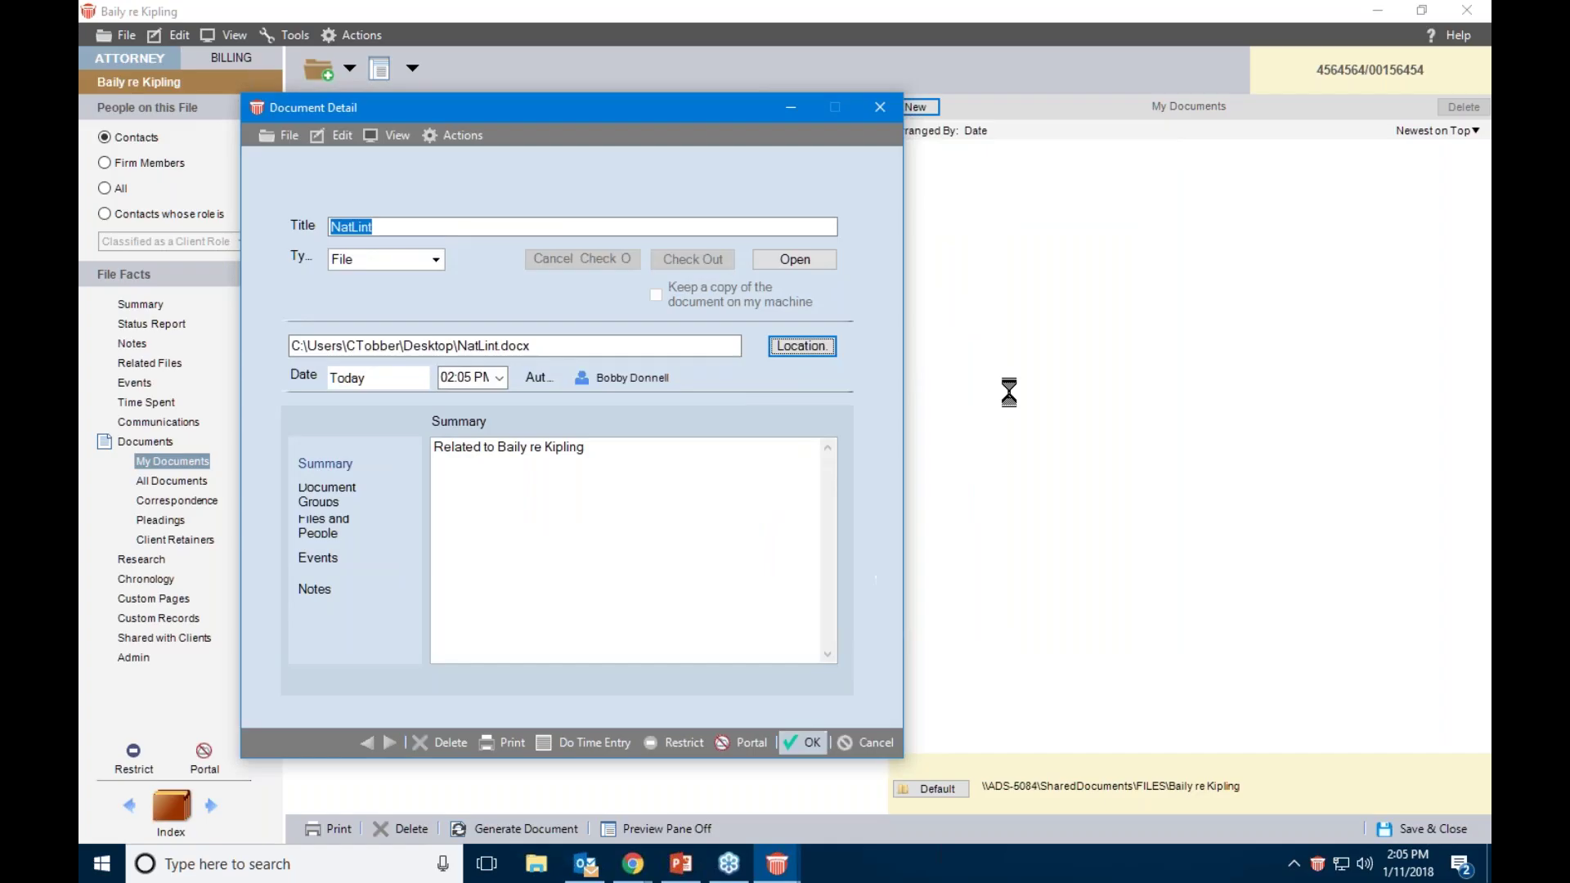
pyautogui.press('Return')
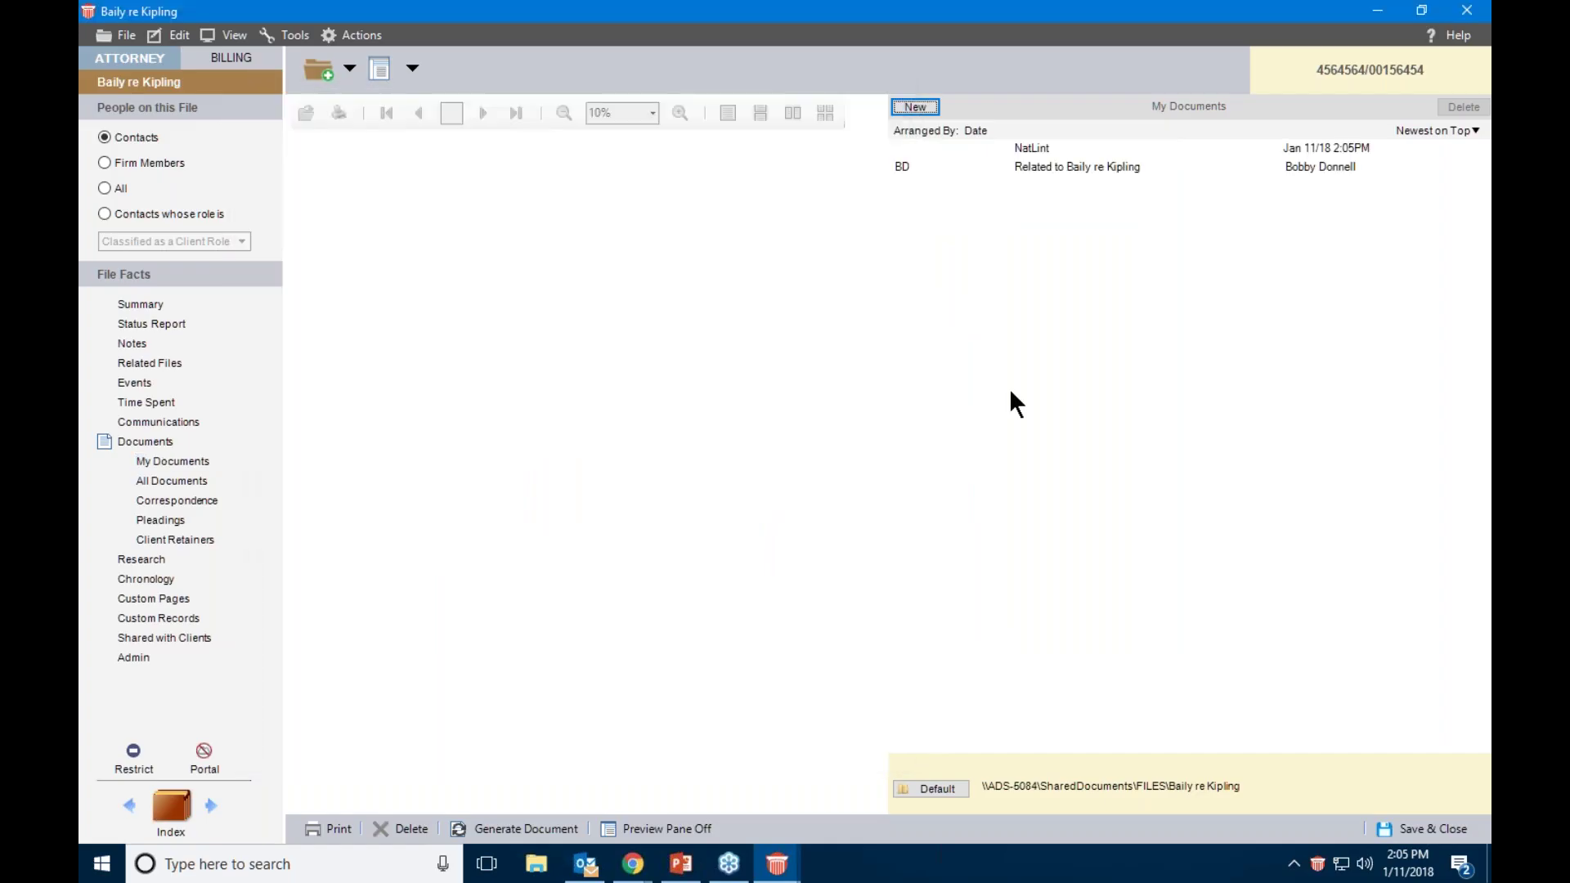
# Preview the NatLint document's contents within the matter
pyautogui.click(1063, 168)
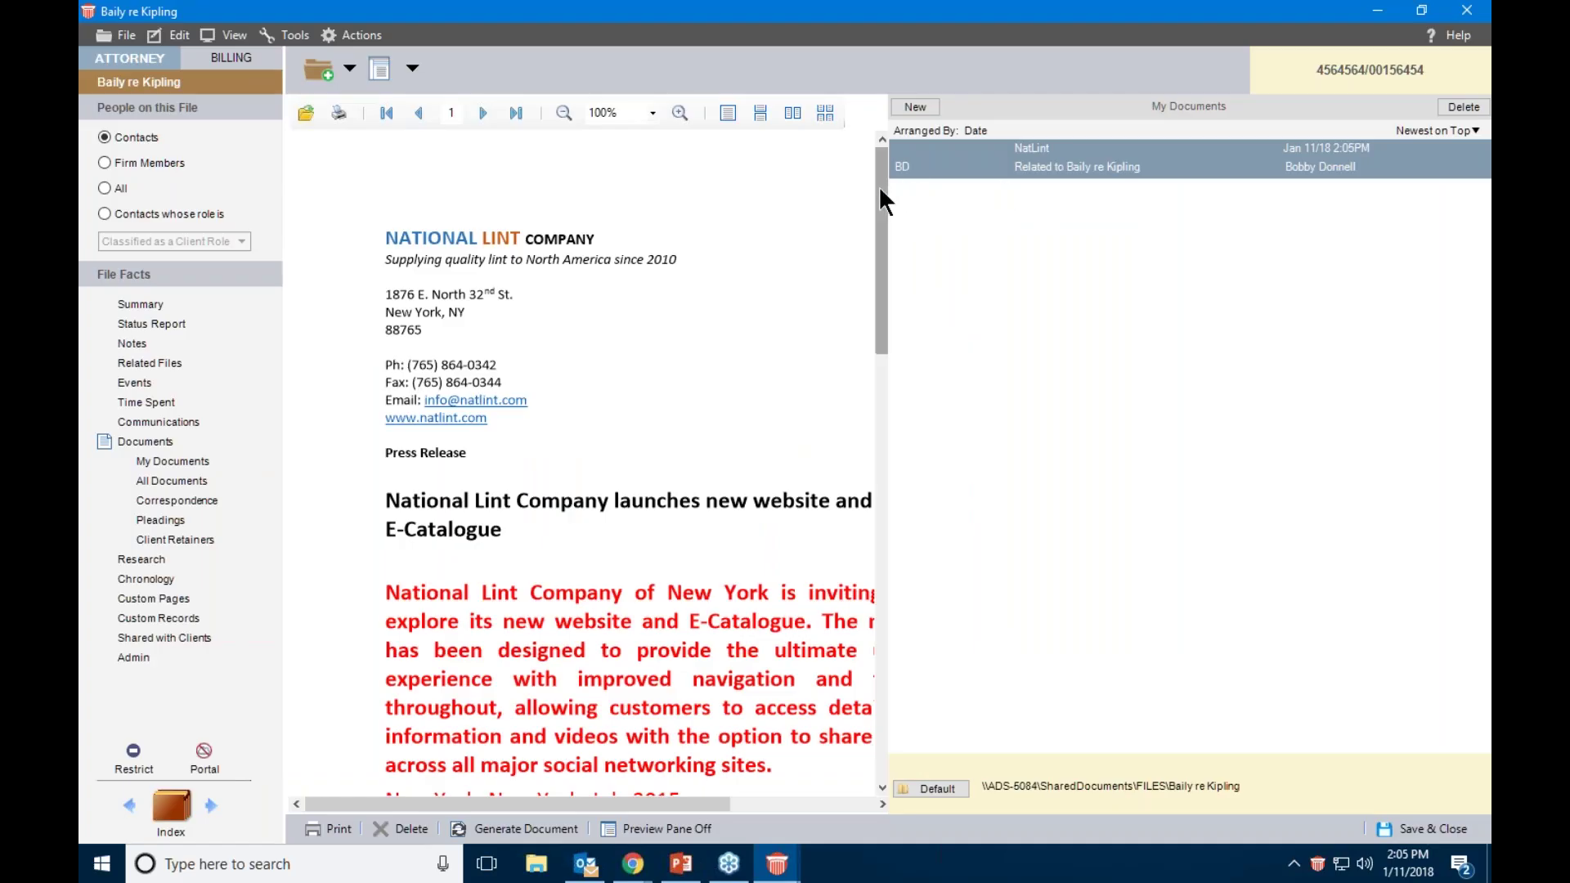
pyautogui.scroll(-3, 640, 336)
pyautogui.scroll(3, 642, 336)
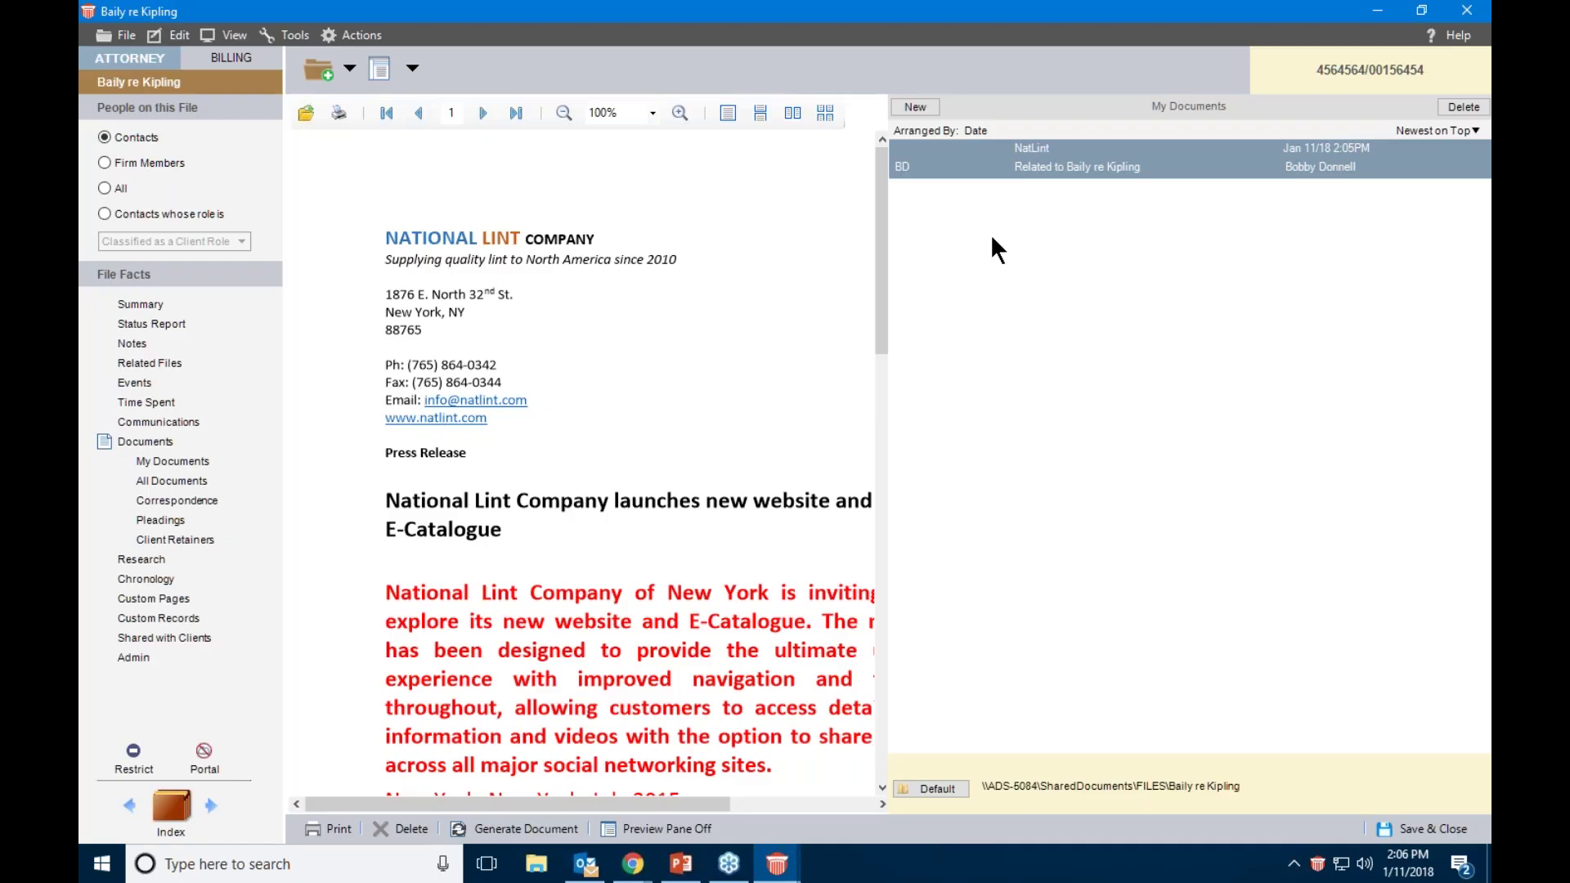
# Add the Default Retainer Letter directly from the desktop to the matter's document list and preview it
pyautogui.click(916, 107)
pyautogui.click(1423, 11)
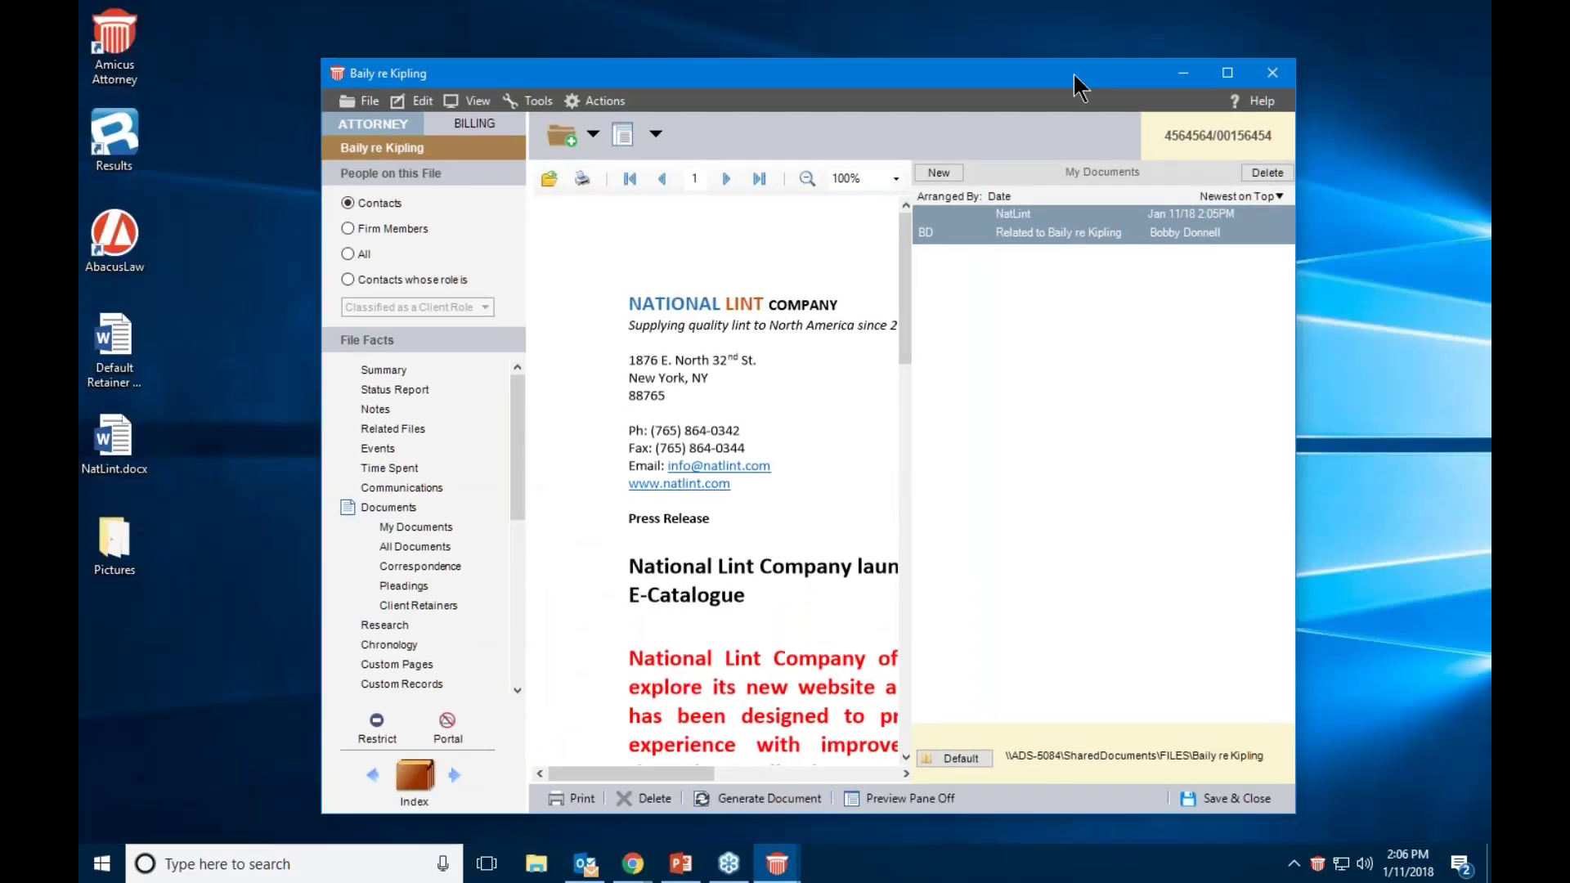
pyautogui.moveTo(1074, 80); pyautogui.dragTo(1184, 55)
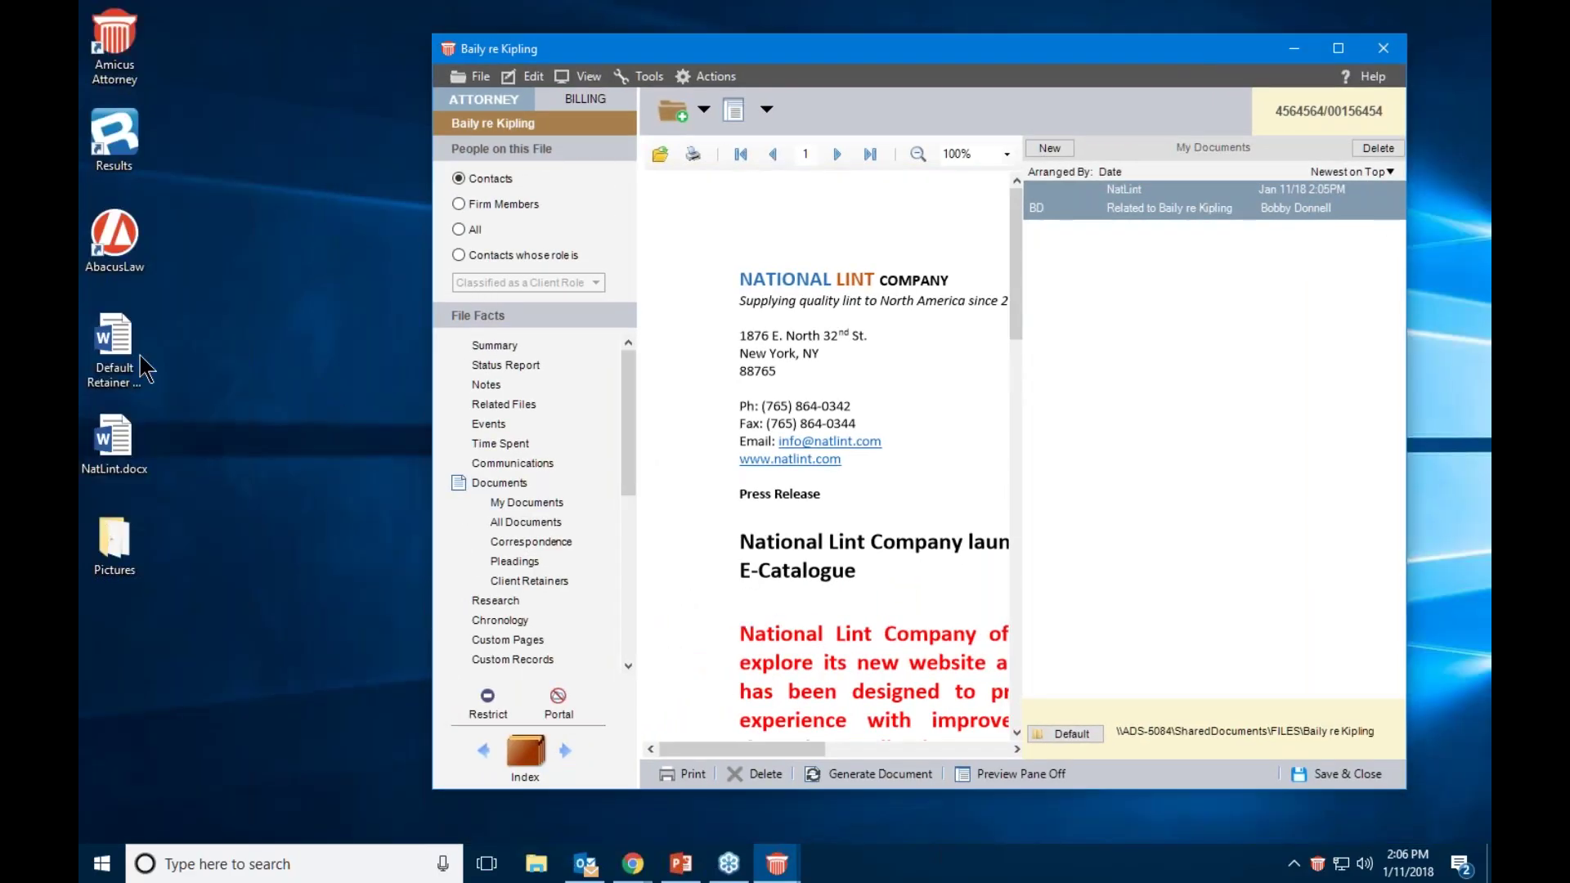
pyautogui.moveTo(143, 368); pyautogui.dragTo(1249, 278)
pyautogui.click(1153, 215)
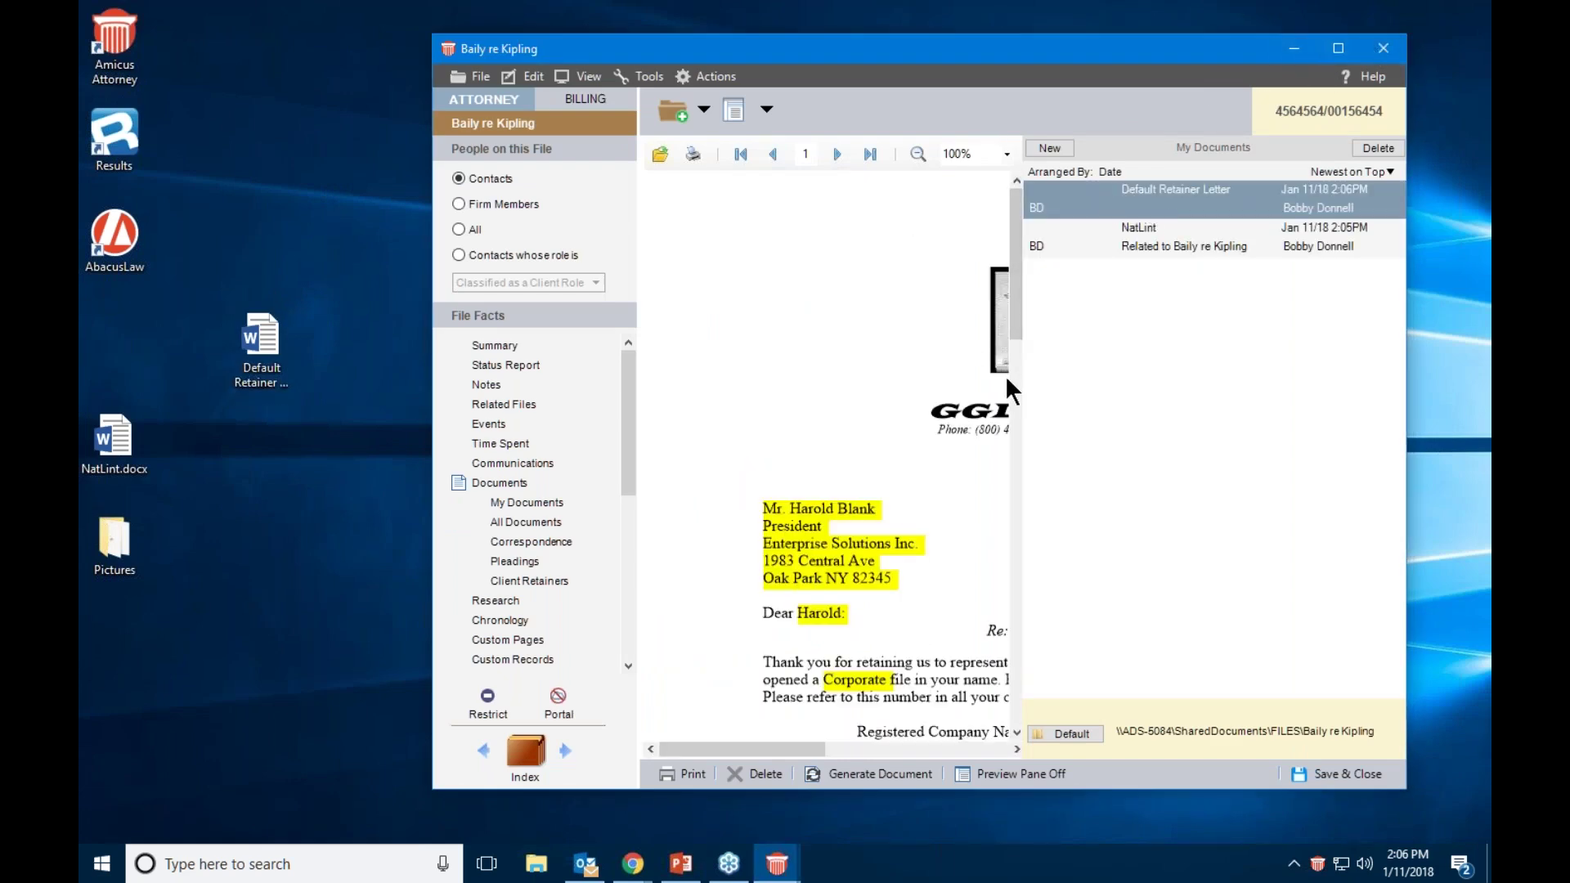
pyautogui.click(1338, 48)
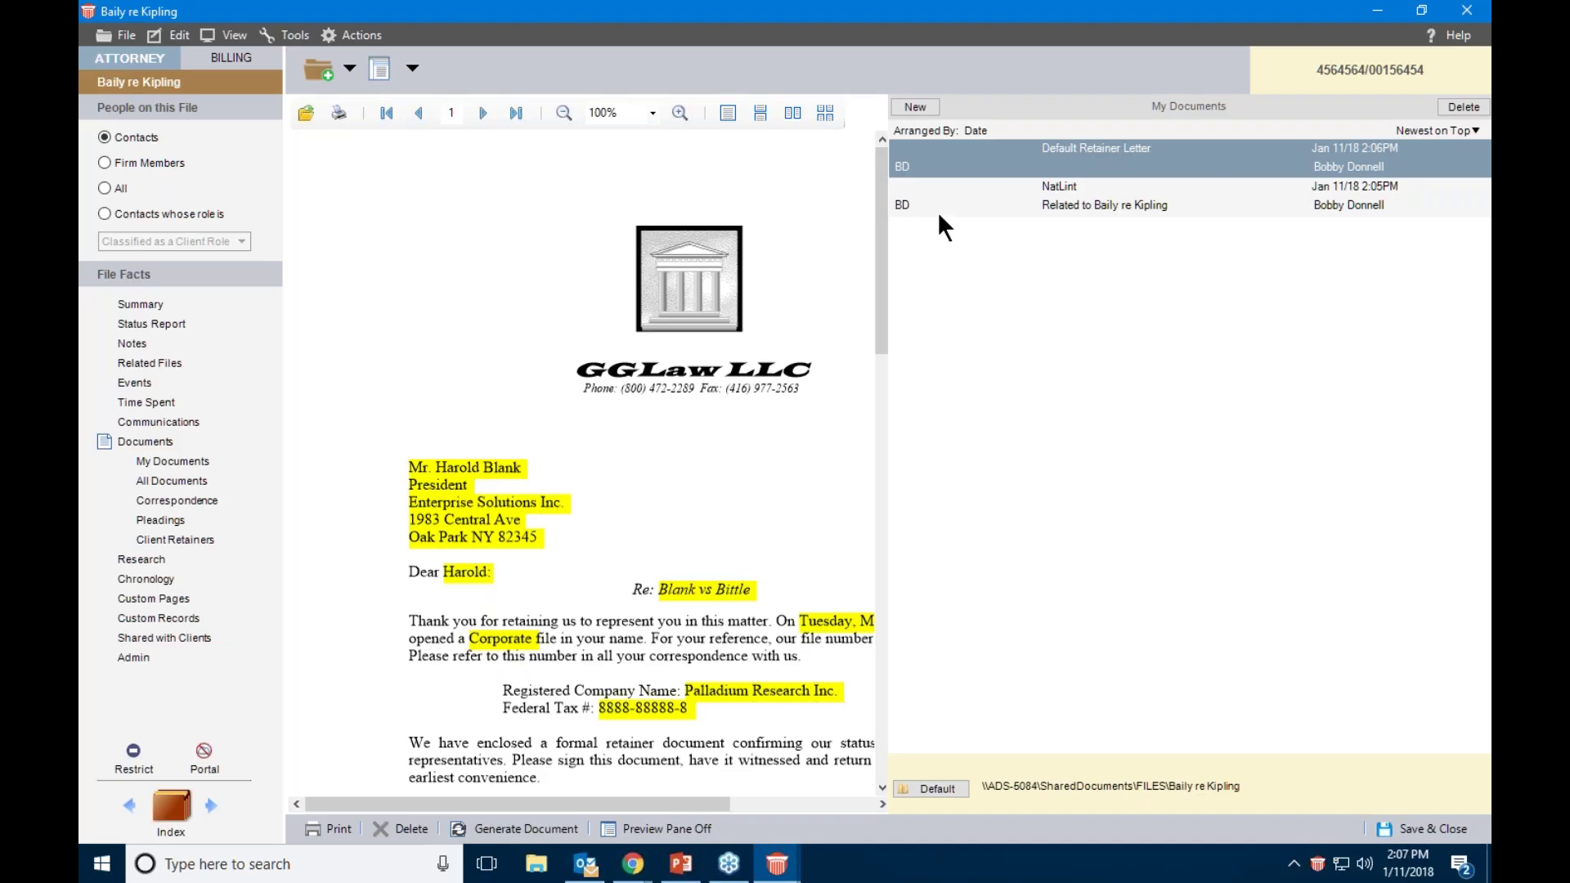
# Examine the Default Retainer Letter's document details, including its title and storage location, without saving changes
pyautogui.click(1054, 156)
pyautogui.doubleClick(1055, 155)
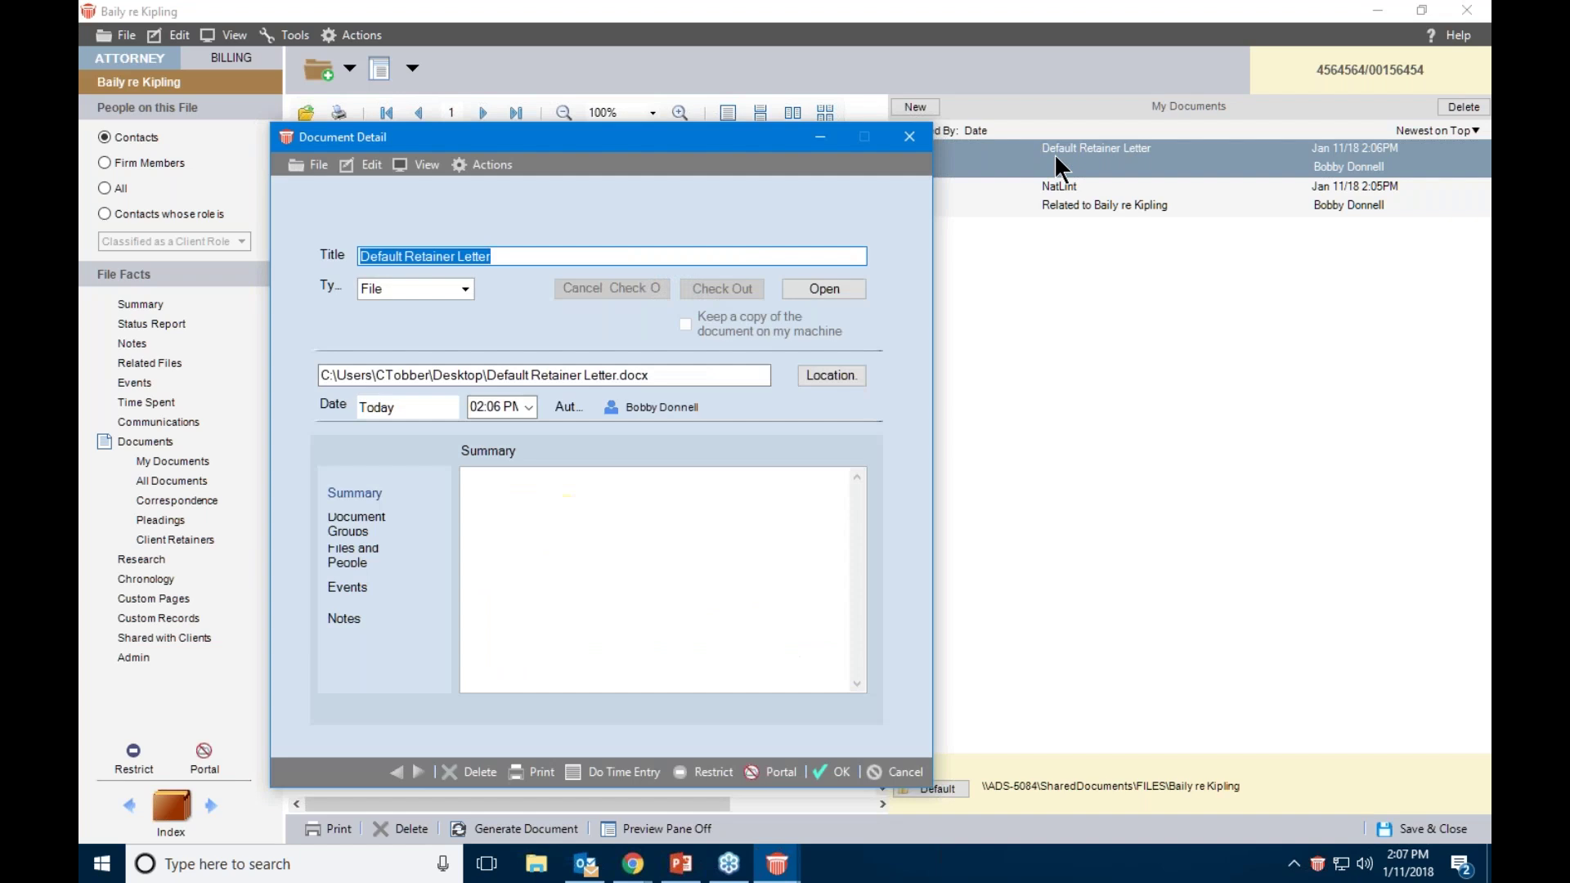
pyautogui.moveTo(668, 131); pyautogui.dragTo(805, 82)
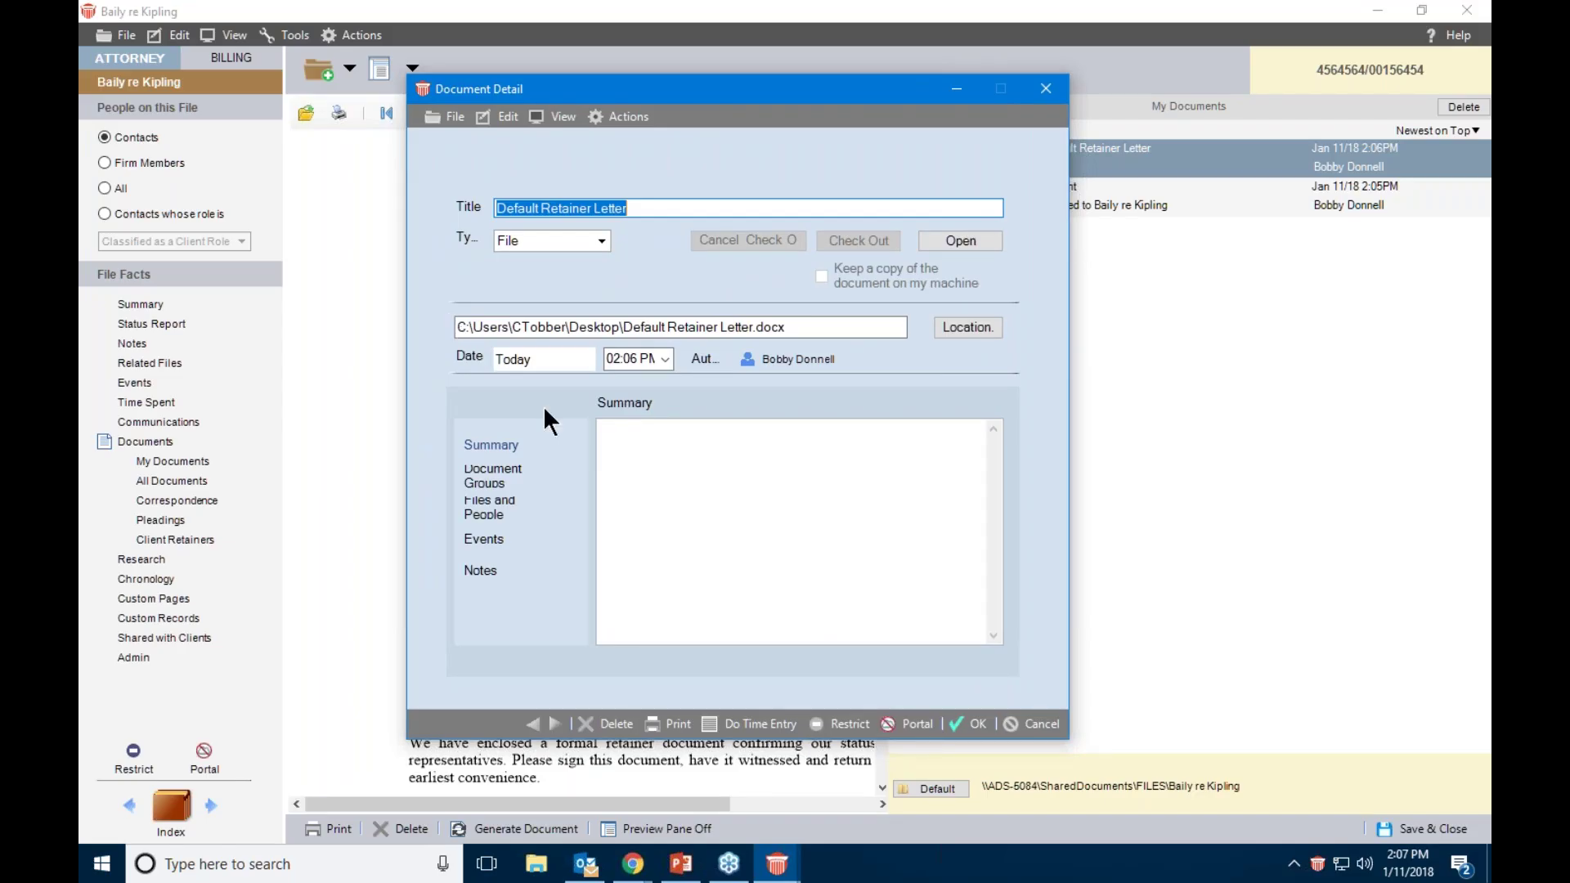
pyautogui.click(1024, 723)
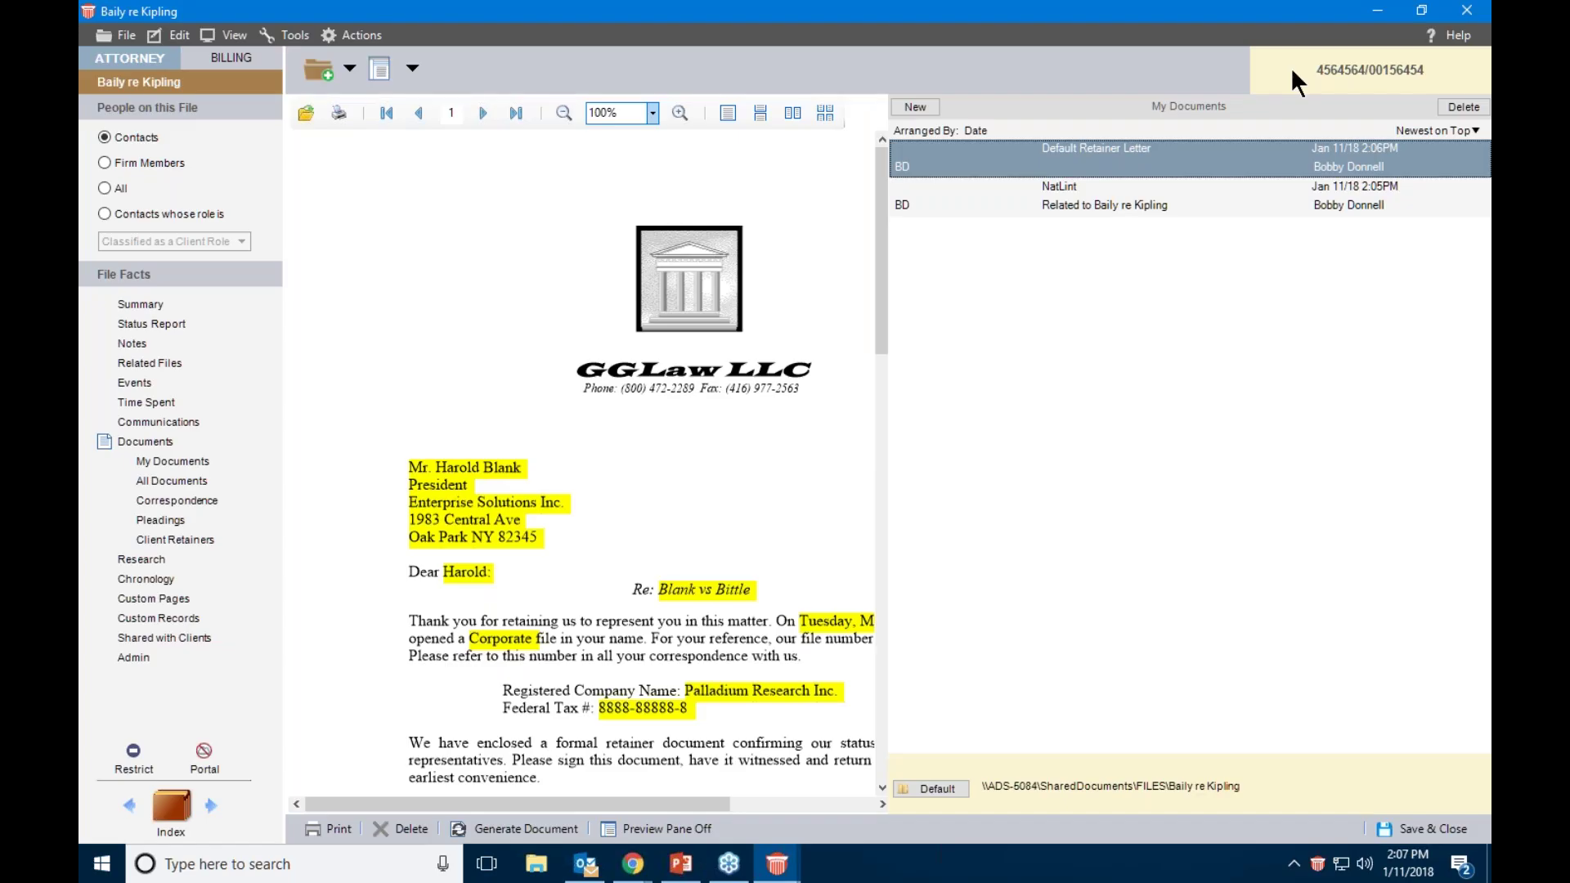
# Delete both the Default Retainer Letter and NatLint document records from the matter
pyautogui.keyDown('shift'); pyautogui.click(1086, 189); pyautogui.keyUp('shift')
pyautogui.rightClick(1205, 190)
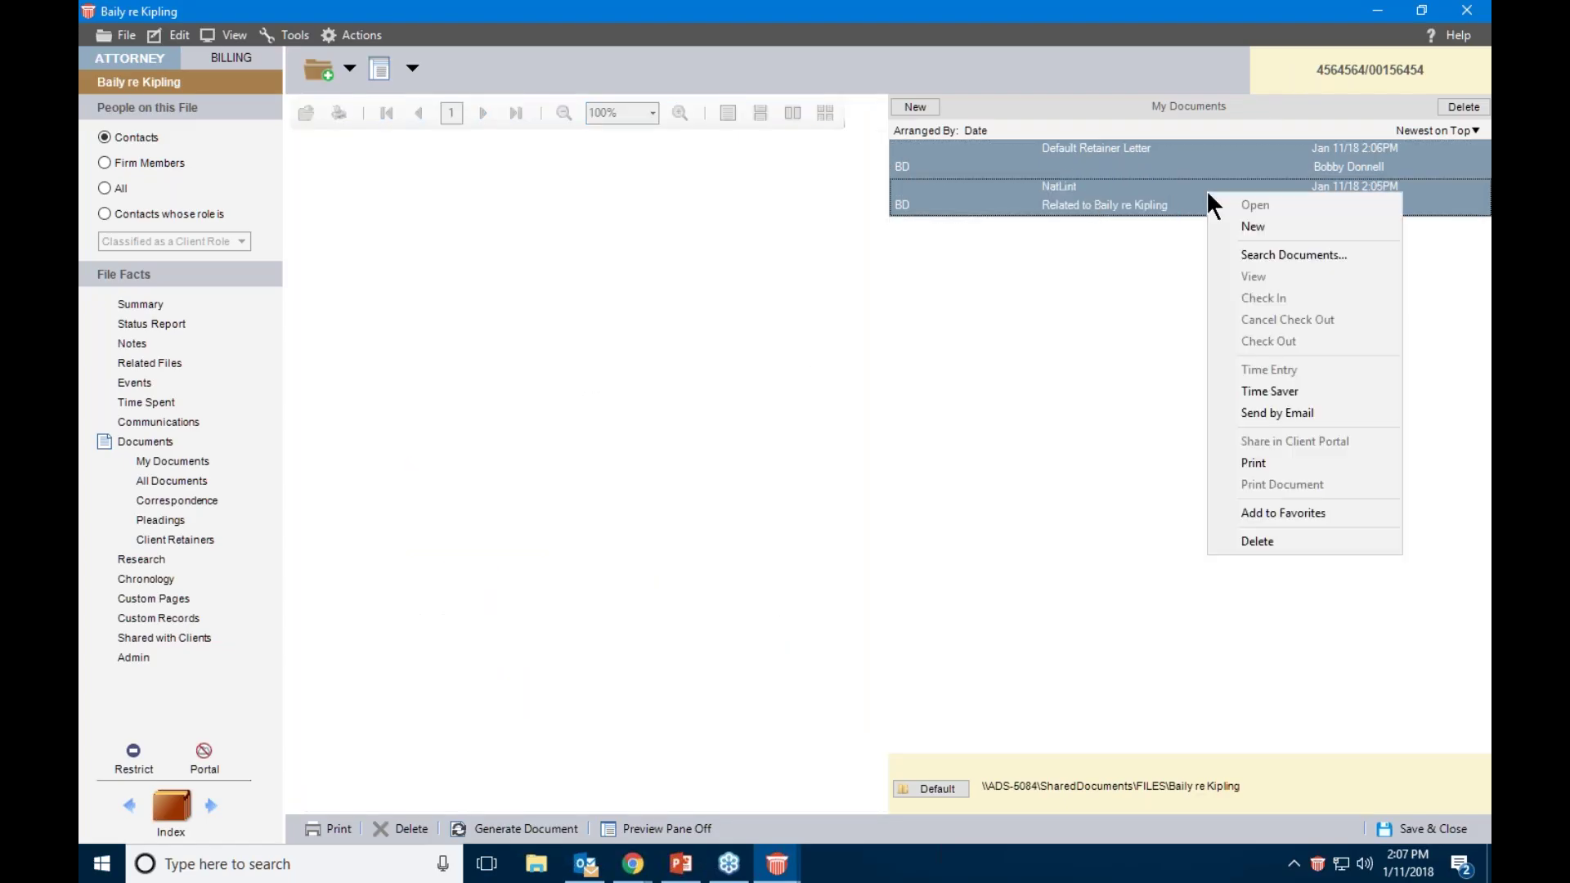
pyautogui.click(1266, 540)
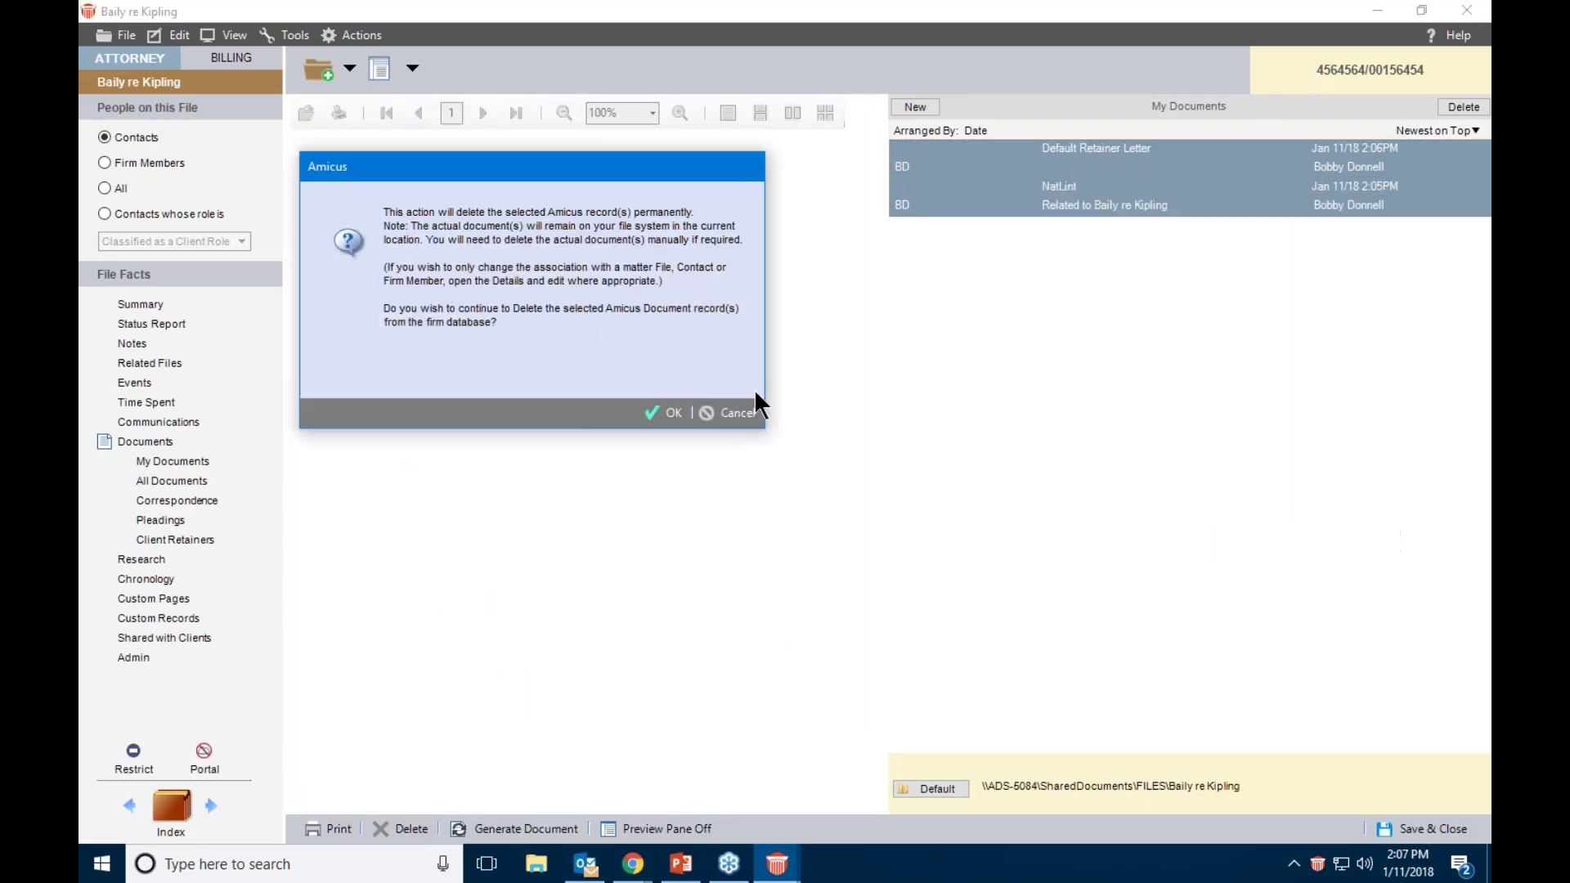
pyautogui.click(659, 415)
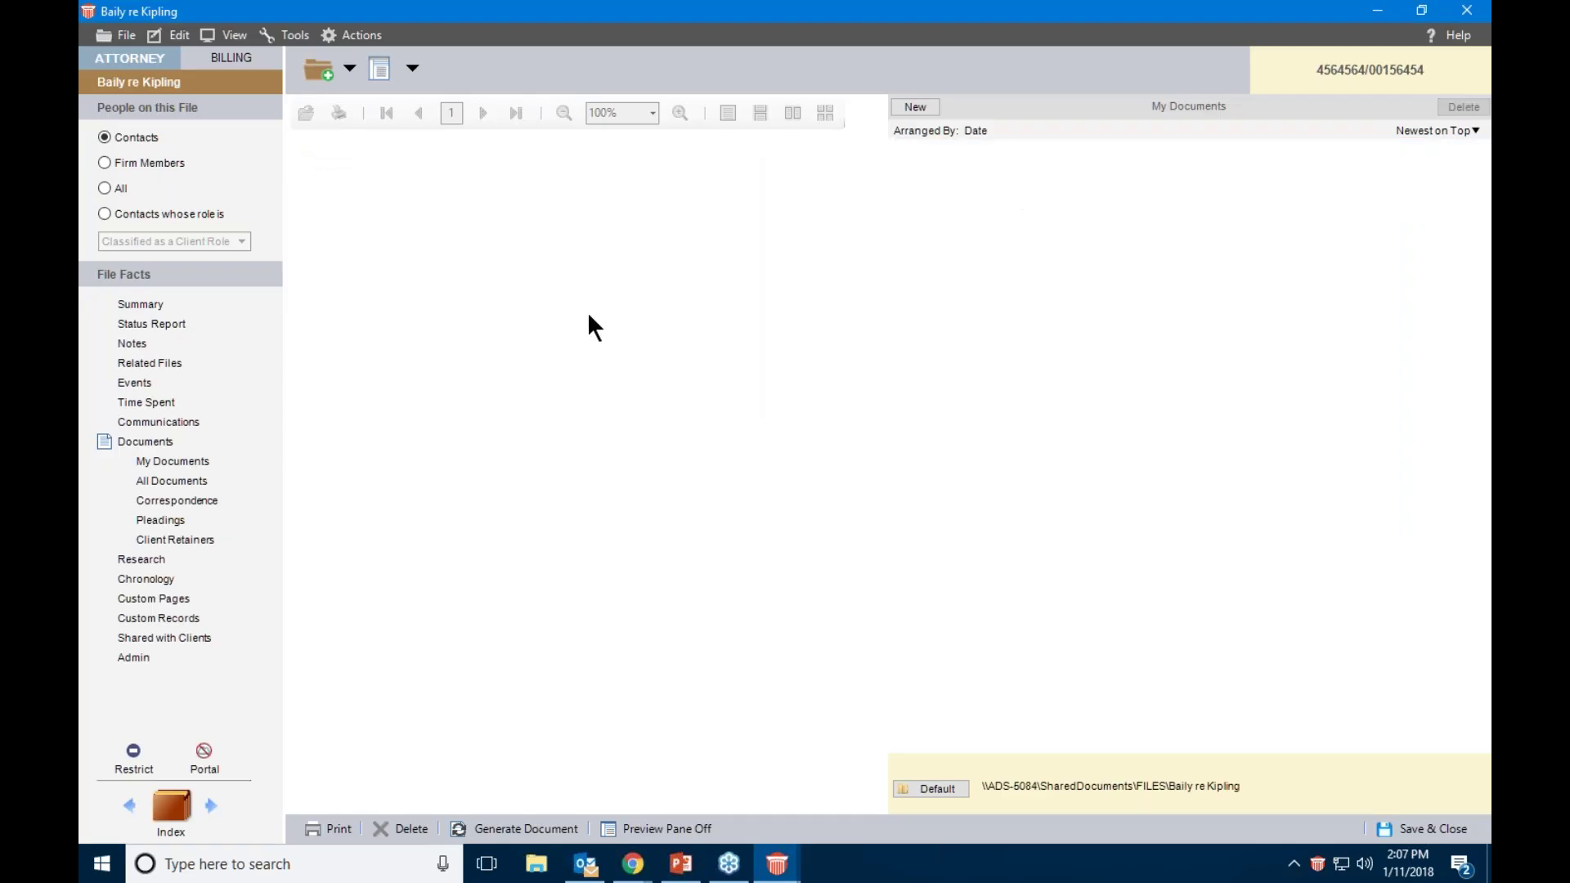
# Leave the open matter and open the firm's document management settings from the main office window
pyautogui.click(1377, 10)
pyautogui.moveTo(756, 875)
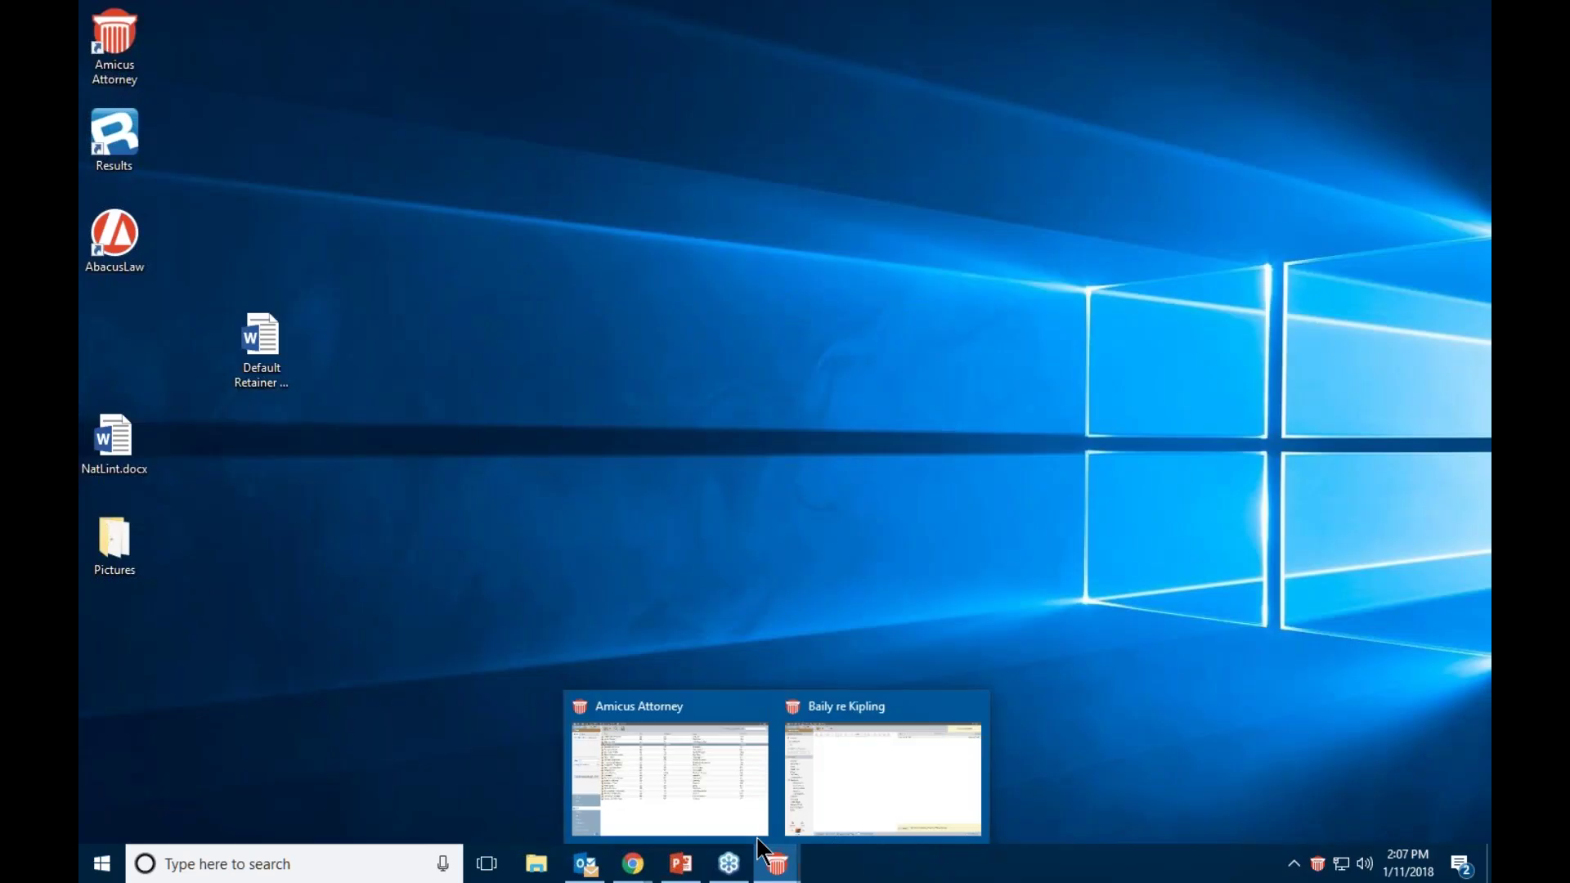
pyautogui.click(683, 775)
pyautogui.click(119, 568)
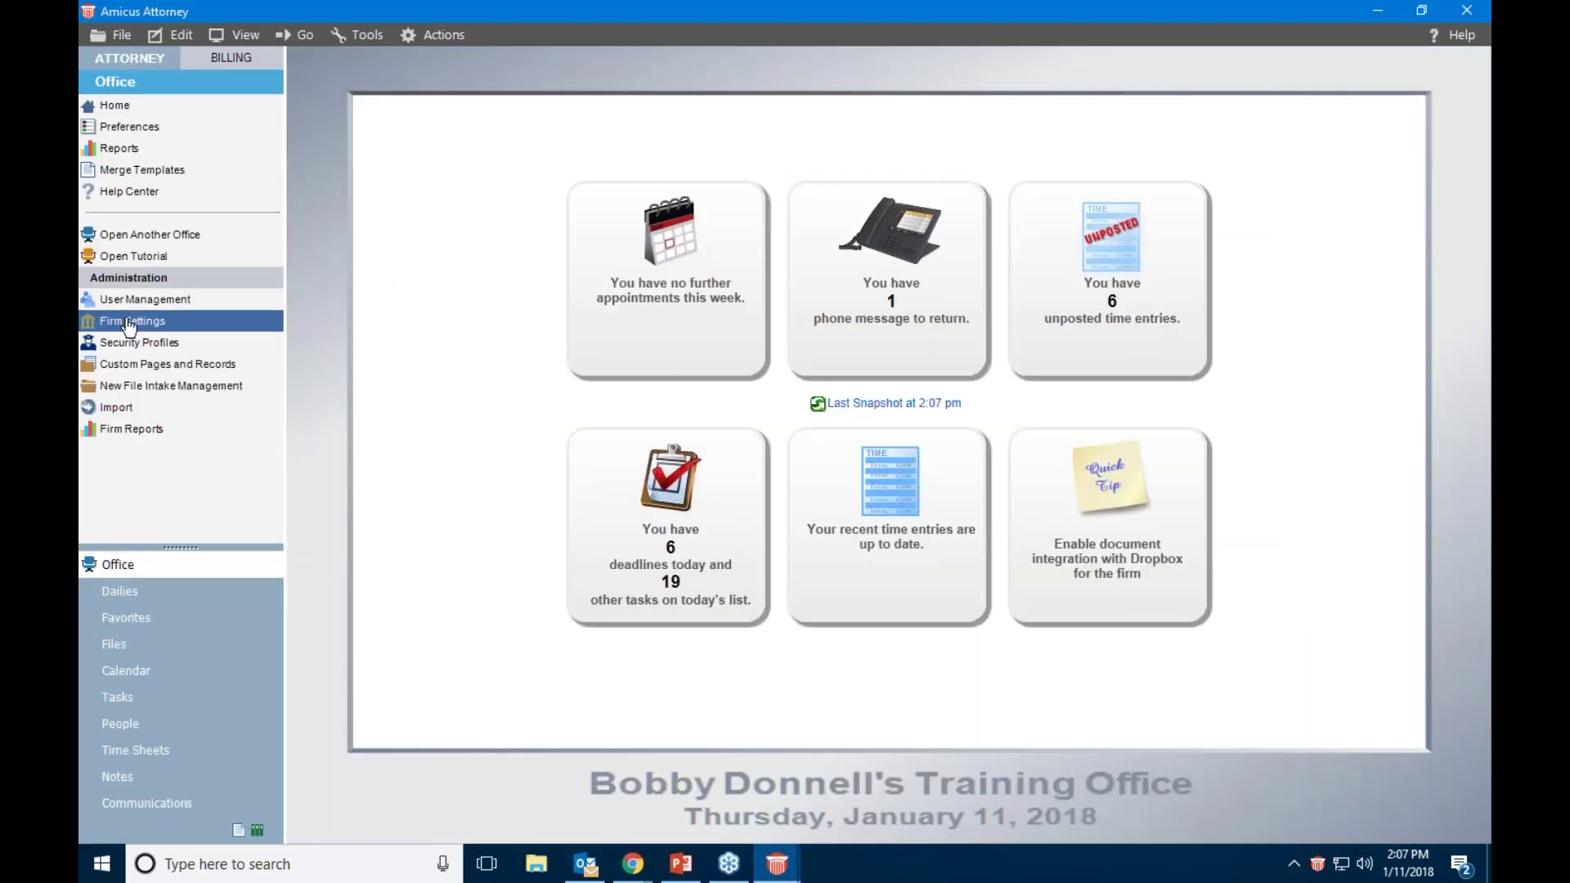
pyautogui.click(130, 322)
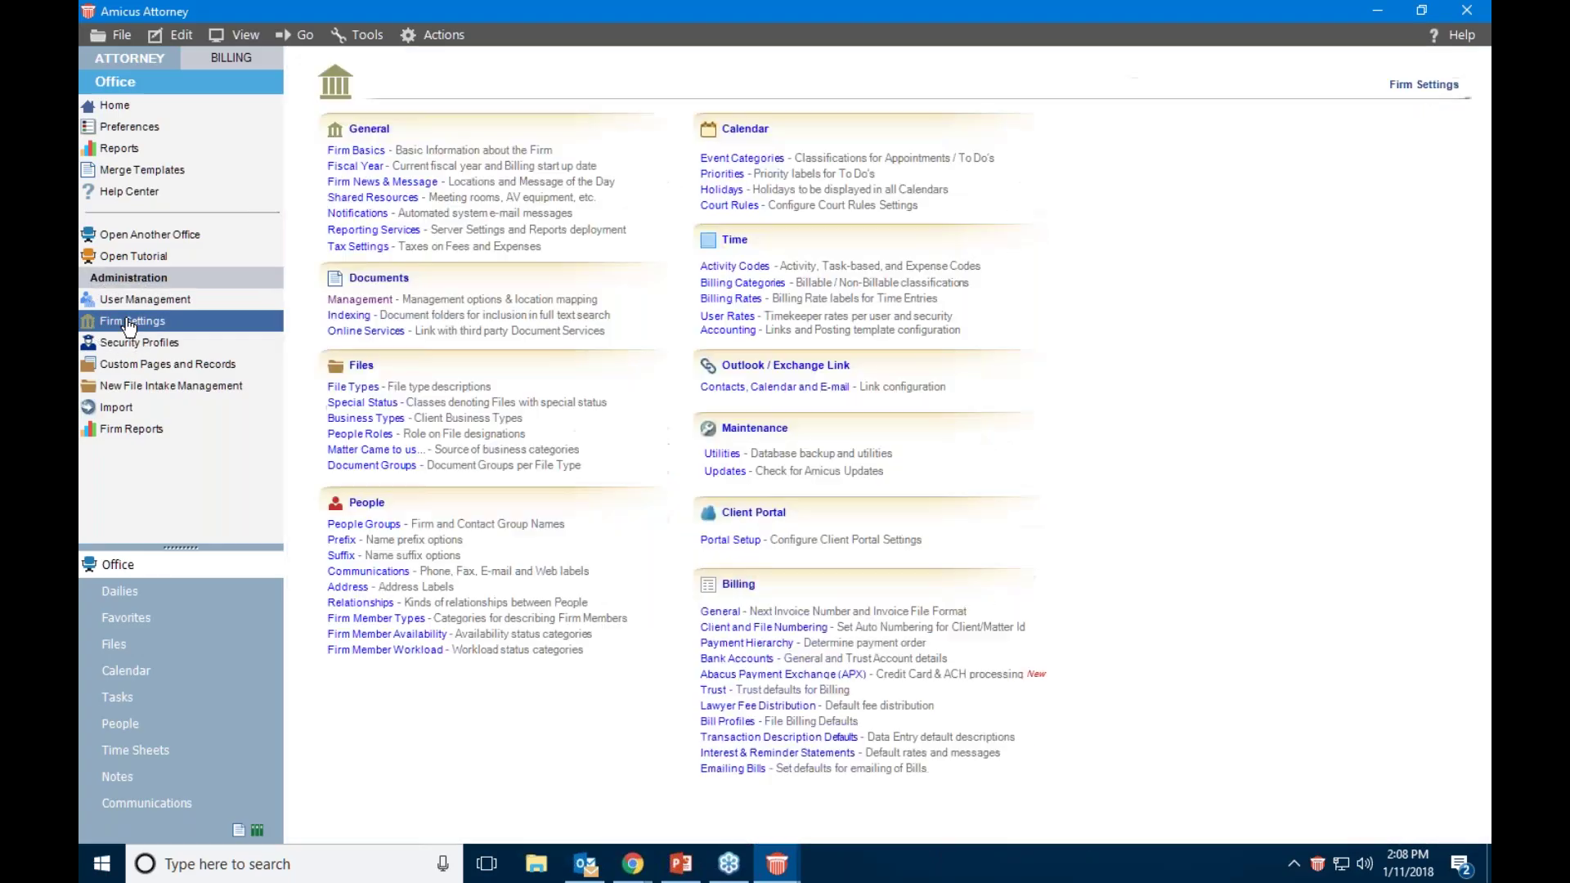
pyautogui.click(331, 299)
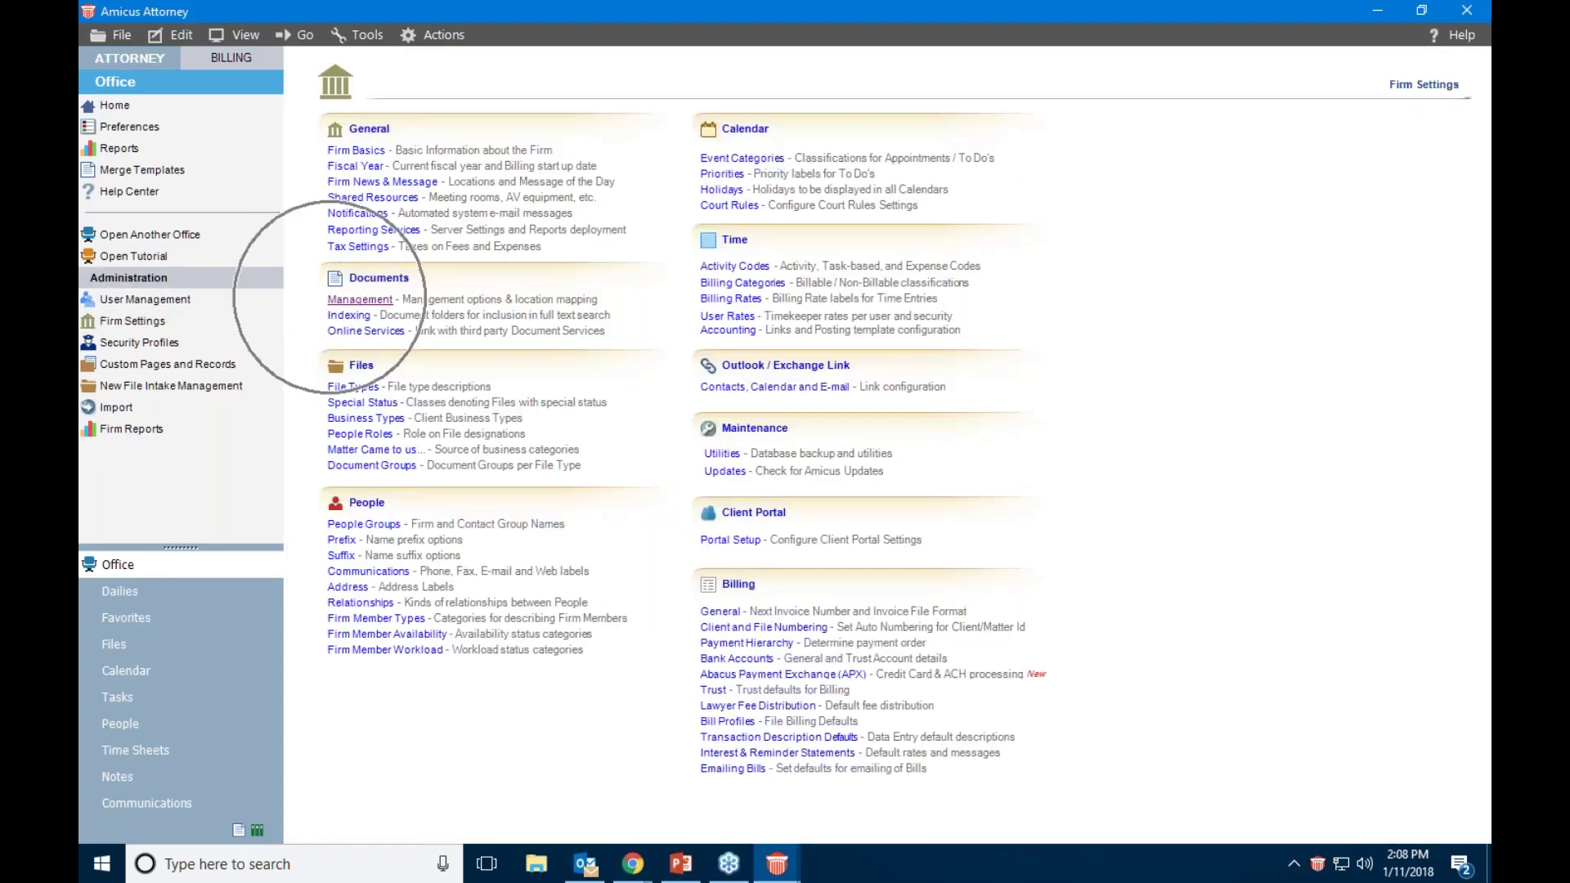
# Start configuring document management and choose the Amicus-Managed option, continuing to its repository settings
pyautogui.click(980, 250)
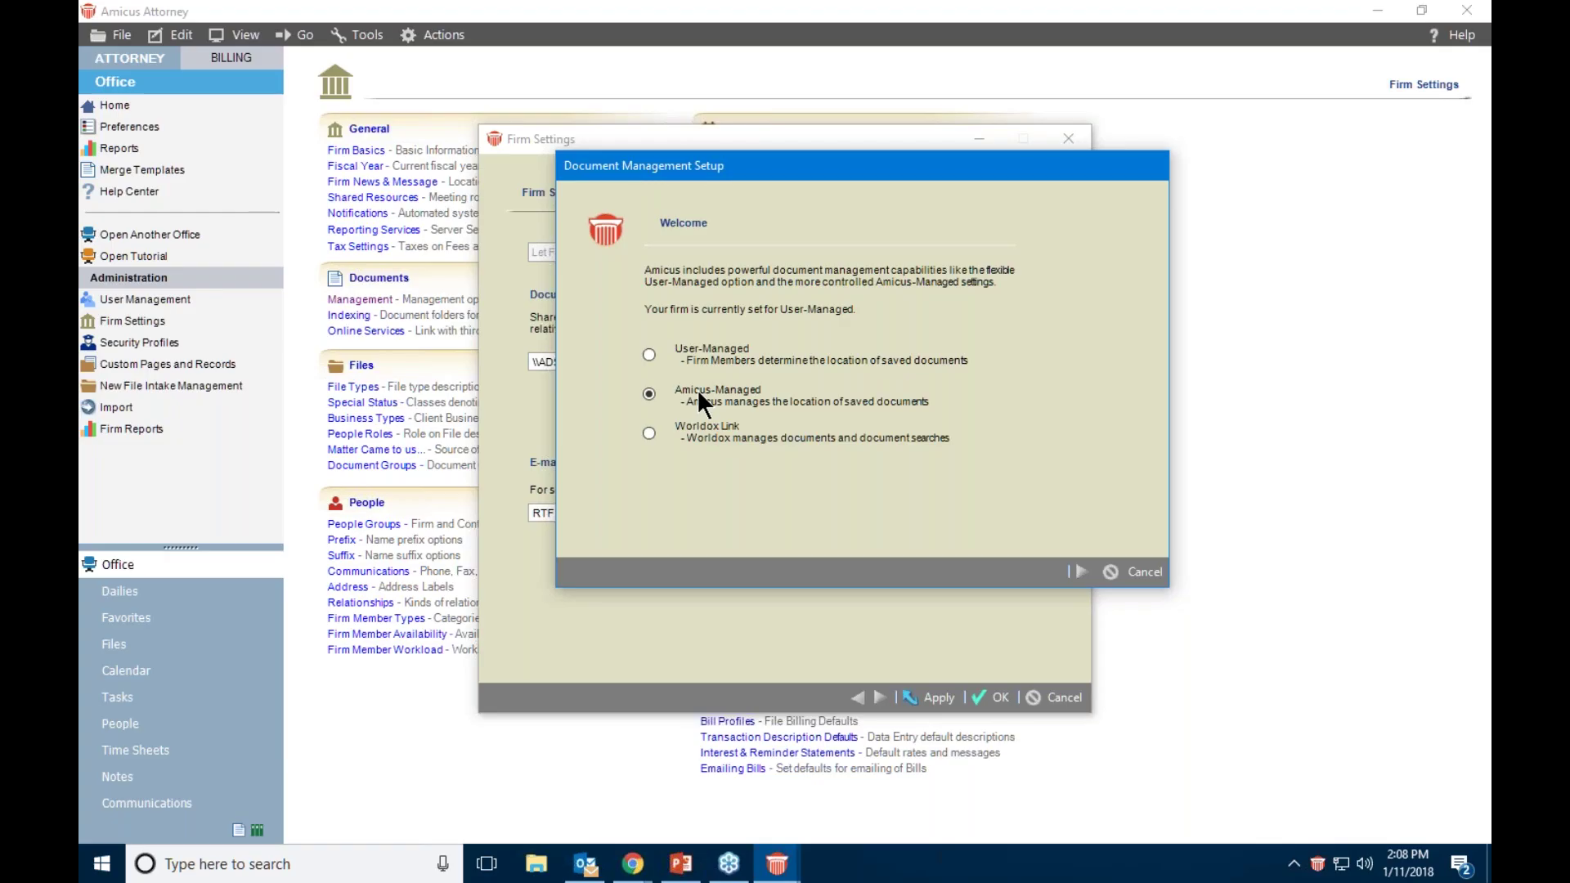
pyautogui.click(1081, 571)
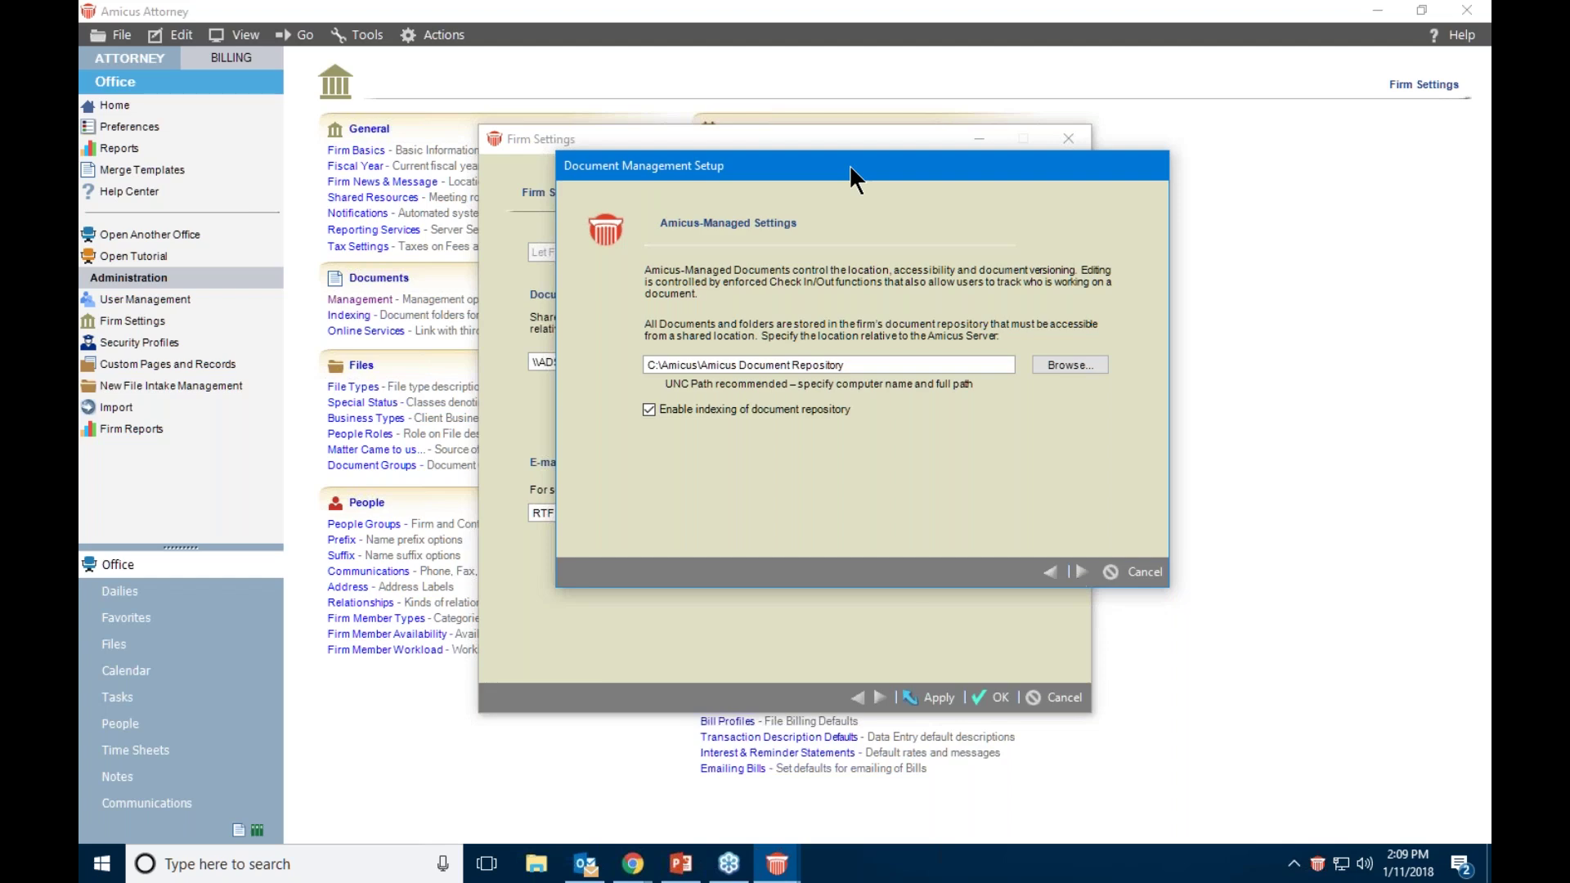
pyautogui.moveTo(851, 172); pyautogui.dragTo(1059, 173)
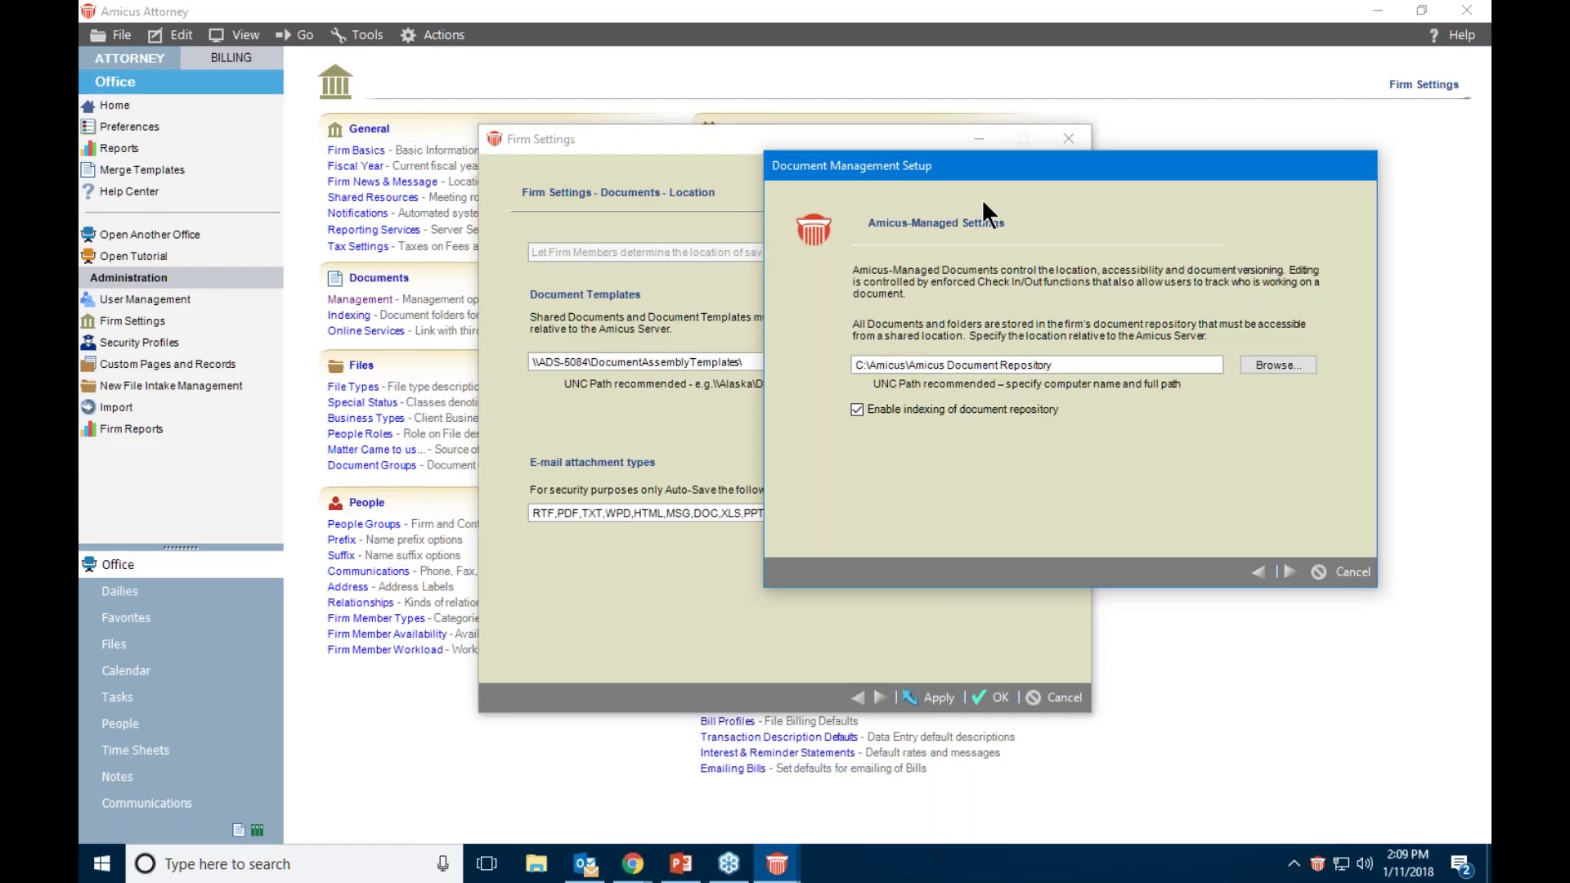
pyautogui.moveTo(997, 170); pyautogui.dragTo(889, 170)
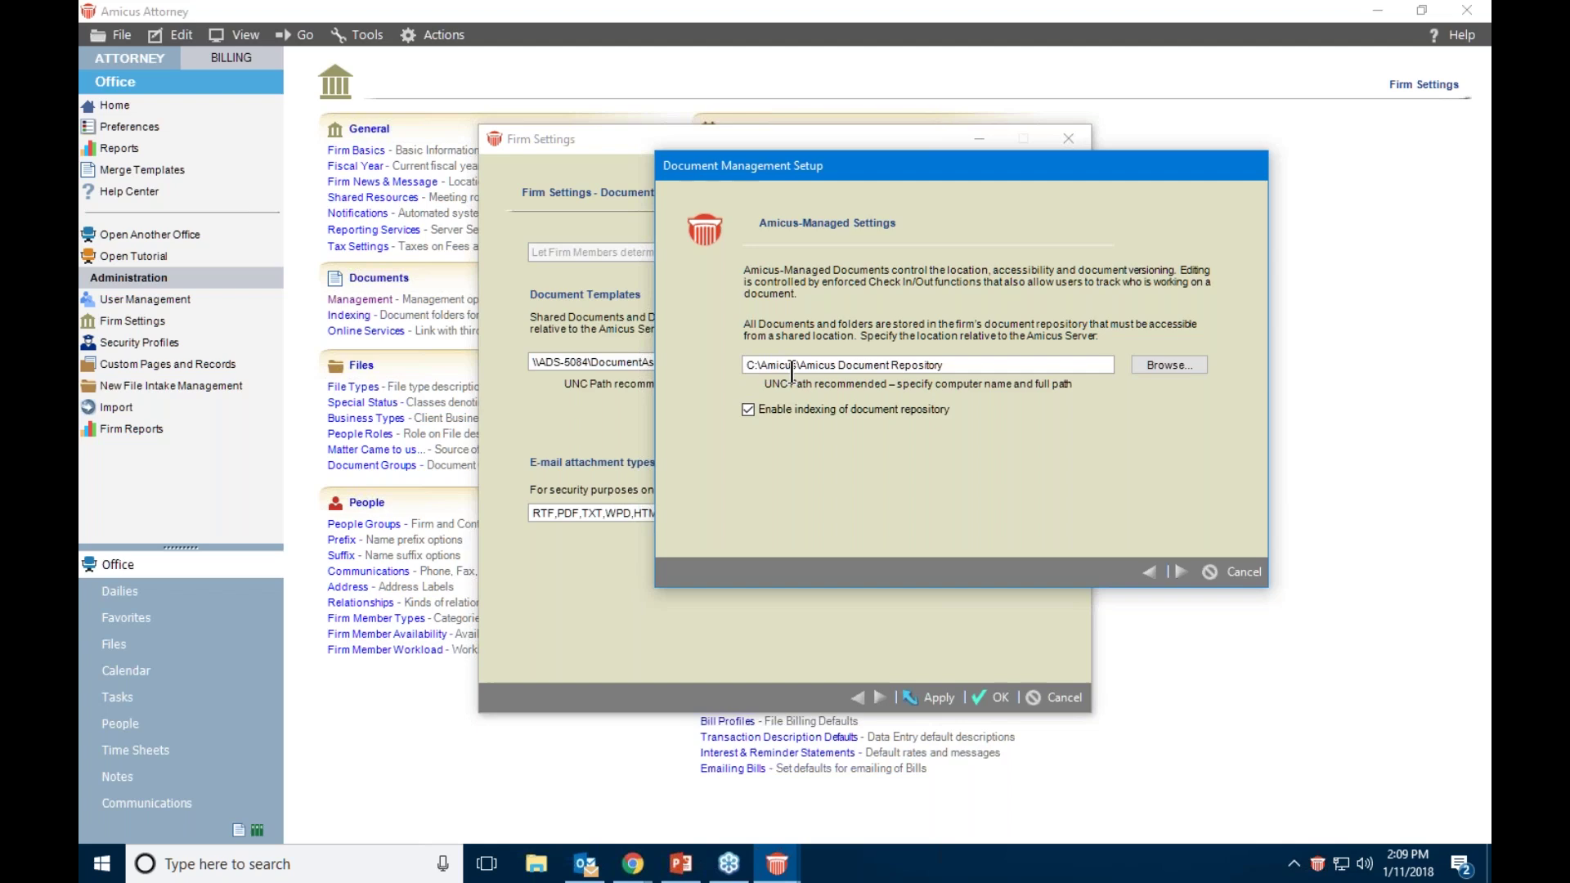
# Set the document repository location to \\ADS-5084\SharedDocuments\Amicus Attorney Document Repository and turn off indexing of the repository
pyautogui.press('super+e')
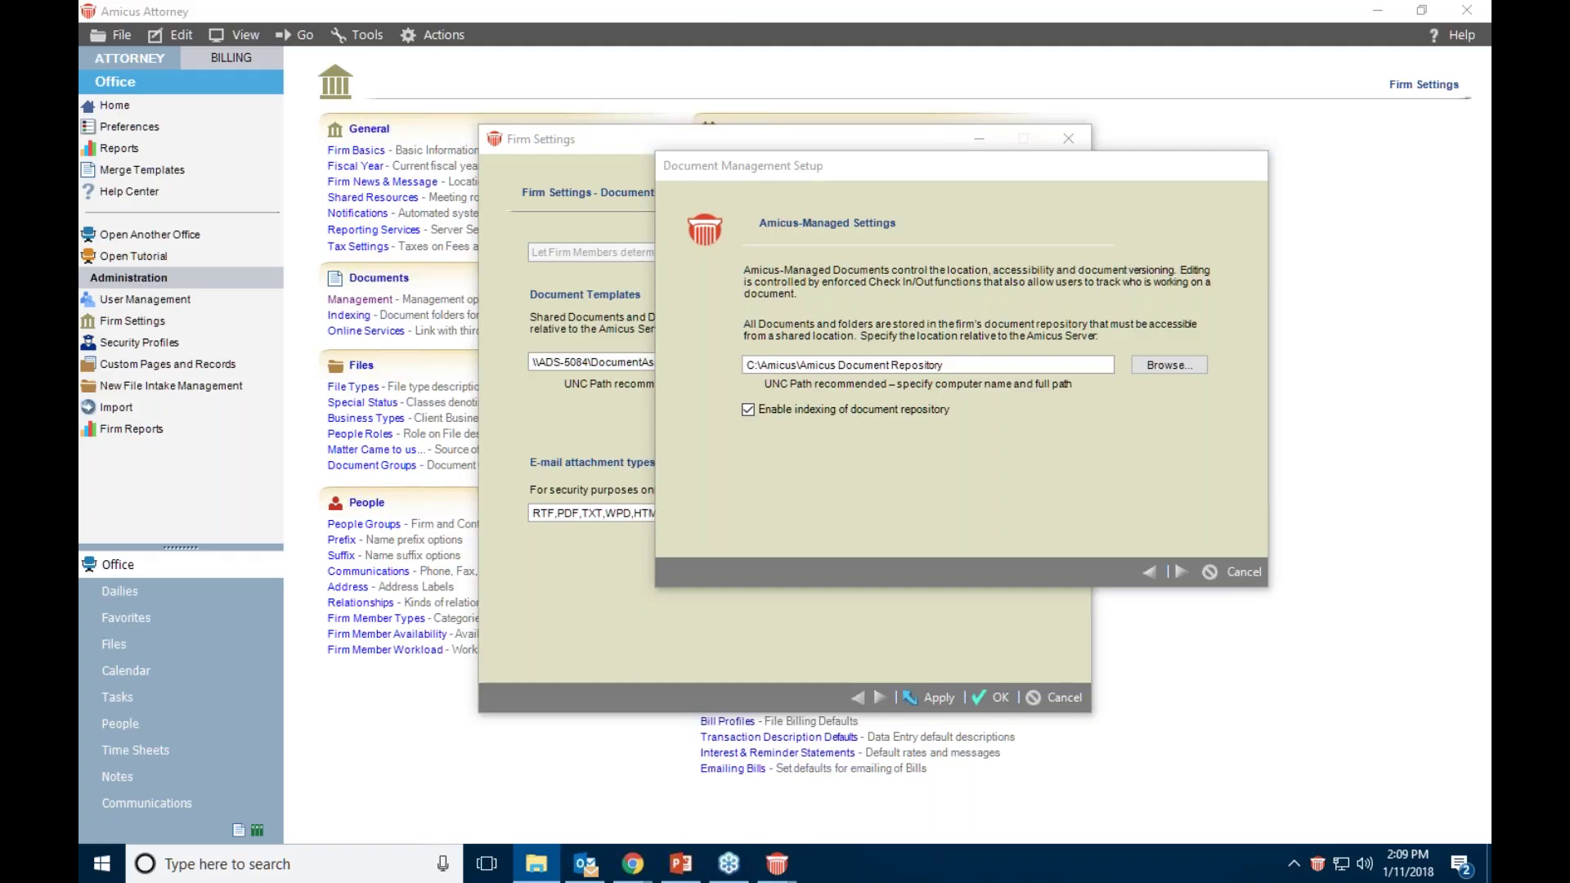
pyautogui.moveTo(1003, 366); pyautogui.dragTo(679, 374)
pyautogui.write('\\\\ADS-5084\\SharedDocuments\\Amicus Attorney Document Repository')
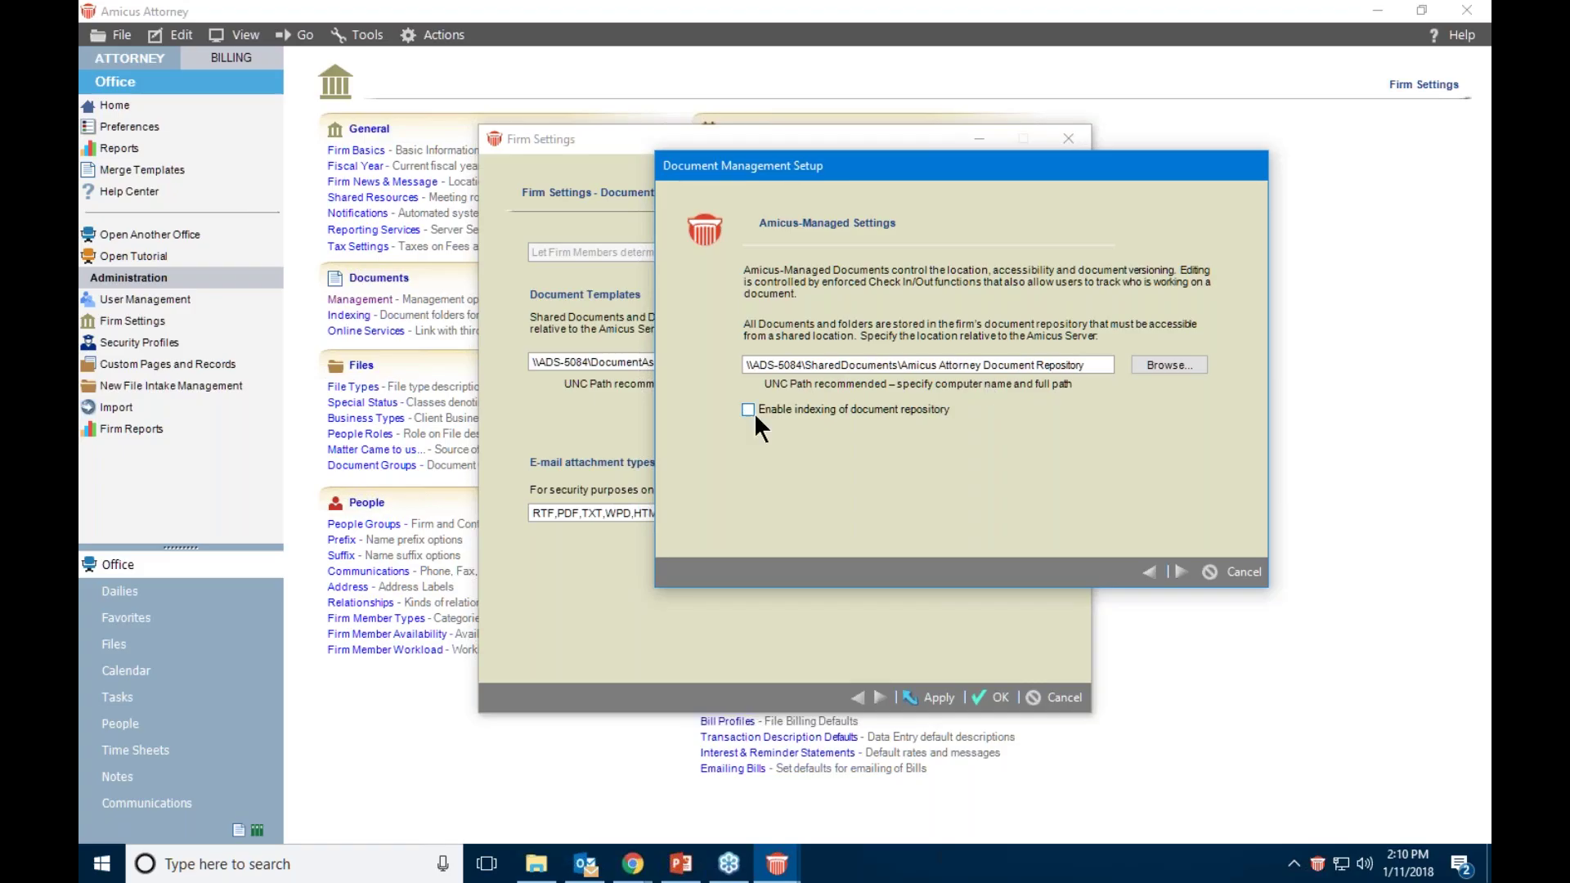
pyautogui.moveTo(944, 160); pyautogui.dragTo(1058, 288)
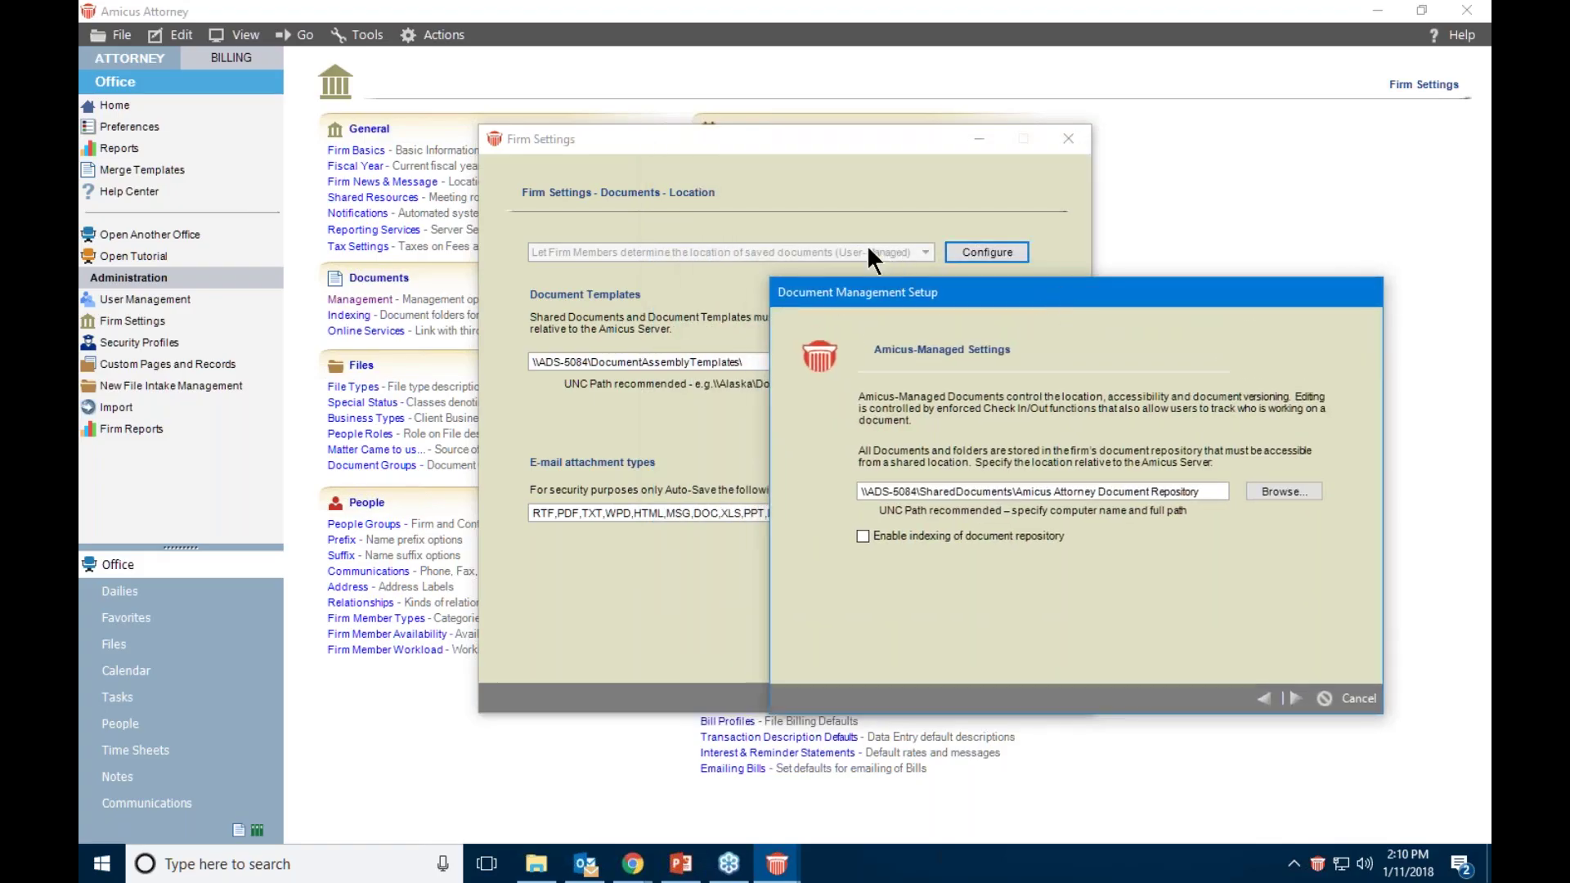
pyautogui.moveTo(982, 282); pyautogui.dragTo(940, 210)
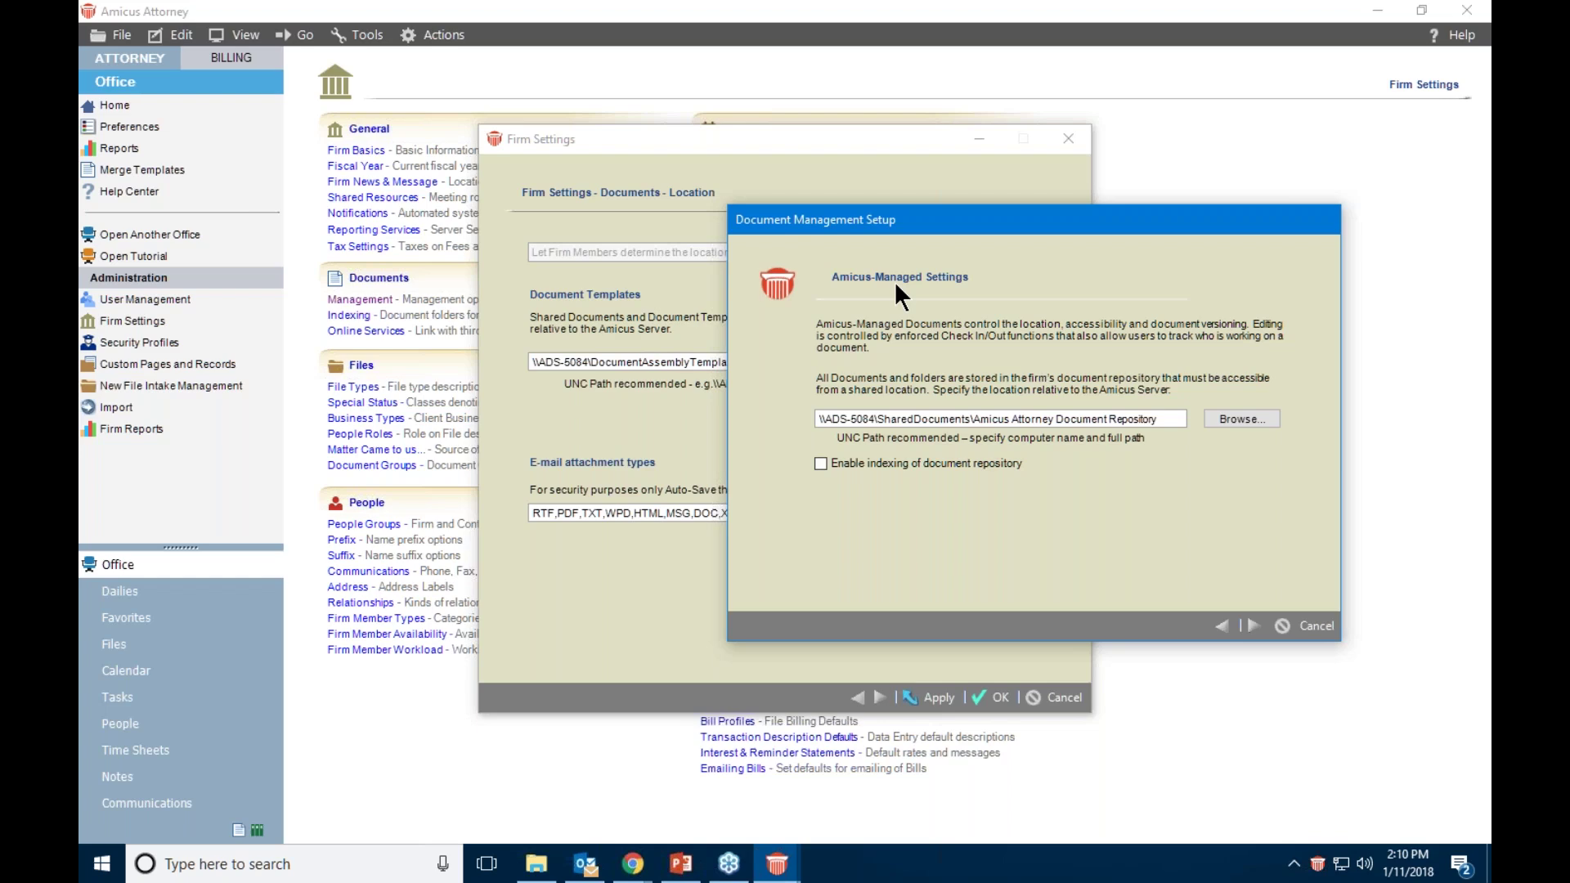
# Set the document import process to "Move to document repository" and run the conversion of all documents
pyautogui.click(1254, 627)
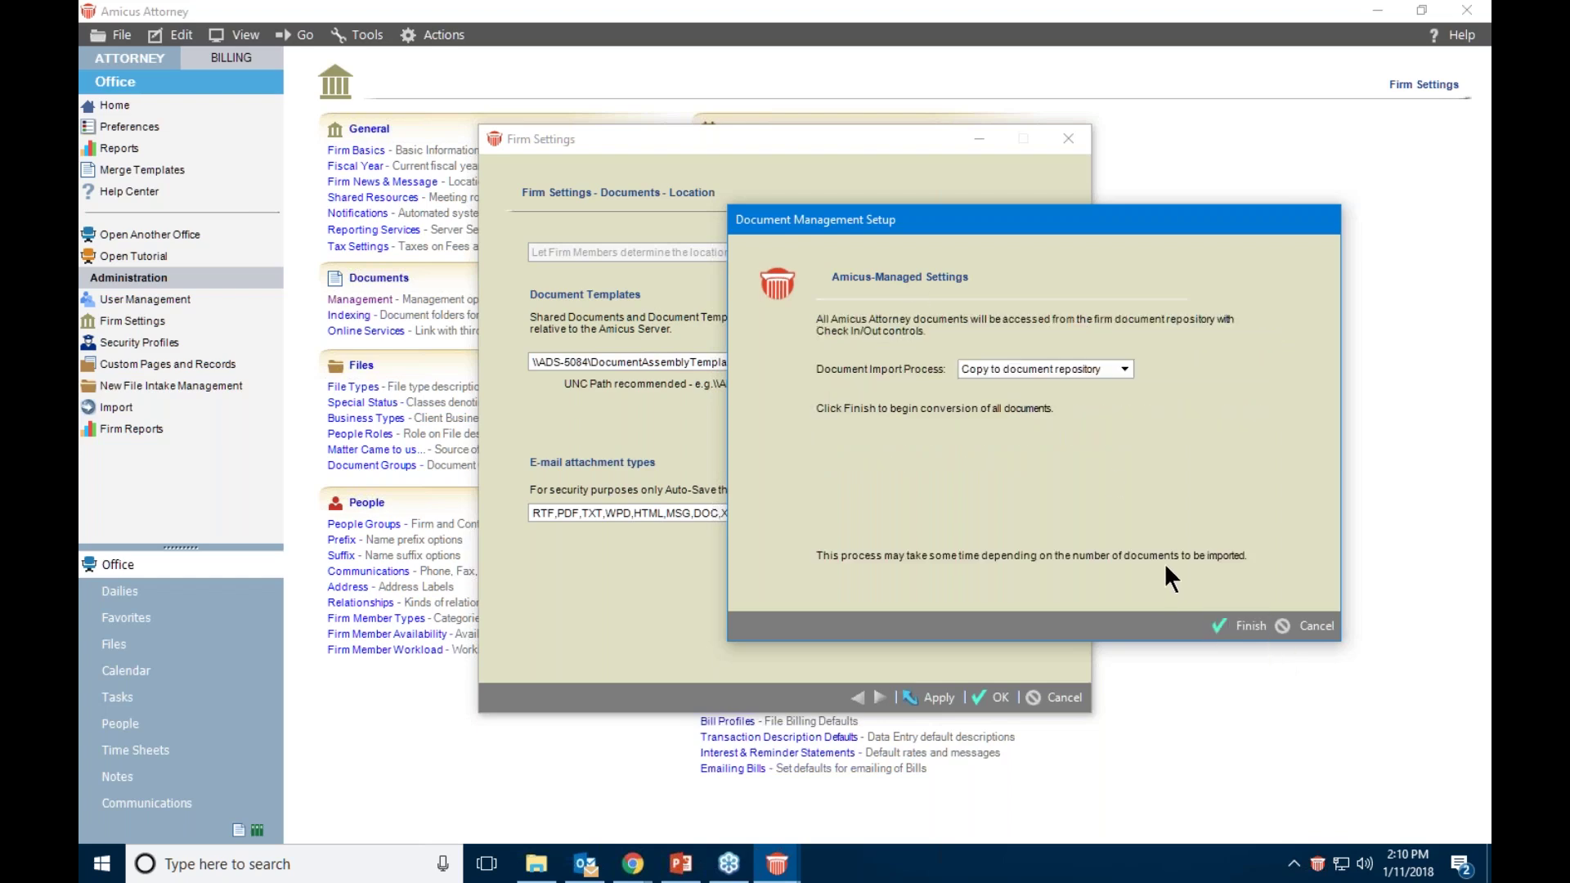
pyautogui.click(1125, 369)
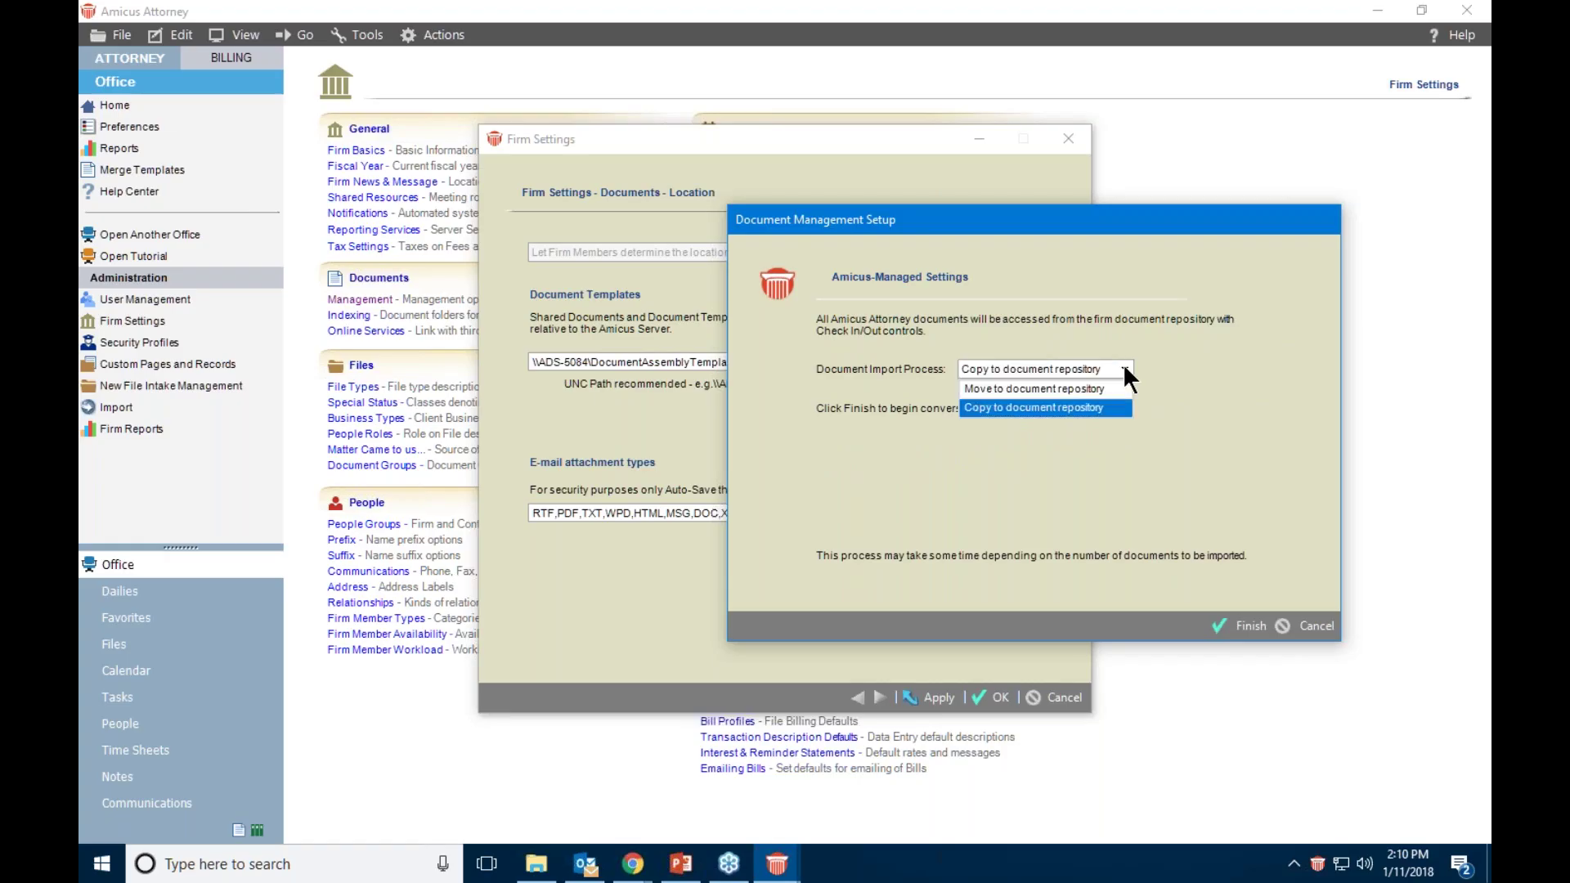
pyautogui.click(1011, 393)
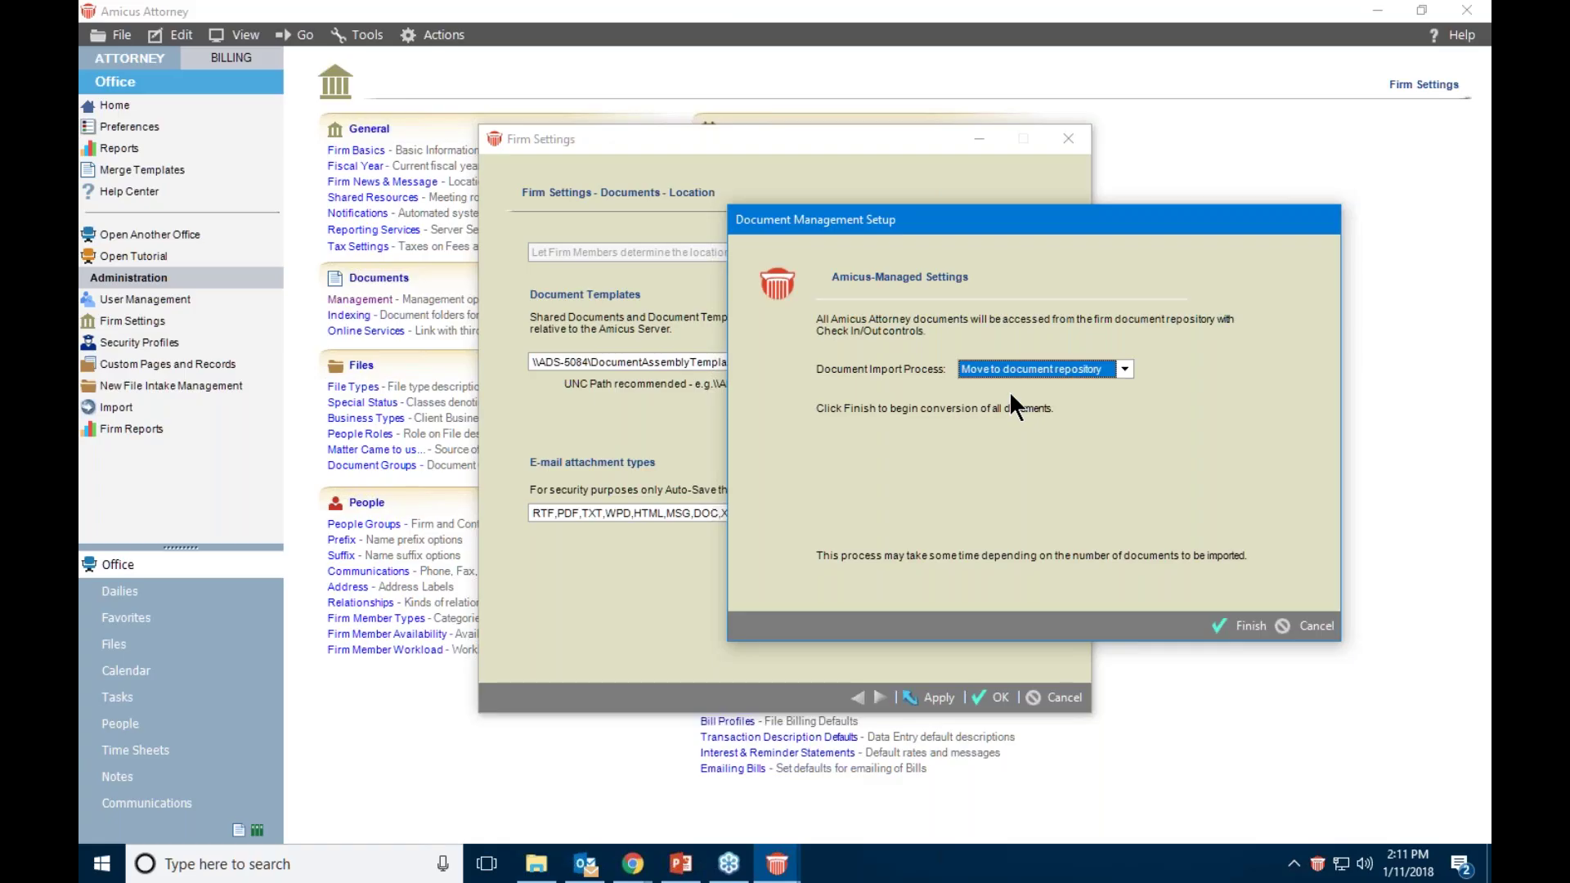
pyautogui.click(1226, 642)
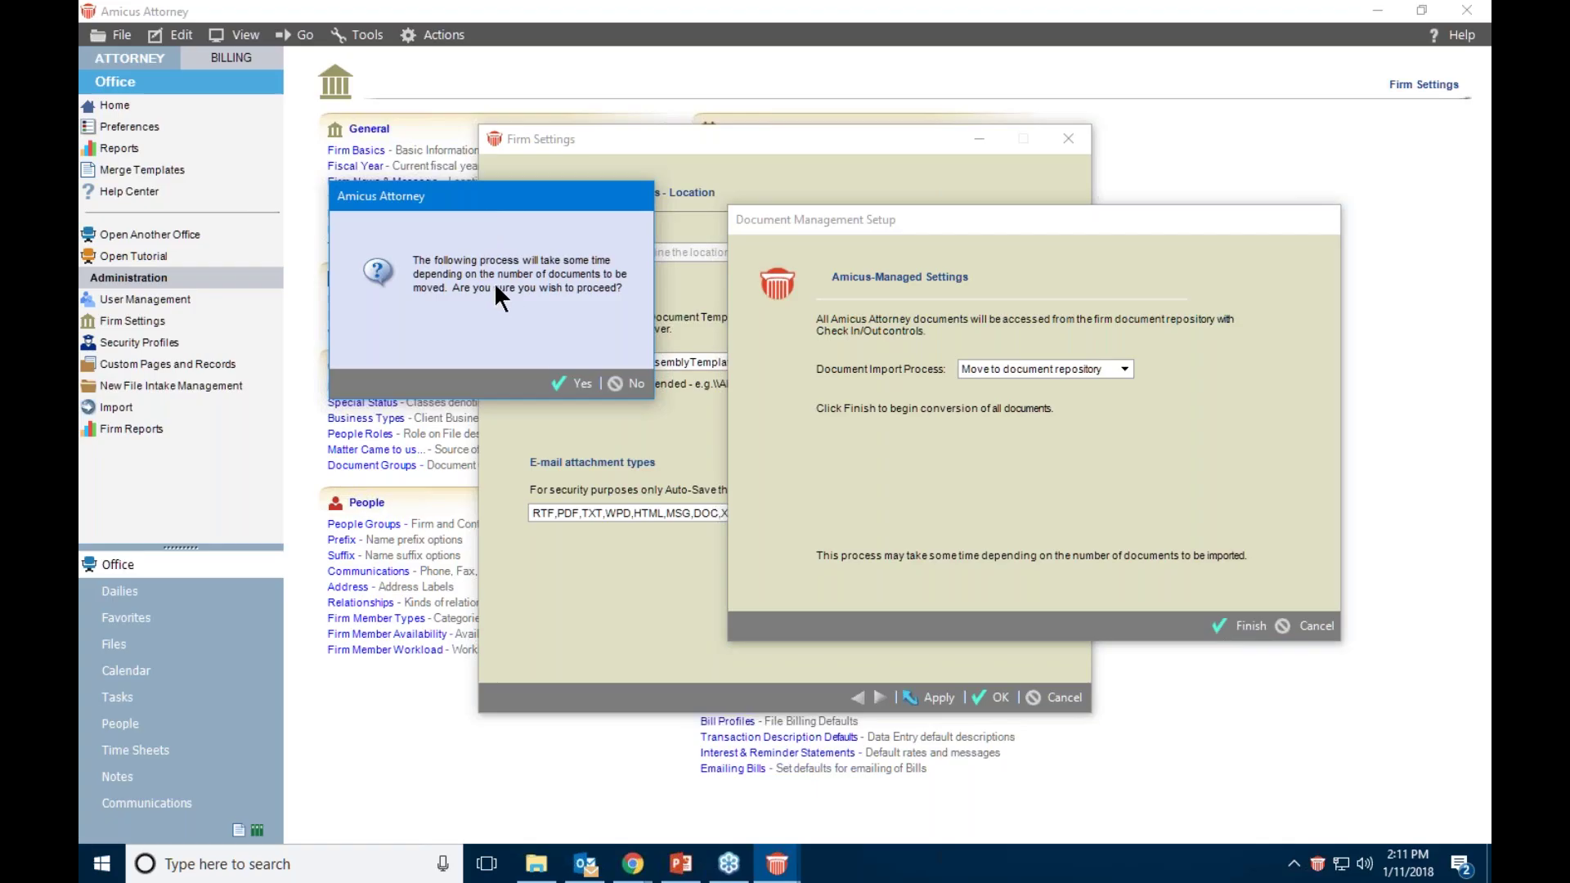
pyautogui.click(571, 379)
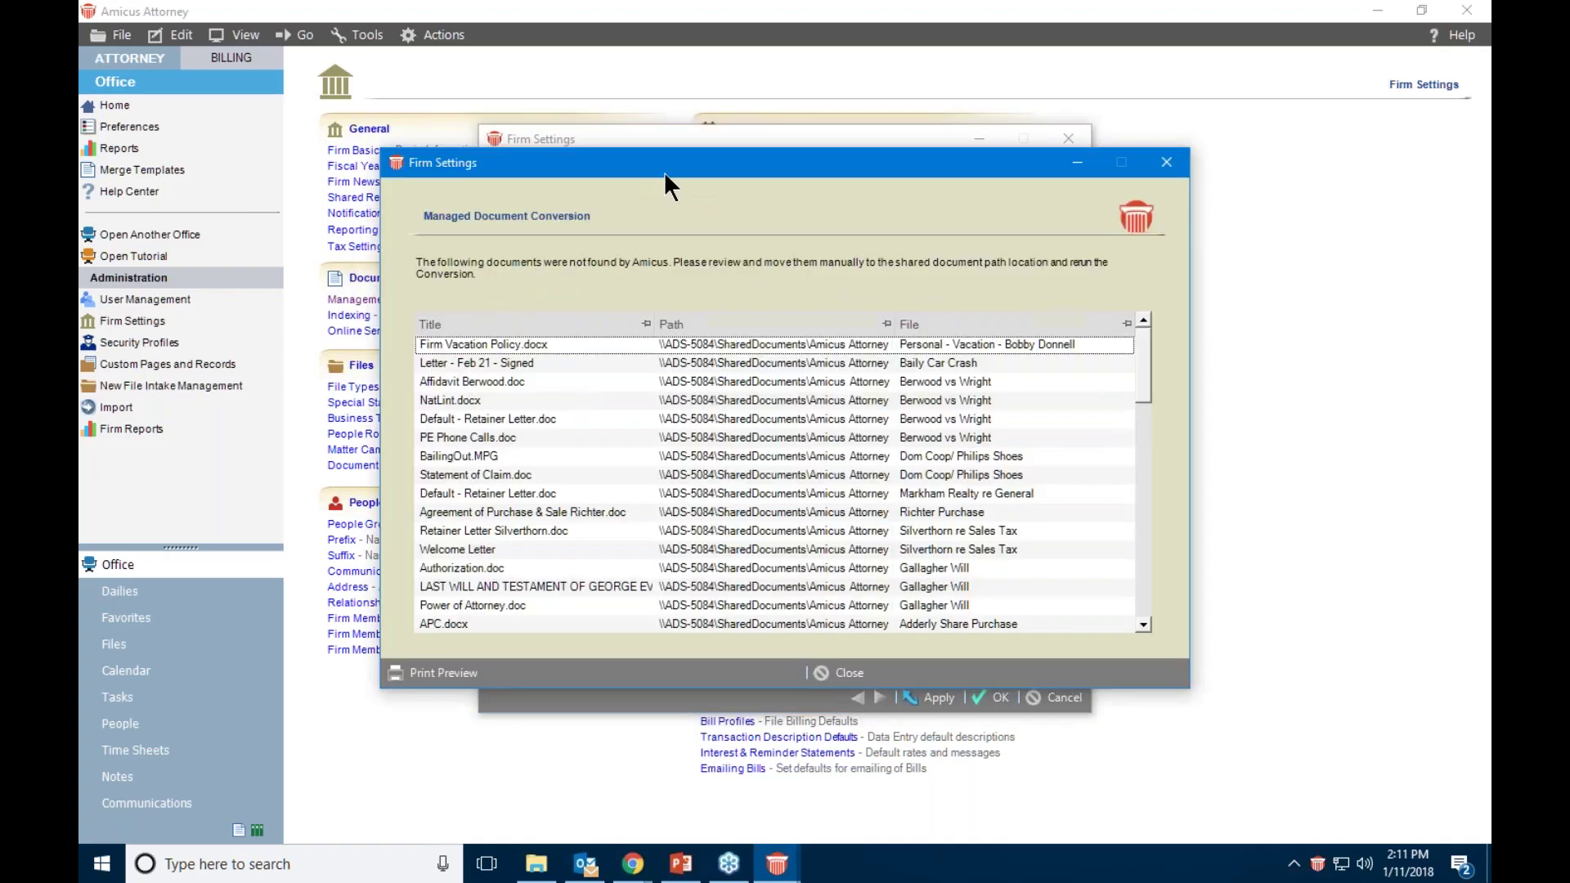
# Review the conversion report's list of documents that were not found, then close it and save the firm's document settings
pyautogui.moveTo(686, 159); pyautogui.dragTo(765, 99)
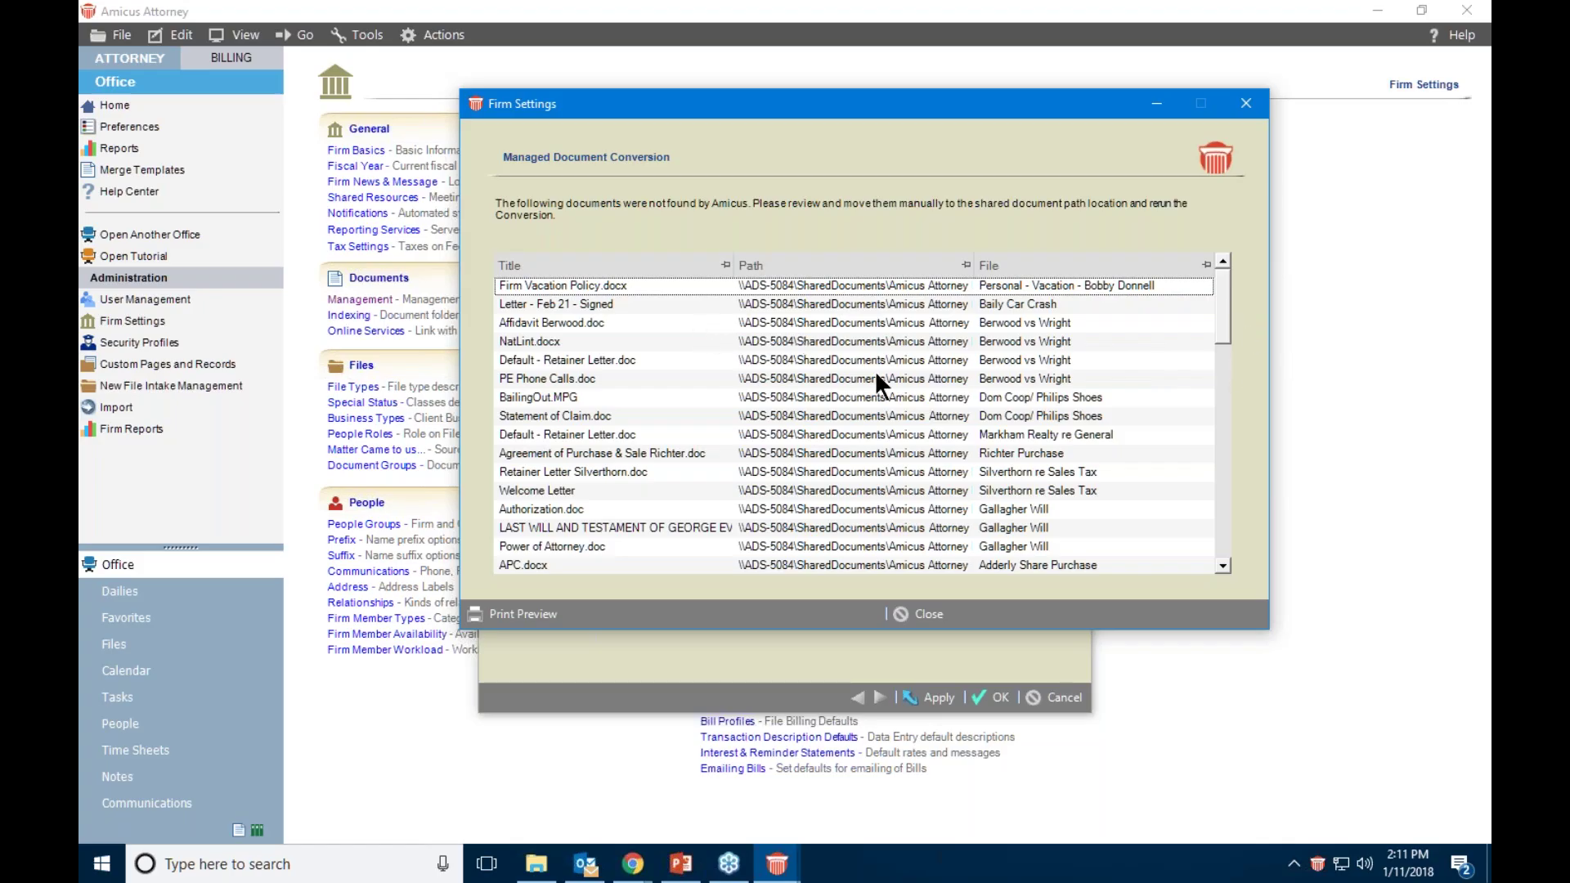
pyautogui.scroll(-2, 874, 375)
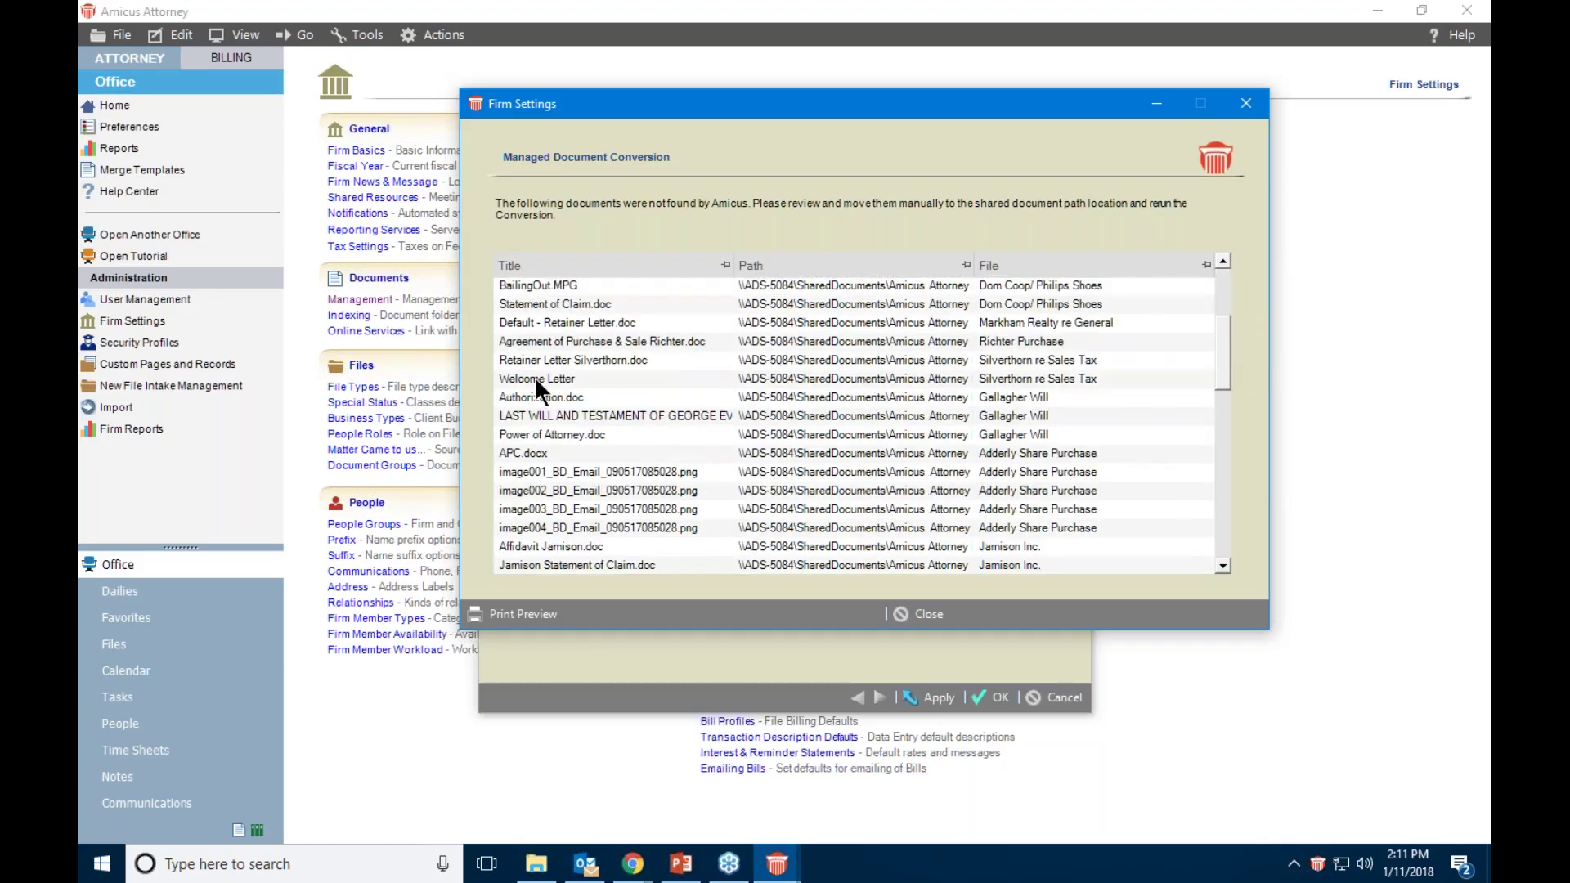
pyautogui.scroll(-5, 536, 381)
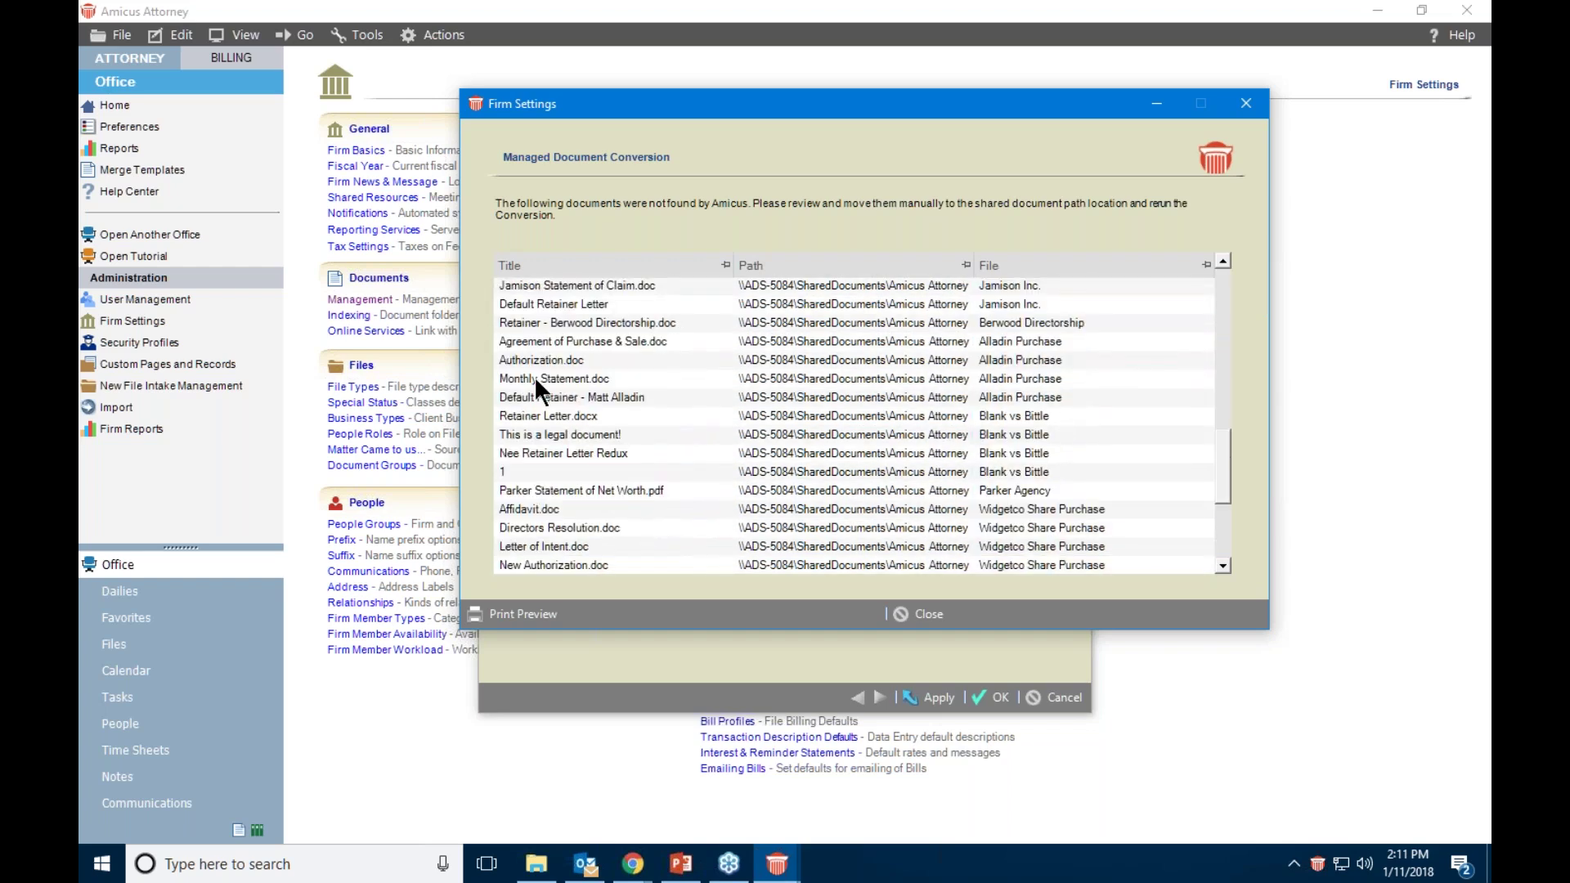
pyautogui.scroll(-3, 537, 390)
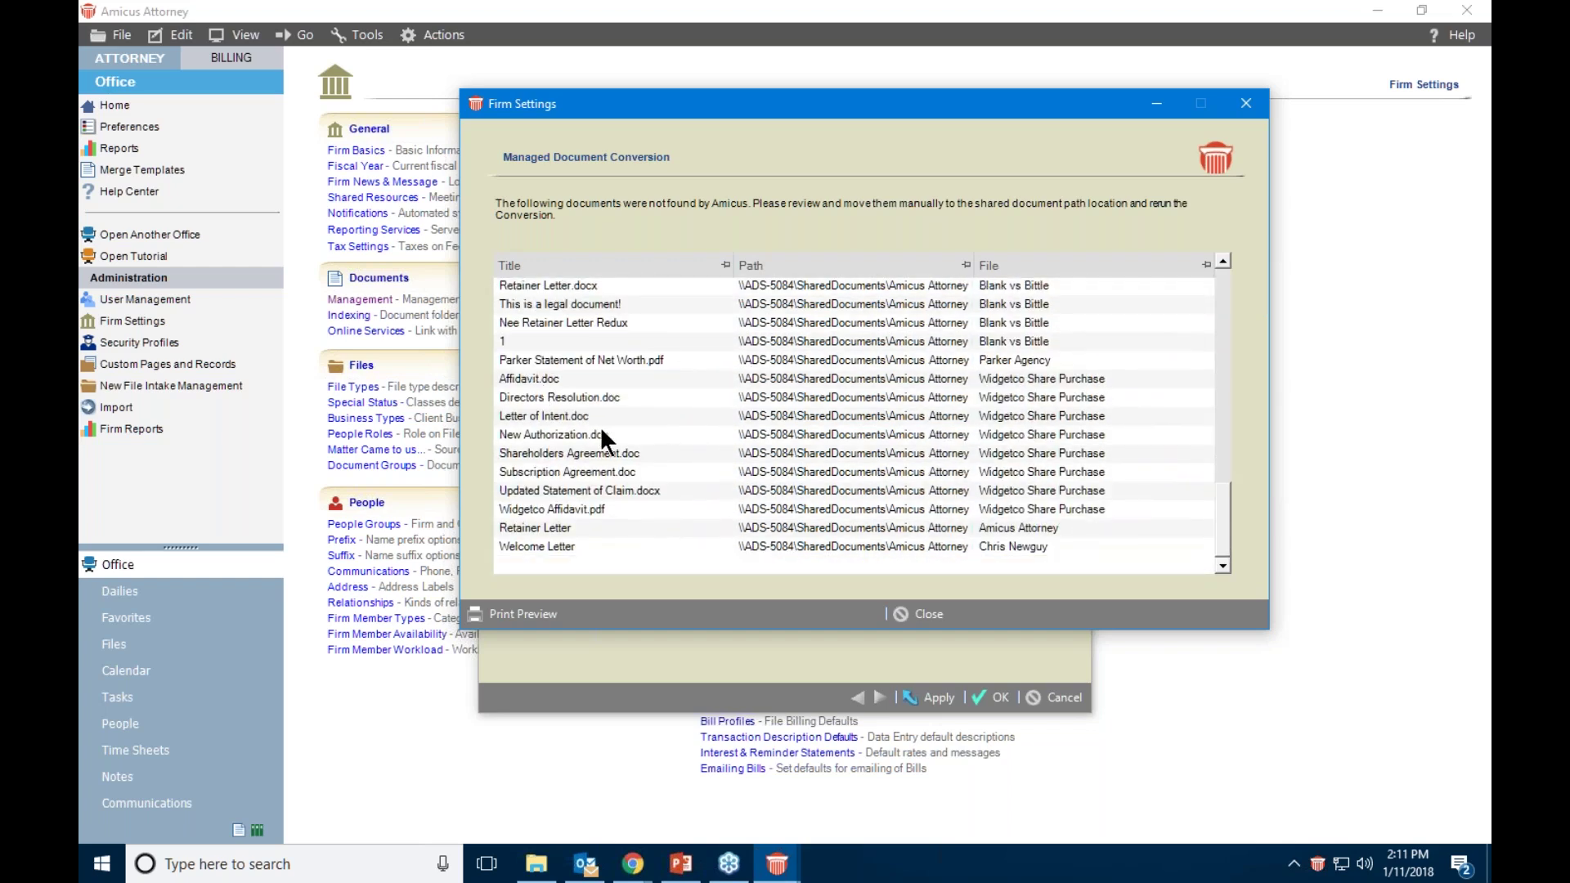
pyautogui.scroll(10, 601, 425)
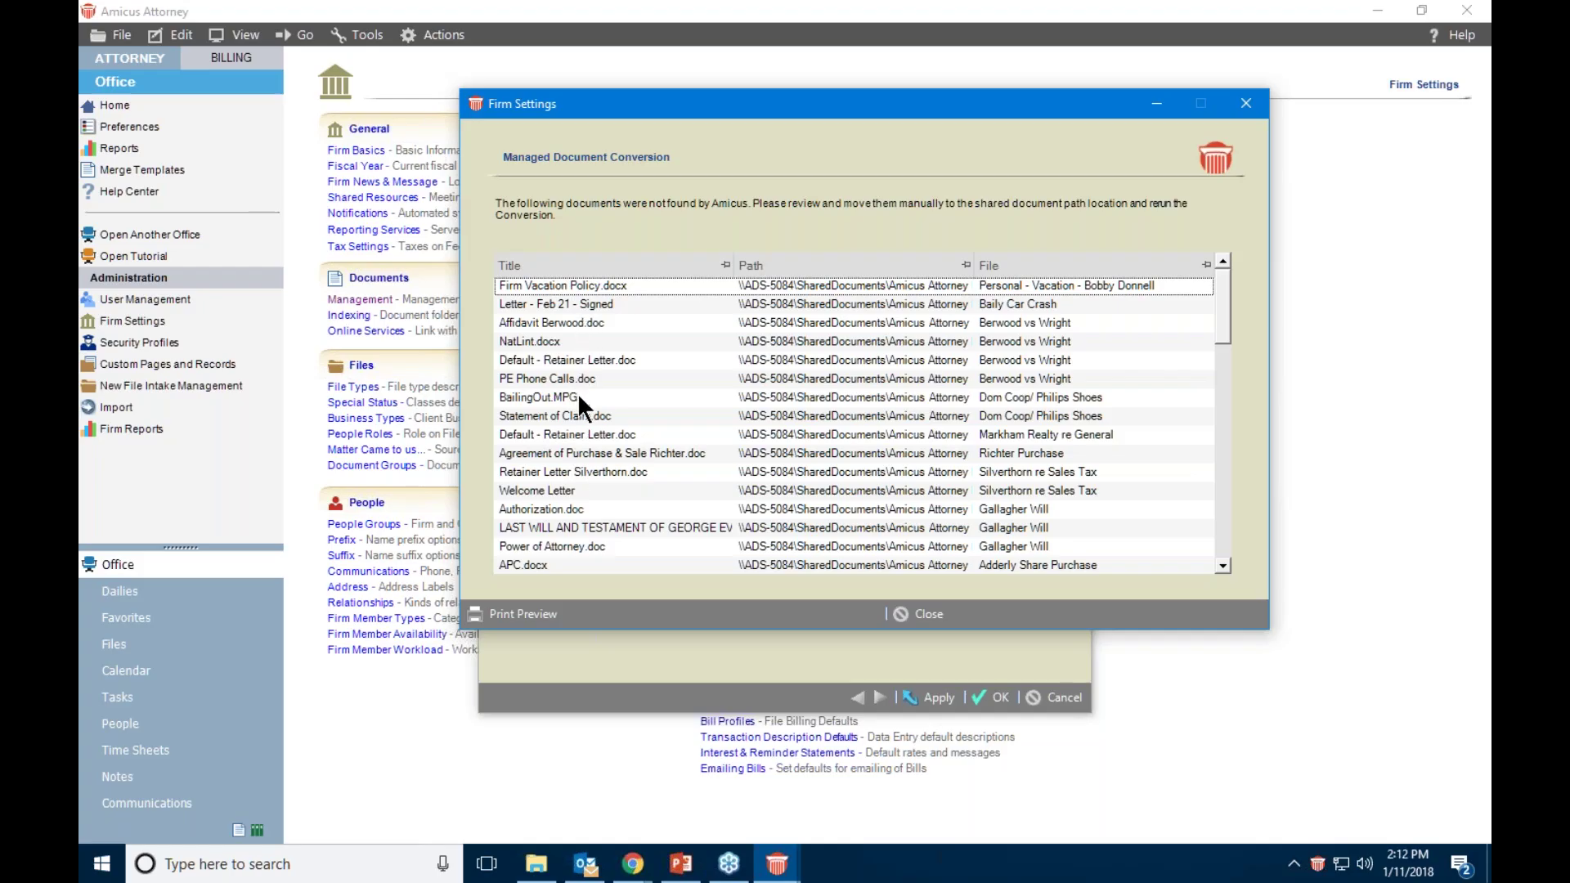
pyautogui.click(916, 615)
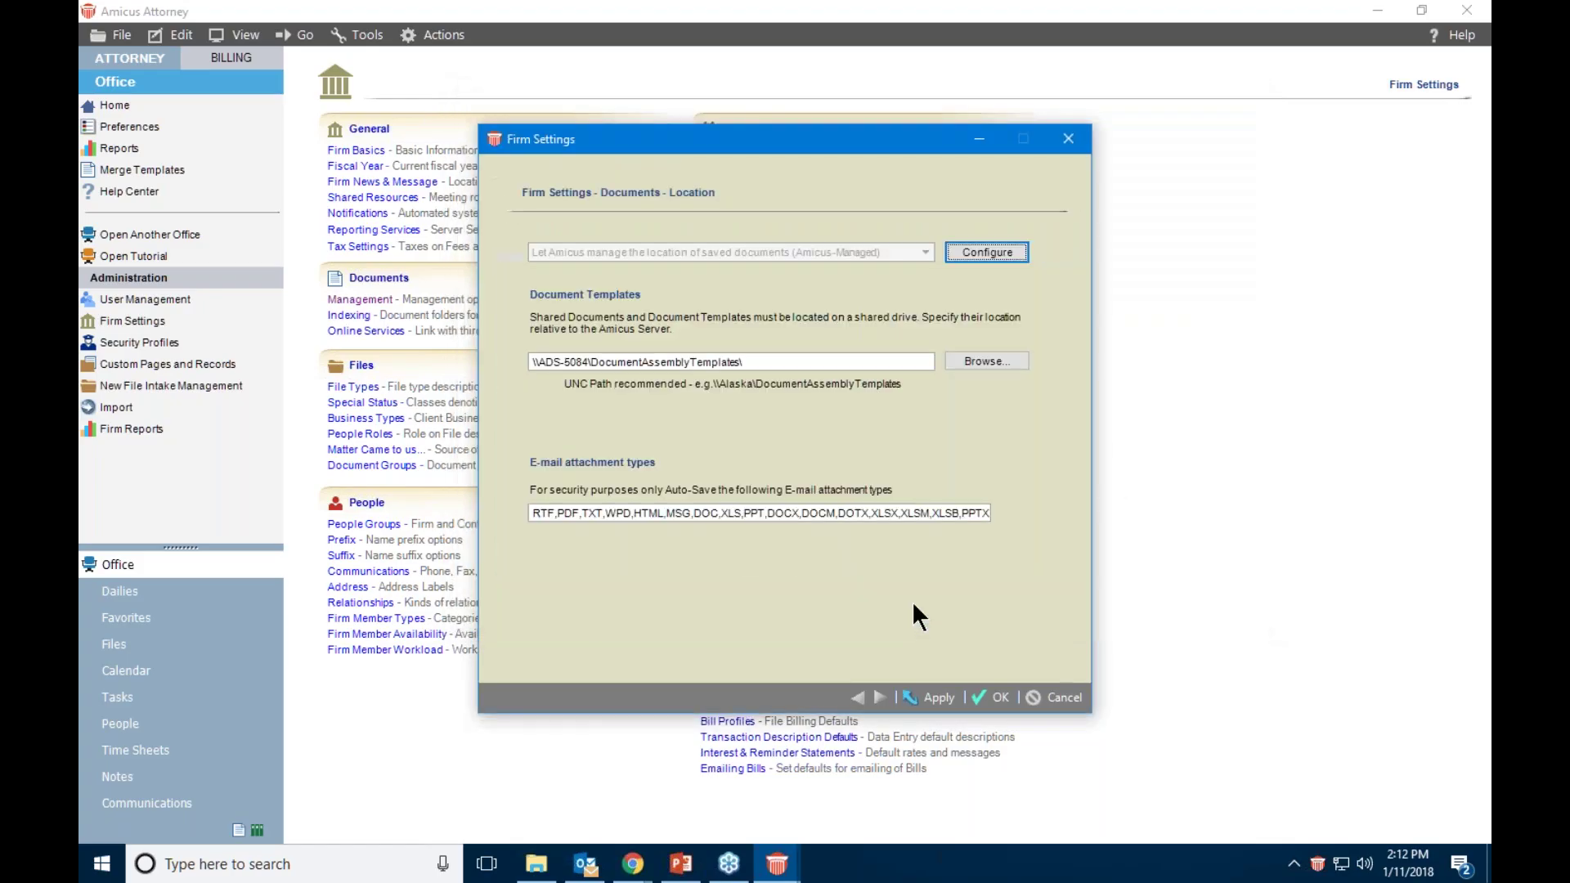
pyautogui.click(998, 700)
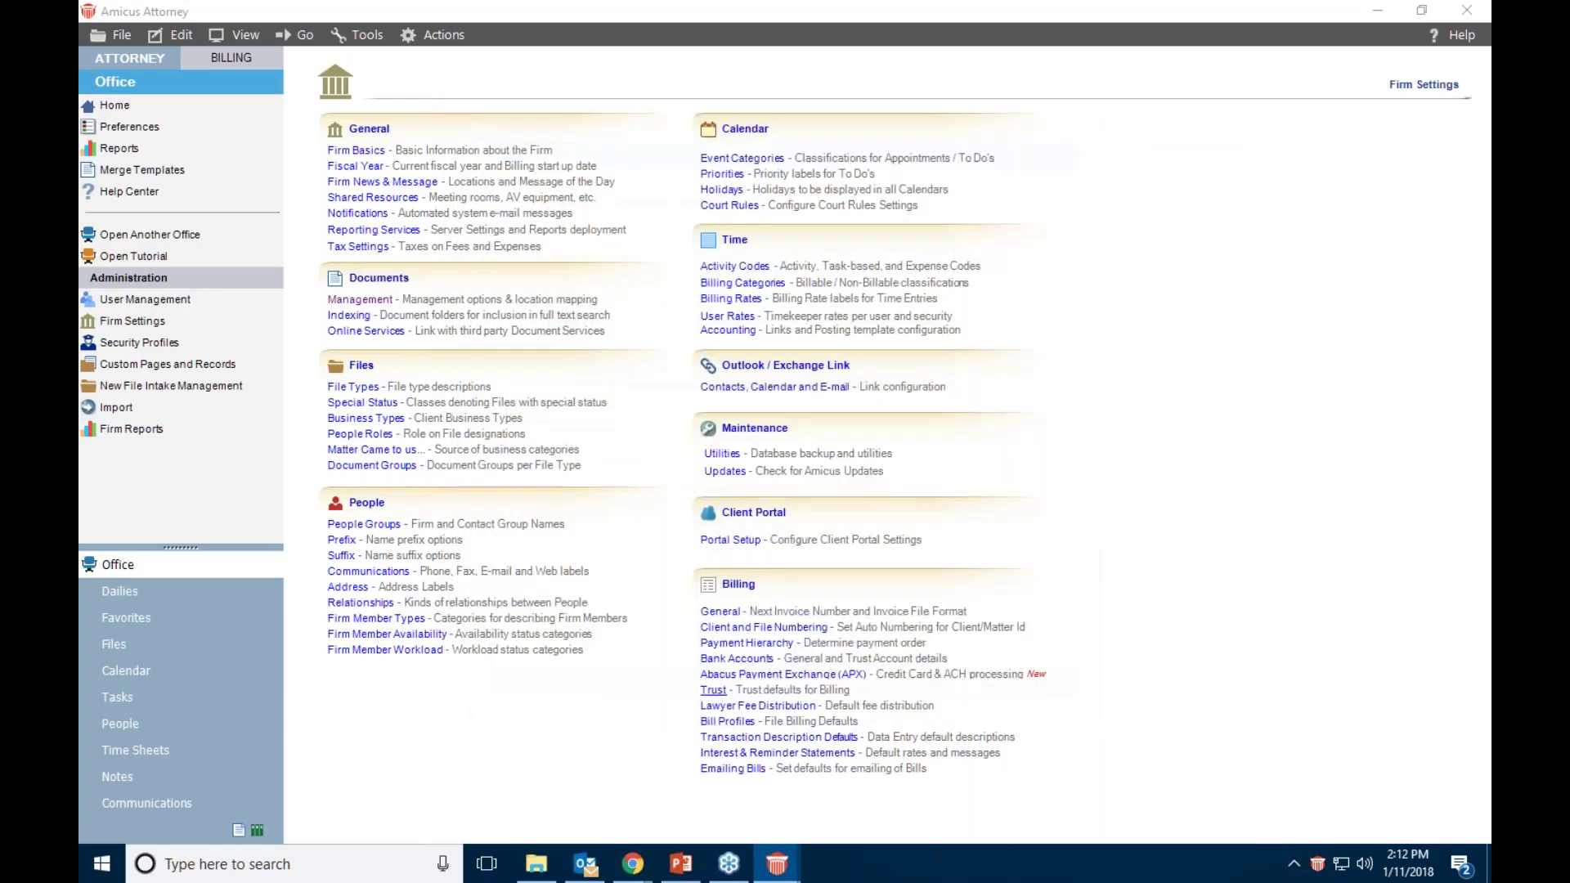
# Close and reopen the litigation matter used earlier to refresh it, and show its document folders
pyautogui.click(115, 646)
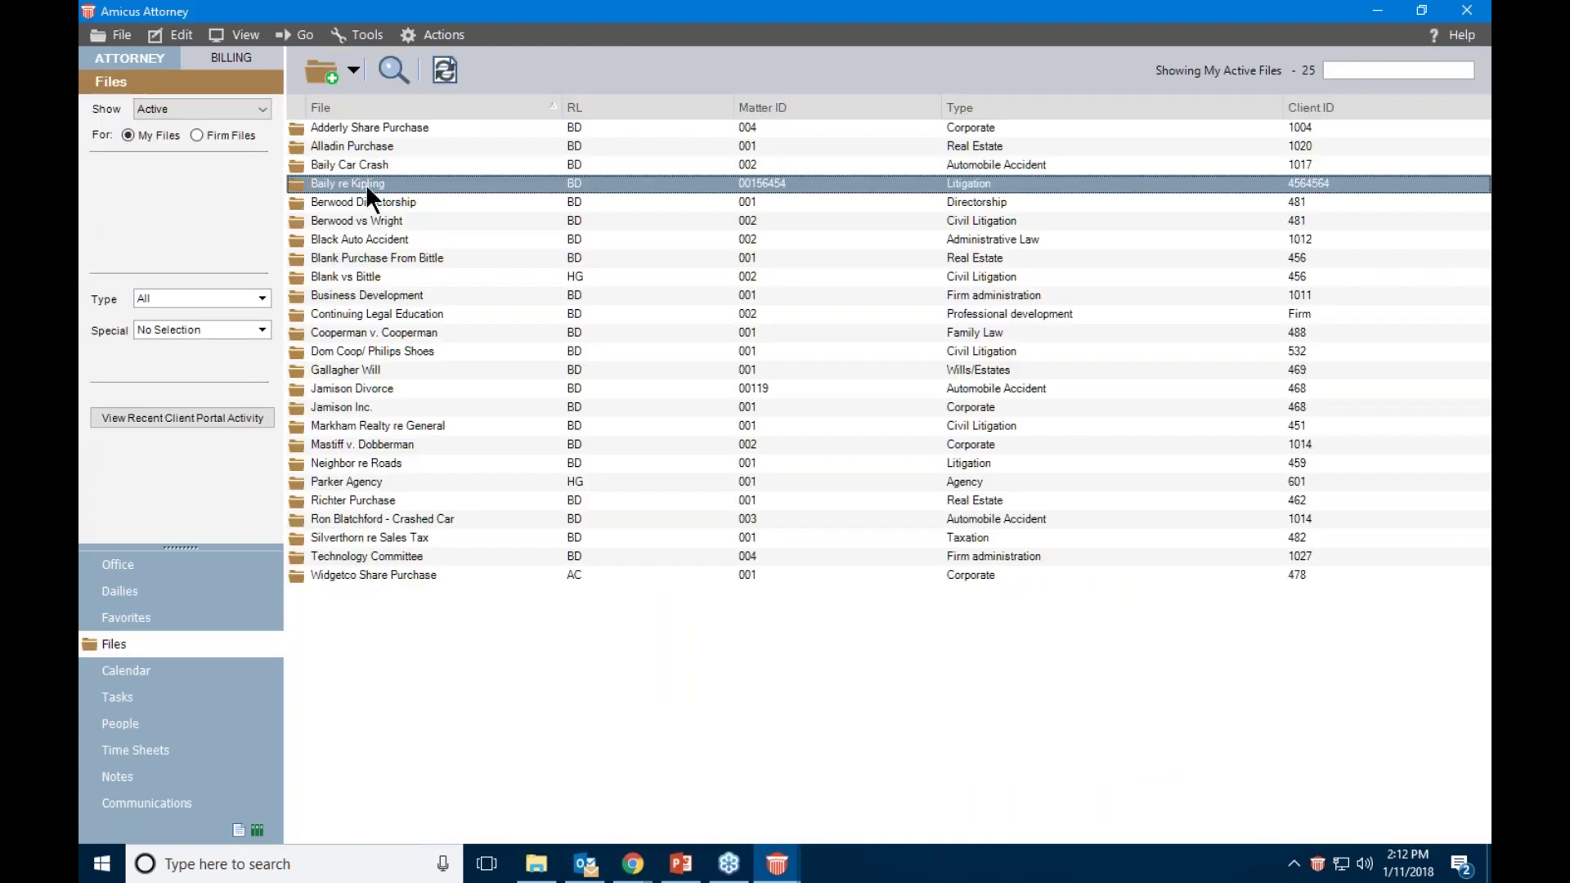
pyautogui.doubleClick(365, 184)
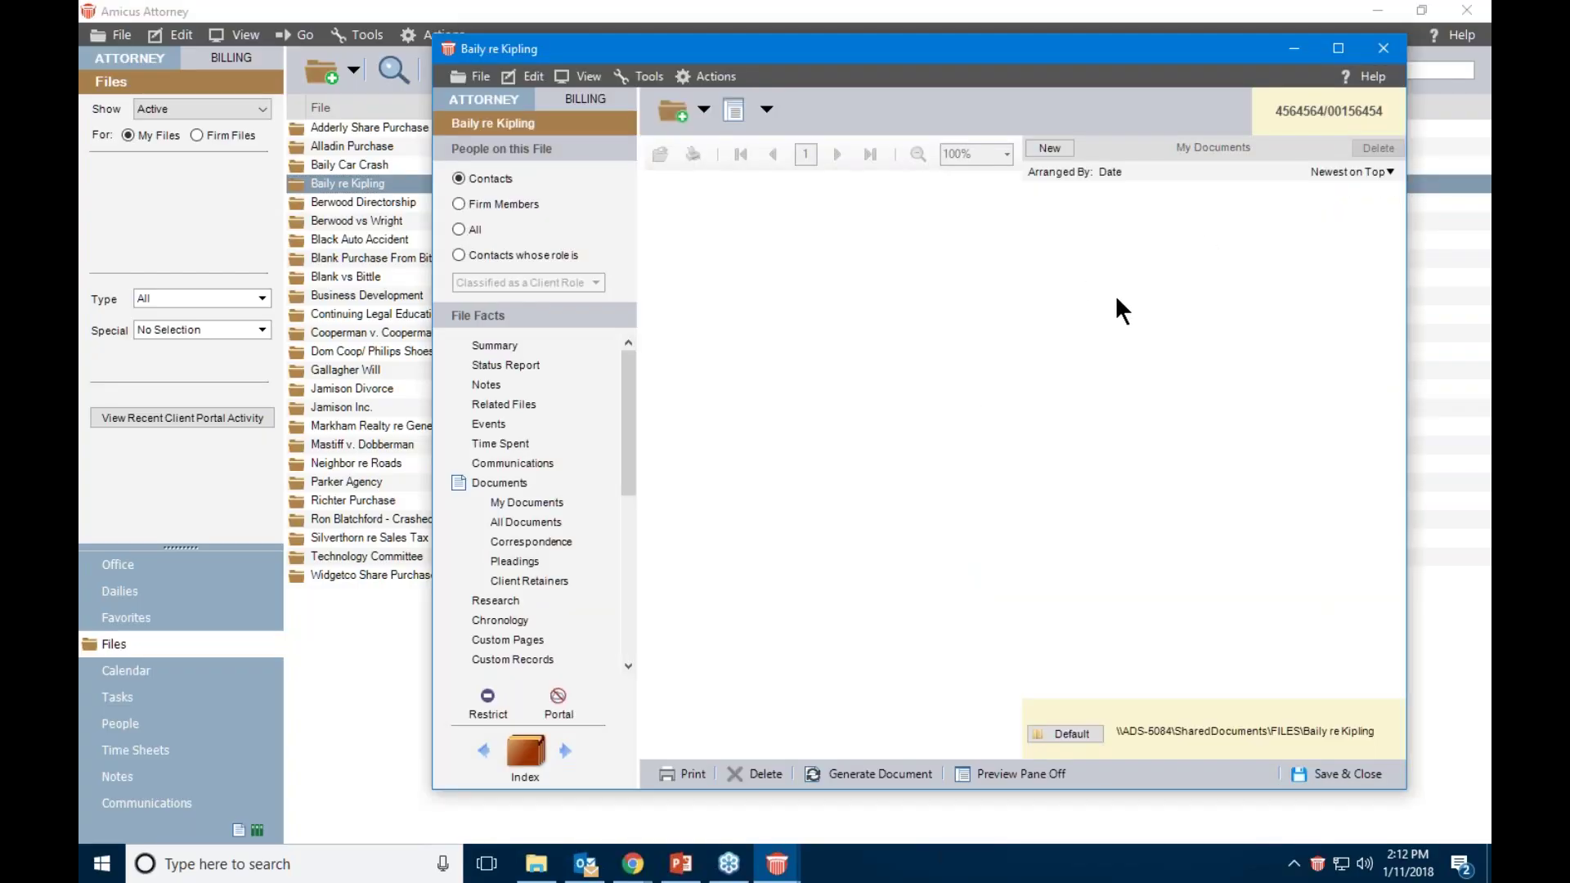
pyautogui.click(1383, 48)
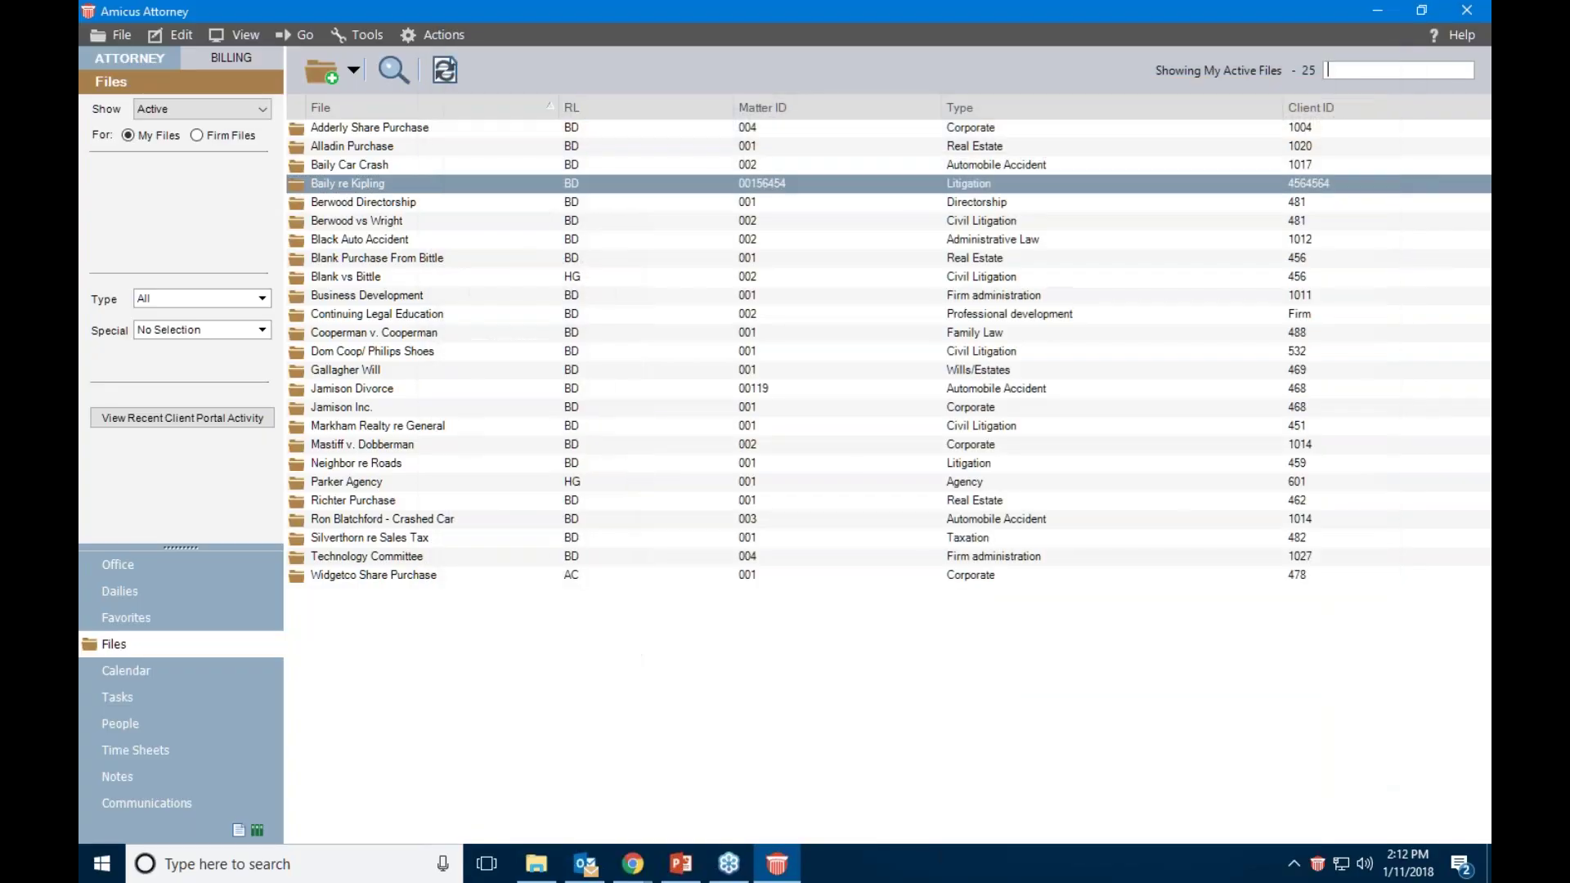
pyautogui.press('Return')
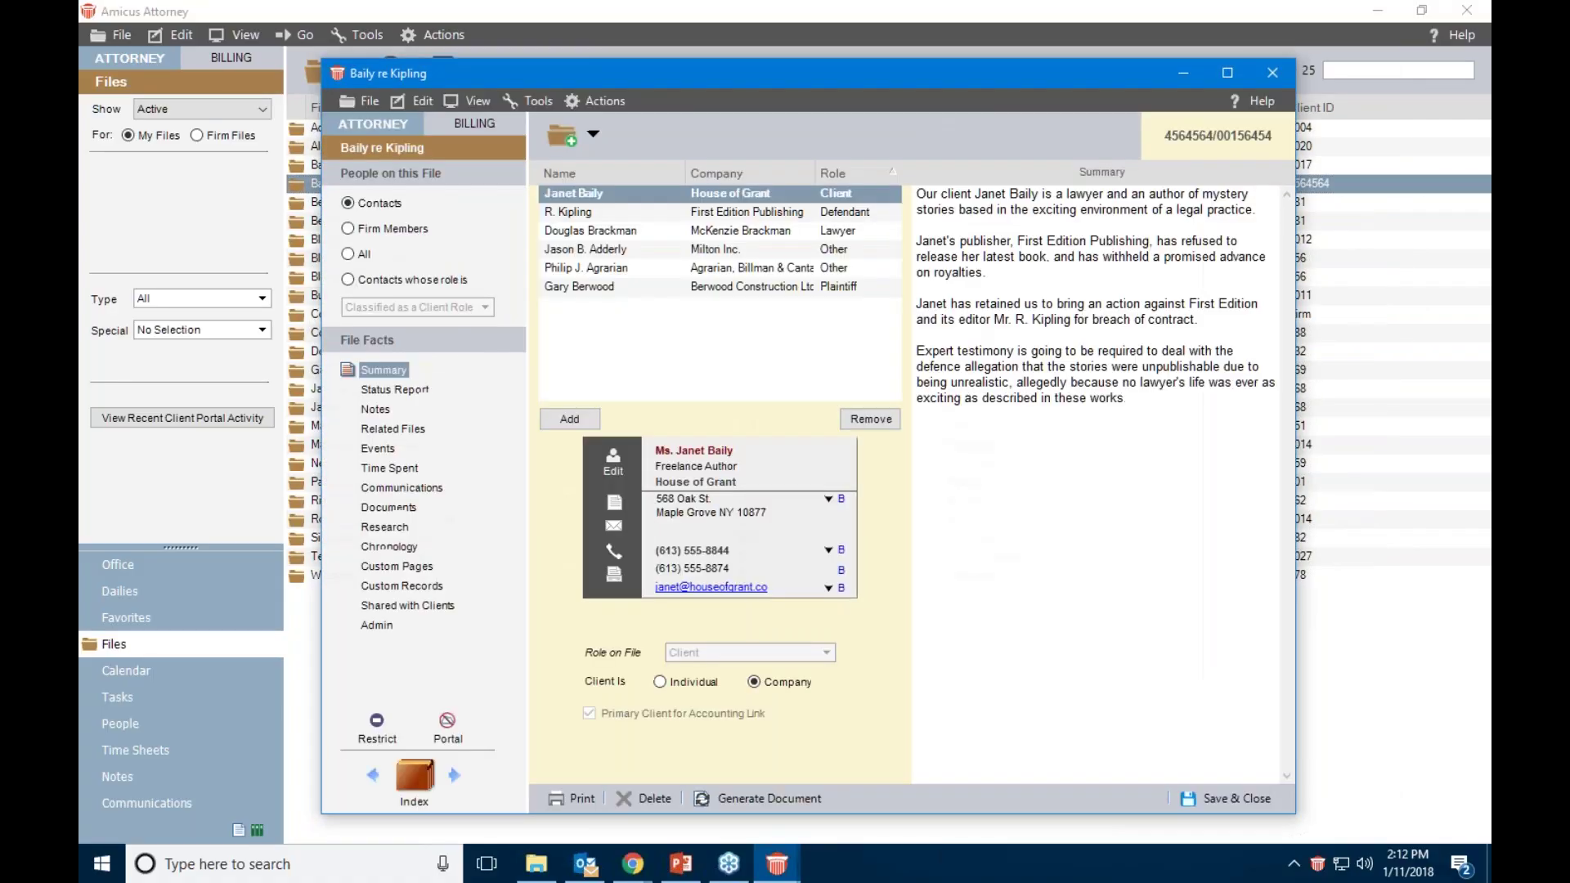
pyautogui.click(395, 500)
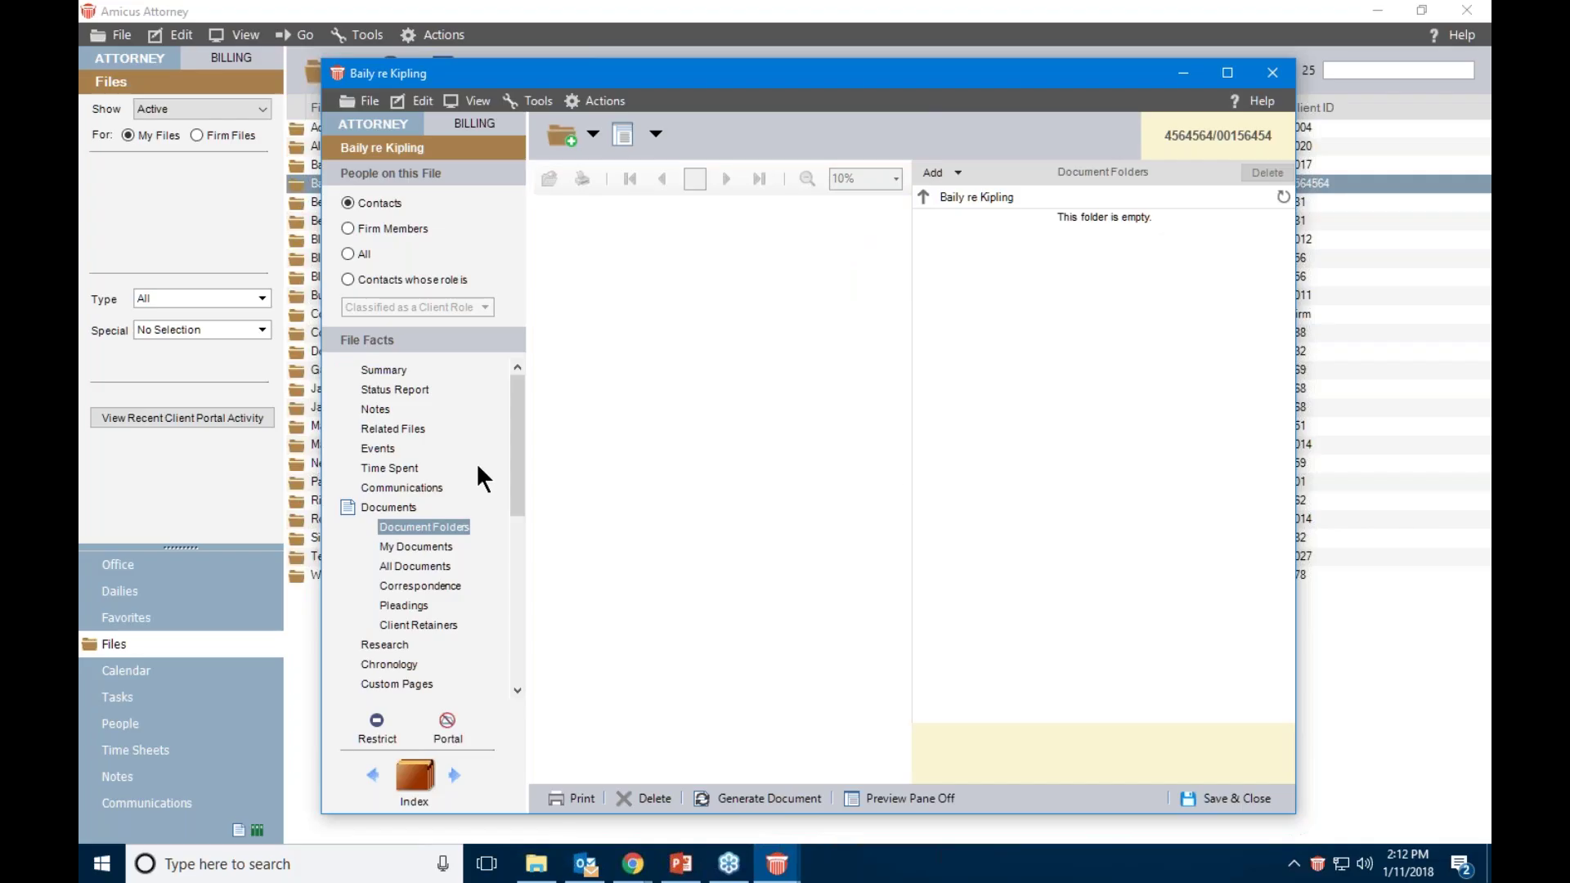
# Add the desktop file 1.jpg as a document to the matter's root document folder, keeping the title 1
pyautogui.click(948, 173)
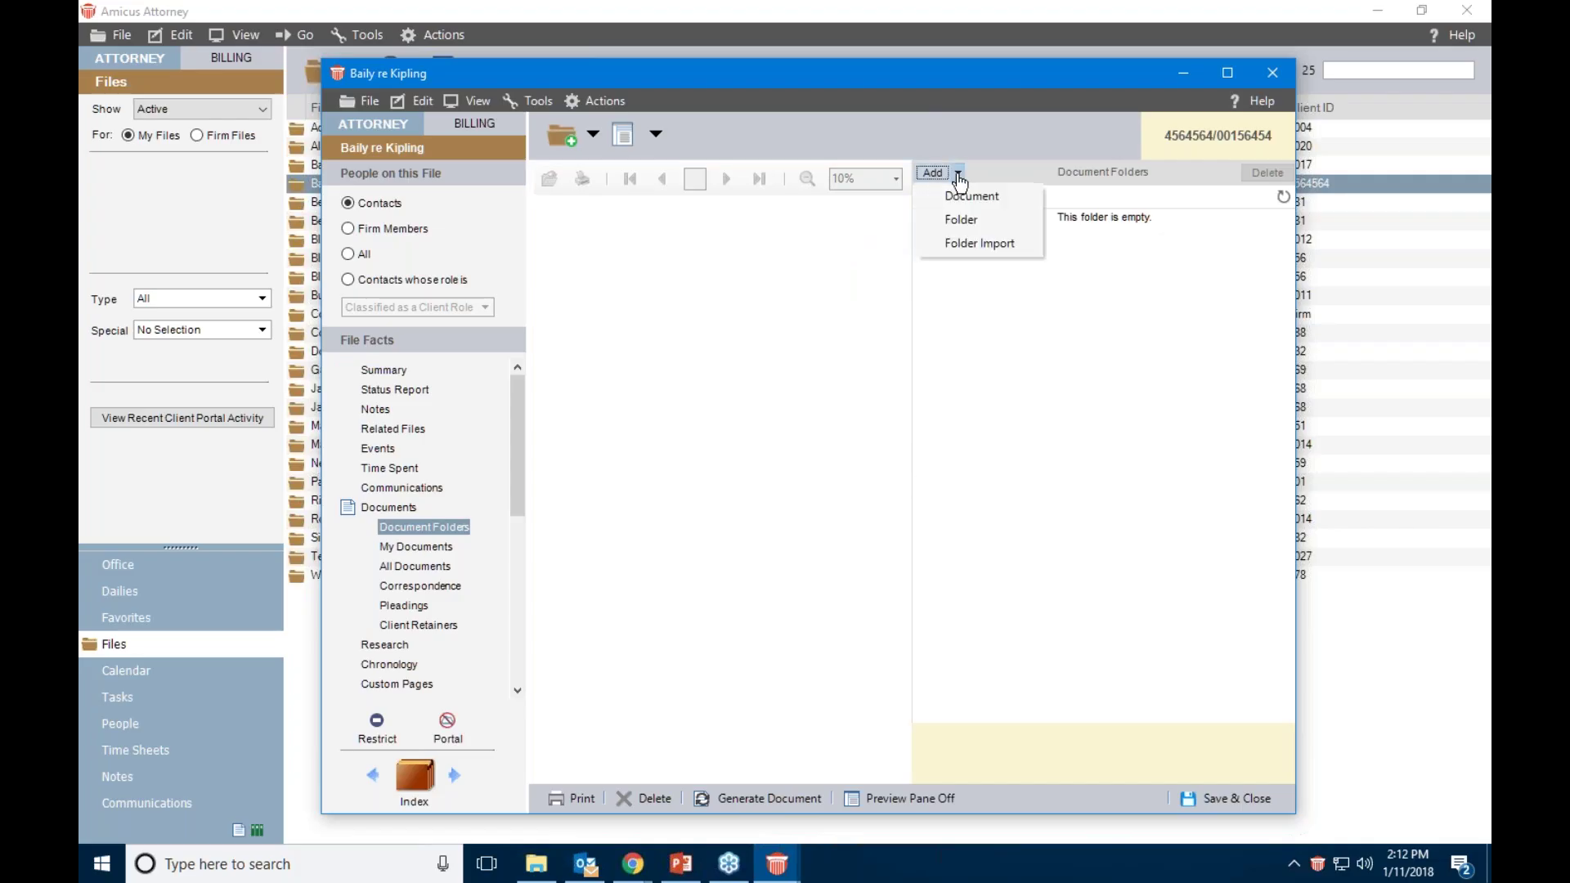
pyautogui.click(962, 200)
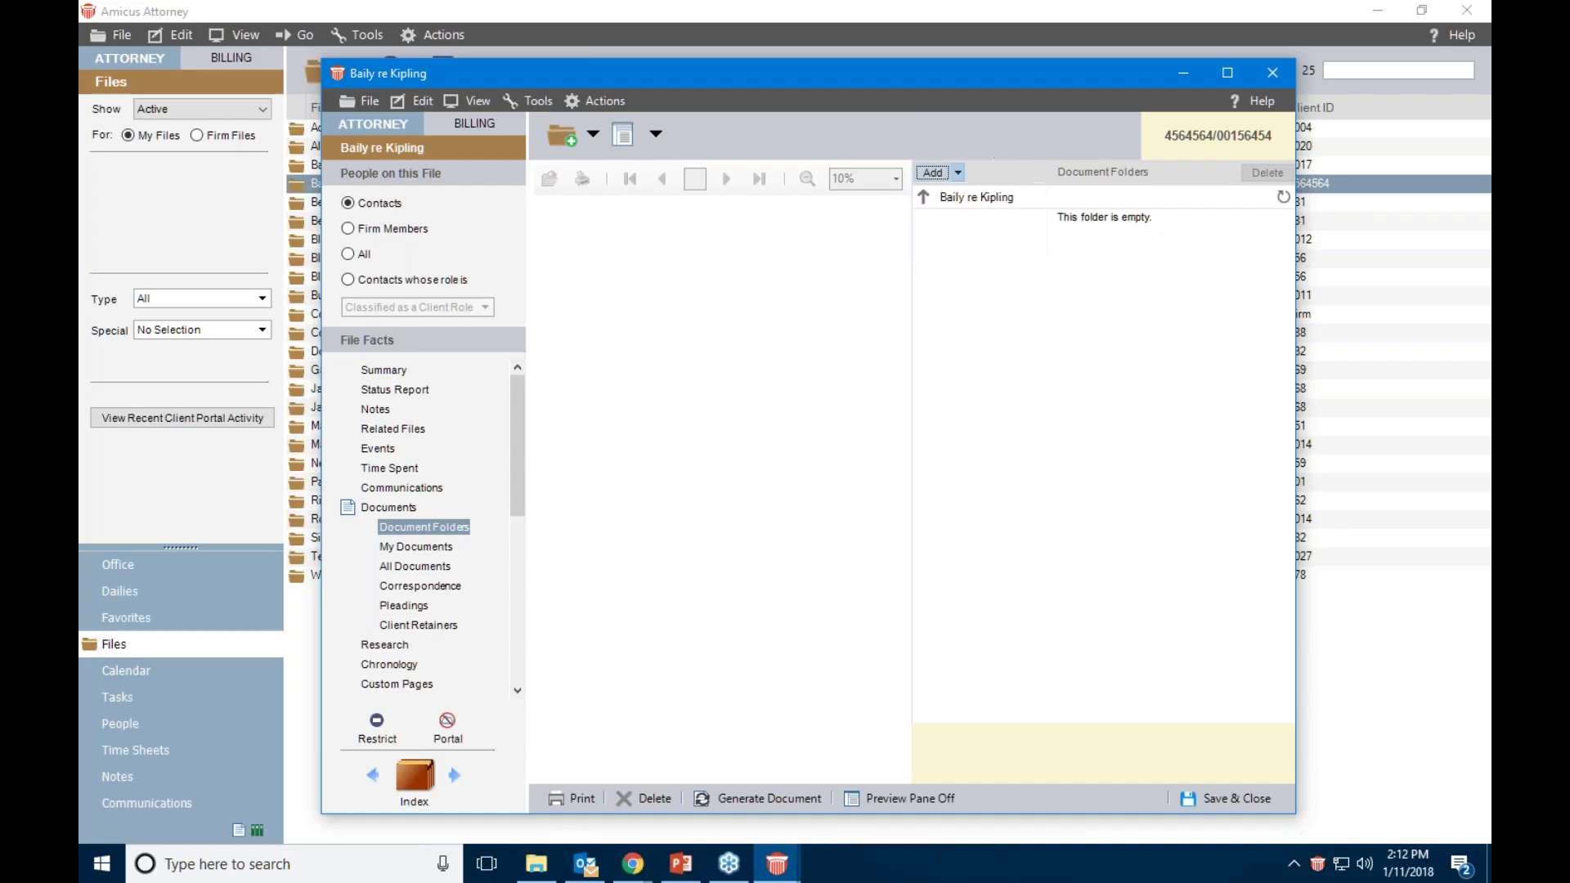
pyautogui.click(519, 351)
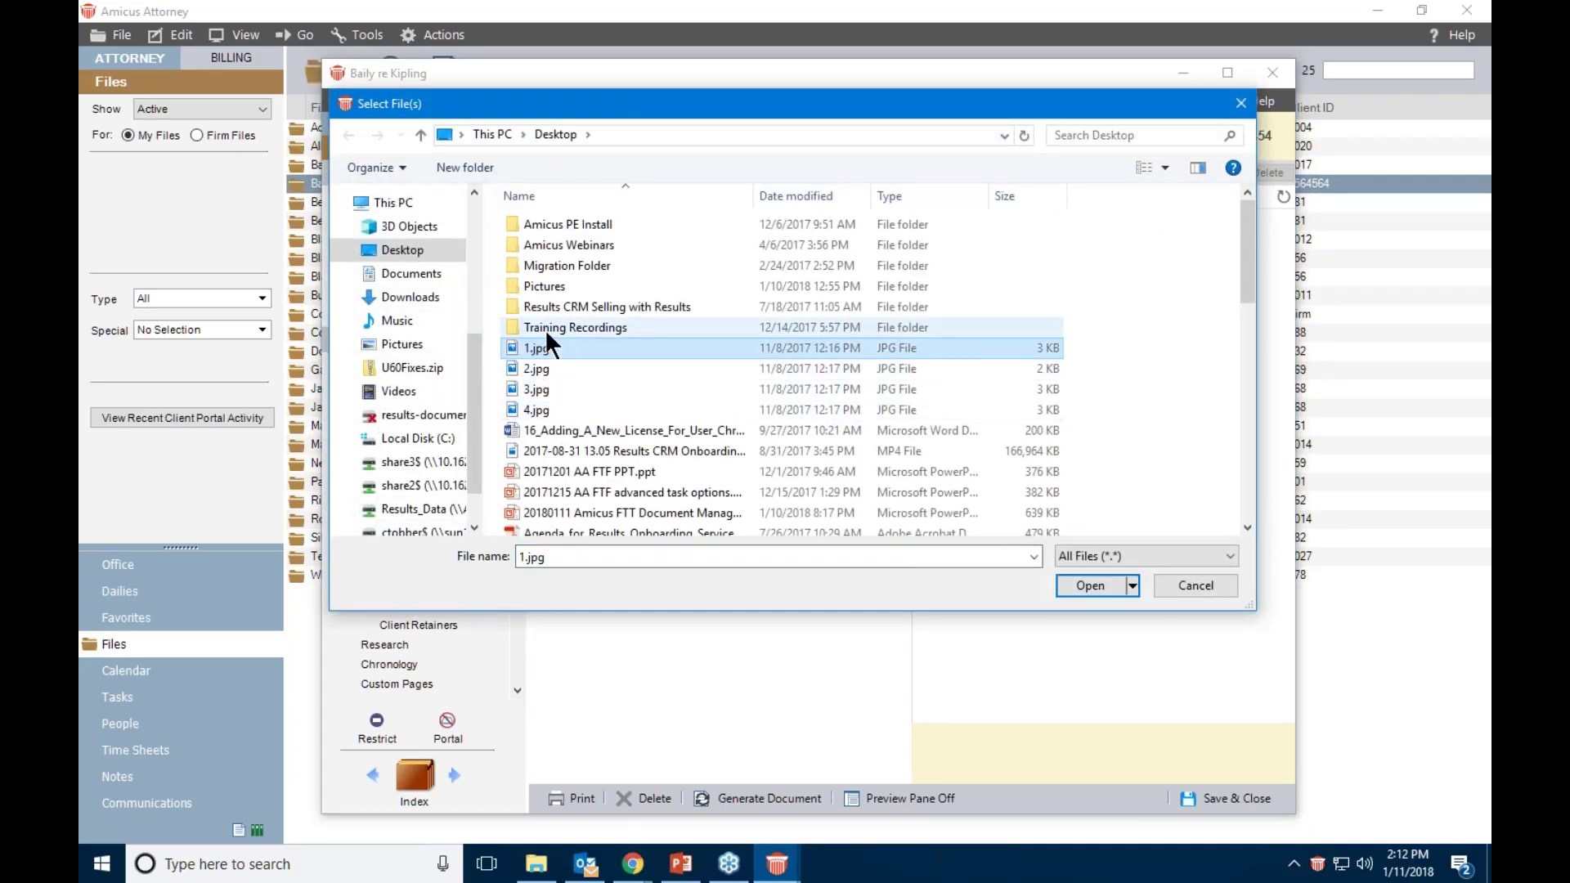
pyautogui.click(1093, 586)
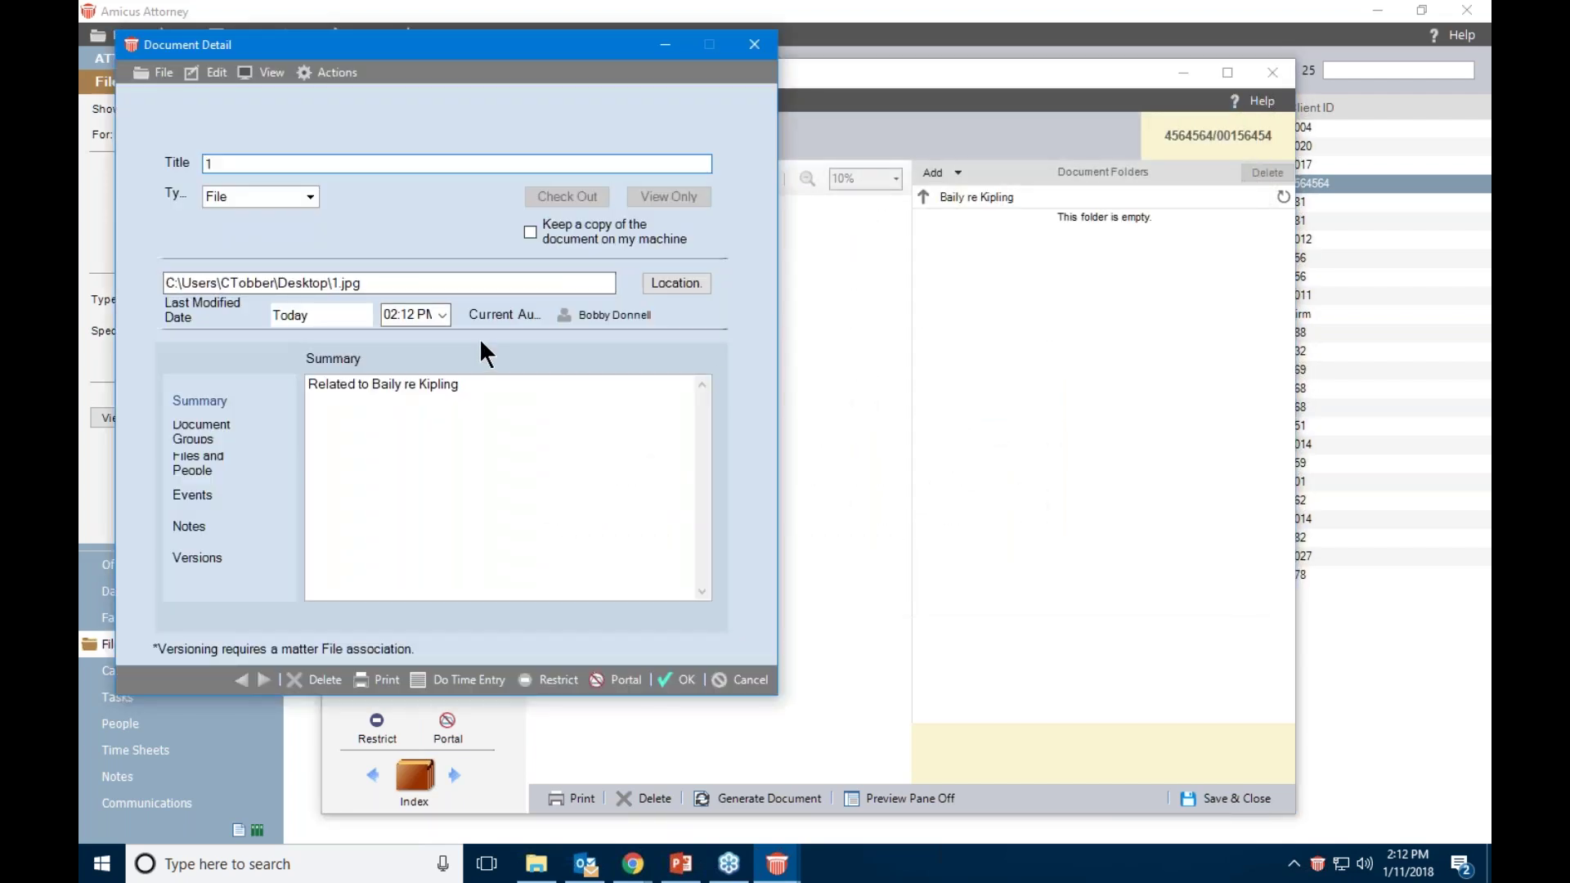
pyautogui.click(677, 680)
# Preview the 1.jpg document in the matter's folder and open it
pyautogui.click(955, 245)
pyautogui.click(962, 252)
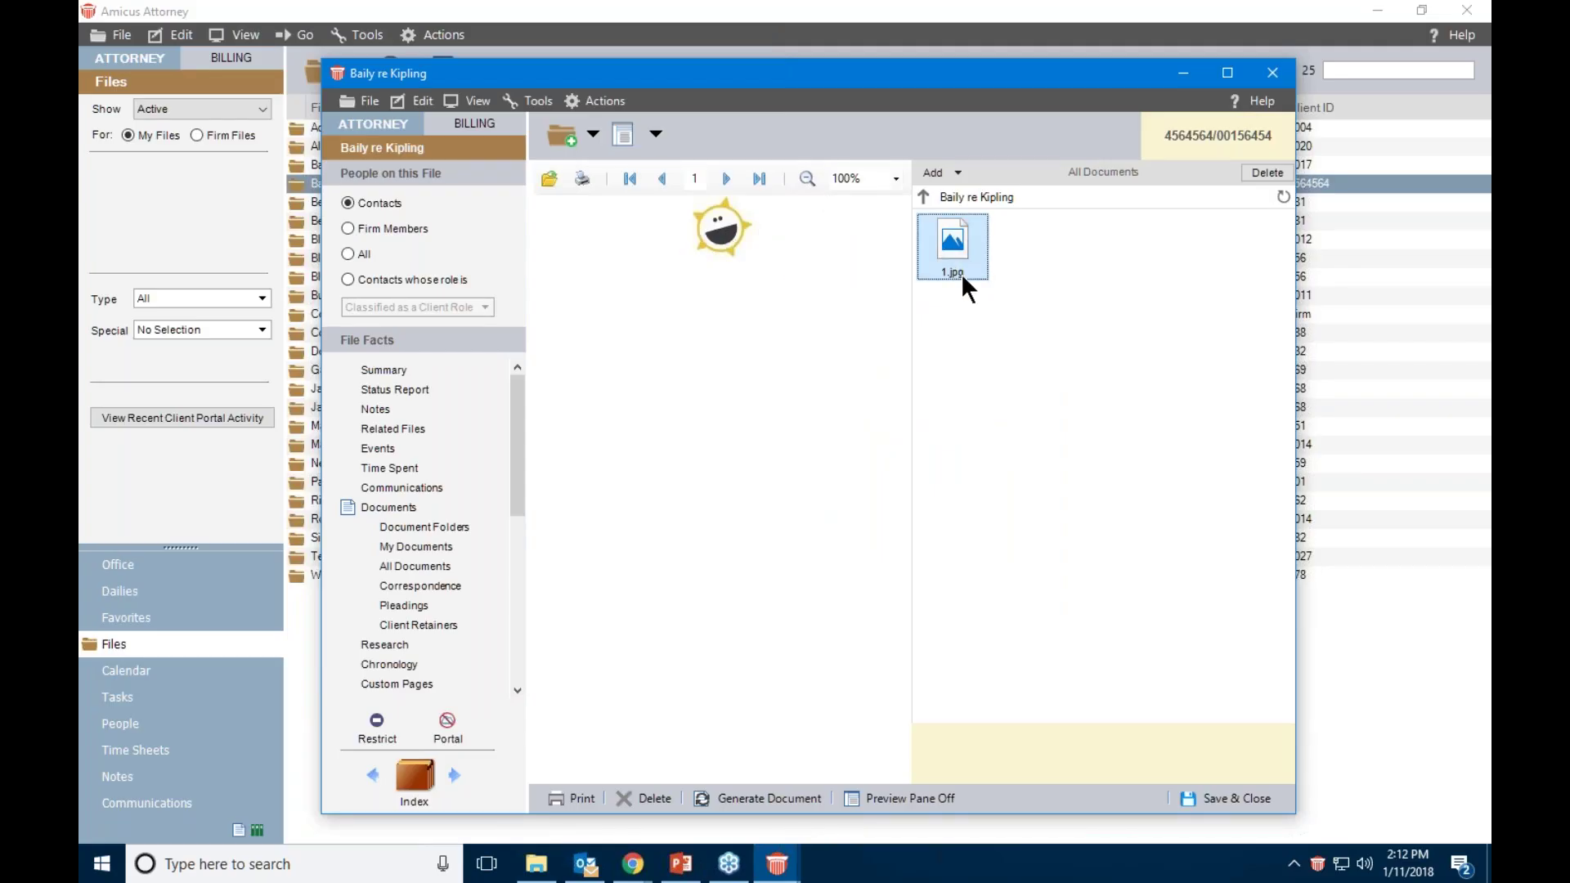
pyautogui.doubleClick(943, 256)
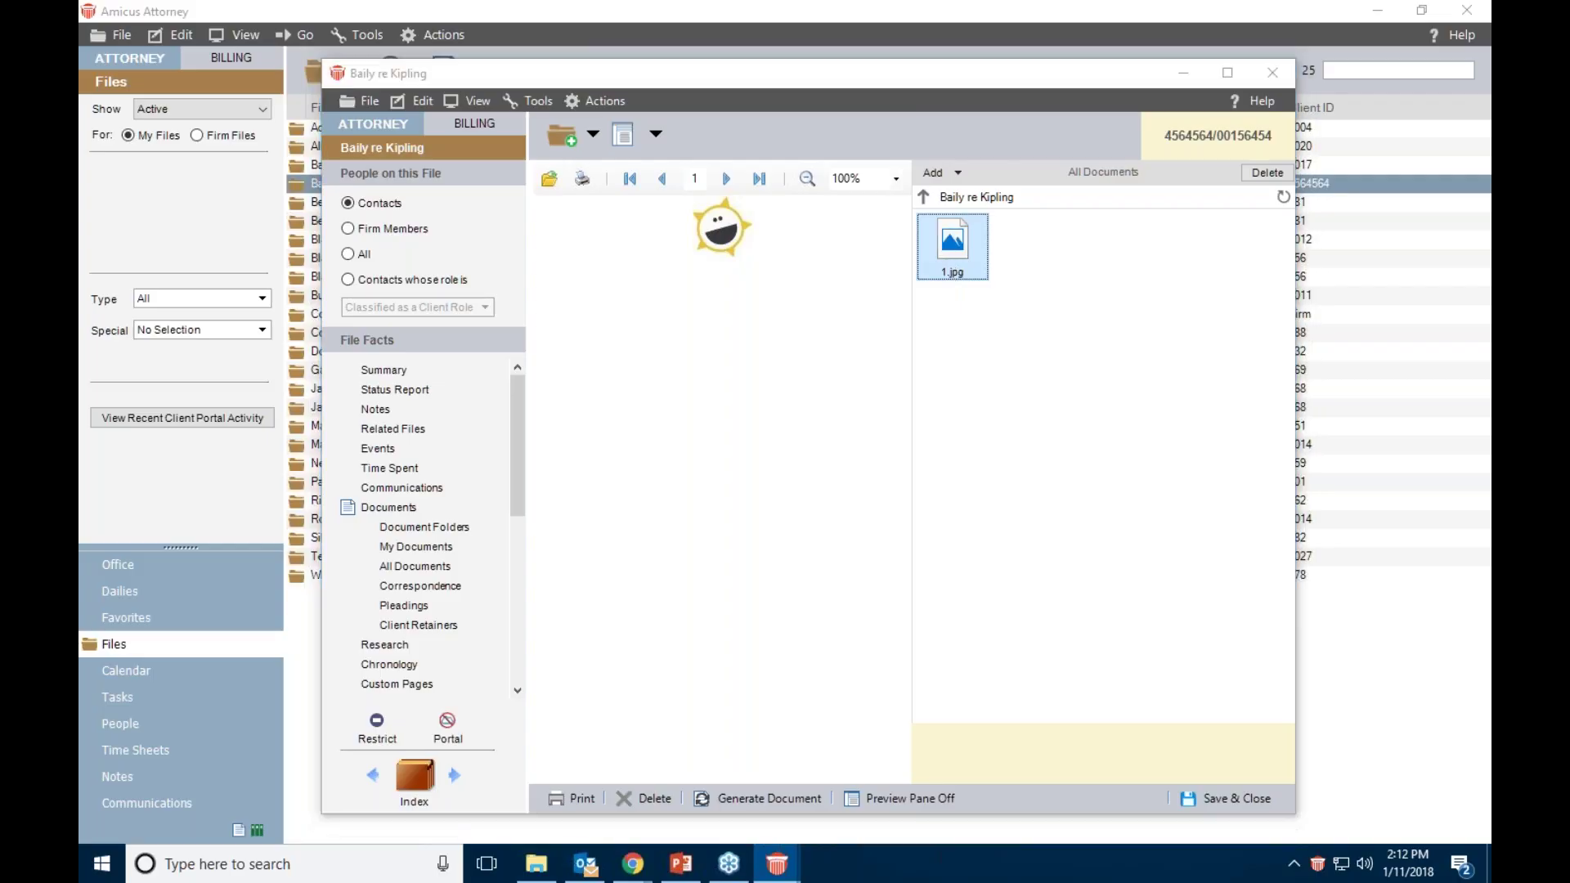
# Review the 1.jpg document's details, including its check-out and view-only options and its version list, then close them
pyautogui.moveTo(610, 72); pyautogui.dragTo(824, 111)
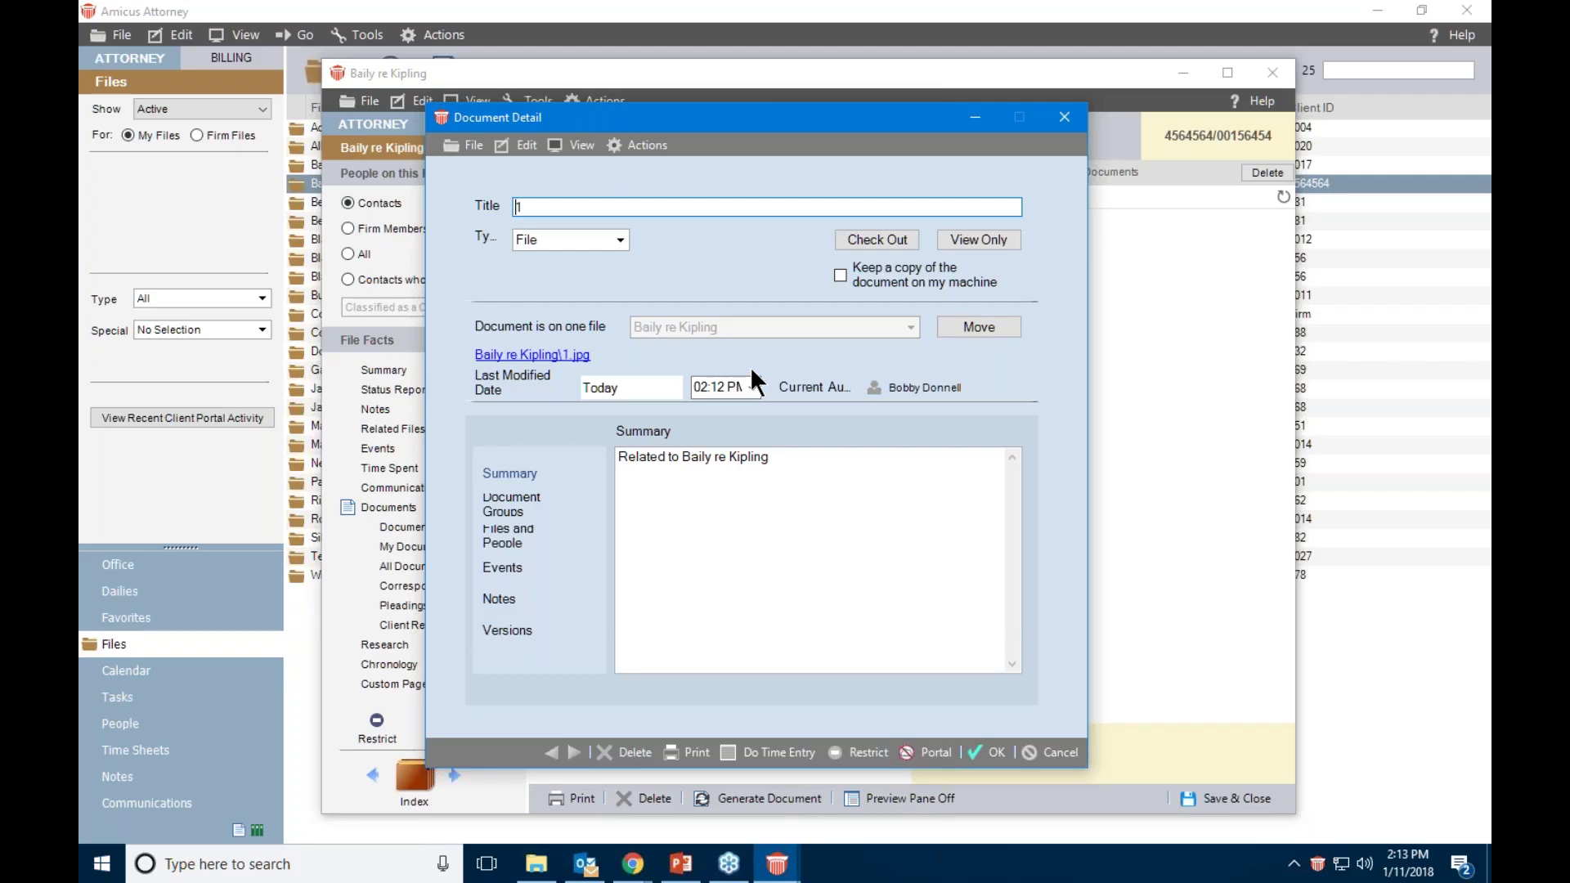
pyautogui.moveTo(754, 124); pyautogui.dragTo(749, 104)
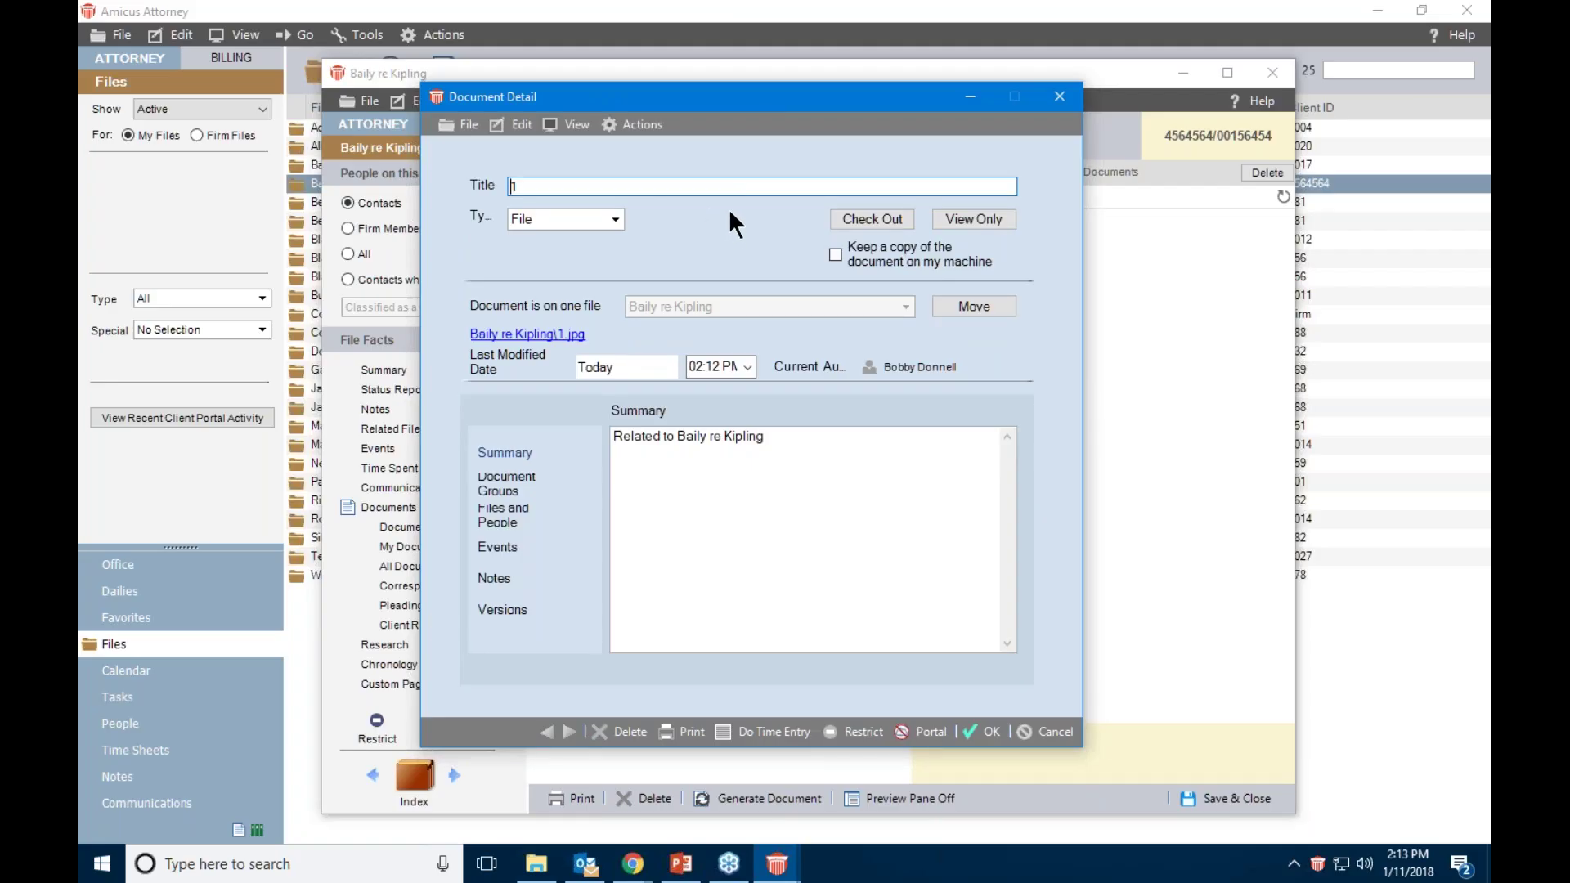
pyautogui.click(853, 219)
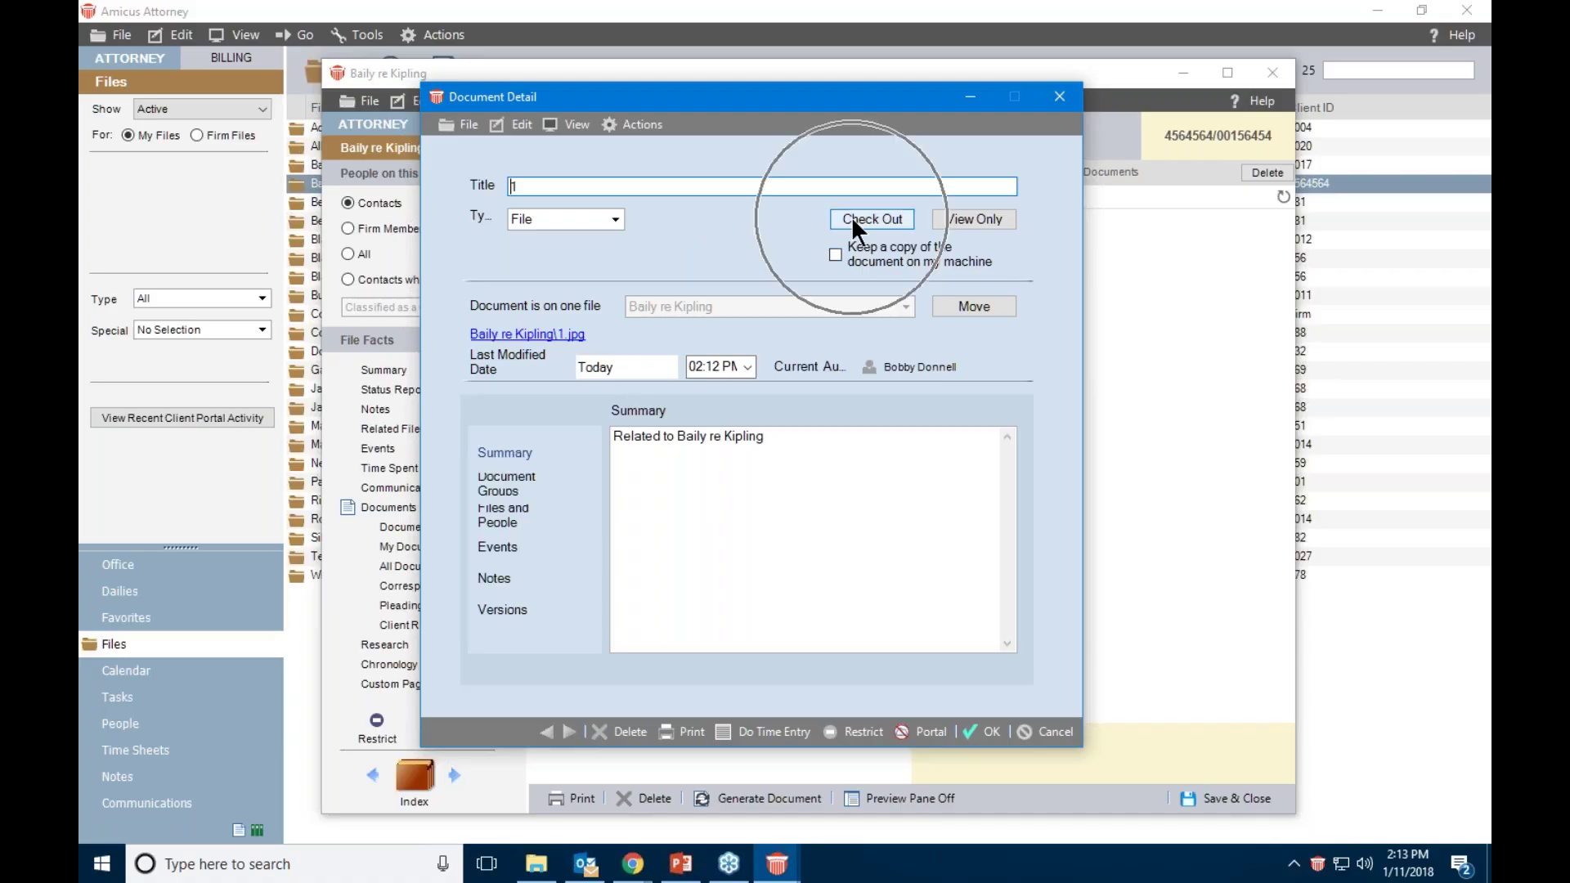
pyautogui.click(988, 216)
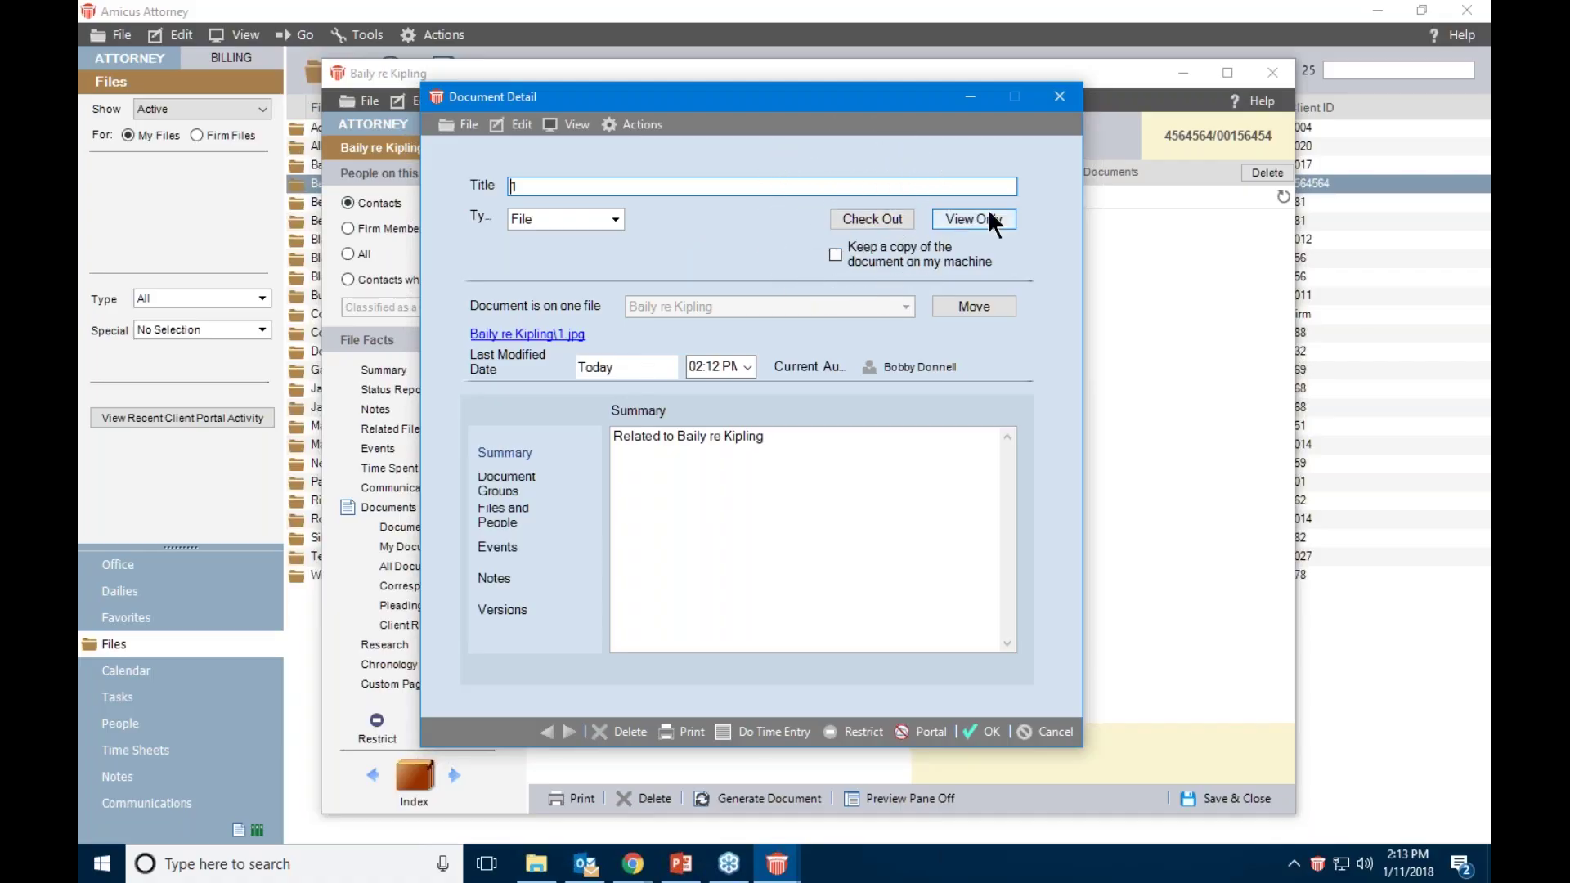
pyautogui.click(990, 214)
pyautogui.click(502, 612)
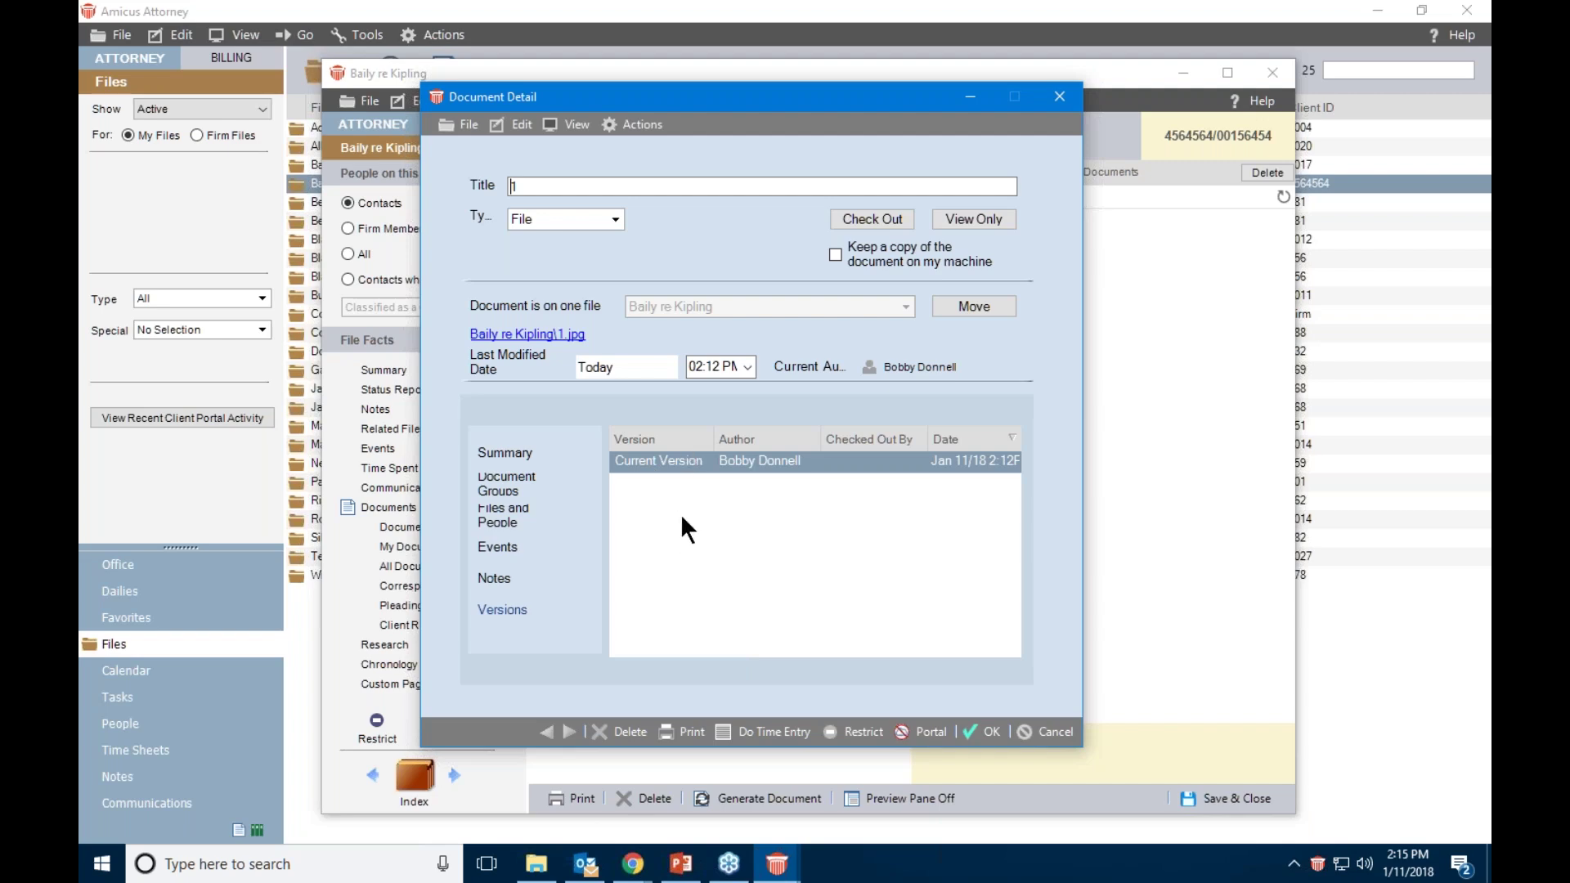
pyautogui.click(985, 732)
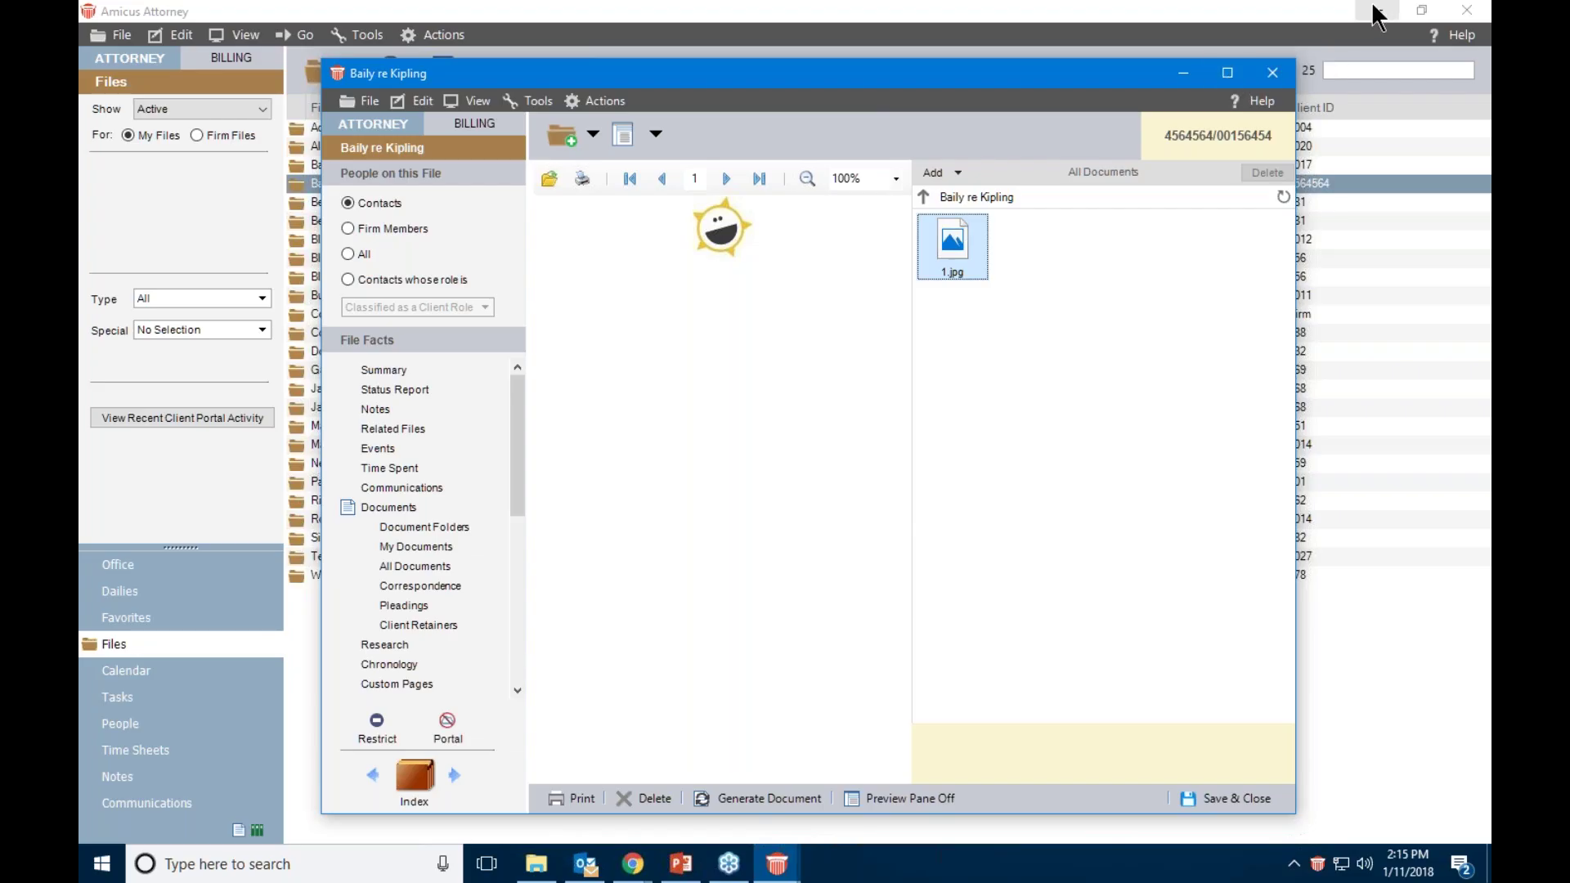
# Delete 1.jpg from the matter's root document folder
pyautogui.rightClick(964, 244)
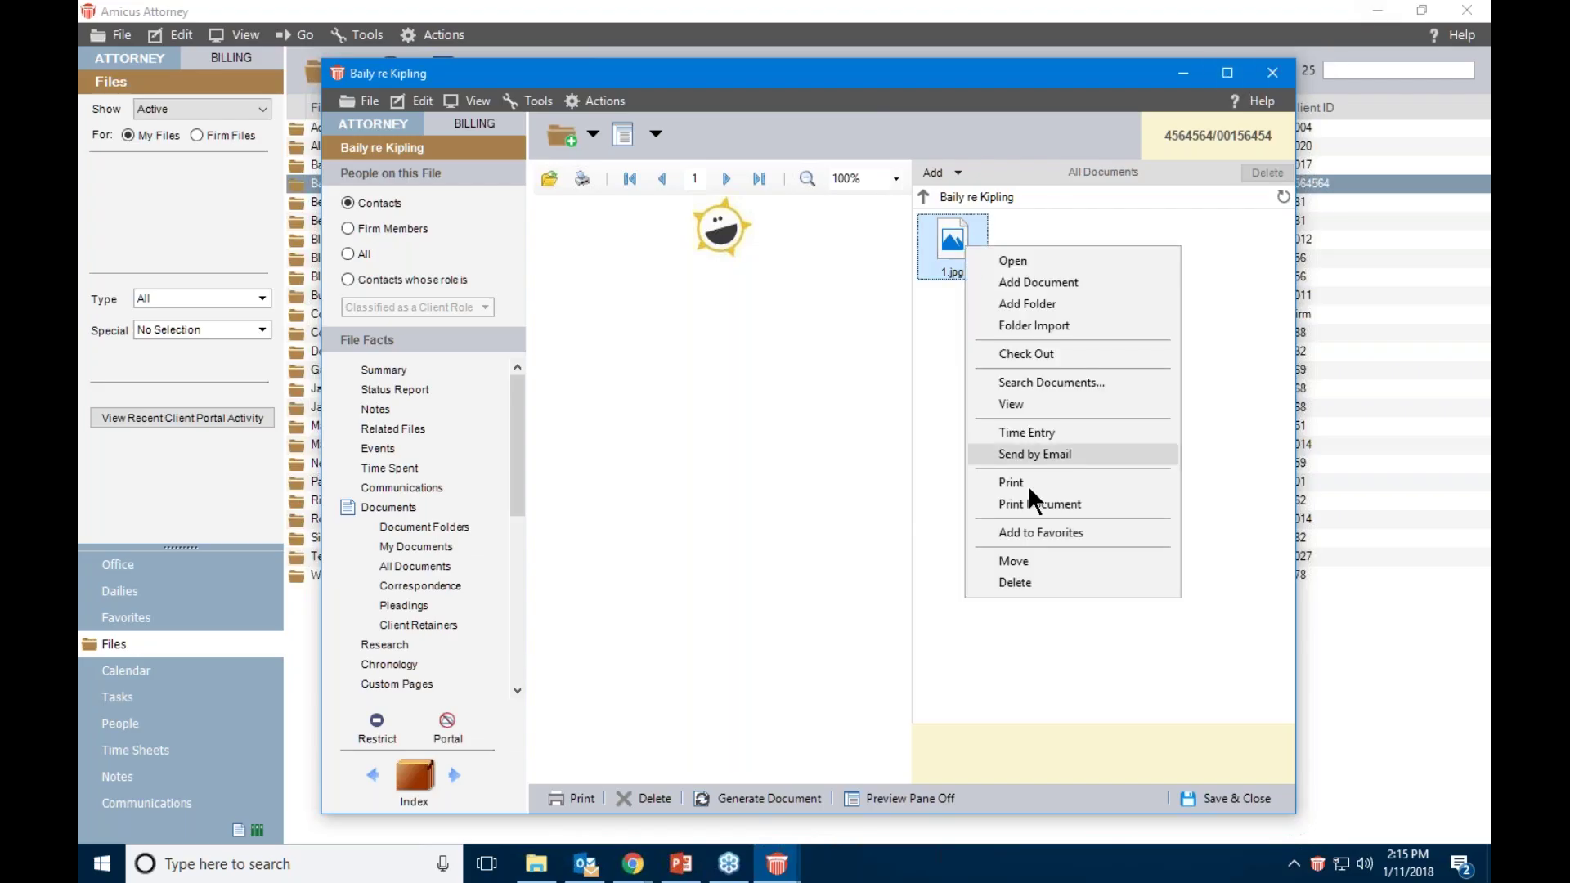
pyautogui.click(1042, 582)
pyautogui.click(556, 340)
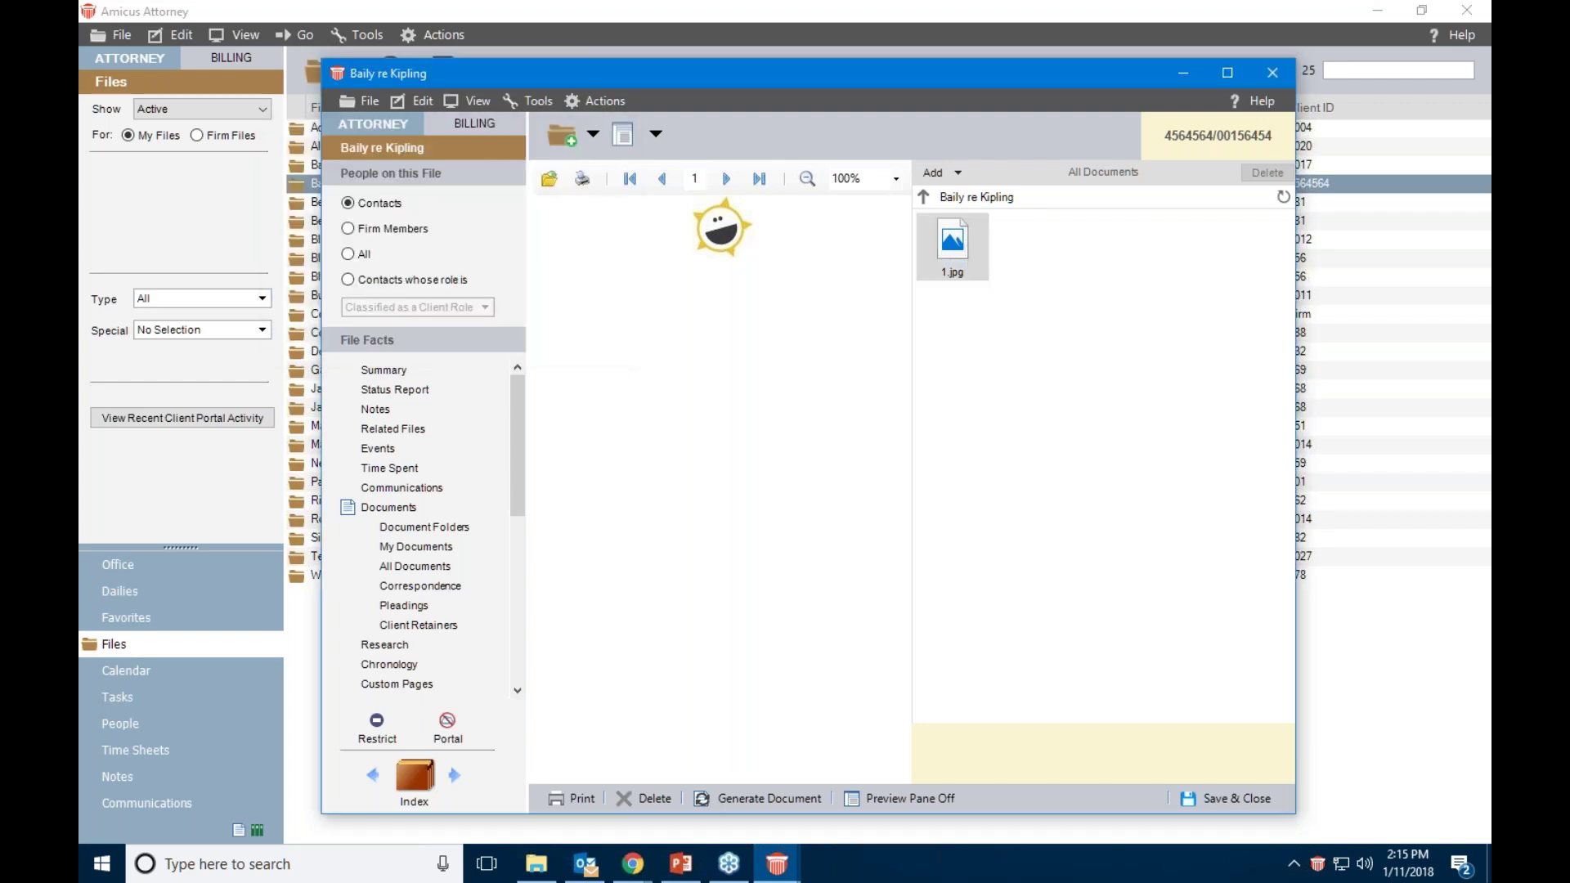
# Check the images in the desktop Pictures folder, then add the whole folder to the matter's root document folder
pyautogui.click(1378, 10)
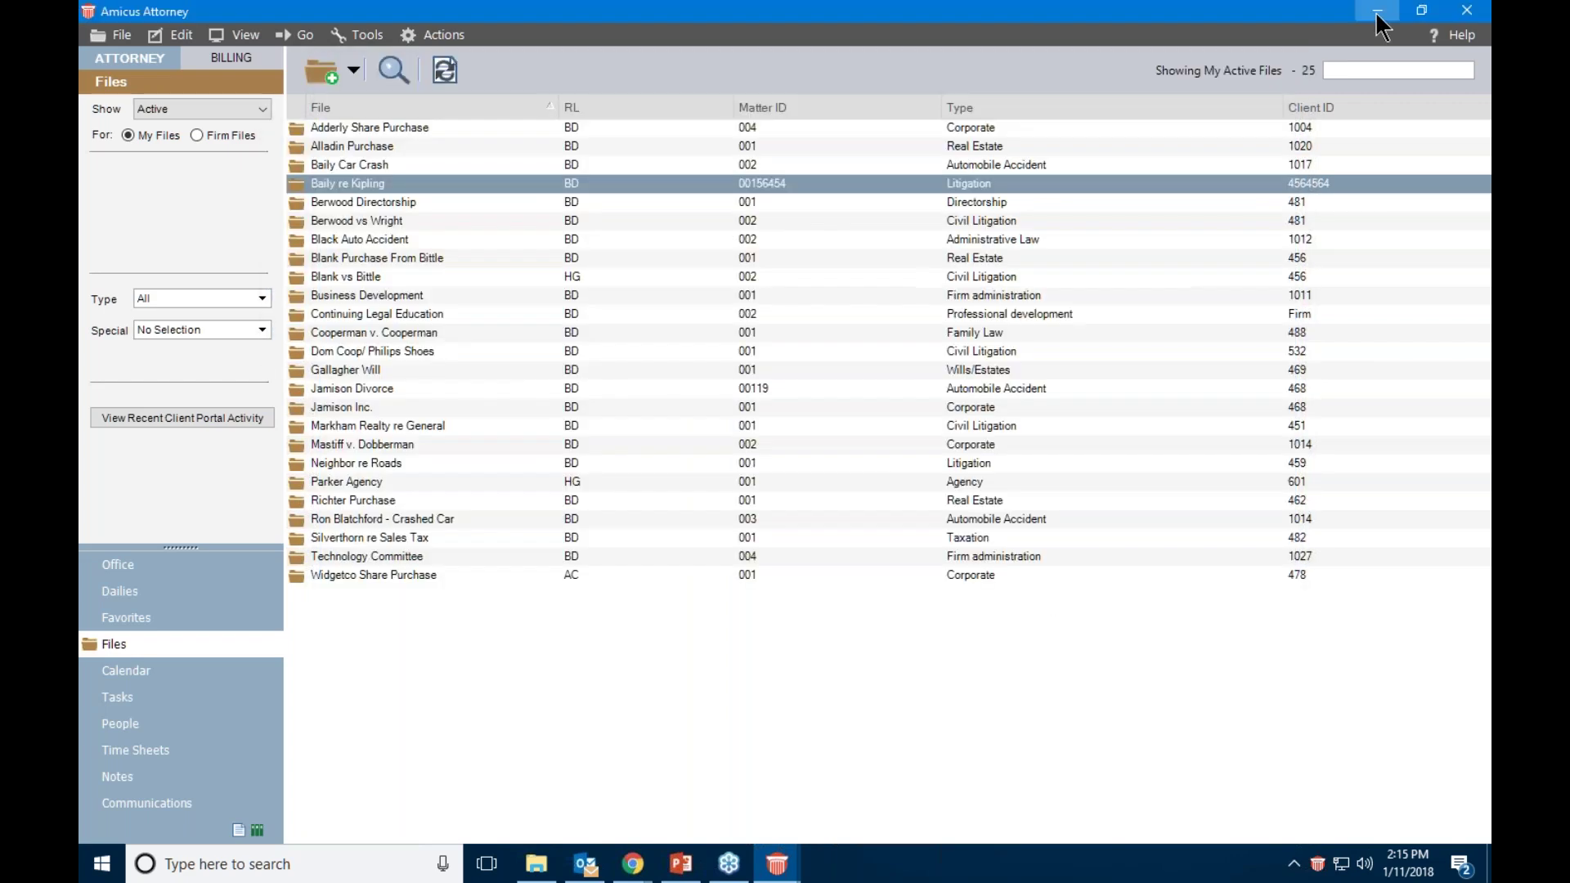
pyautogui.moveTo(1042, 76); pyautogui.dragTo(1146, 39)
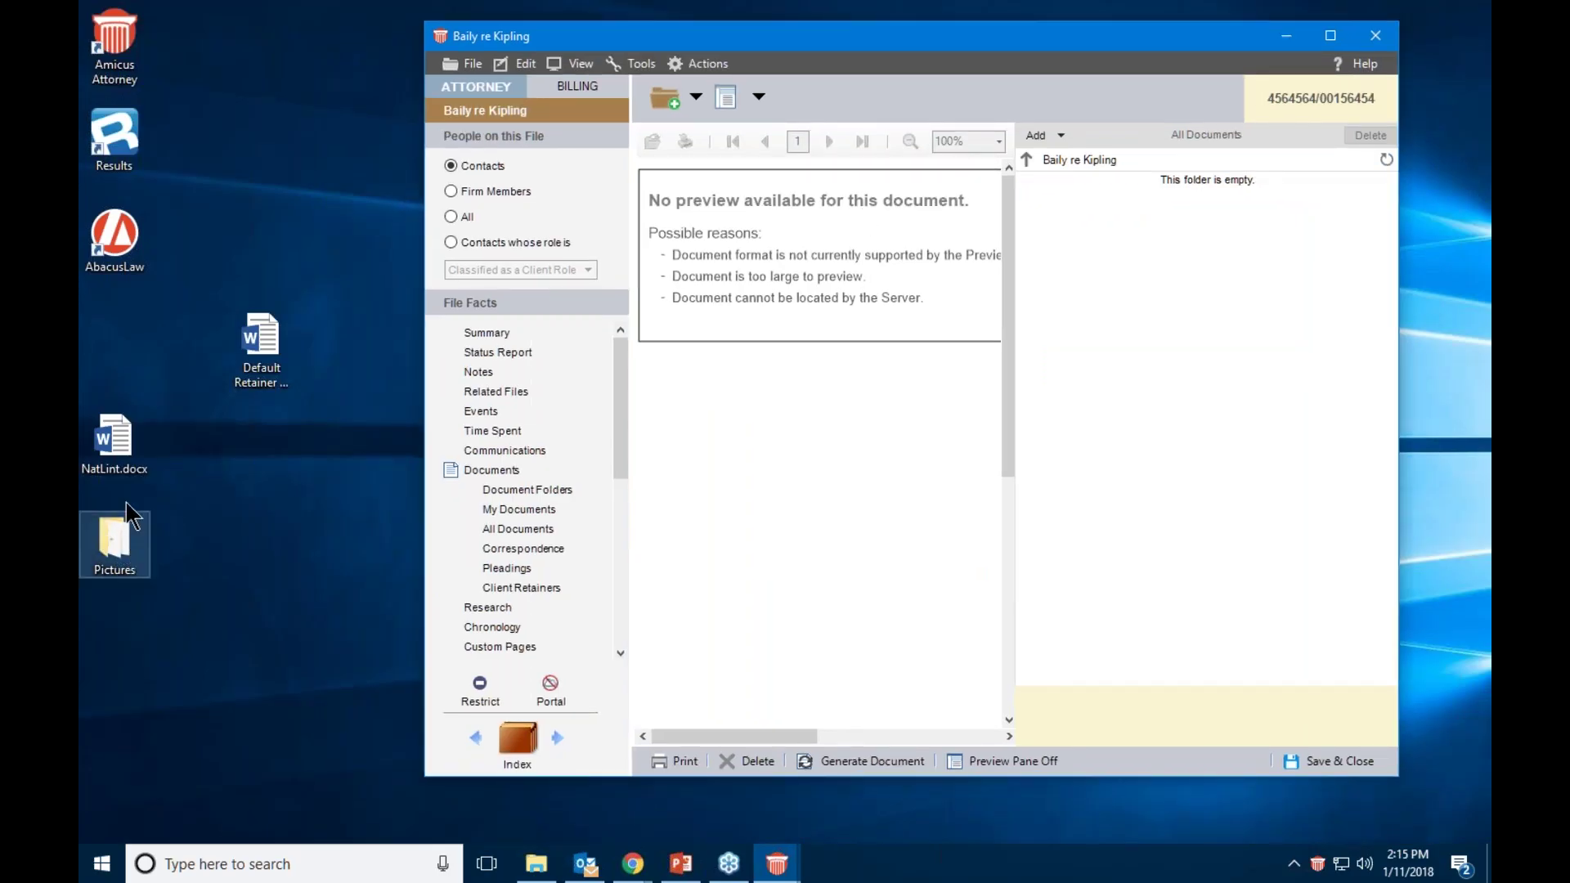
pyautogui.doubleClick(123, 546)
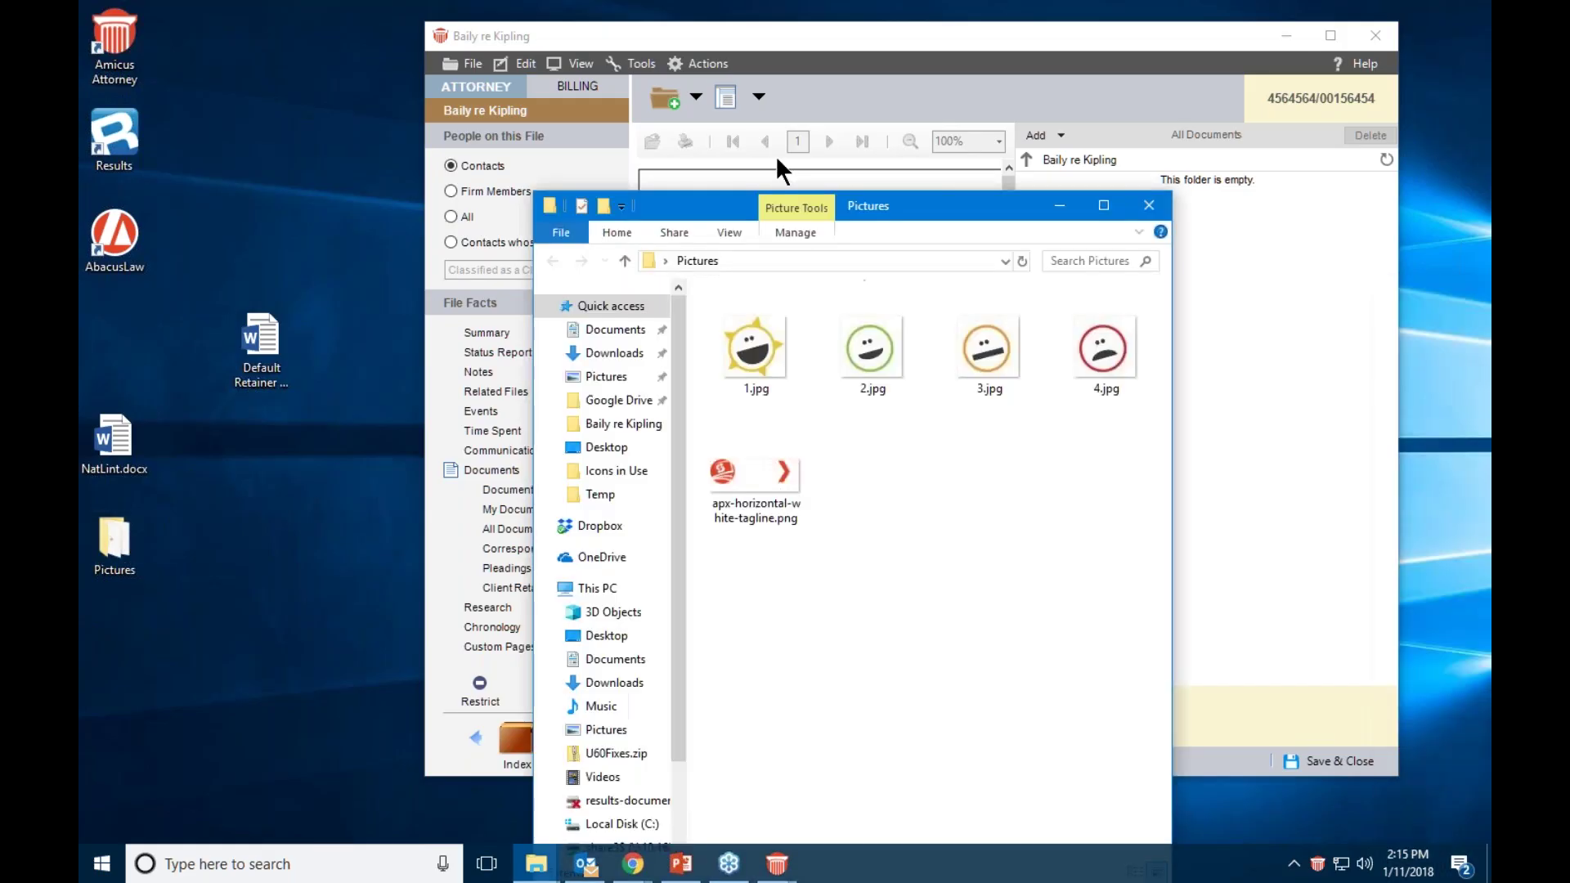
pyautogui.moveTo(775, 207); pyautogui.dragTo(652, 63)
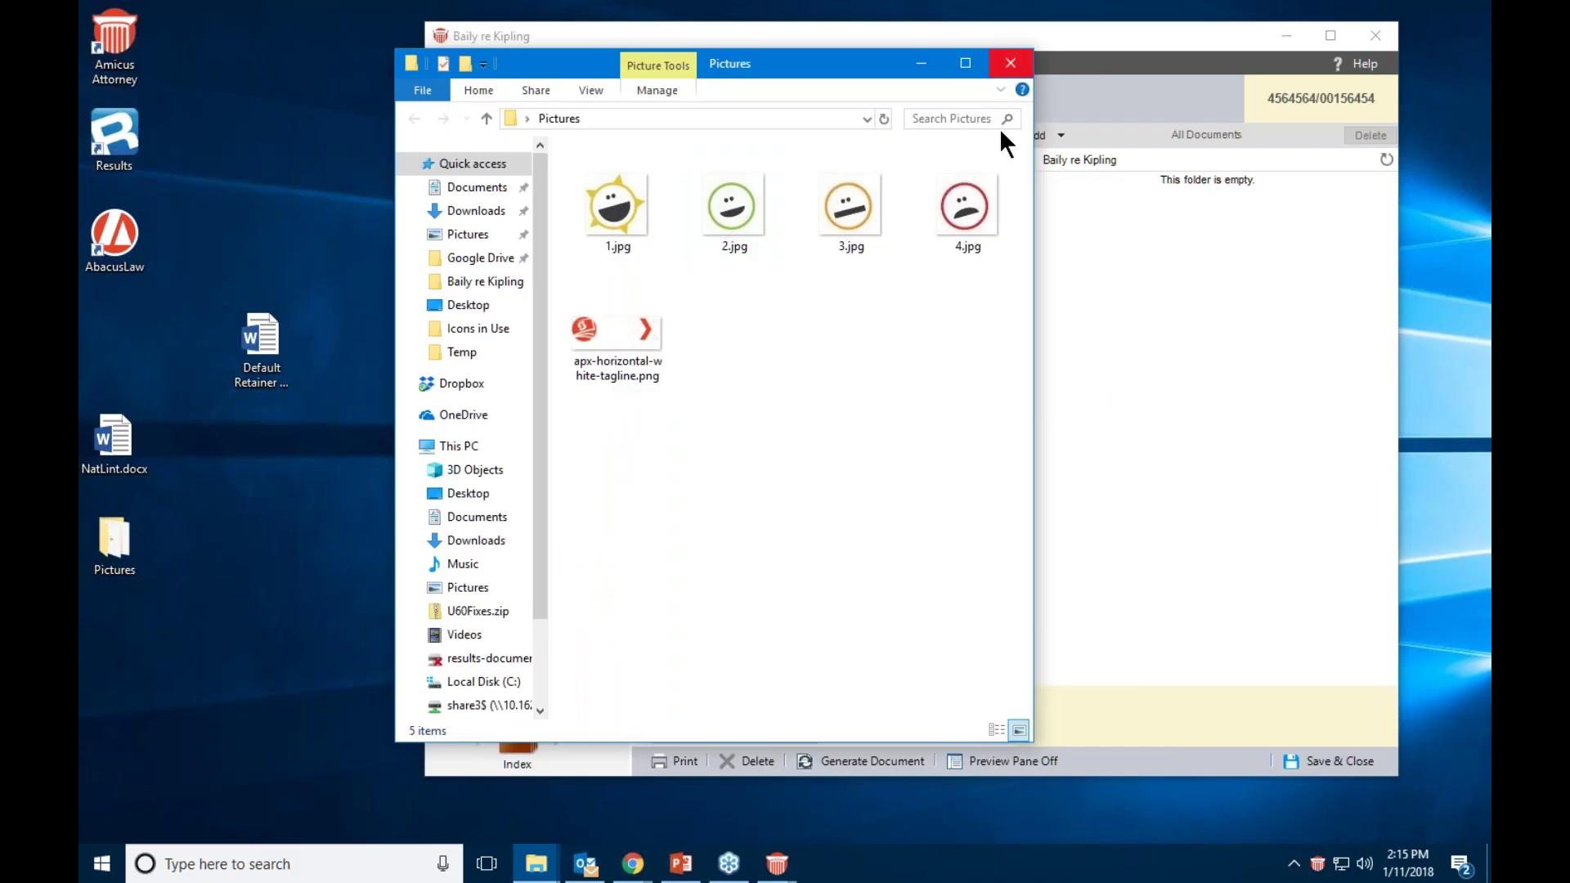
pyautogui.moveTo(984, 432); pyautogui.dragTo(578, 186)
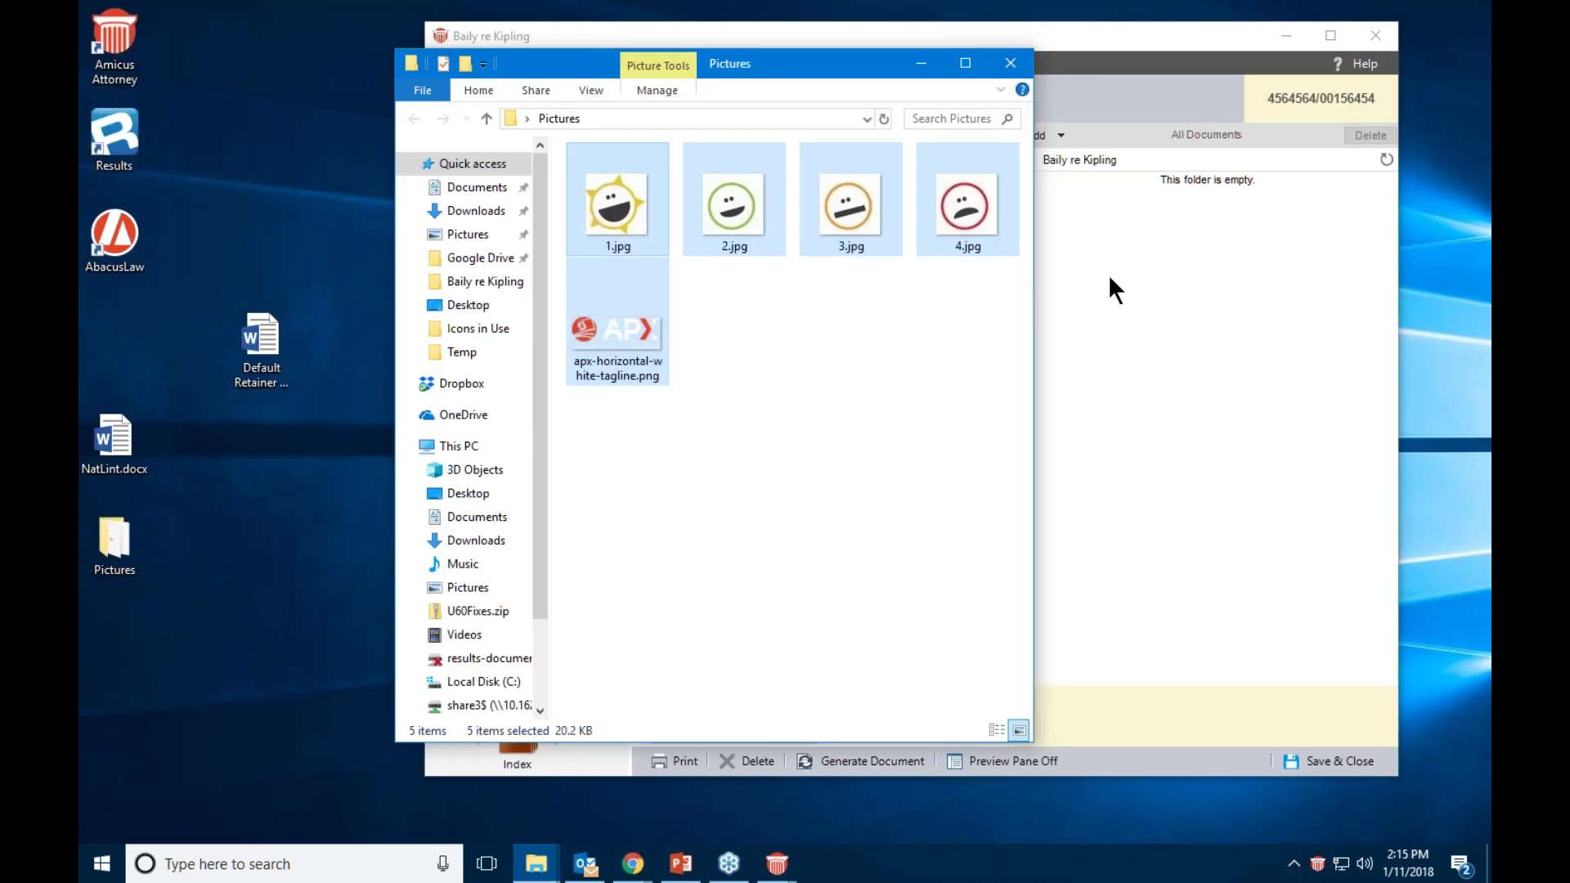
pyautogui.click(1011, 64)
pyautogui.moveTo(115, 541); pyautogui.dragTo(1091, 268)
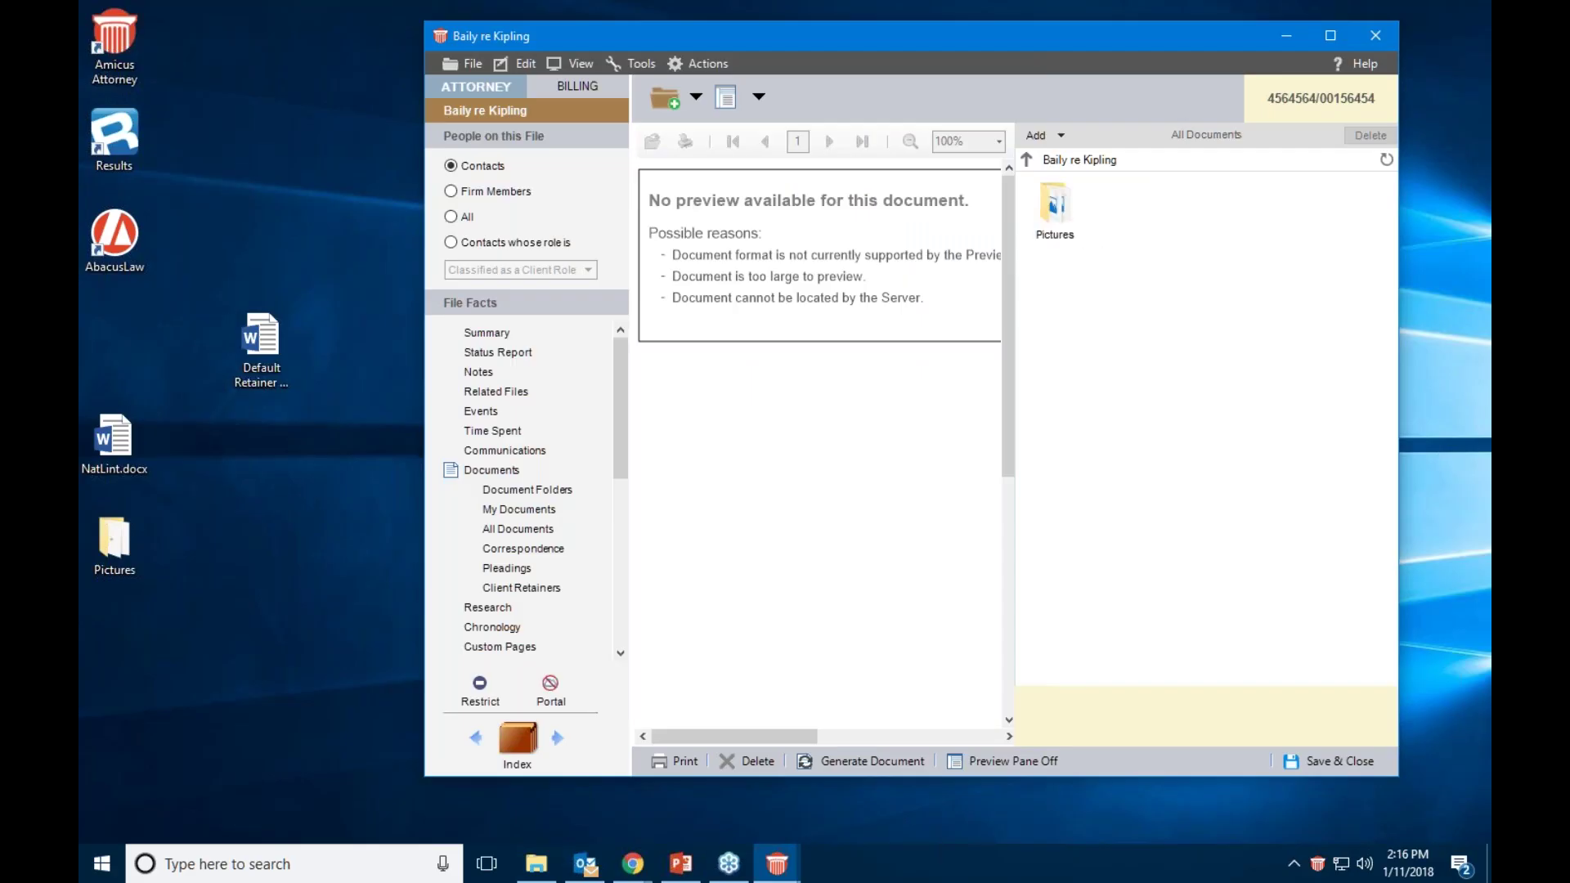
# Preview the images in the matter's Pictures folder, then return to the root document folder
pyautogui.click(1339, 37)
pyautogui.click(941, 180)
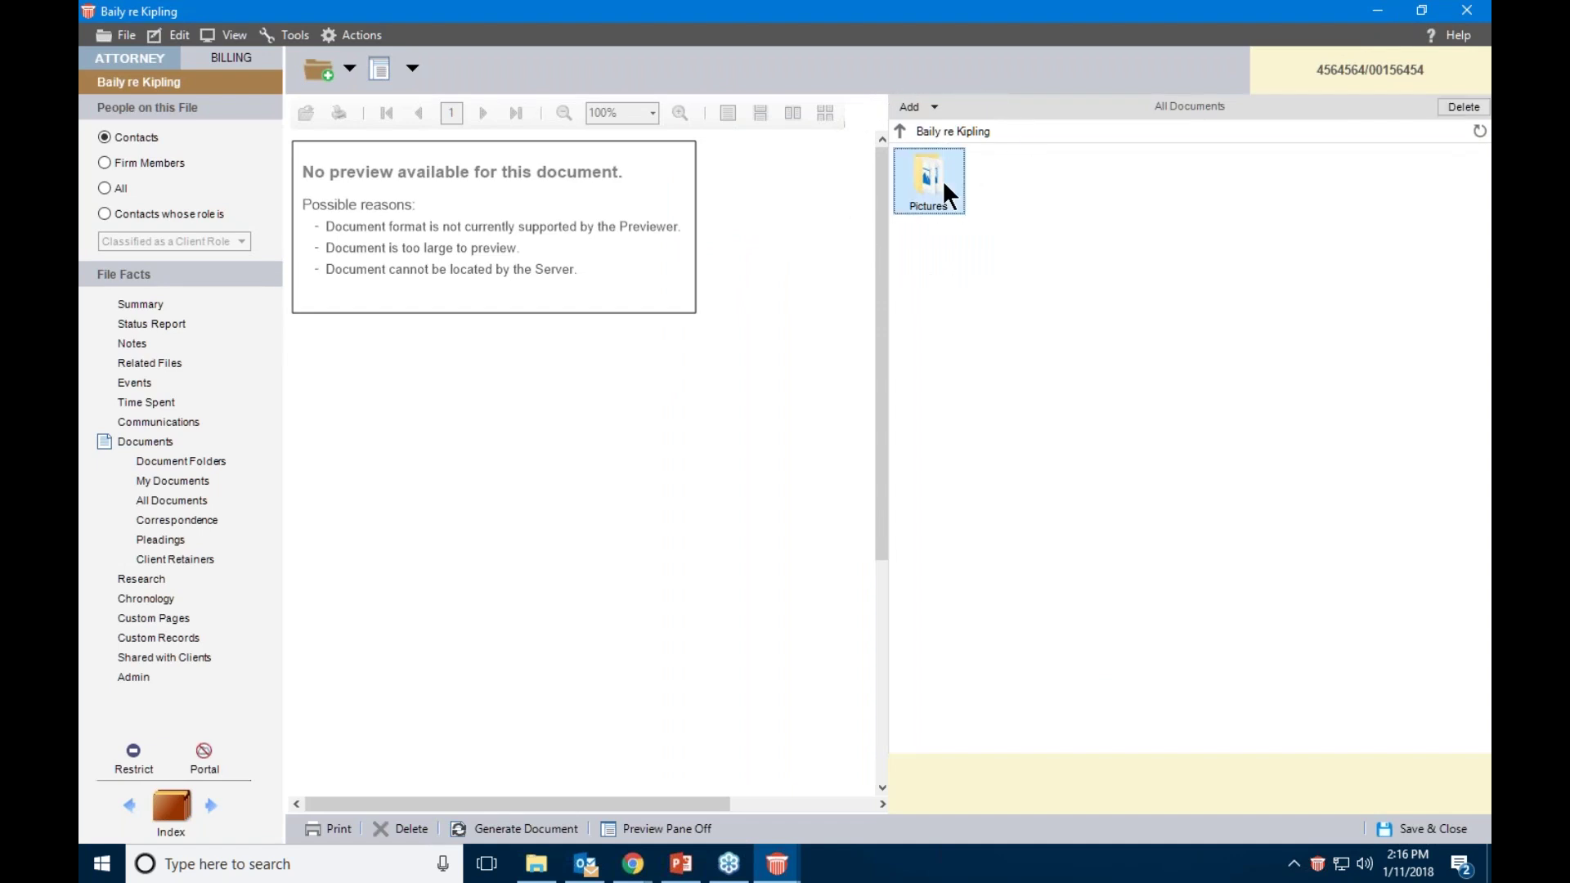
pyautogui.doubleClick(942, 180)
pyautogui.click(923, 181)
pyautogui.click(1003, 181)
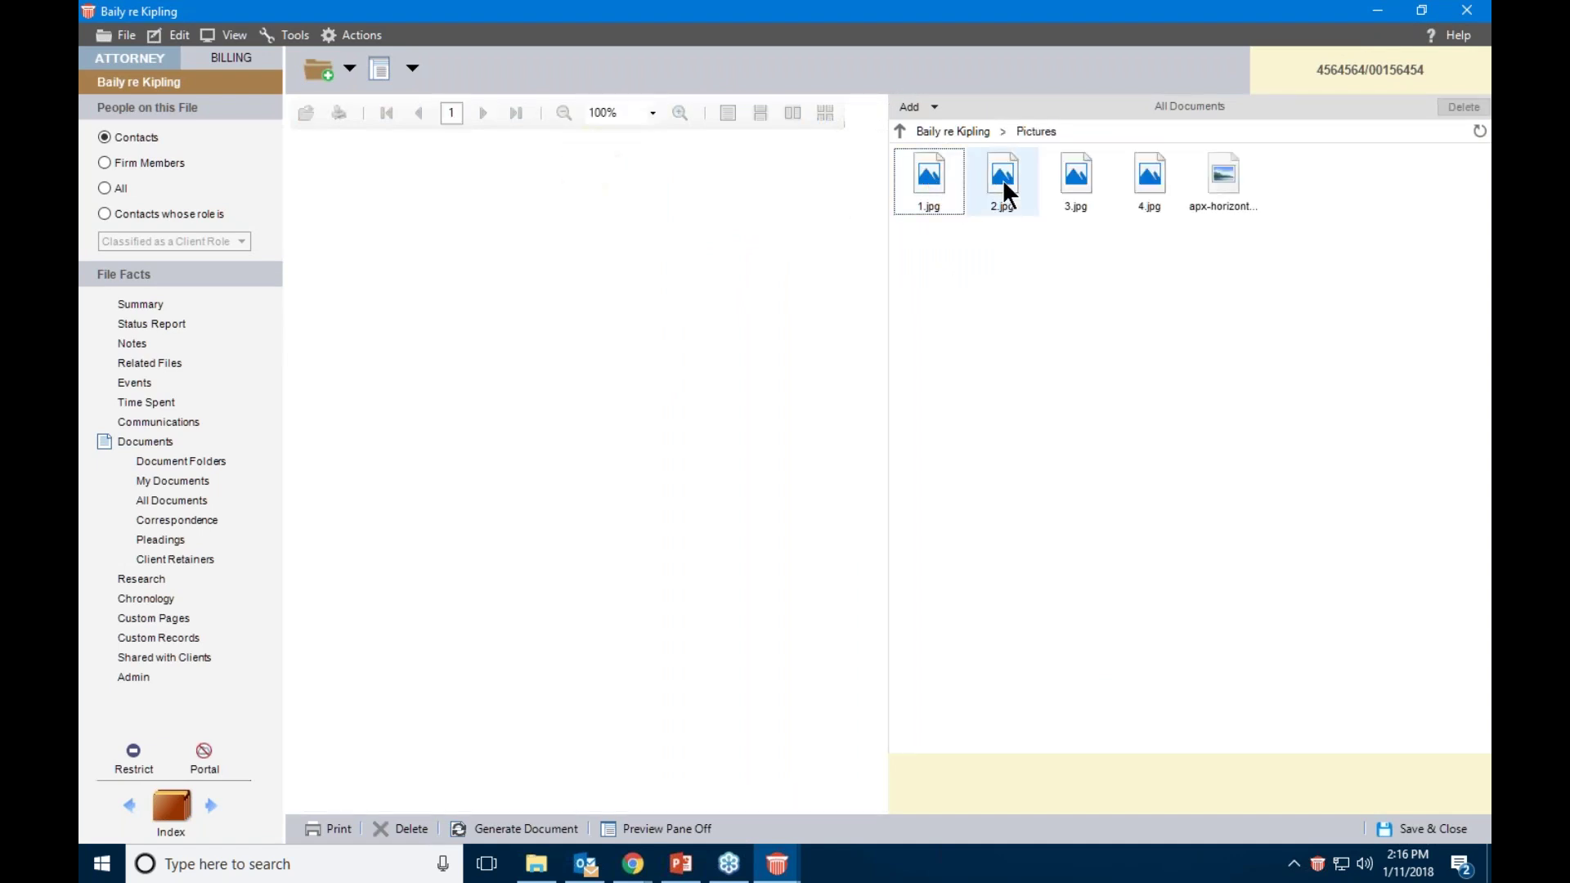
pyautogui.click(1077, 180)
pyautogui.click(1148, 180)
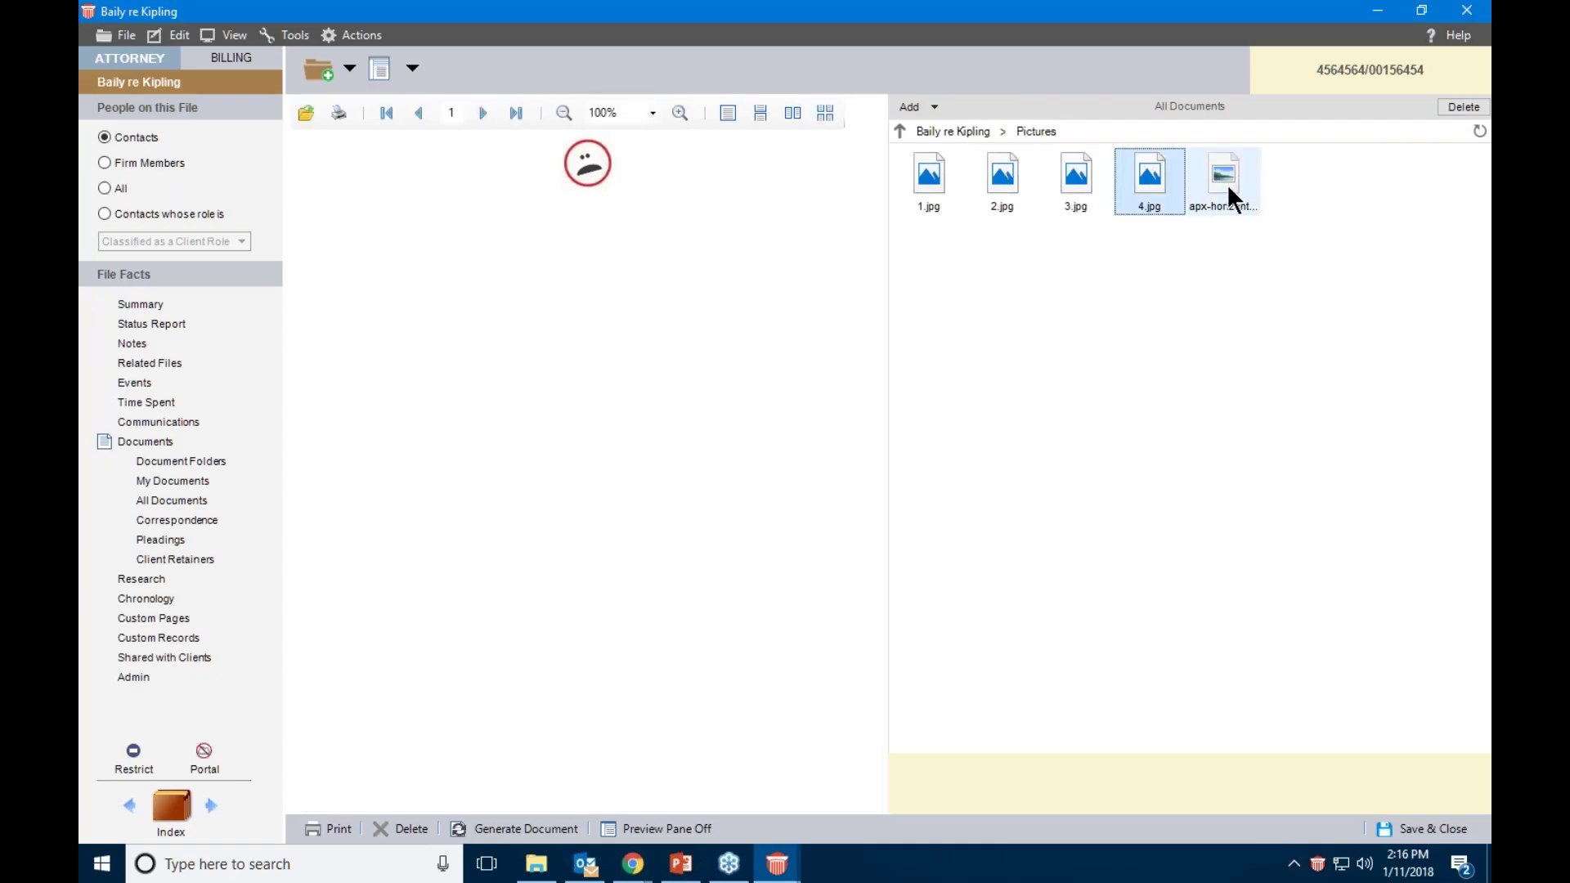
pyautogui.click(928, 184)
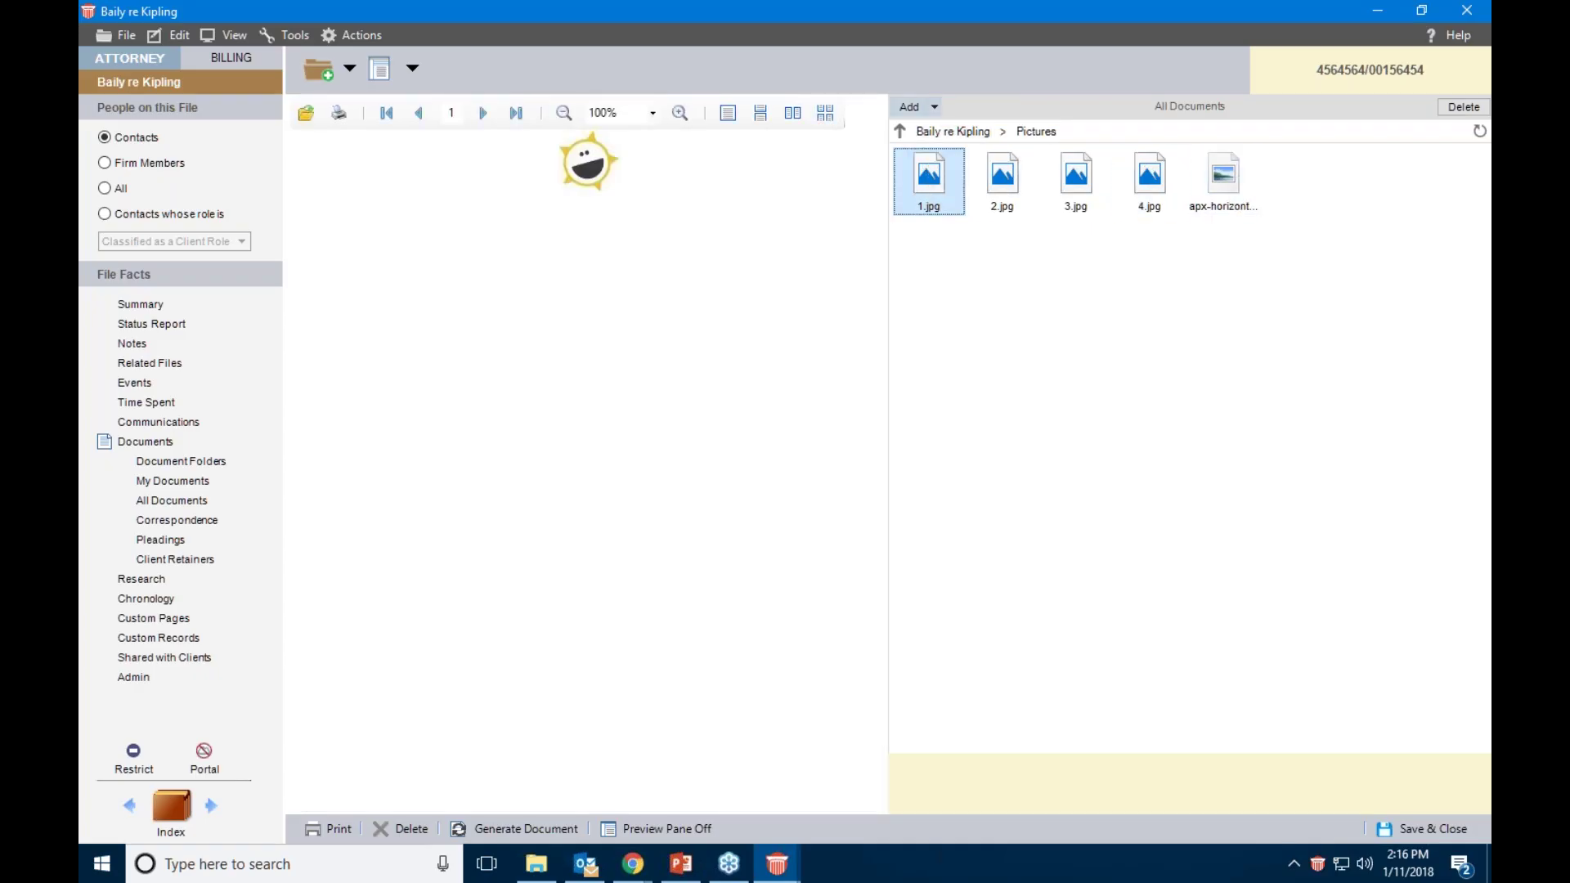
pyautogui.click(953, 130)
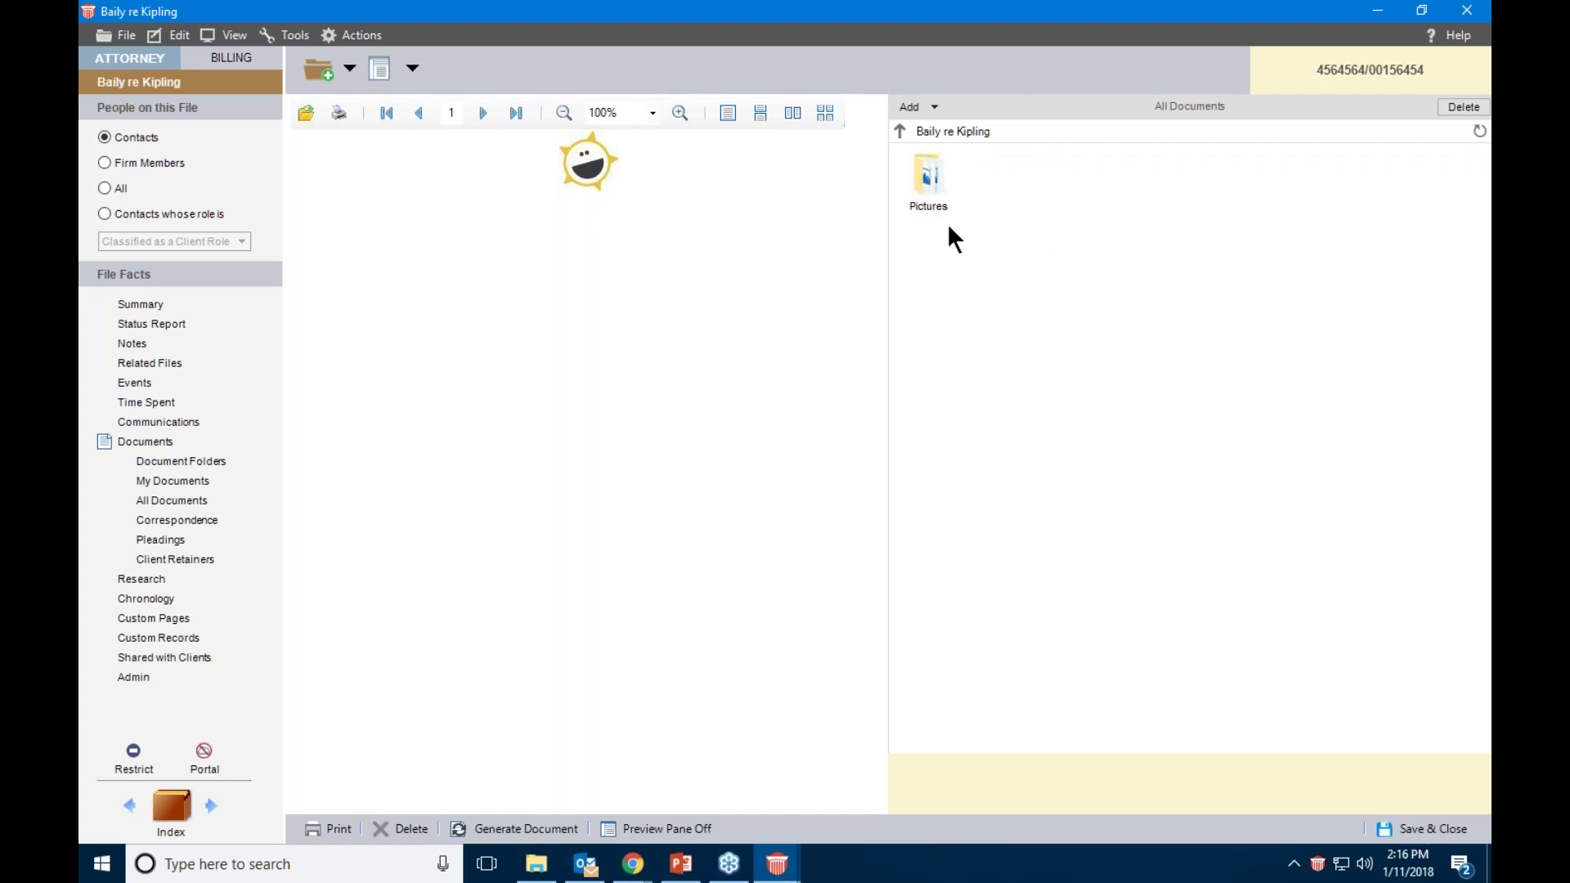
# Add the desktop files Default Retainer Letter.docx and NatLint.docx to the matter's root document folder
pyautogui.click(1421, 10)
pyautogui.moveTo(263, 331); pyautogui.dragTo(1182, 248)
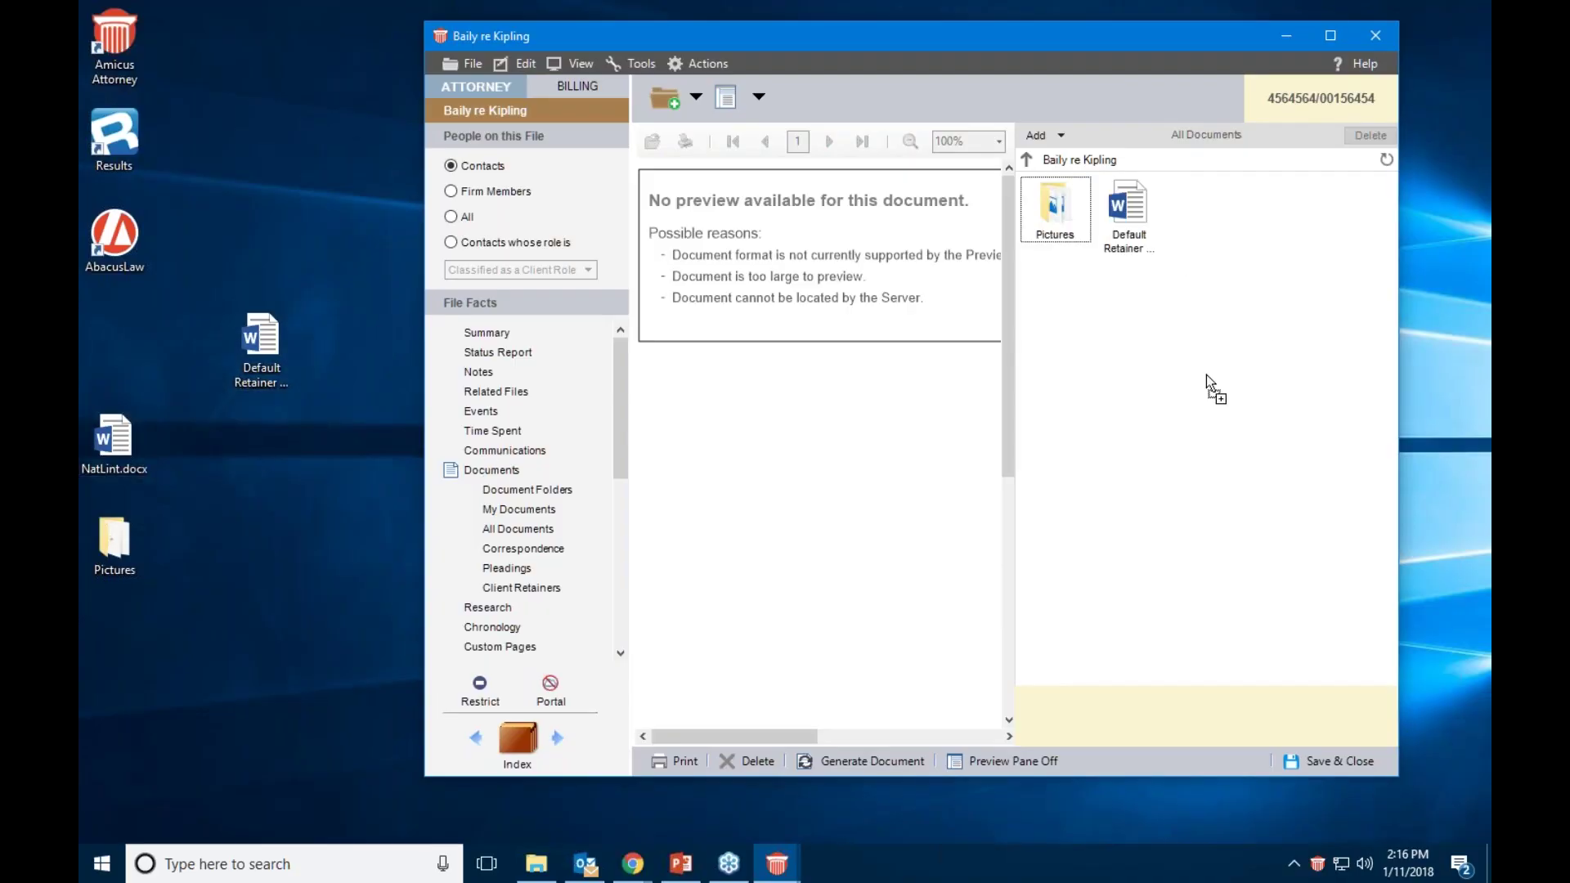
pyautogui.click(1333, 35)
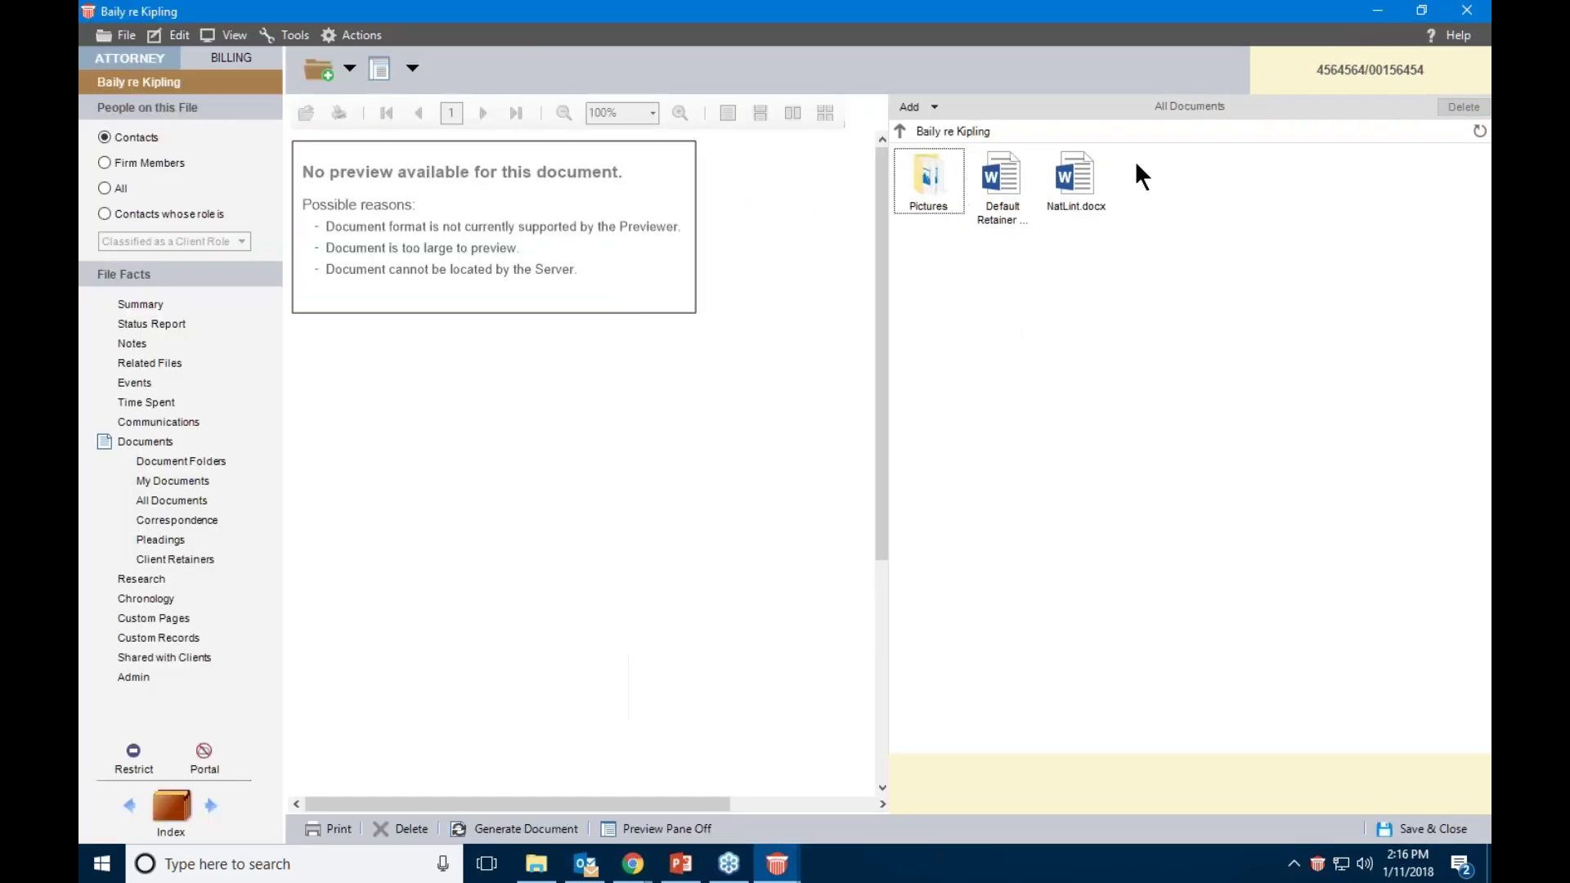
# Preview Default Retainer Letter.docx and NatLint.docx in the matter's folder
pyautogui.click(1050, 185)
pyautogui.click(1003, 189)
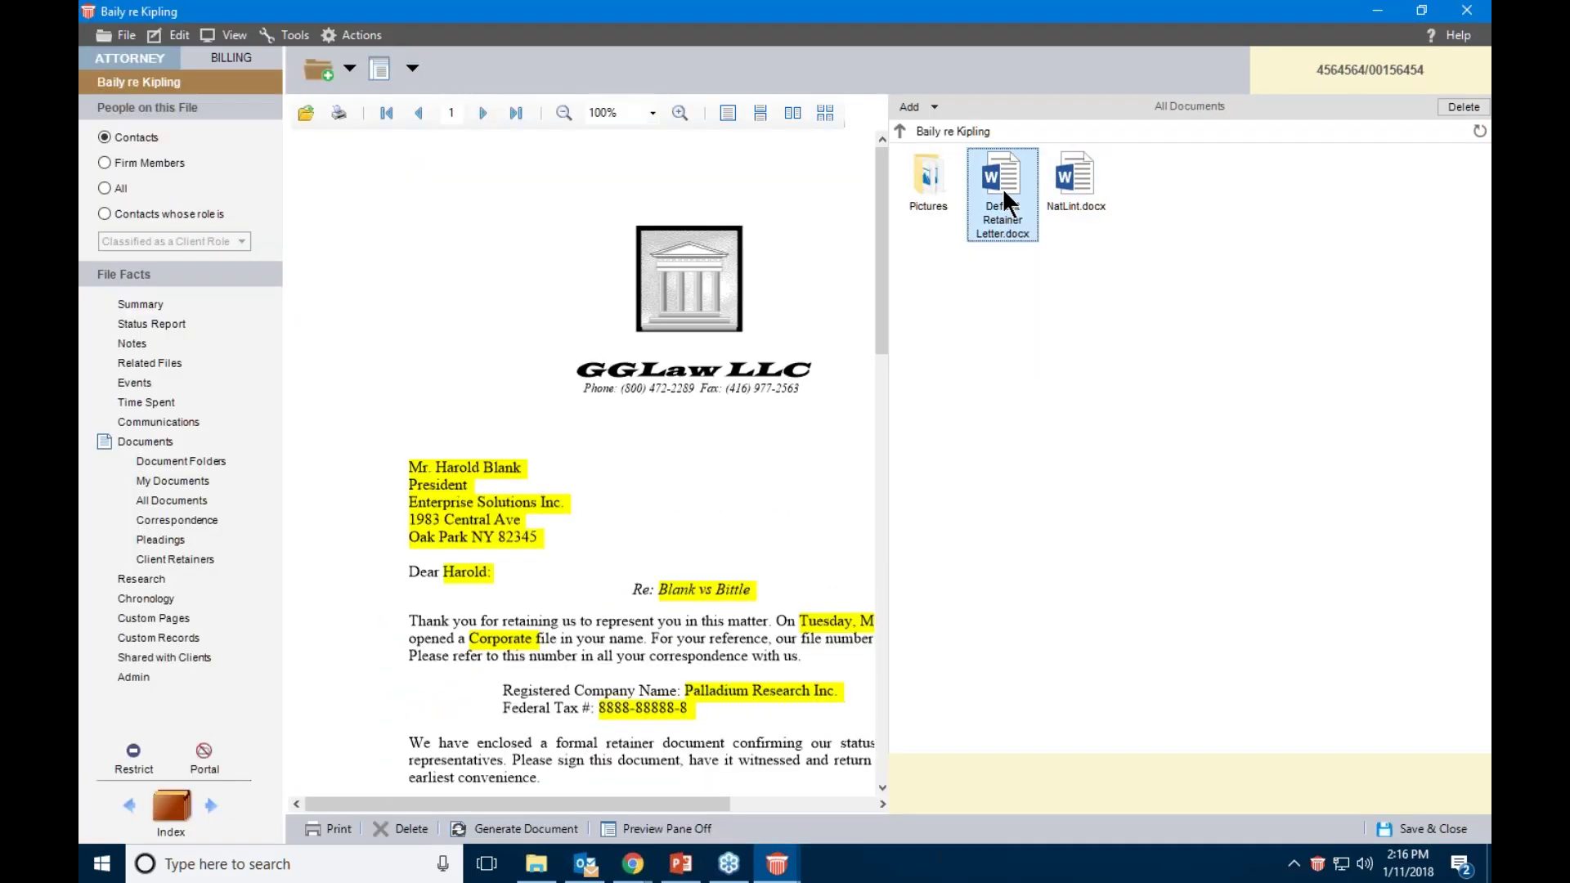
pyautogui.click(1098, 183)
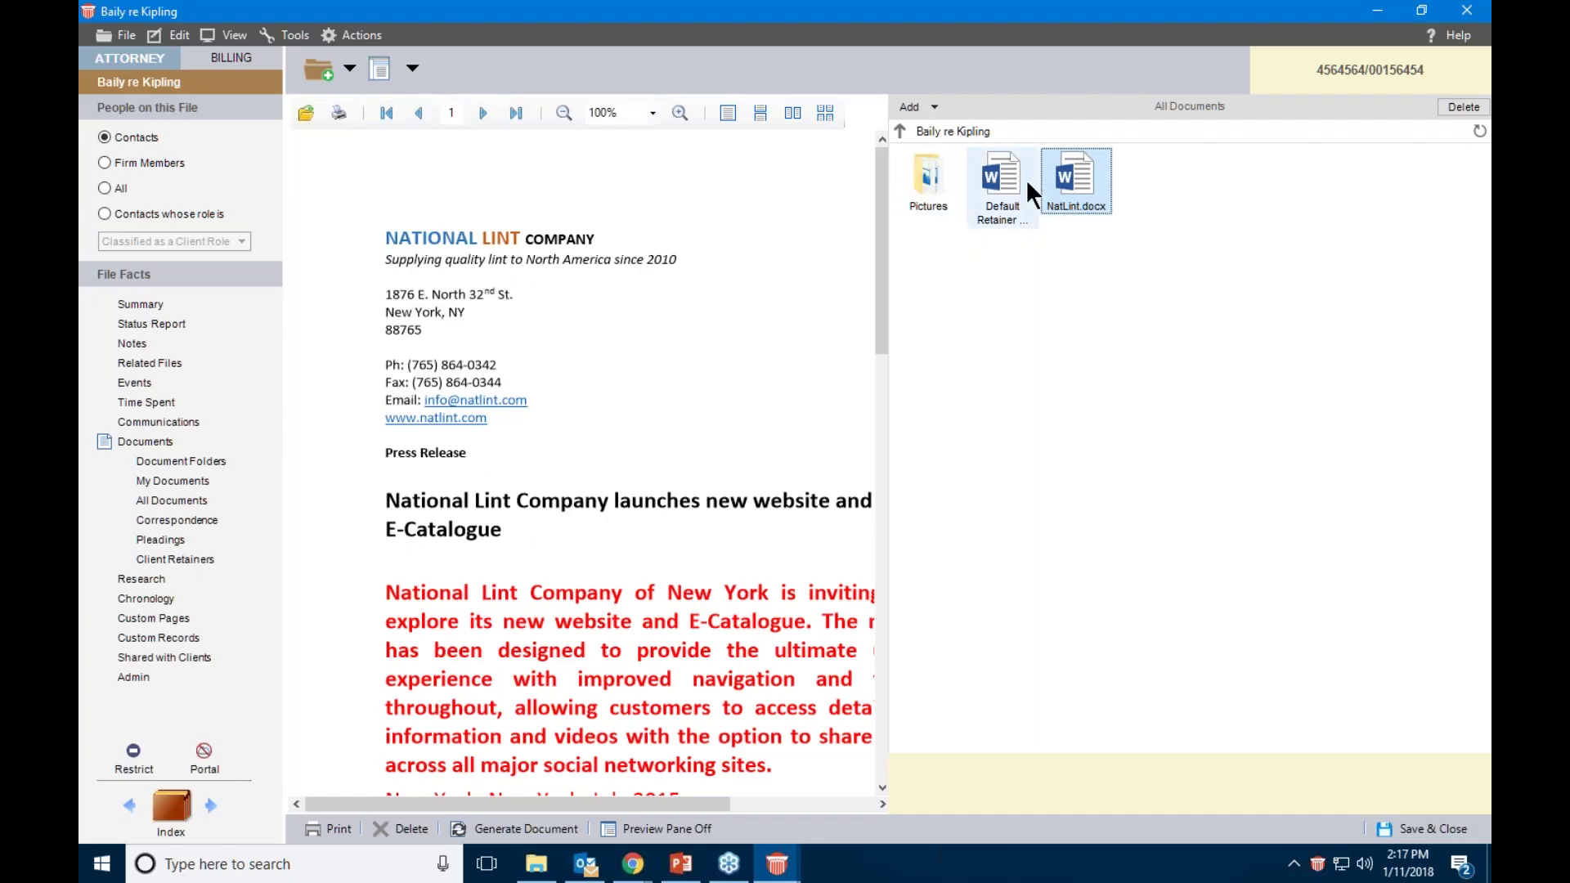
# Open the details of NatLint.docx and review its version list and summary
pyautogui.doubleClick(1076, 173)
pyautogui.moveTo(677, 159); pyautogui.dragTo(800, 70)
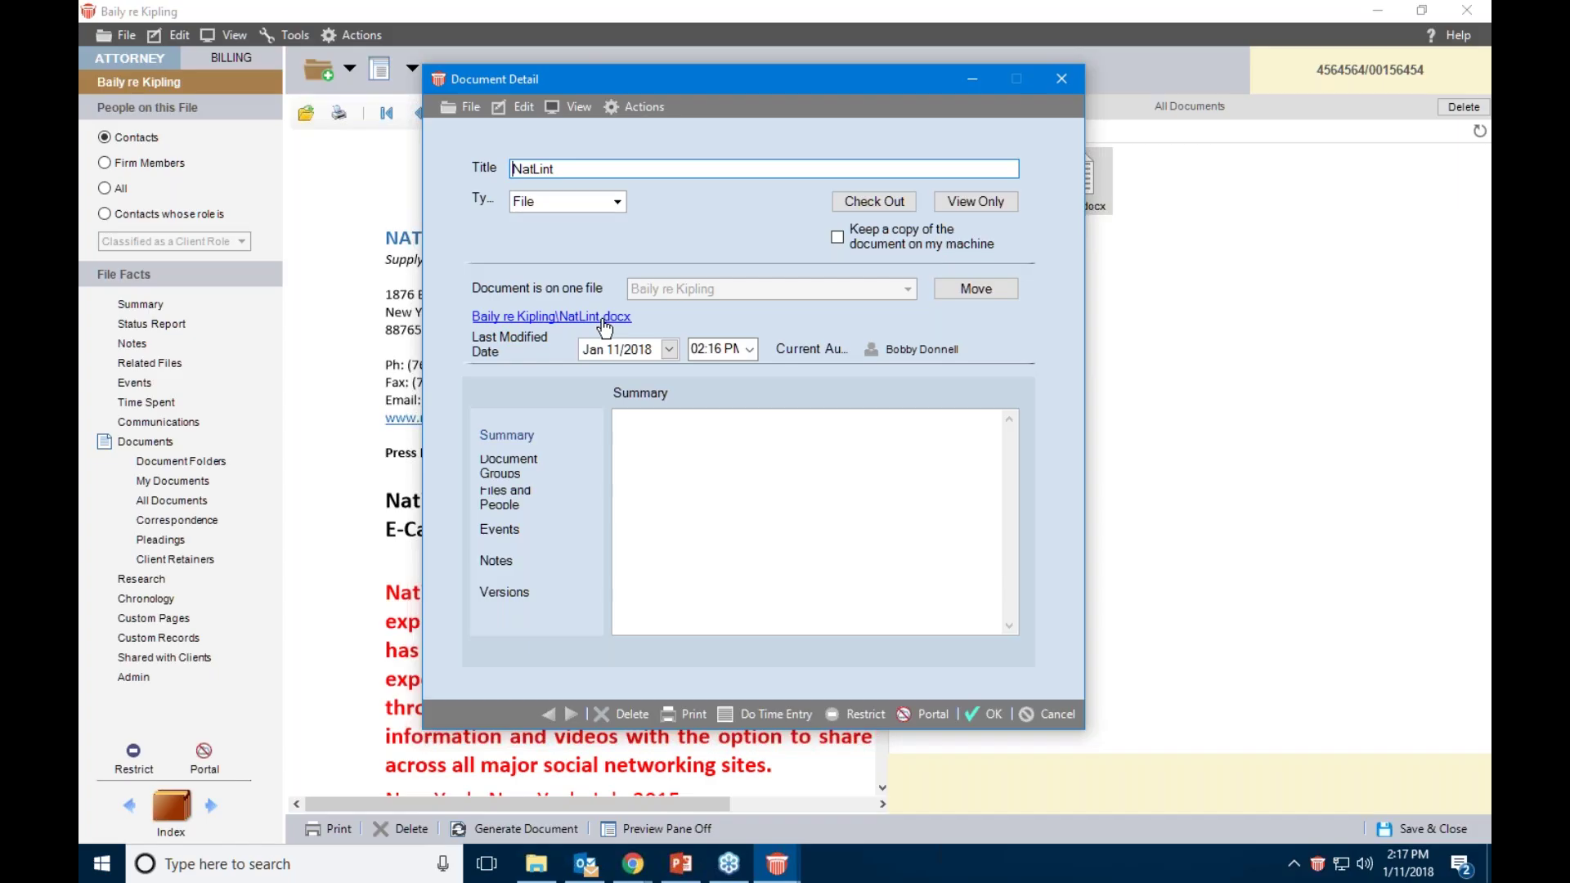
pyautogui.click(503, 592)
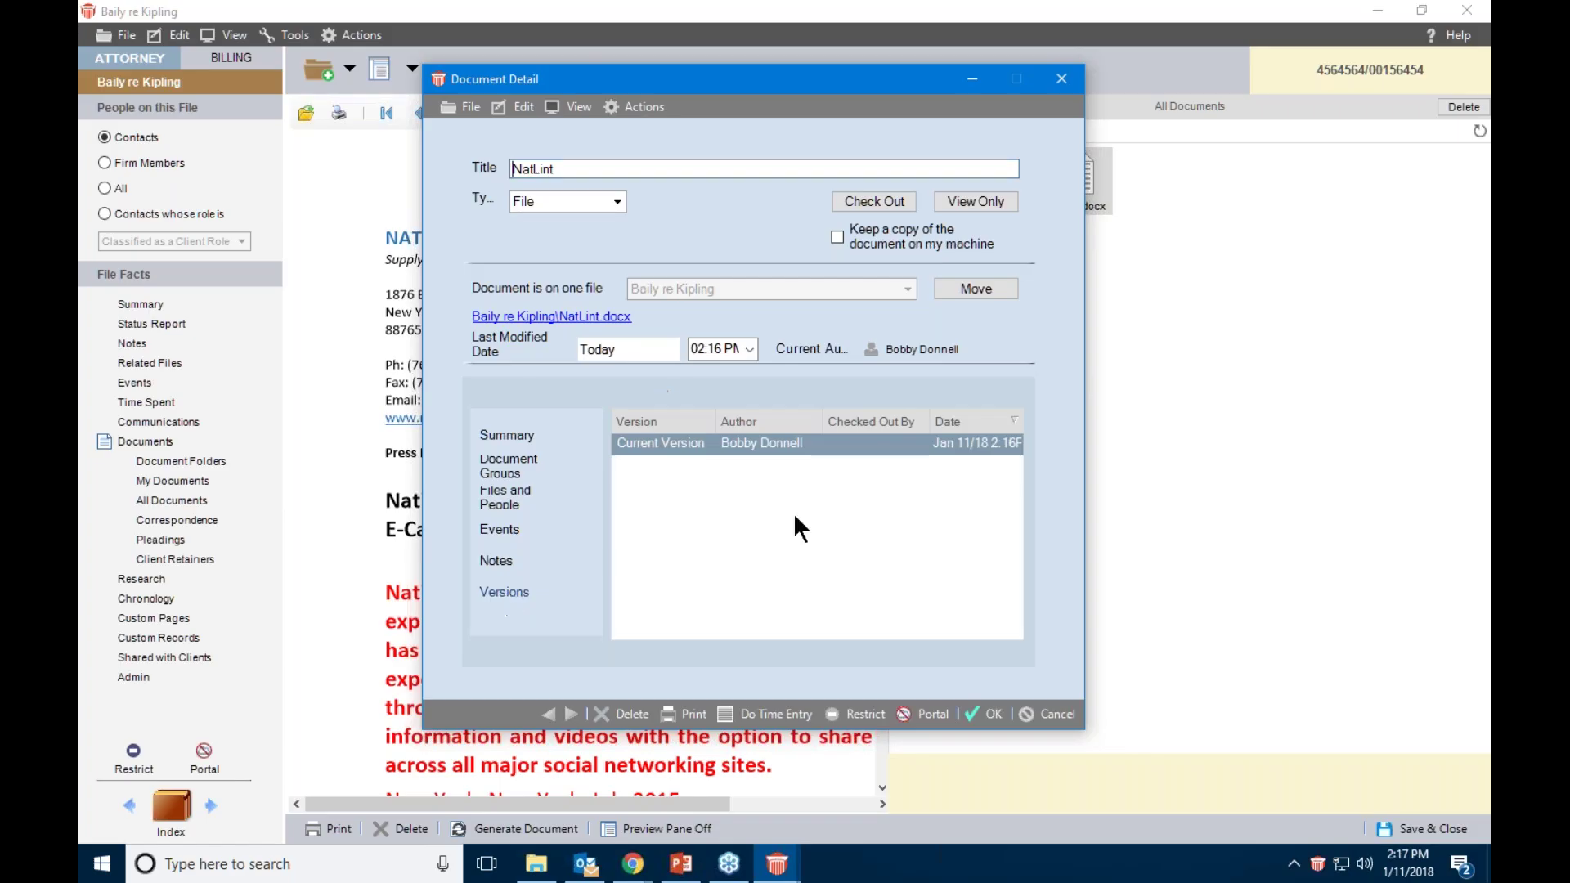
pyautogui.click(508, 435)
# Check out NatLint.docx to the Desktop and open it in Word
pyautogui.click(888, 204)
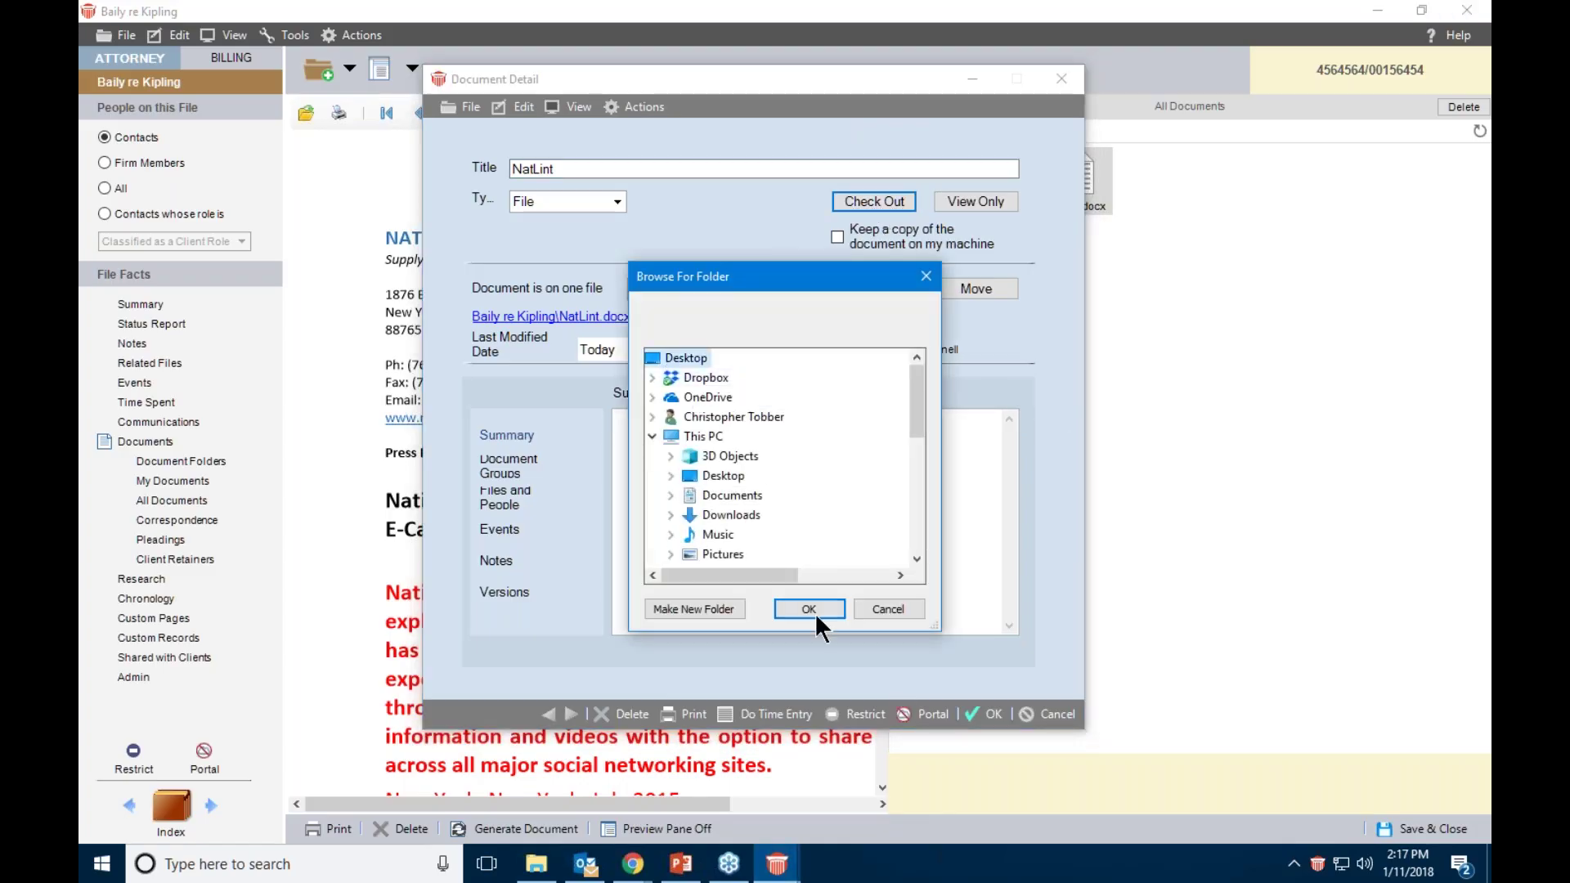
pyautogui.click(814, 613)
pyautogui.click(614, 410)
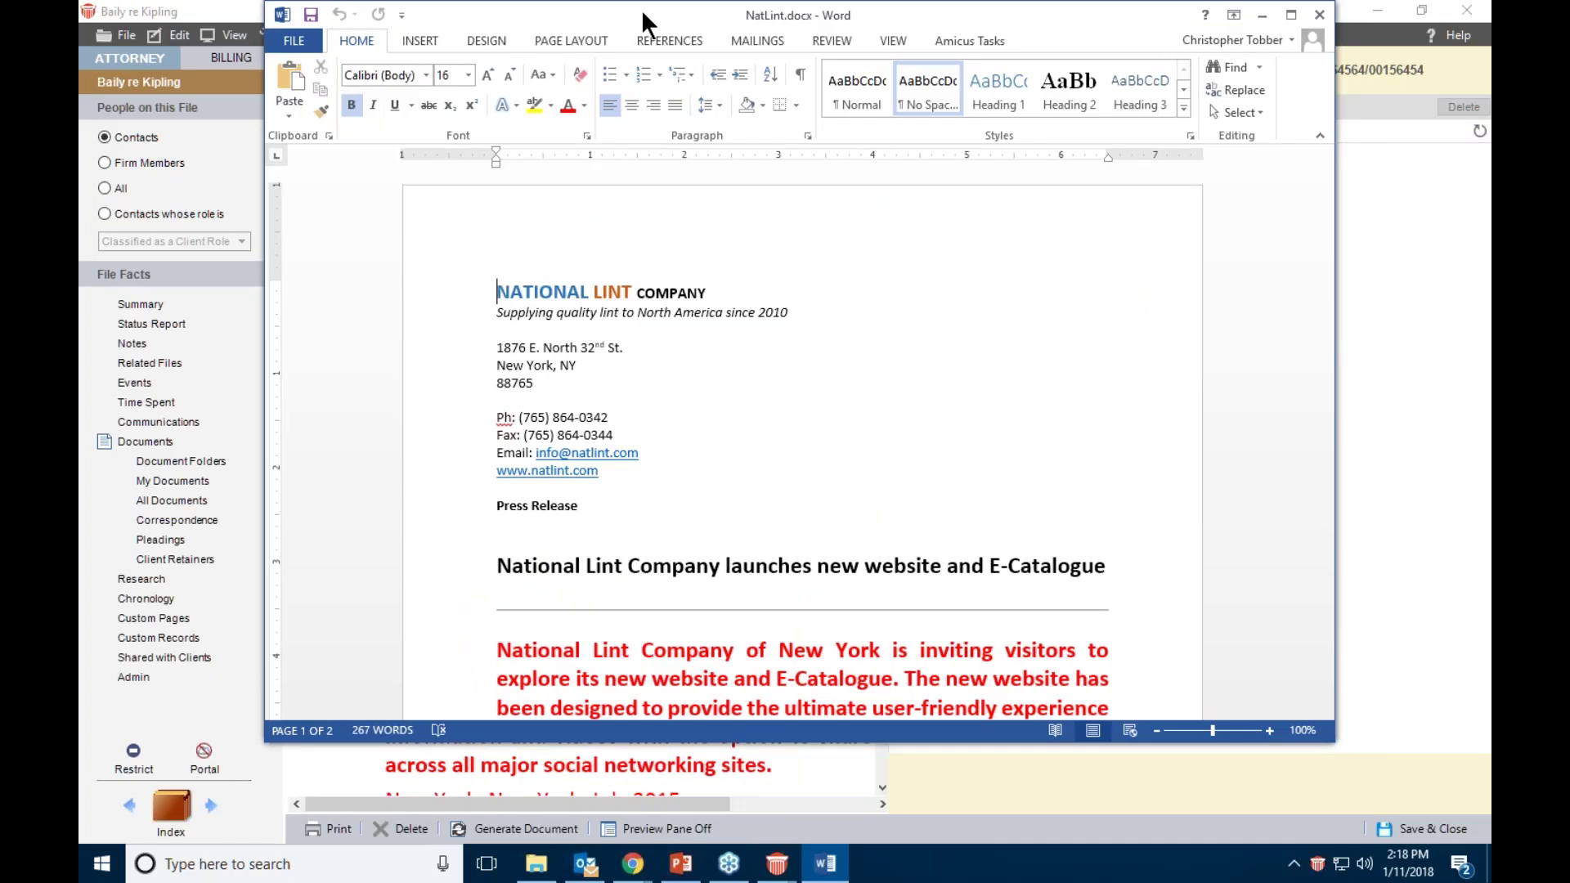
# Reduce the font size of the red press-release paragraphs by three steps and change their text colour to black
pyautogui.doubleClick(643, 16)
pyautogui.scroll(-3, 515, 375)
pyautogui.moveTo(479, 399); pyautogui.dragTo(1108, 282)
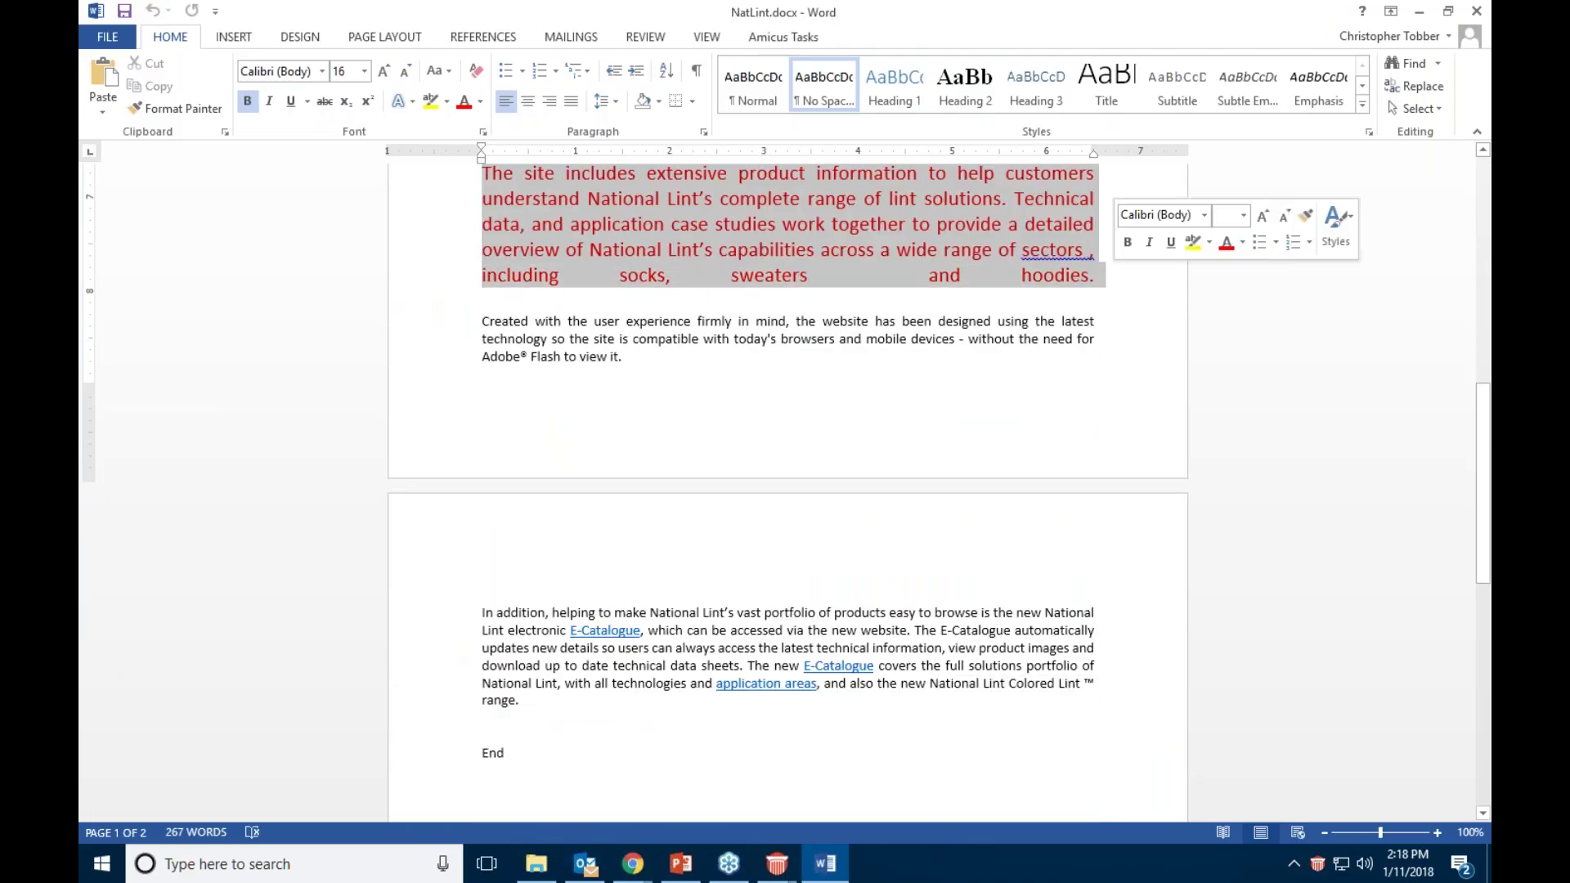
pyautogui.click(399, 71)
pyautogui.click(399, 71)
pyautogui.click(399, 71)
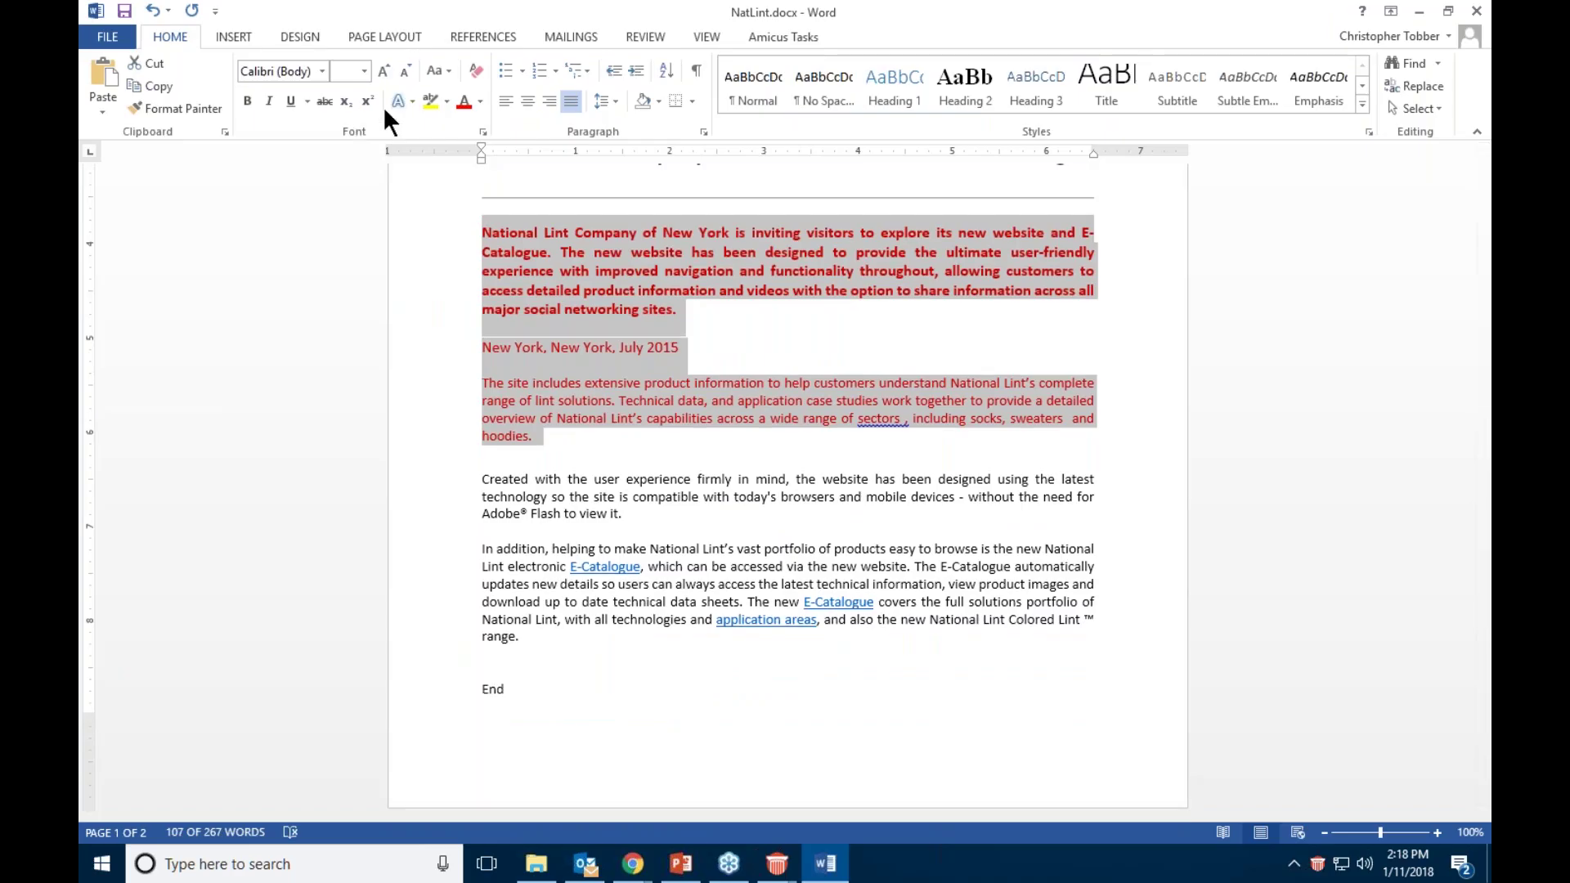
pyautogui.click(480, 101)
pyautogui.click(483, 170)
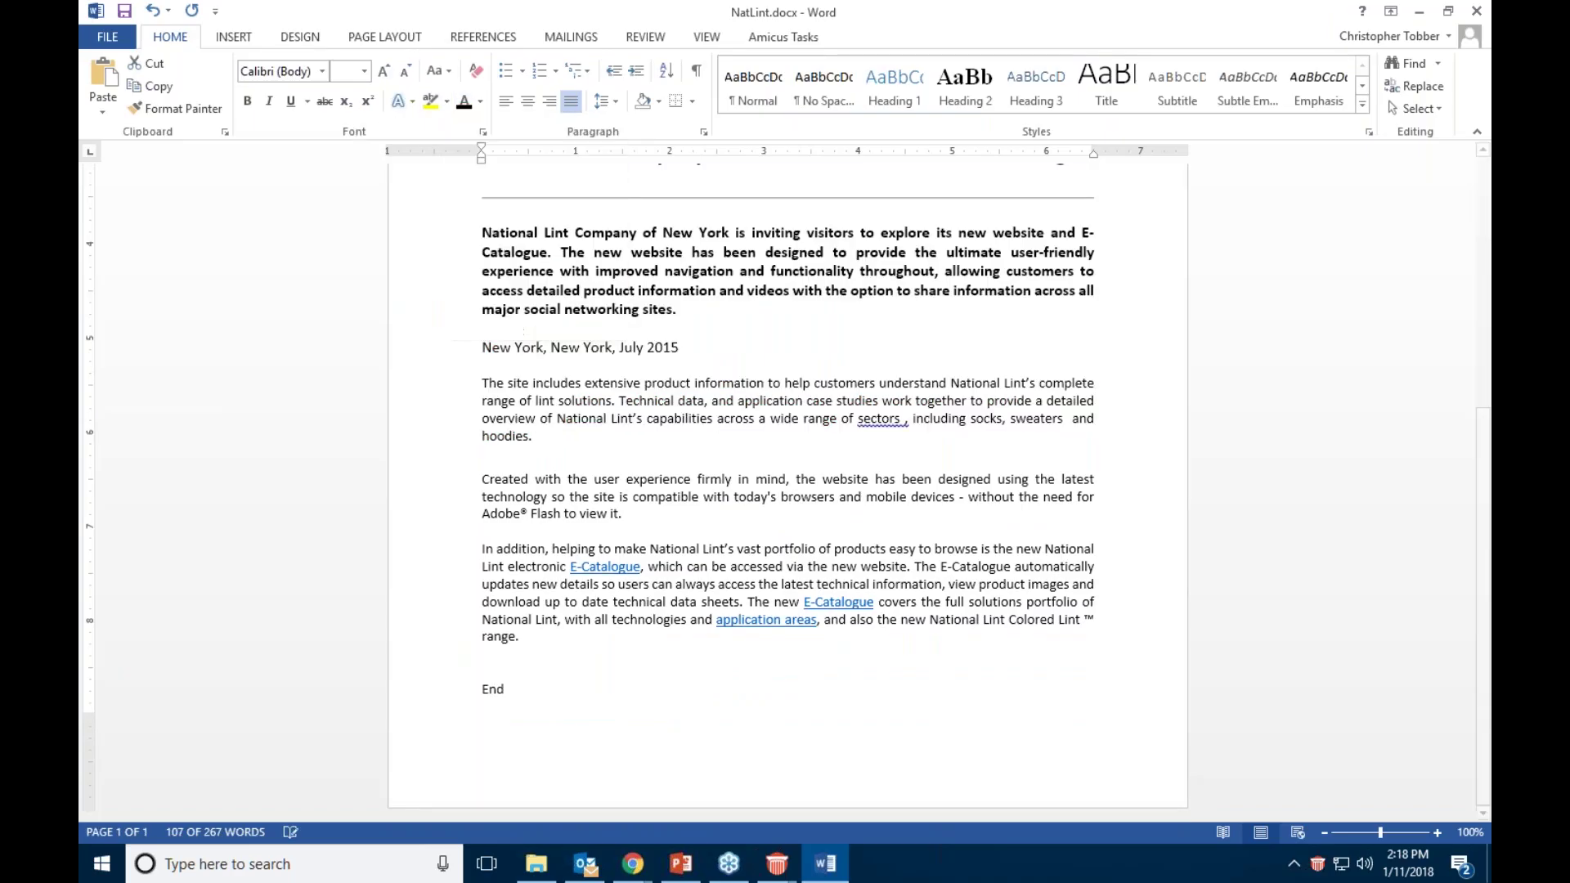
# Delete the last two body paragraphs above the closing word End
pyautogui.click(574, 465)
pyautogui.moveTo(486, 456); pyautogui.dragTo(658, 659)
pyautogui.press('Delete')
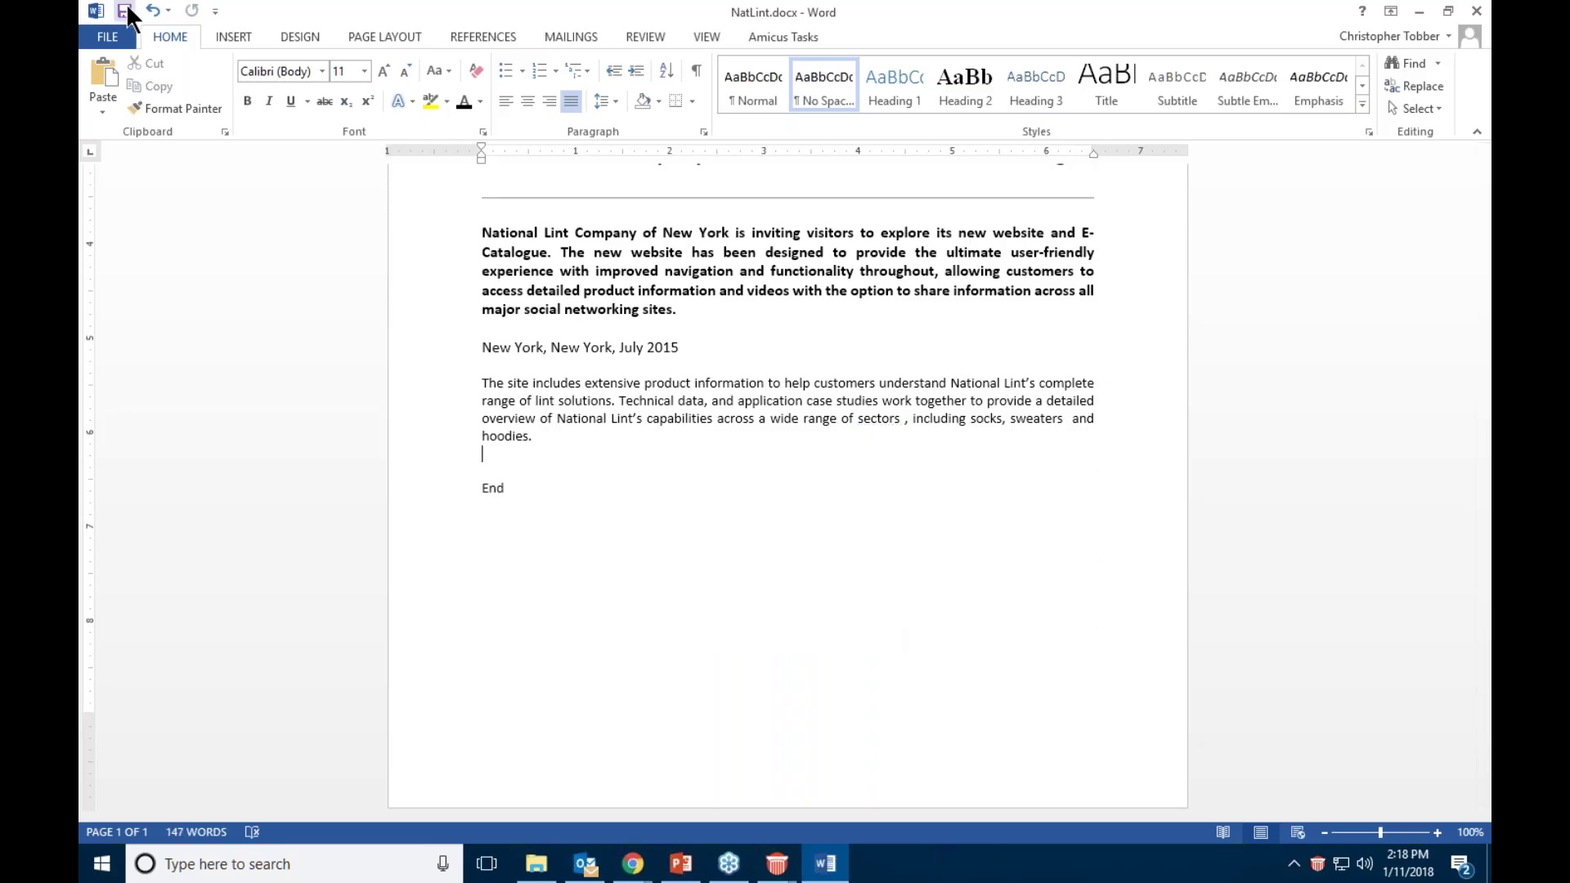
# Save NatLint.docx, look at the Amicus tasks available in Word, and close the document
pyautogui.click(126, 11)
pyautogui.click(805, 40)
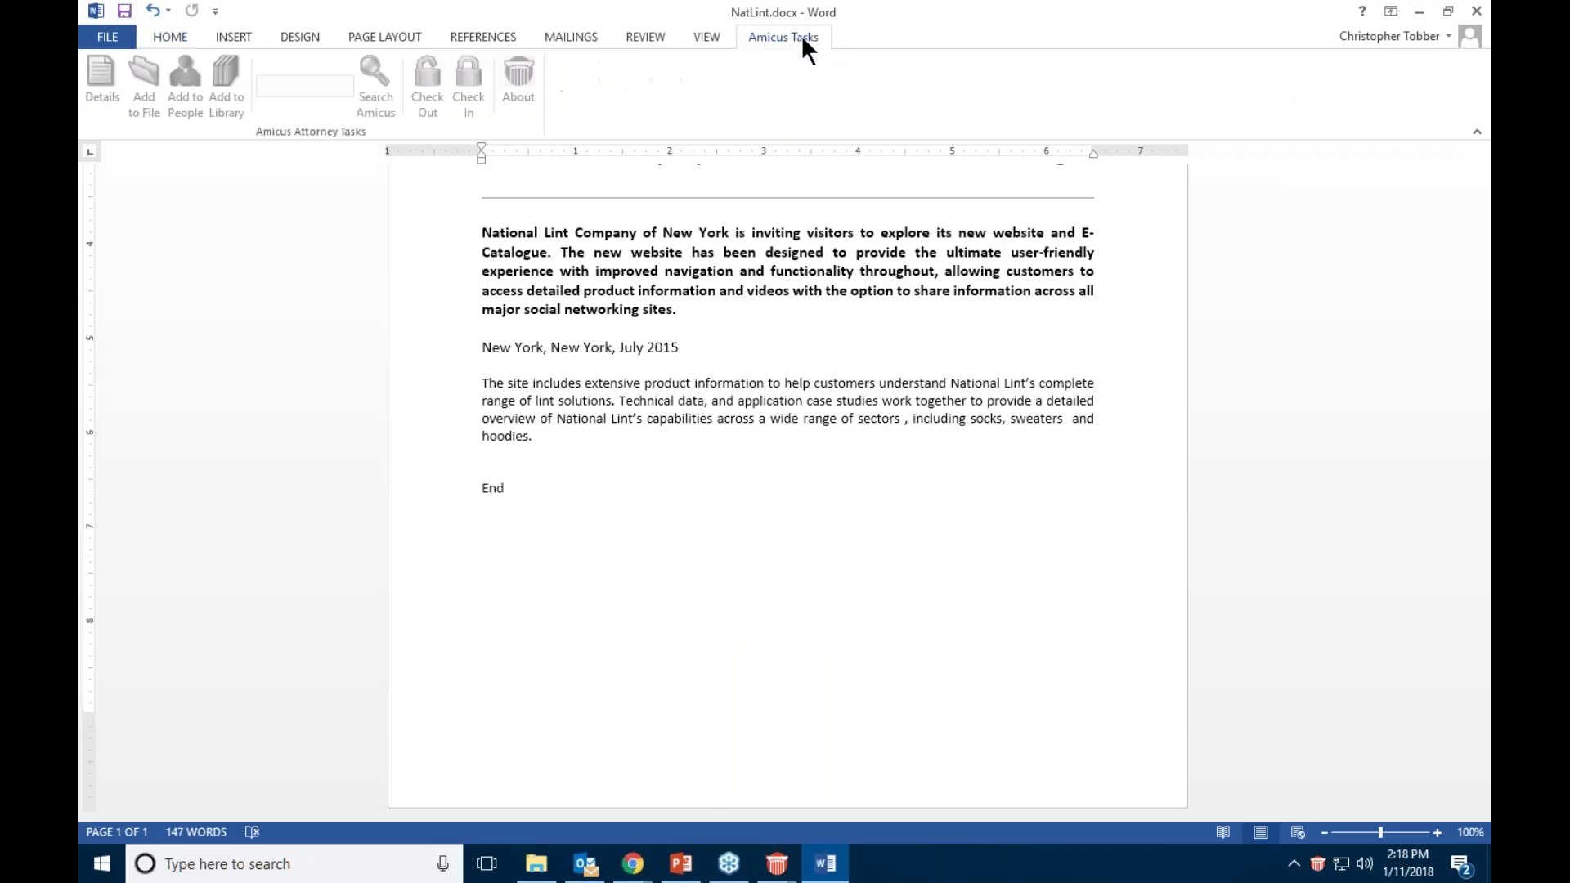
pyautogui.click(1477, 11)
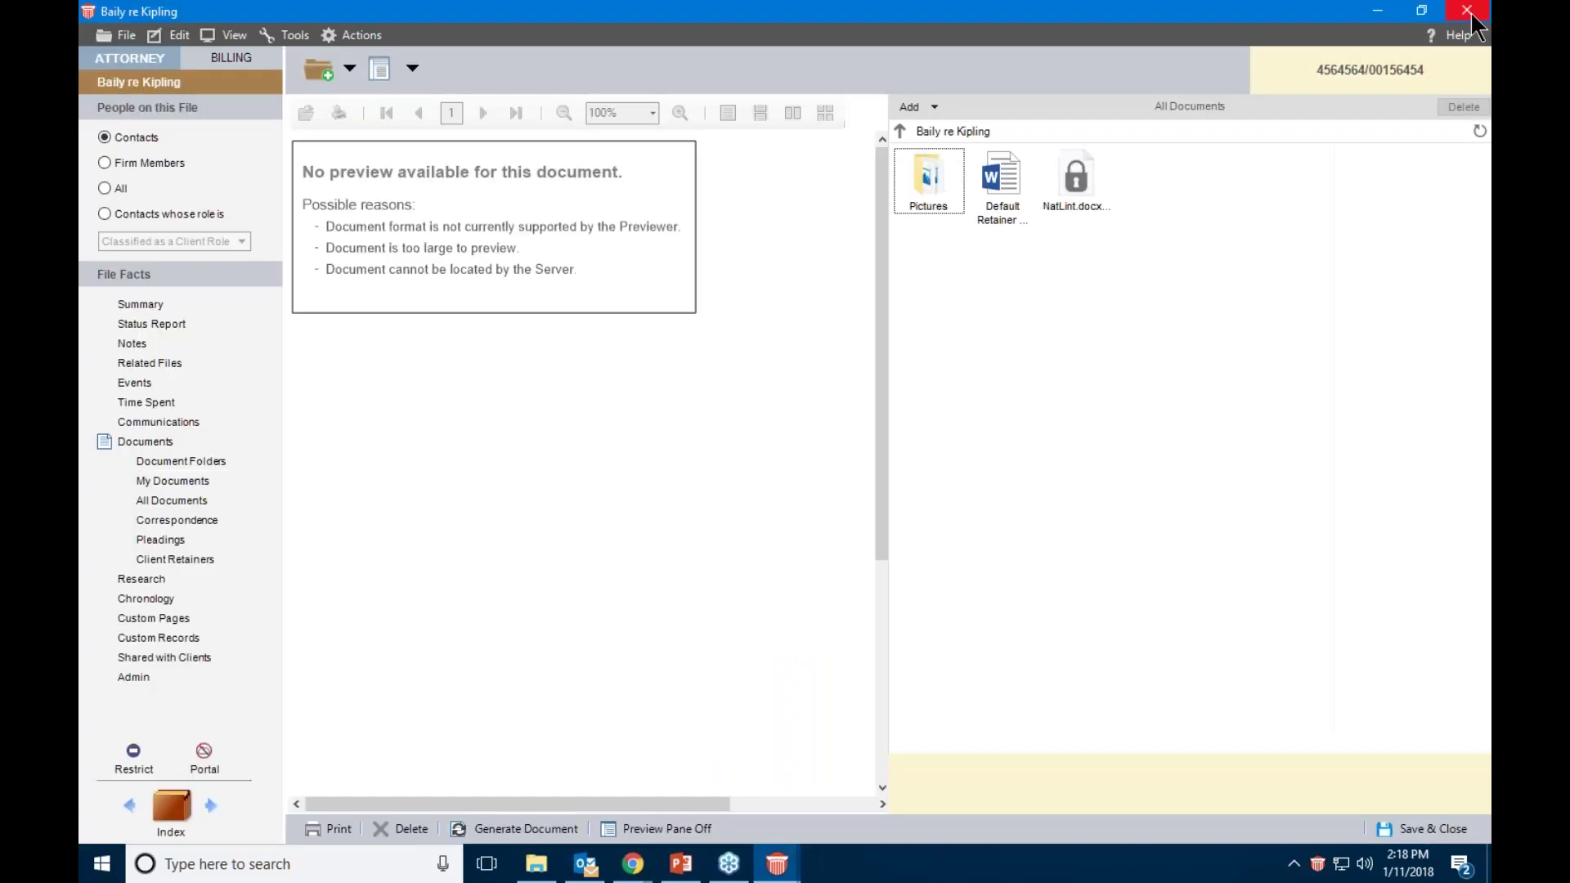
# Check the locked NatLint.docx back in to the matter's documents
pyautogui.click(1074, 188)
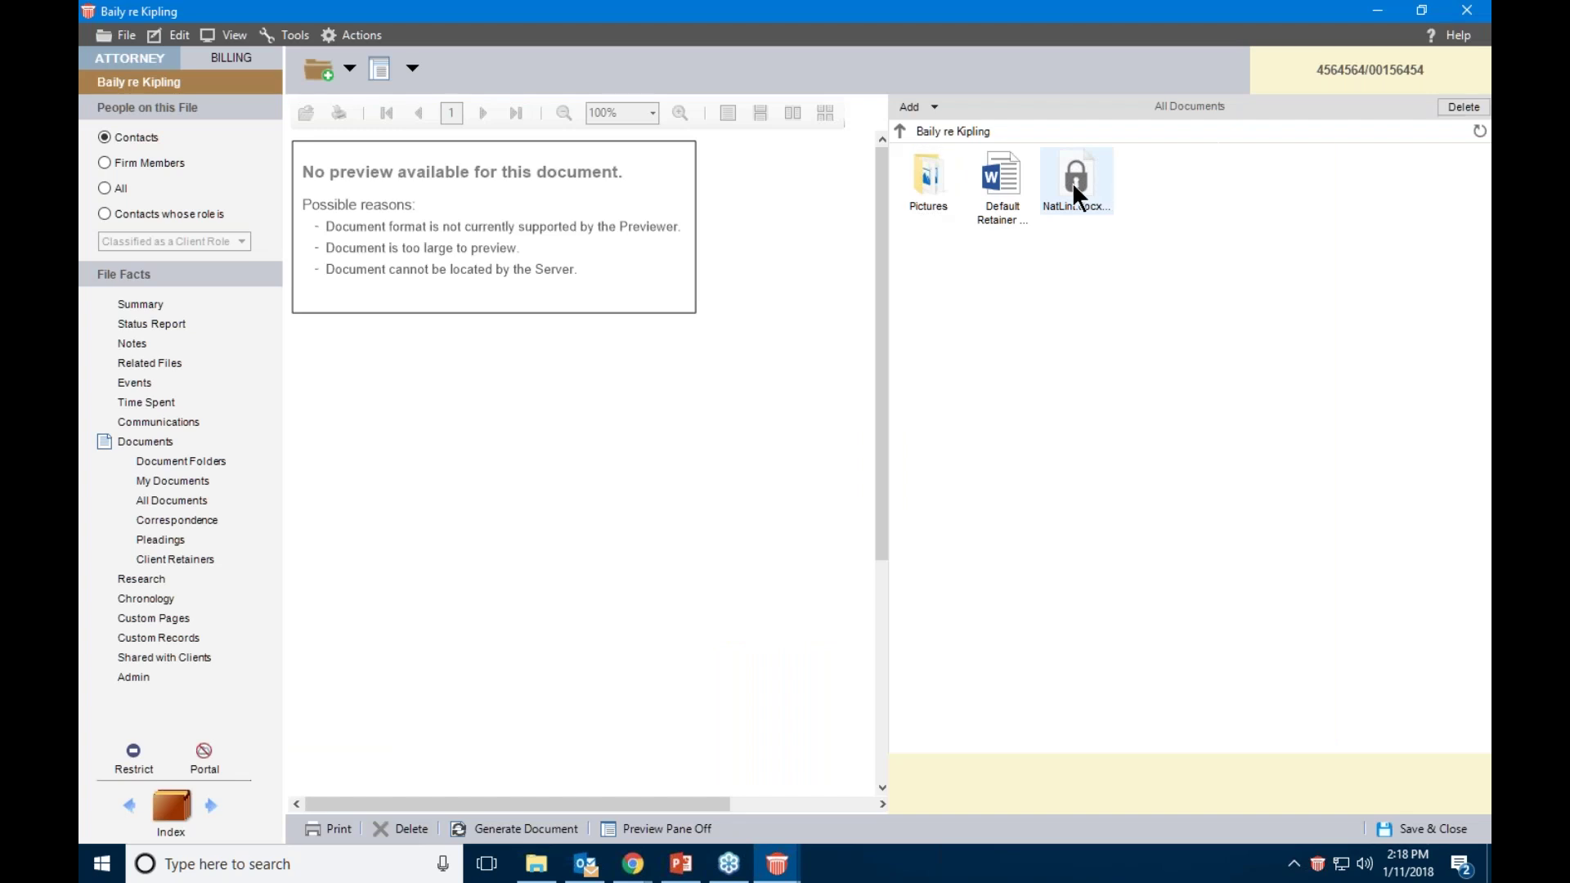
pyautogui.rightClick(1073, 183)
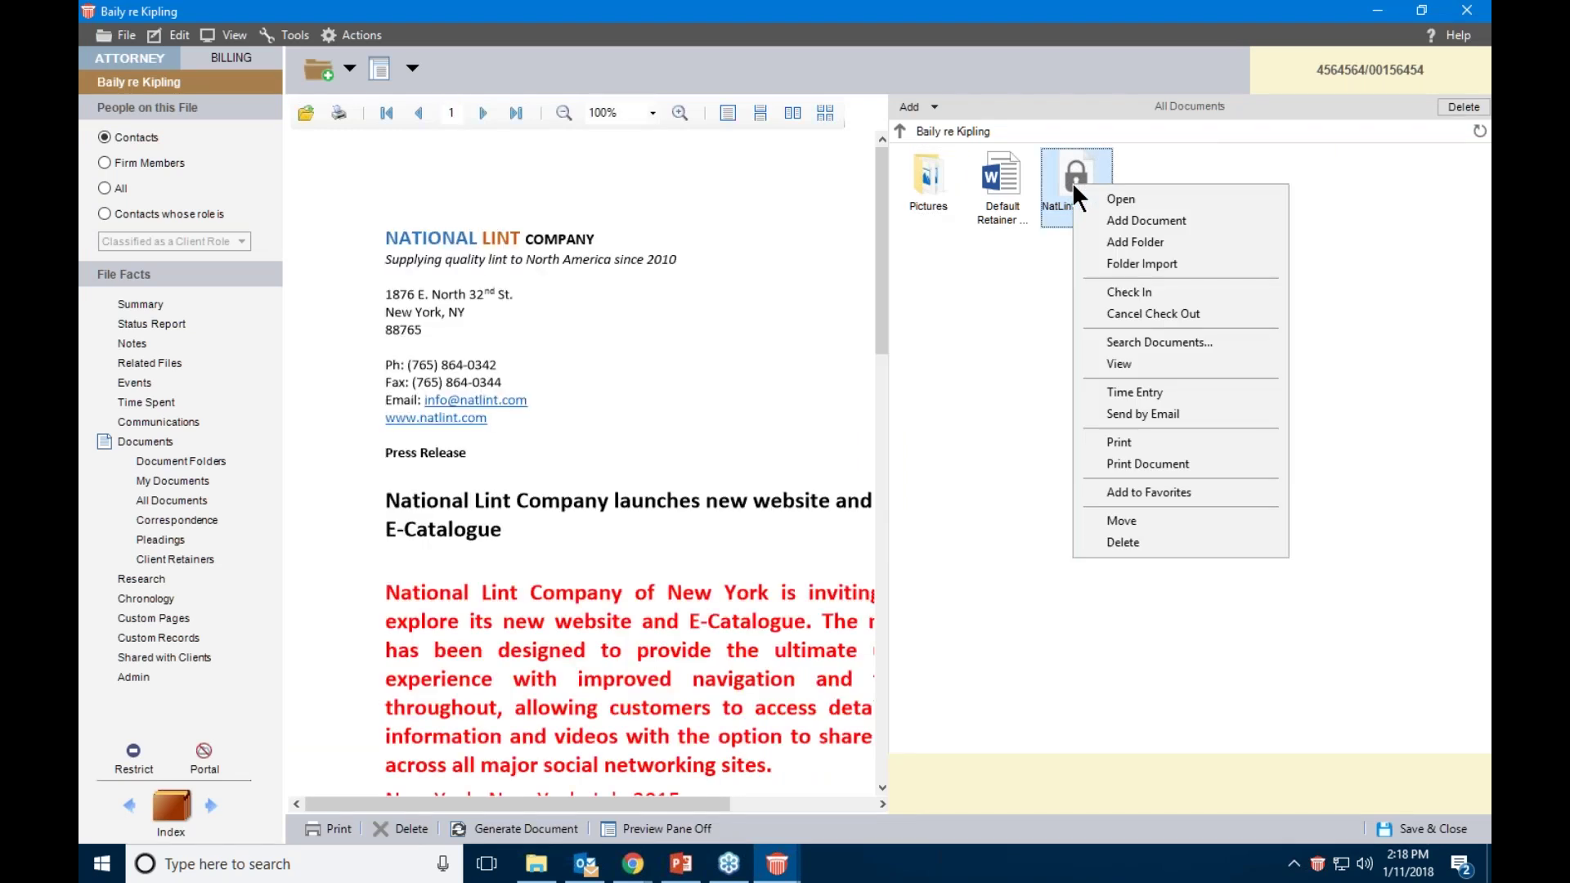
pyautogui.click(1127, 292)
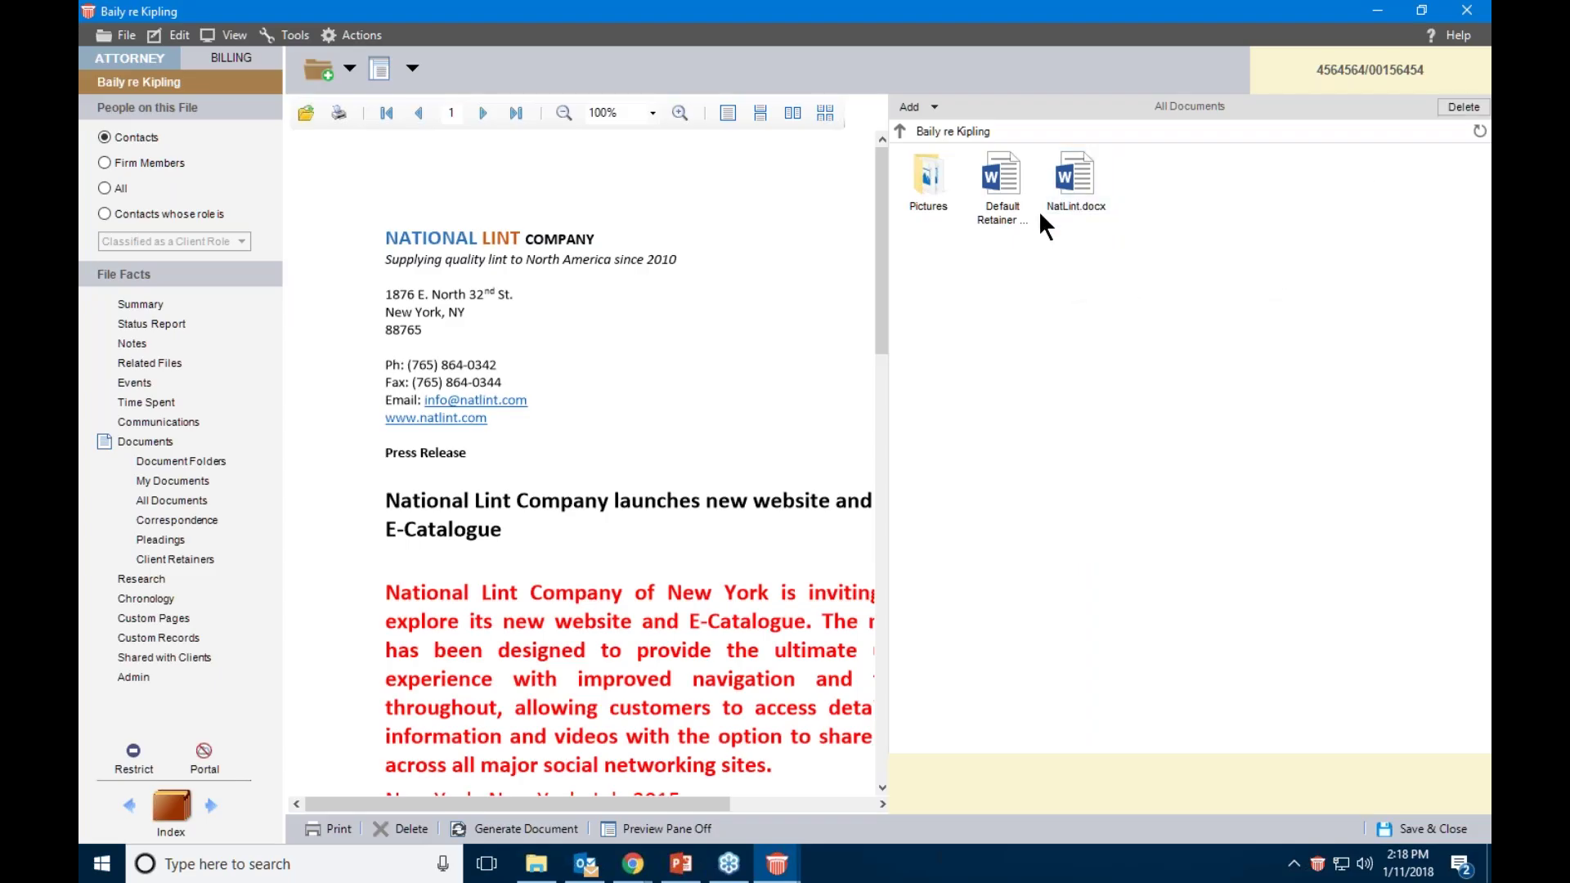
# Examine the preview of the checked-in NatLint.docx from the heading to the closing word End
pyautogui.click(1097, 176)
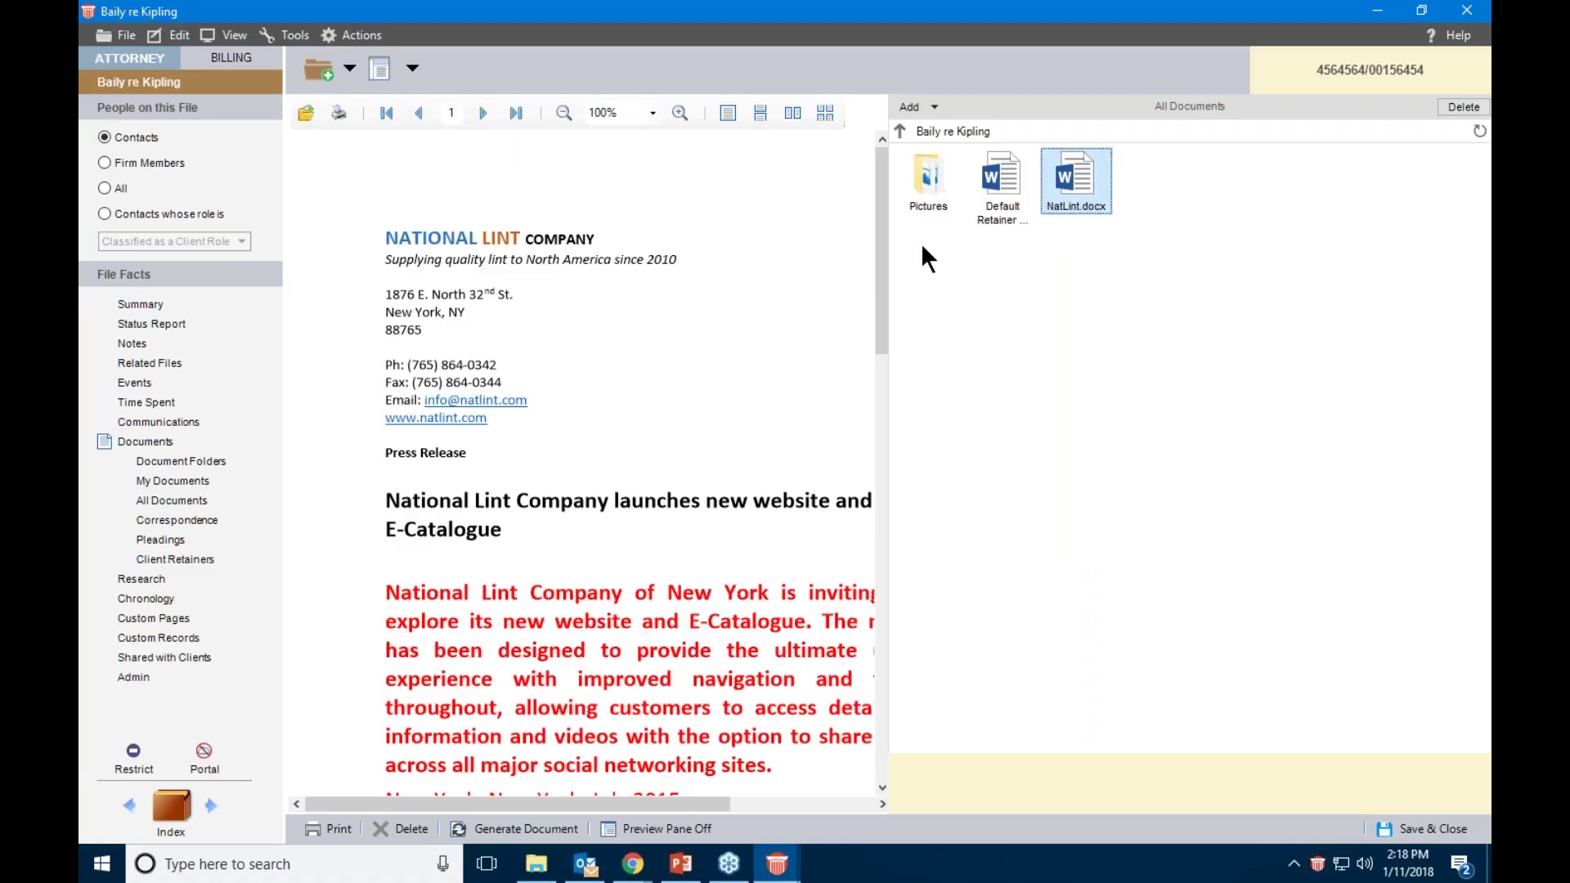
pyautogui.moveTo(880, 244); pyautogui.dragTo(882, 384)
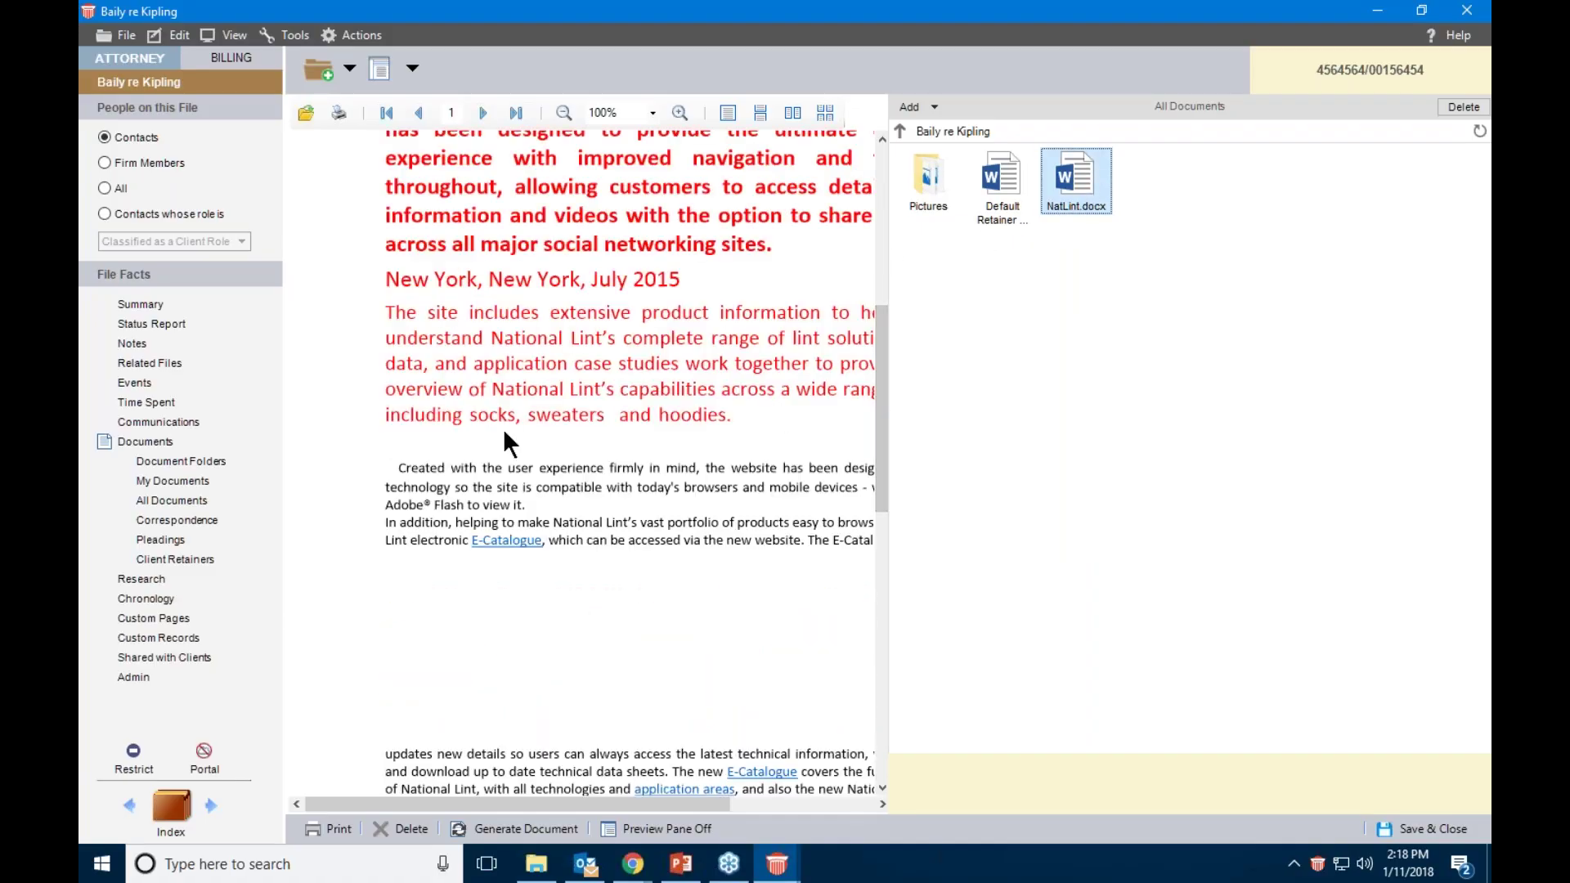
pyautogui.scroll(-4, 534, 446)
pyautogui.scroll(4, 445, 393)
pyautogui.scroll(2, 555, 431)
pyautogui.scroll(-4, 435, 556)
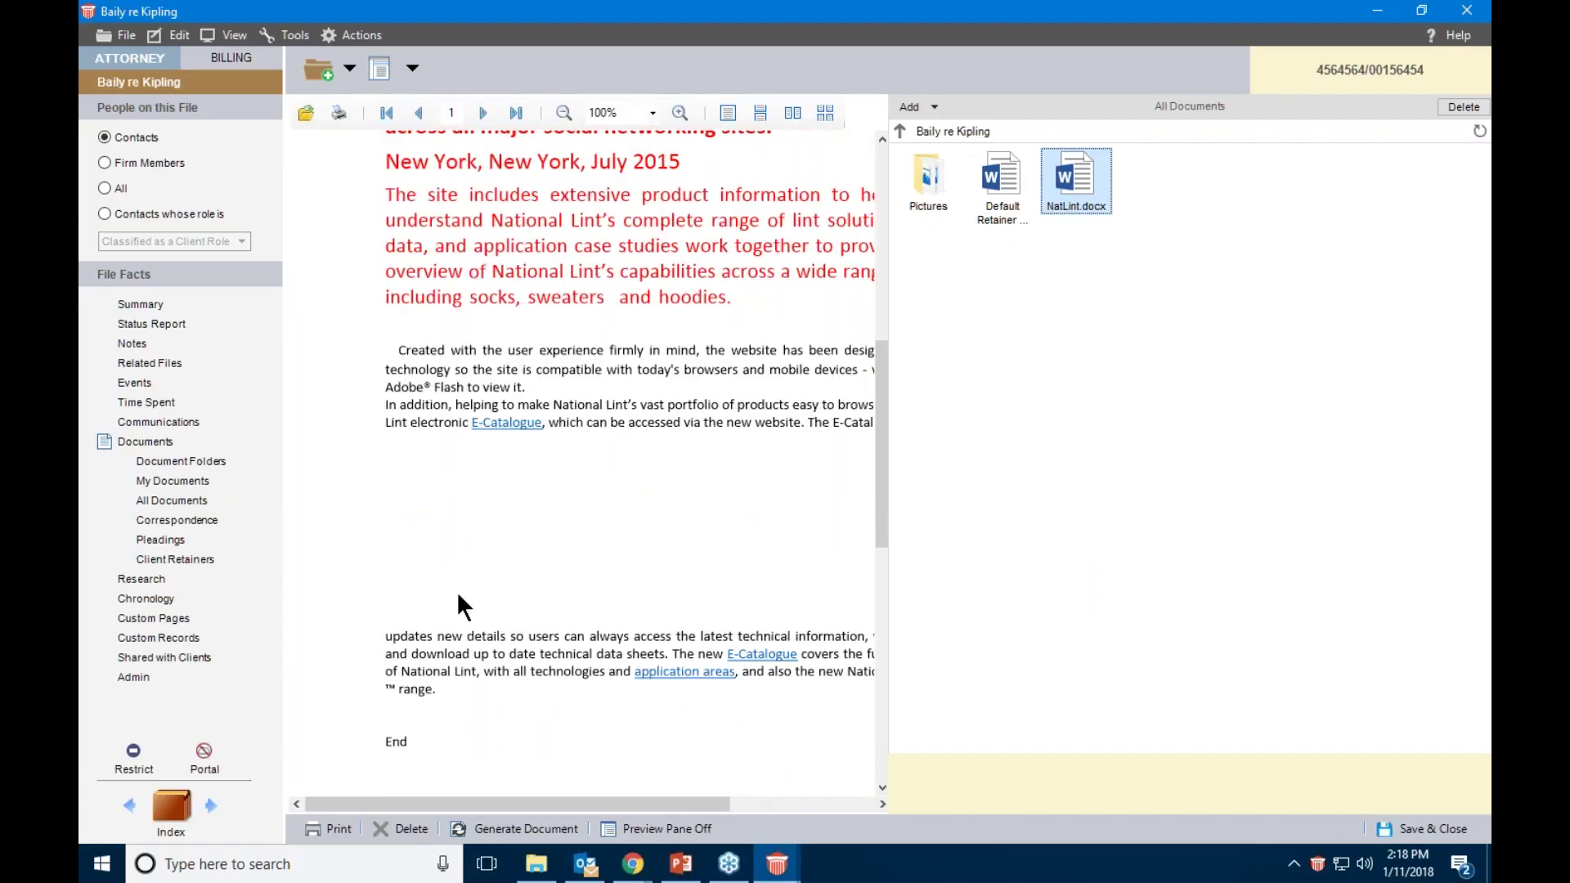
pyautogui.scroll(10, 458, 595)
pyautogui.scroll(-5, 459, 597)
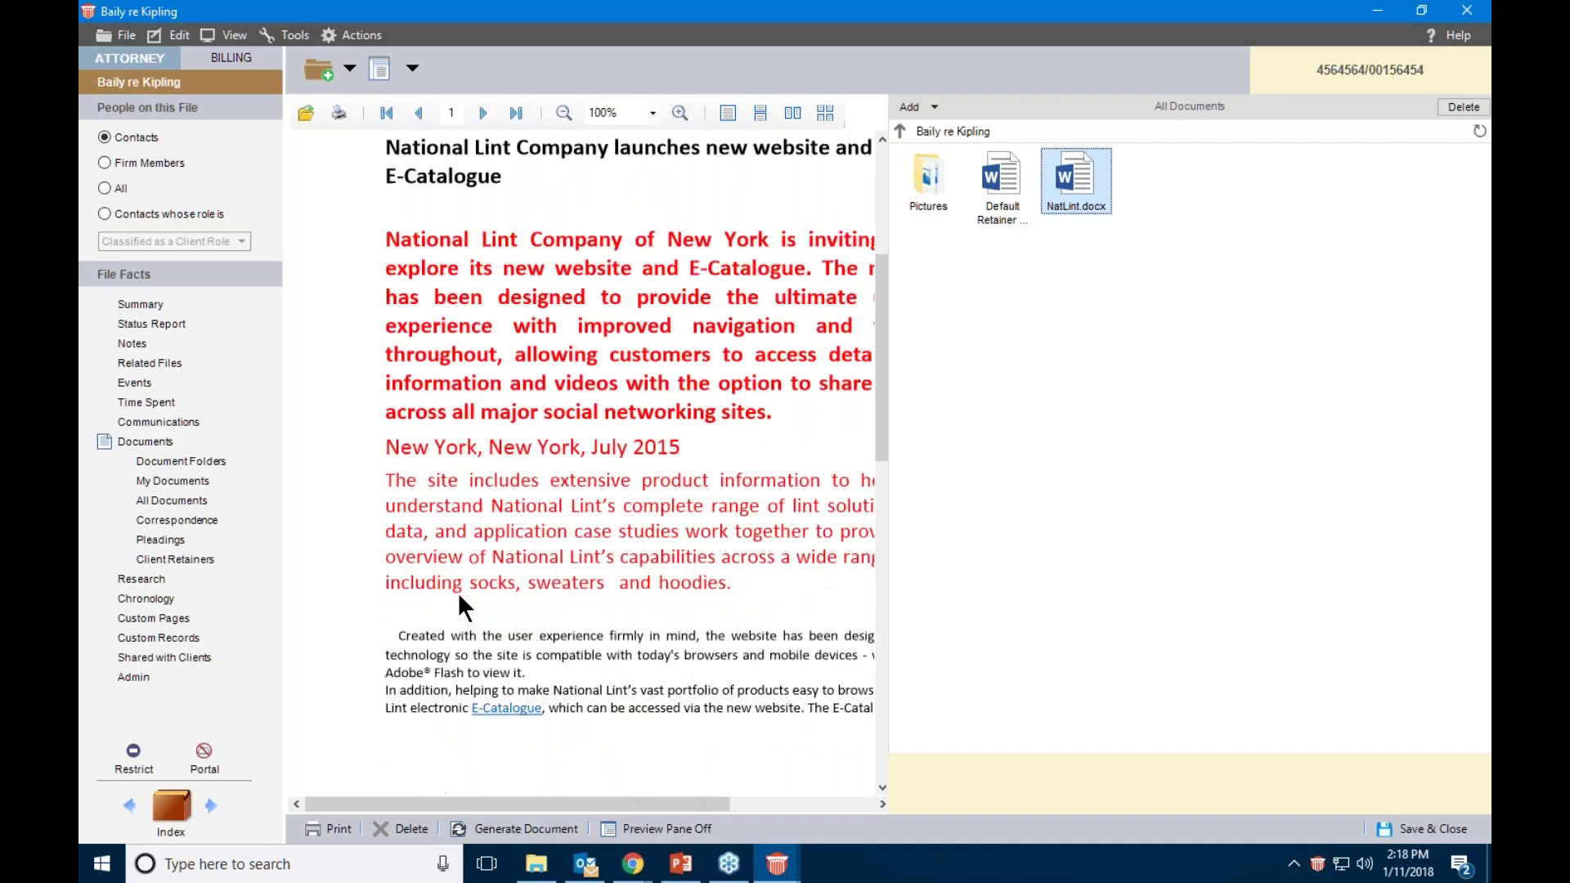
pyautogui.scroll(-3, 458, 592)
pyautogui.scroll(-2, 502, 527)
pyautogui.scroll(8, 502, 526)
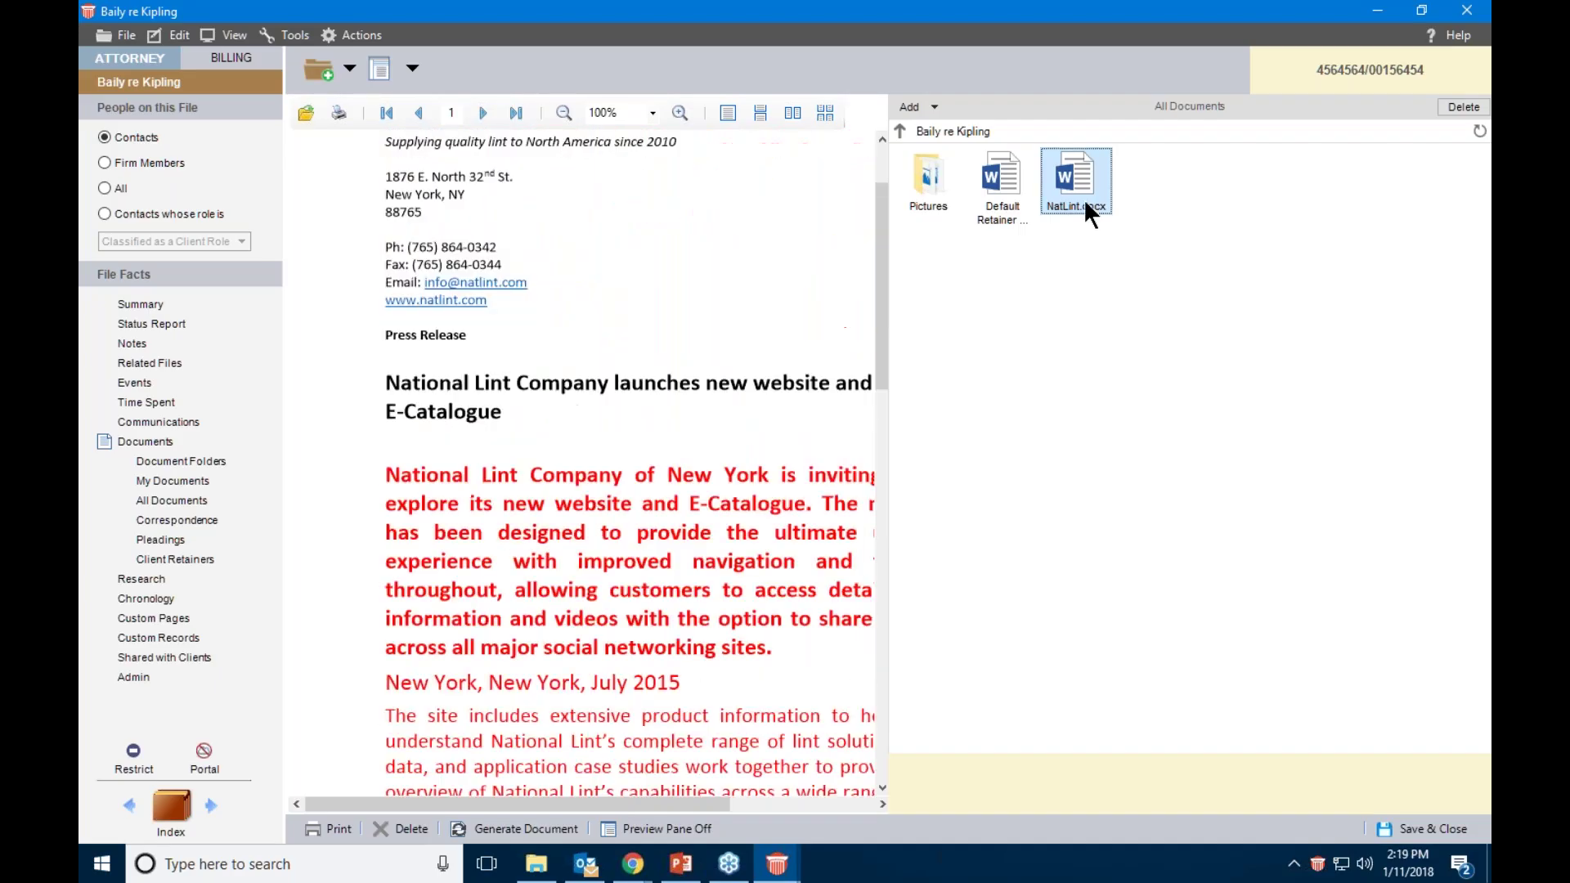
# View the Current Version and Original entries in NatLint's version history, cancel the details, and save and close the matter
pyautogui.doubleClick(1079, 189)
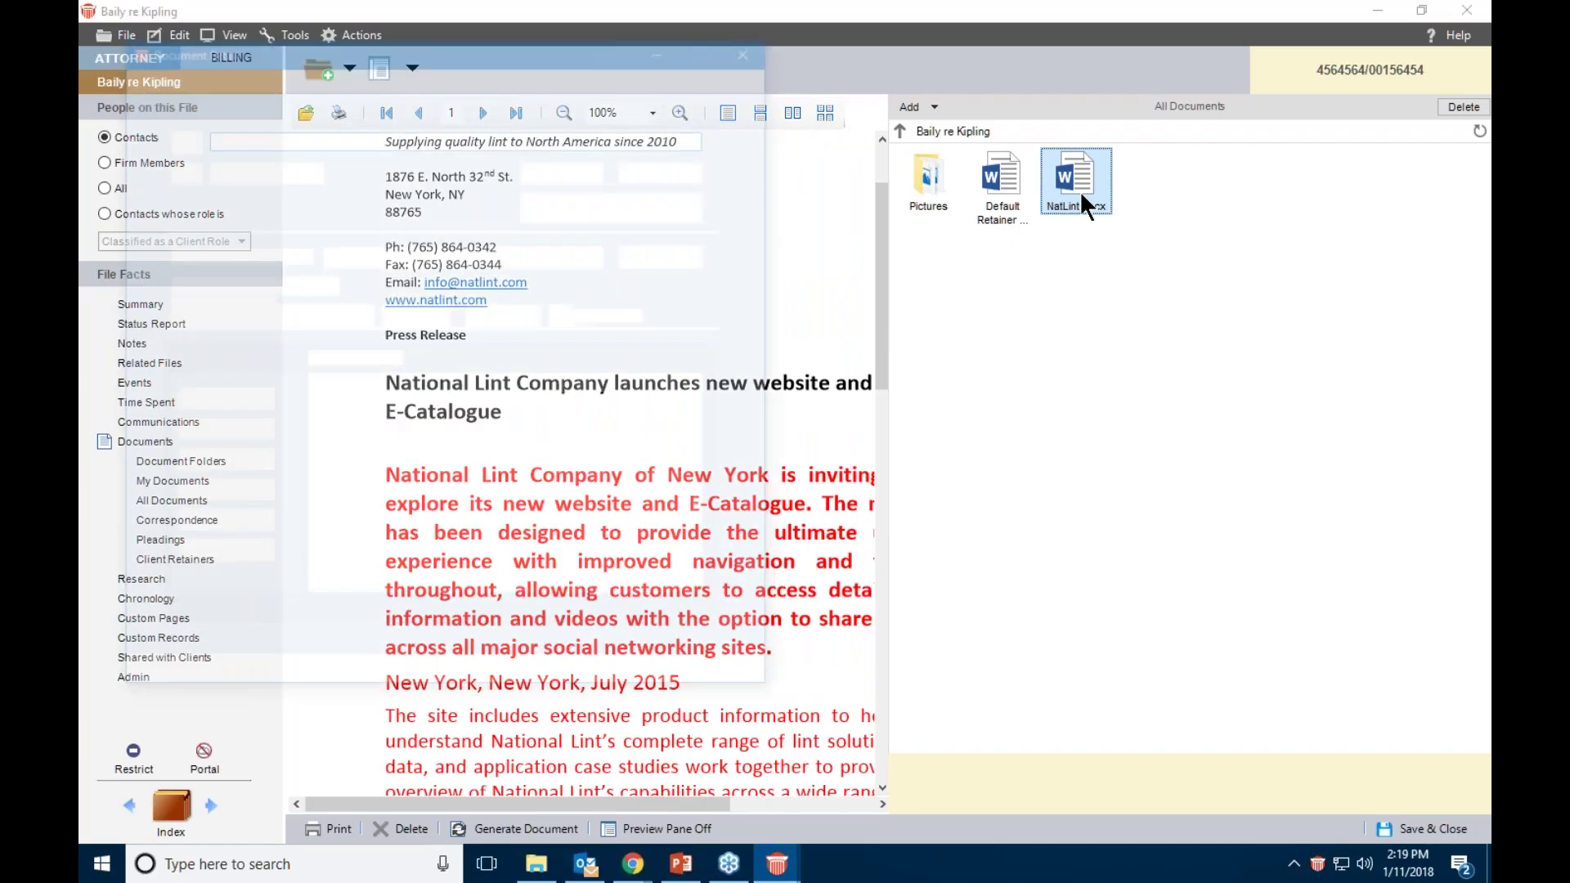
pyautogui.click(207, 563)
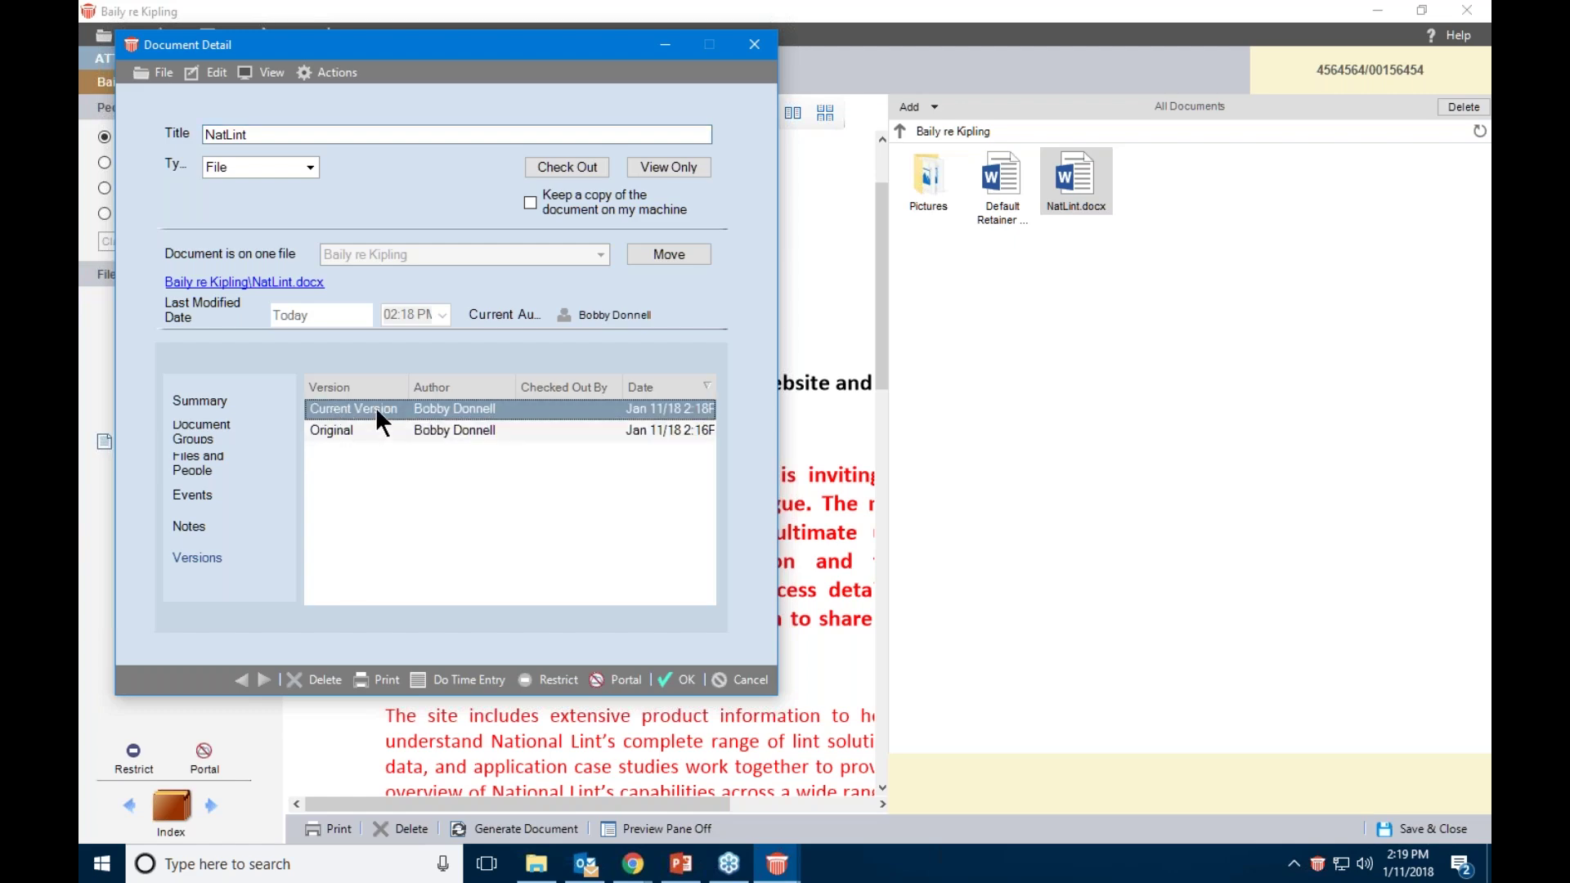
pyautogui.click(341, 430)
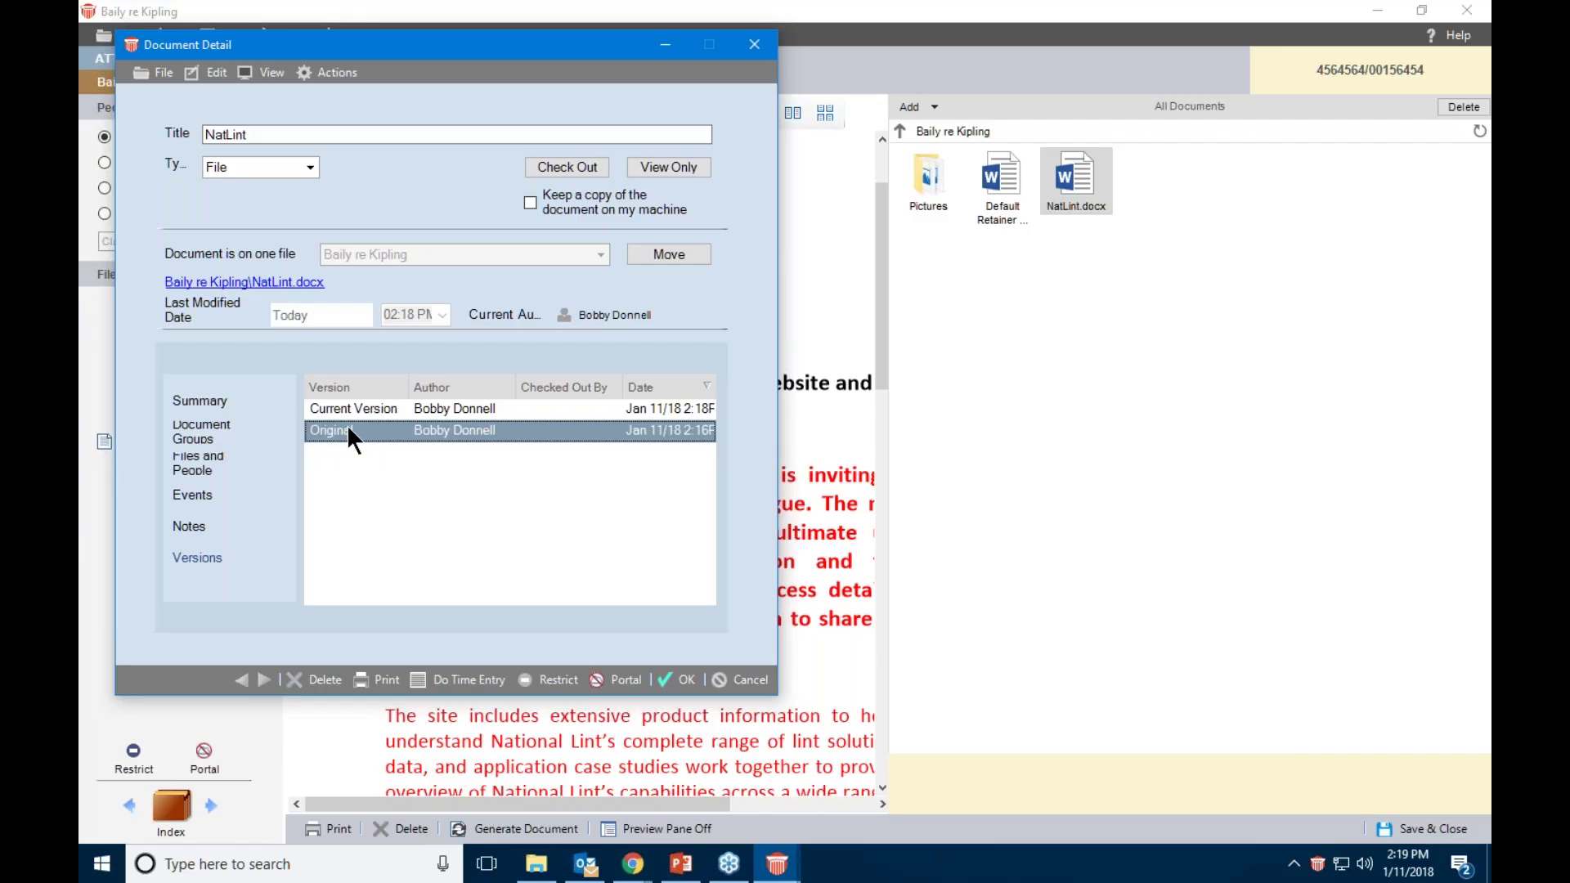
pyautogui.click(732, 681)
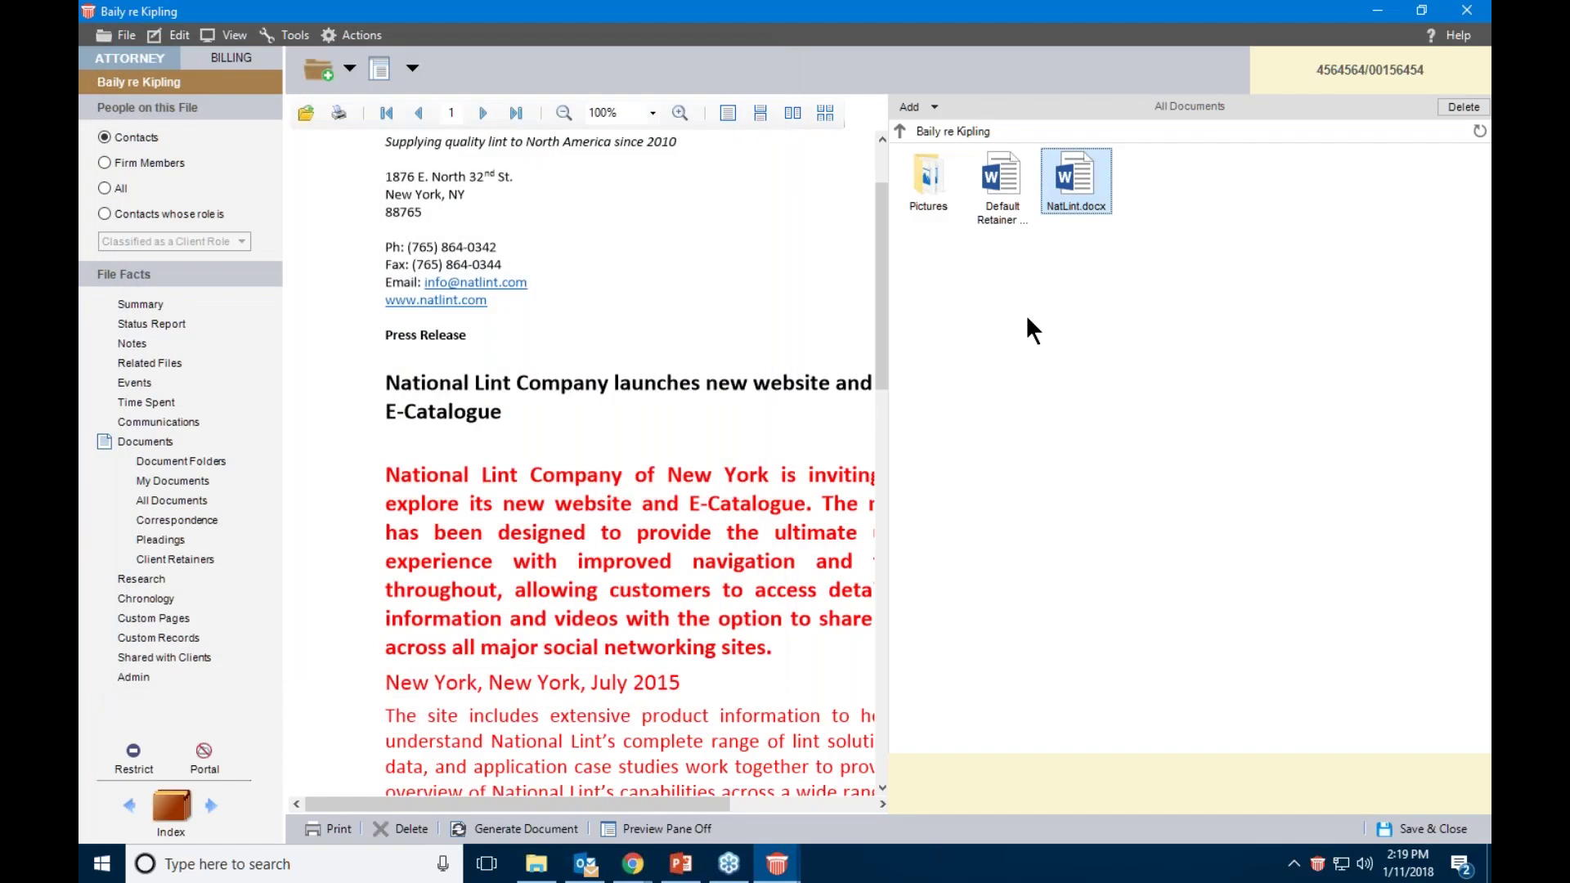
pyautogui.click(1439, 834)
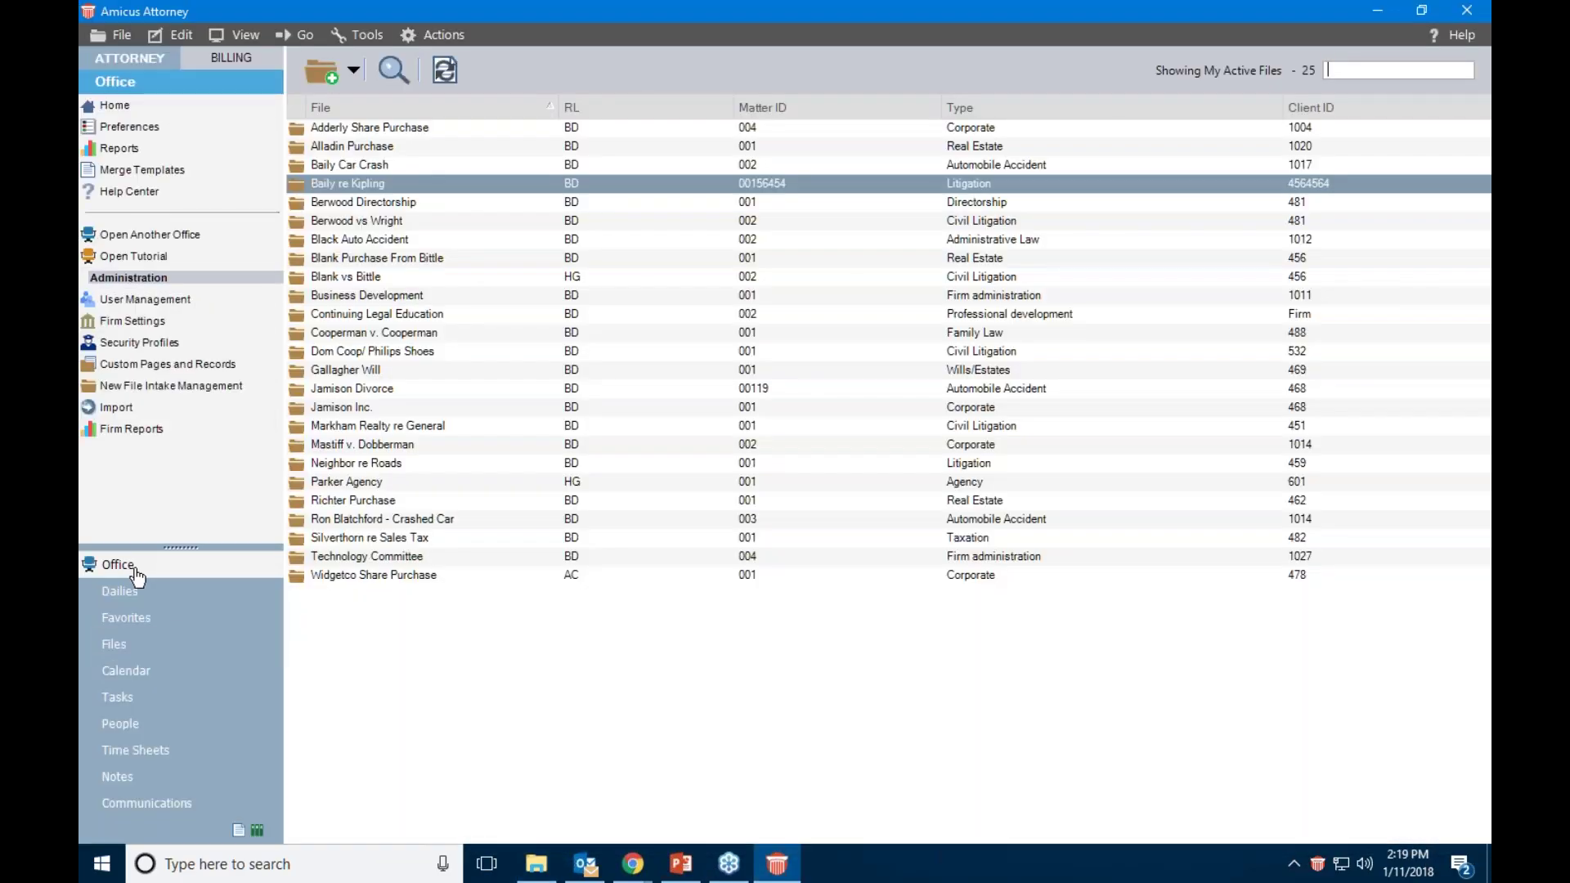
# Switch the firm's document management to User-Managed with the proposed repository location, save it, and recheck the setting
pyautogui.click(135, 572)
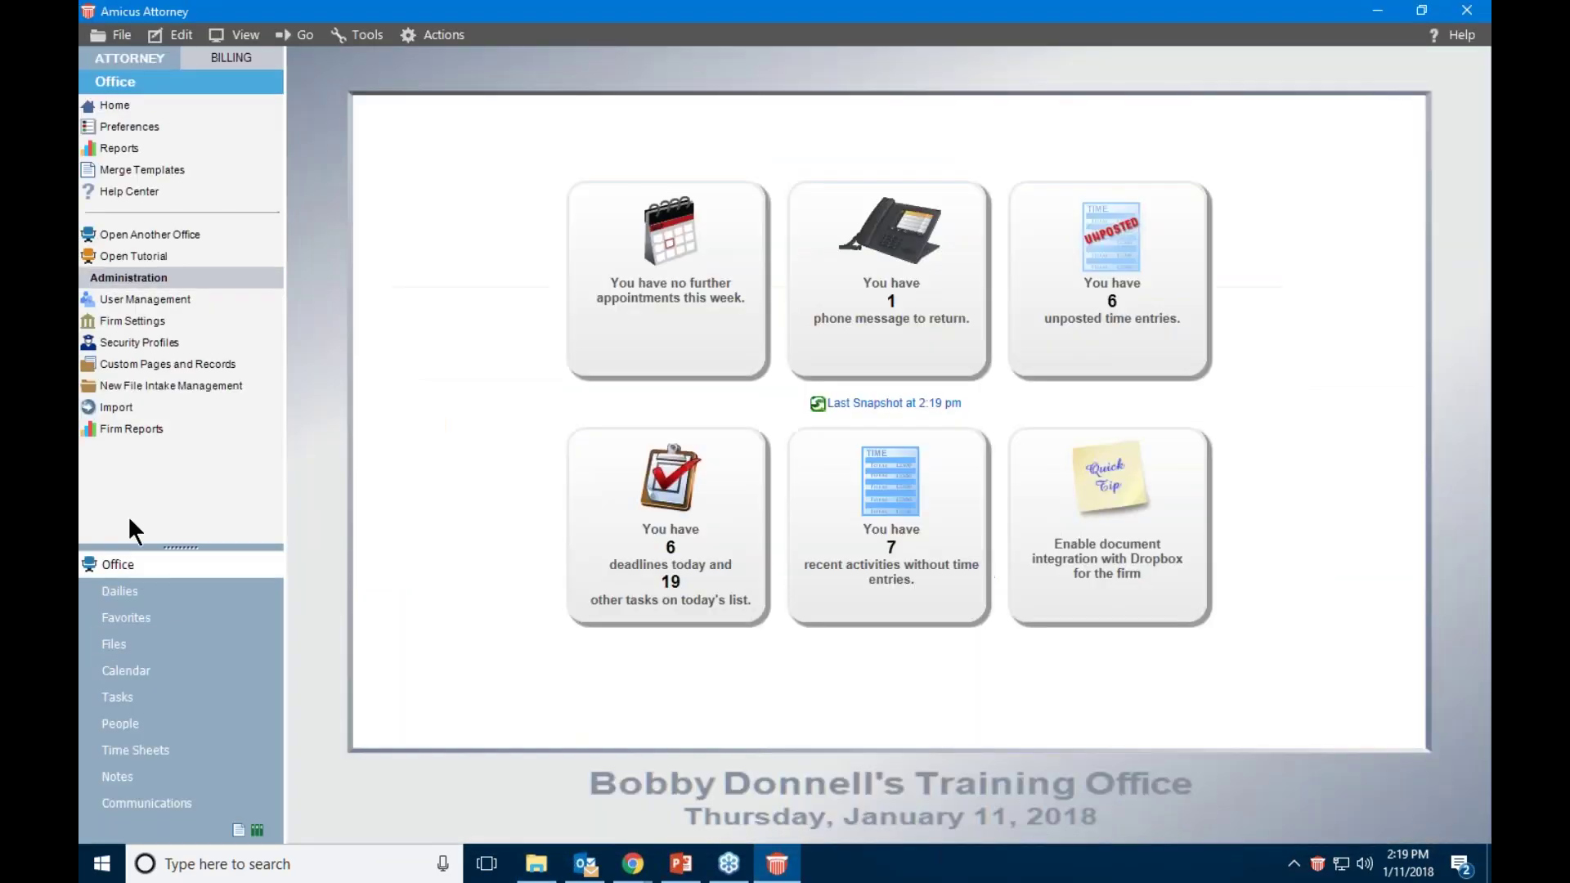
pyautogui.click(127, 323)
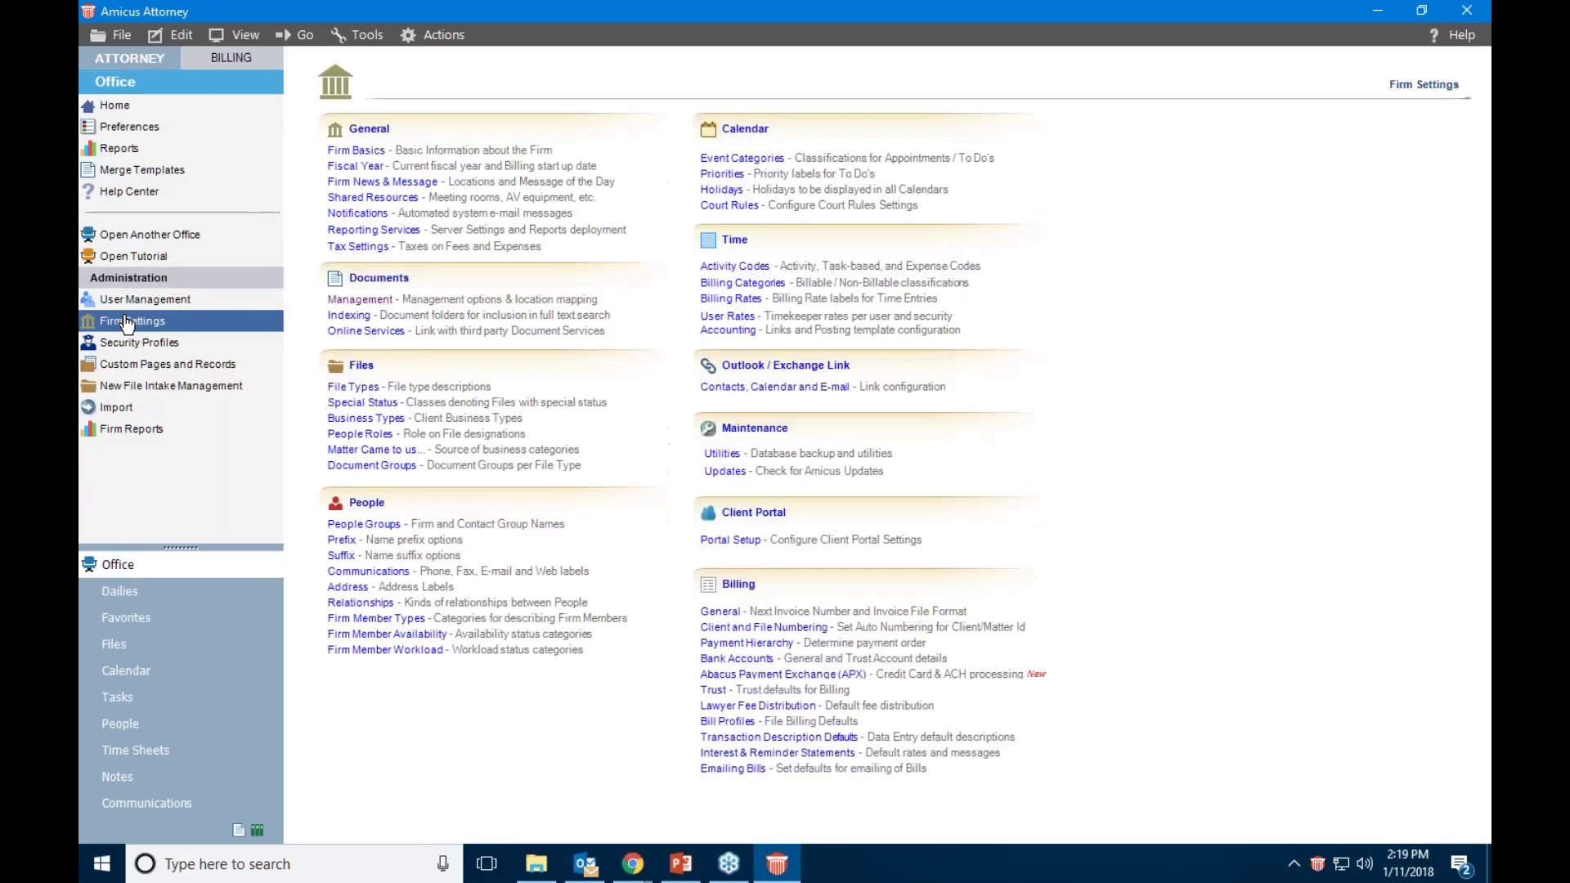
pyautogui.click(360, 299)
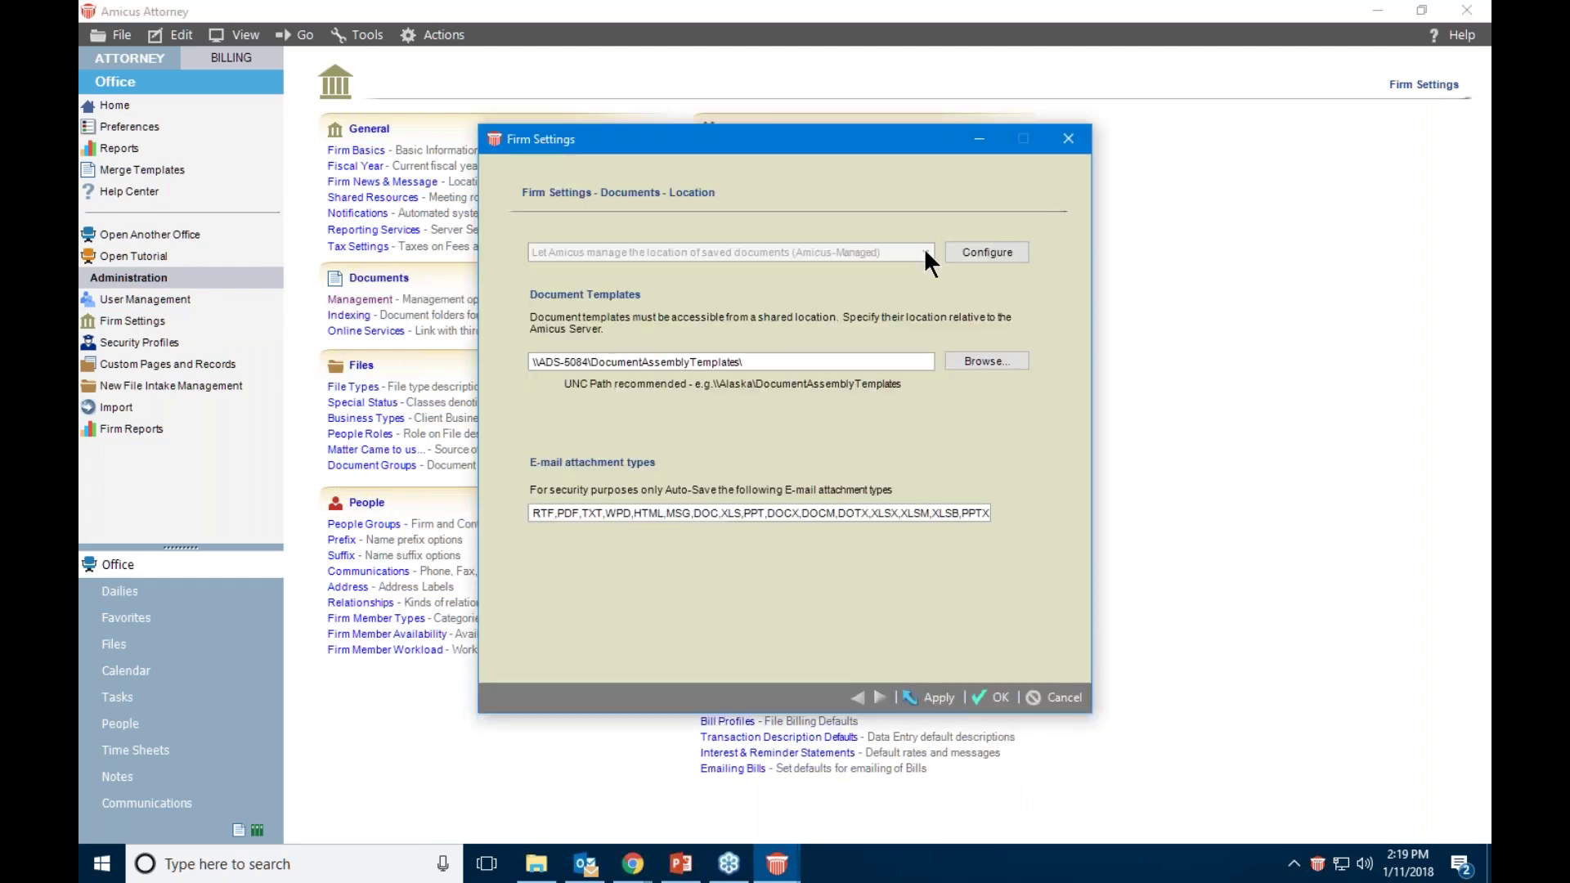
pyautogui.click(970, 244)
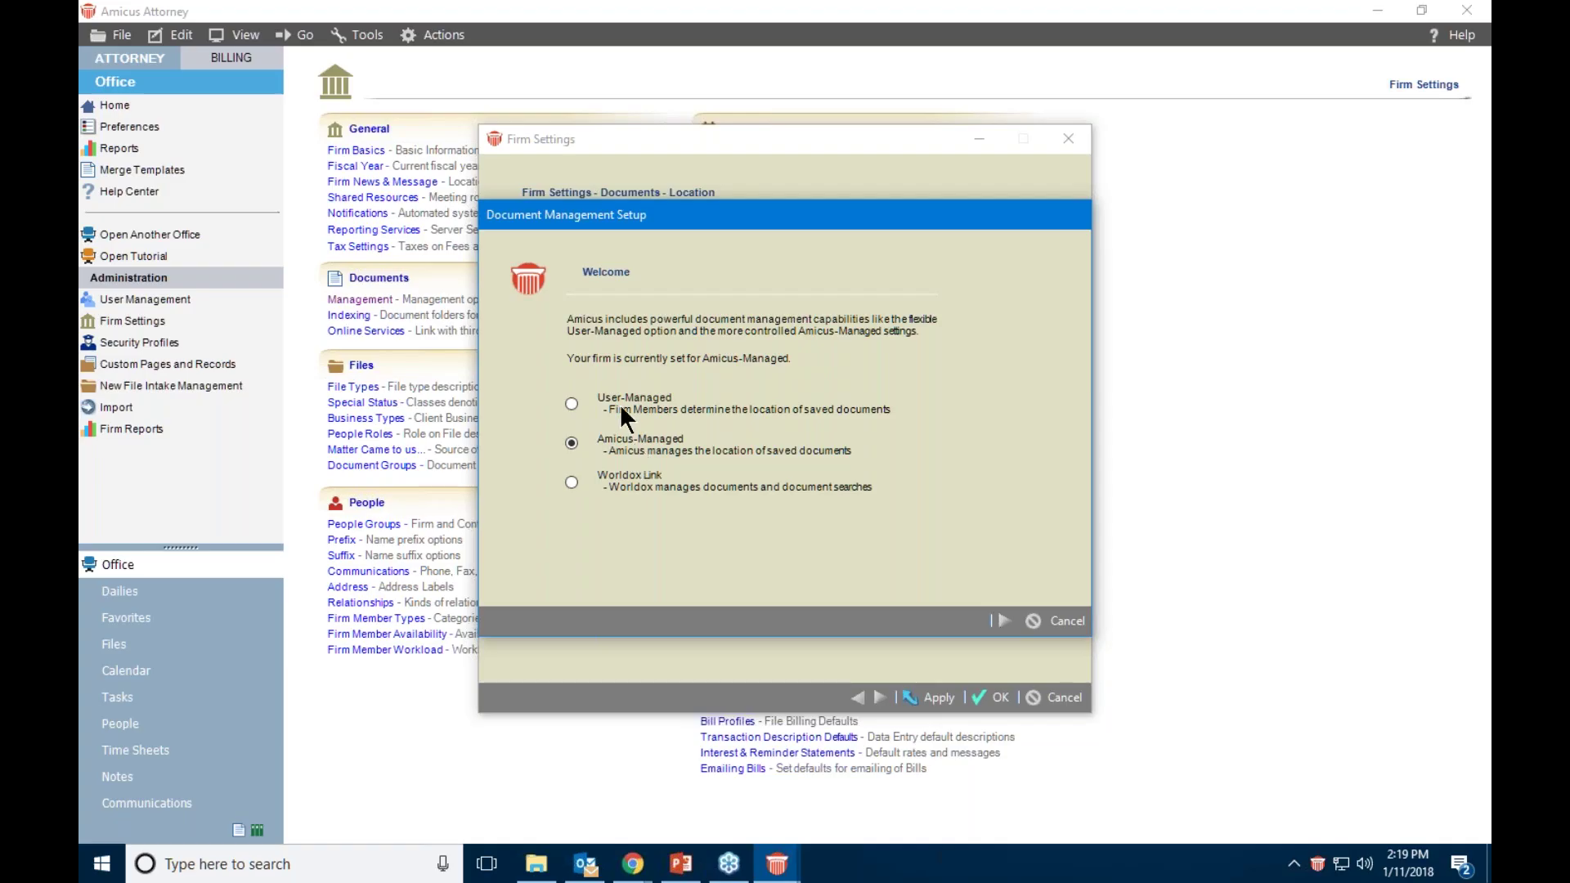
pyautogui.click(1003, 621)
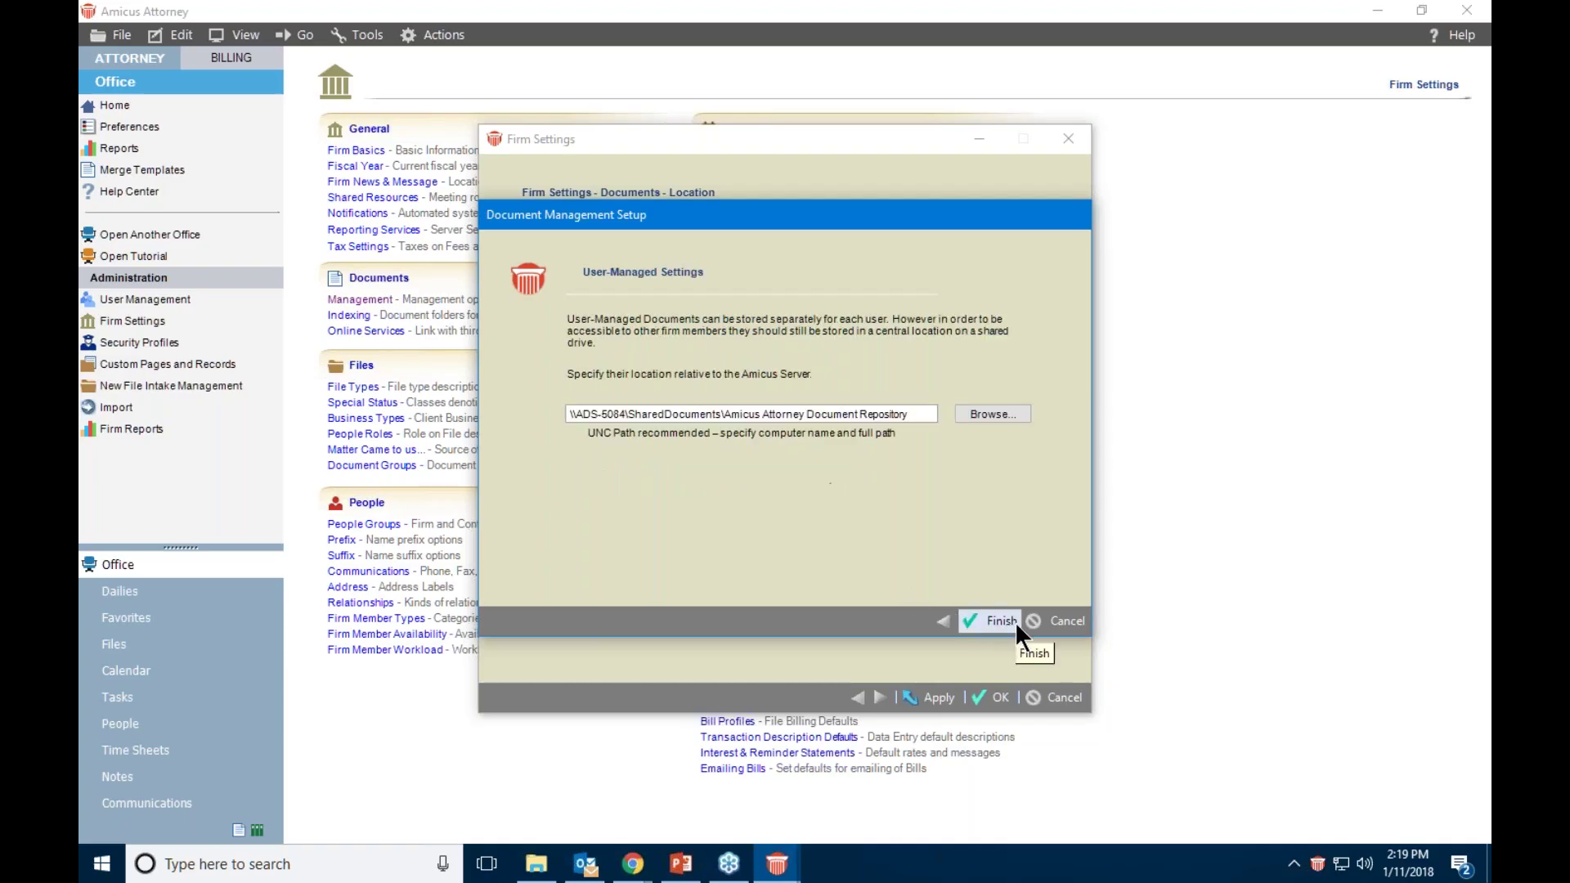
pyautogui.click(1000, 623)
pyautogui.click(578, 342)
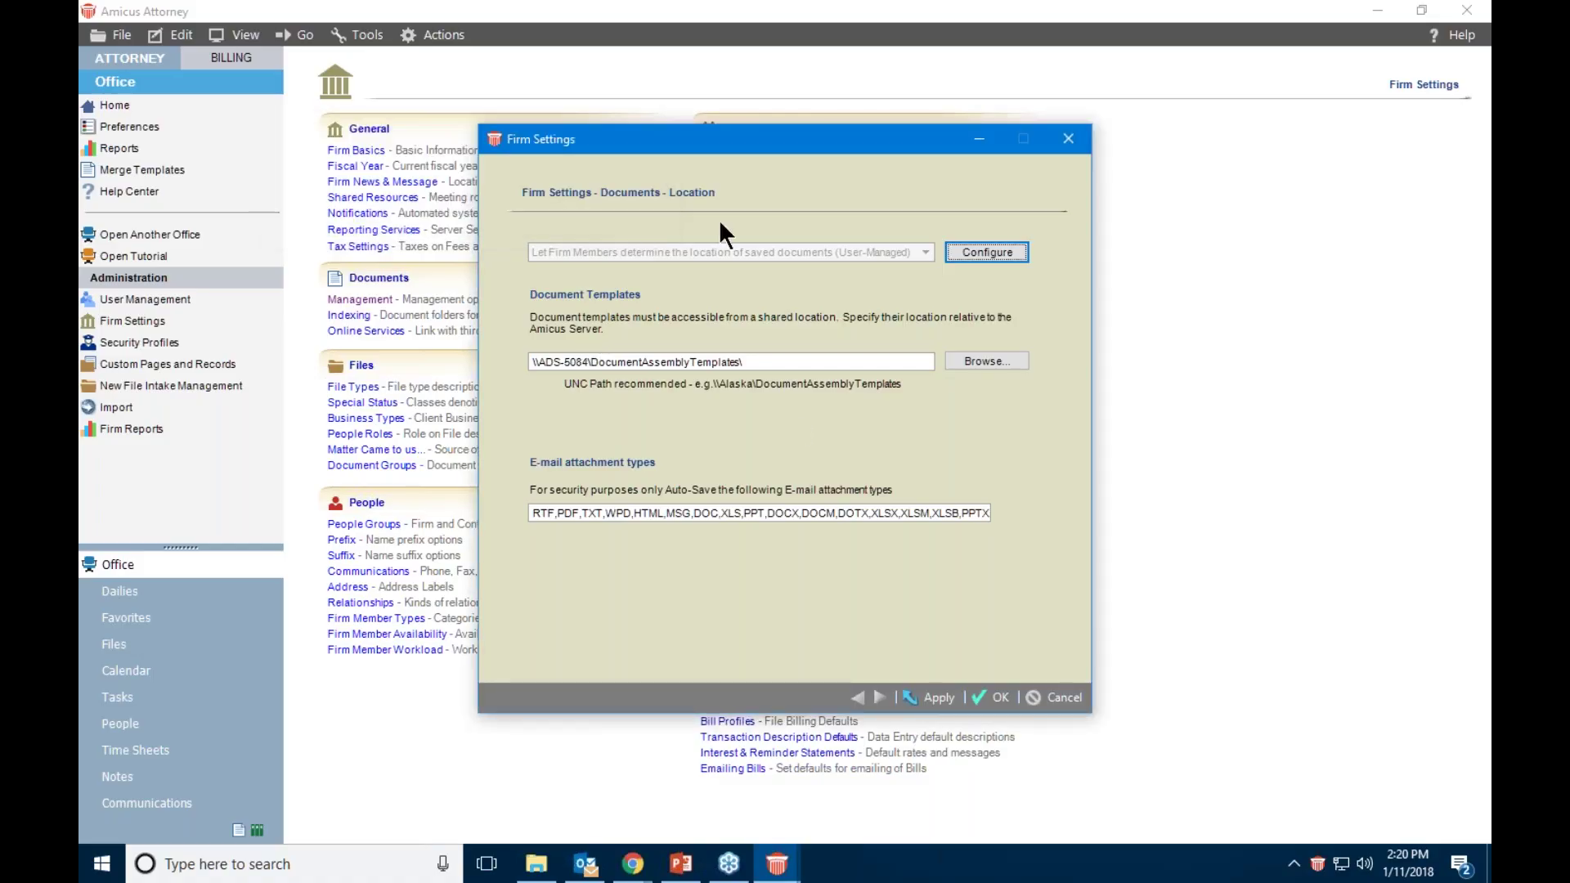
pyautogui.click(1006, 696)
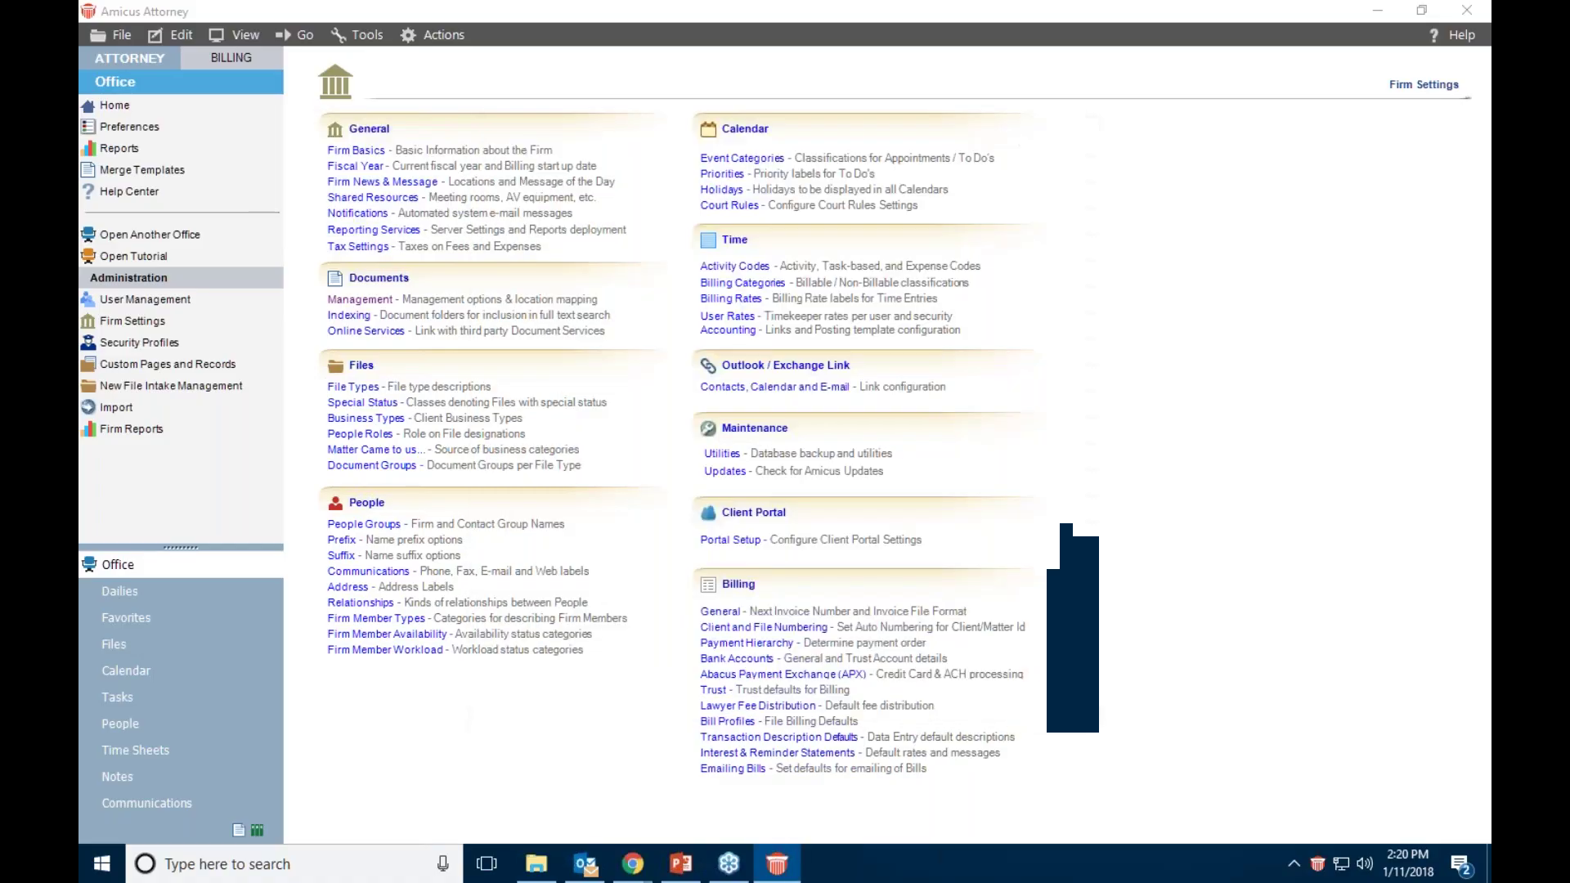
pyautogui.click(373, 304)
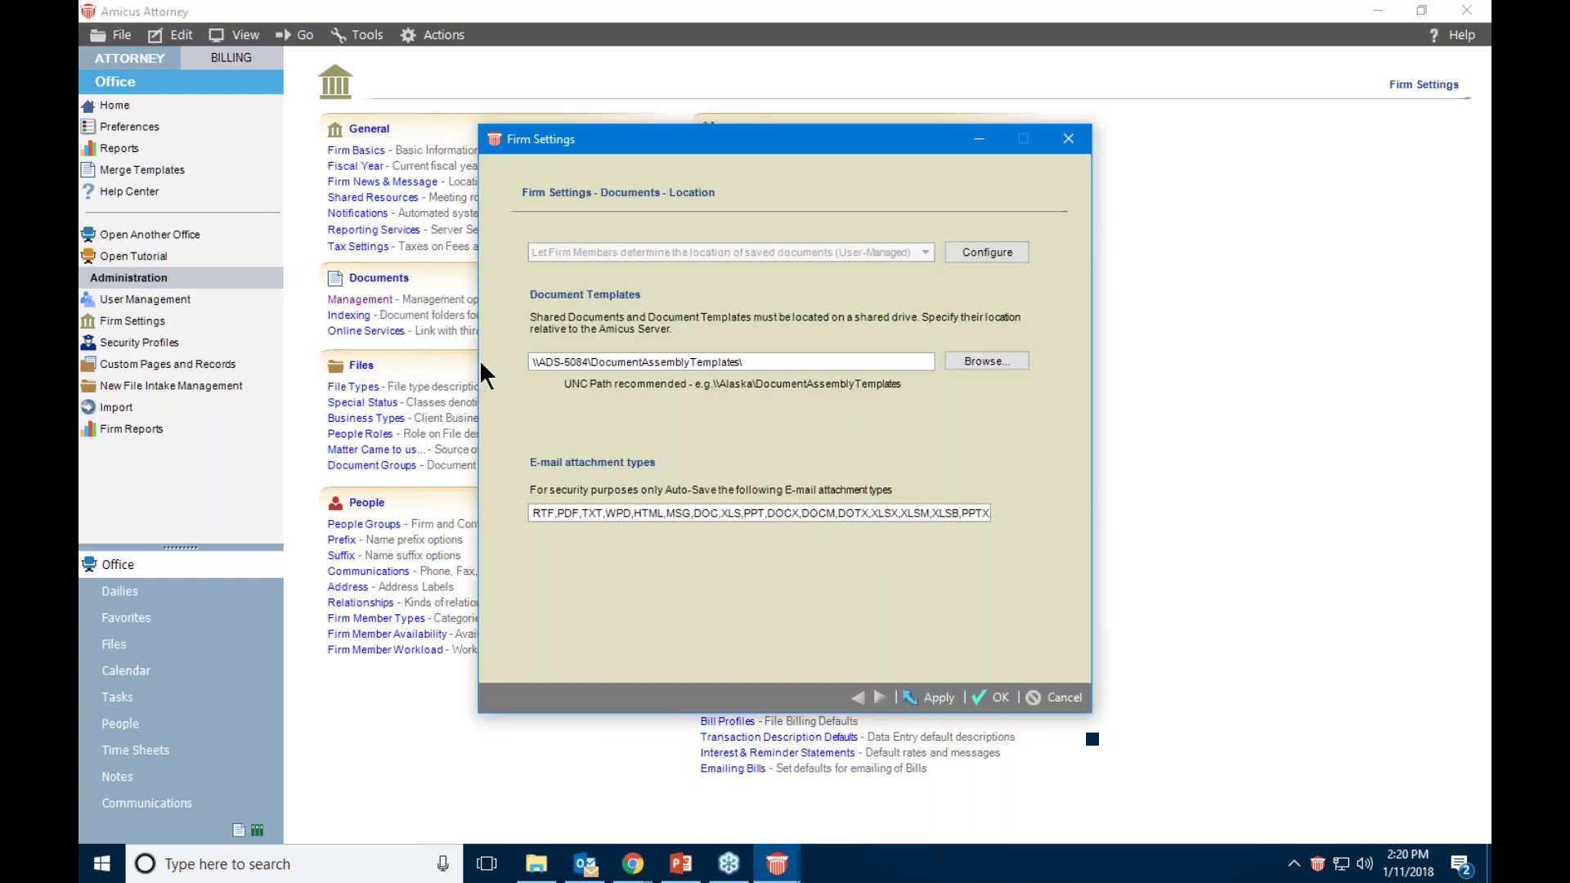
pyautogui.click(1056, 698)
# Reopen the same litigation matter and preview its documents in My Documents, from NatLint down to apx-horizontal-white-tagline
pyautogui.click(114, 646)
pyautogui.doubleClick(363, 181)
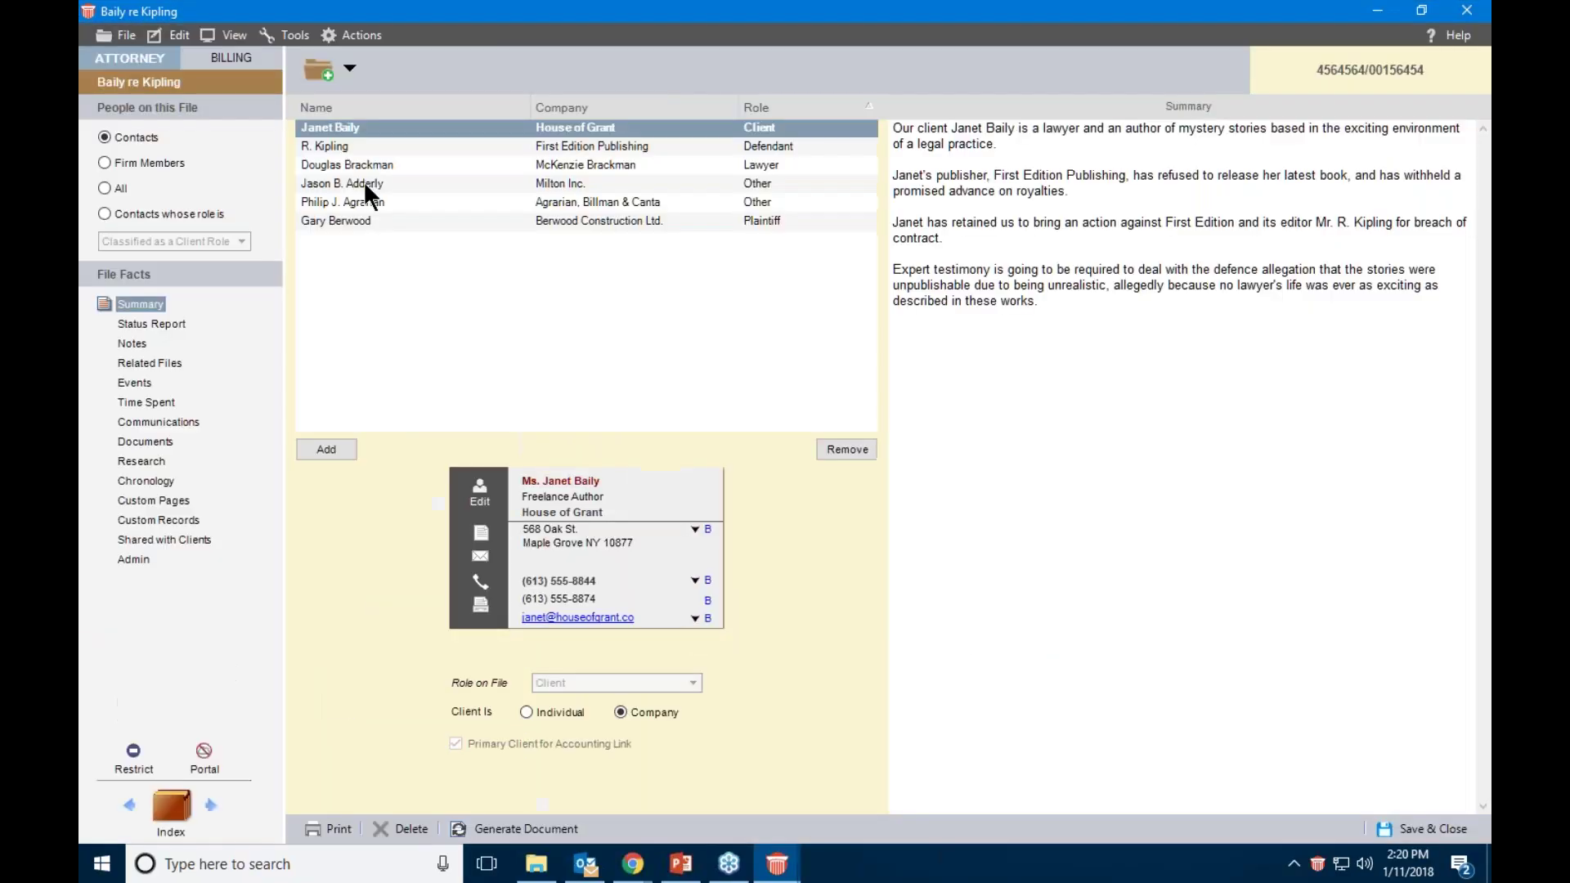
pyautogui.click(156, 446)
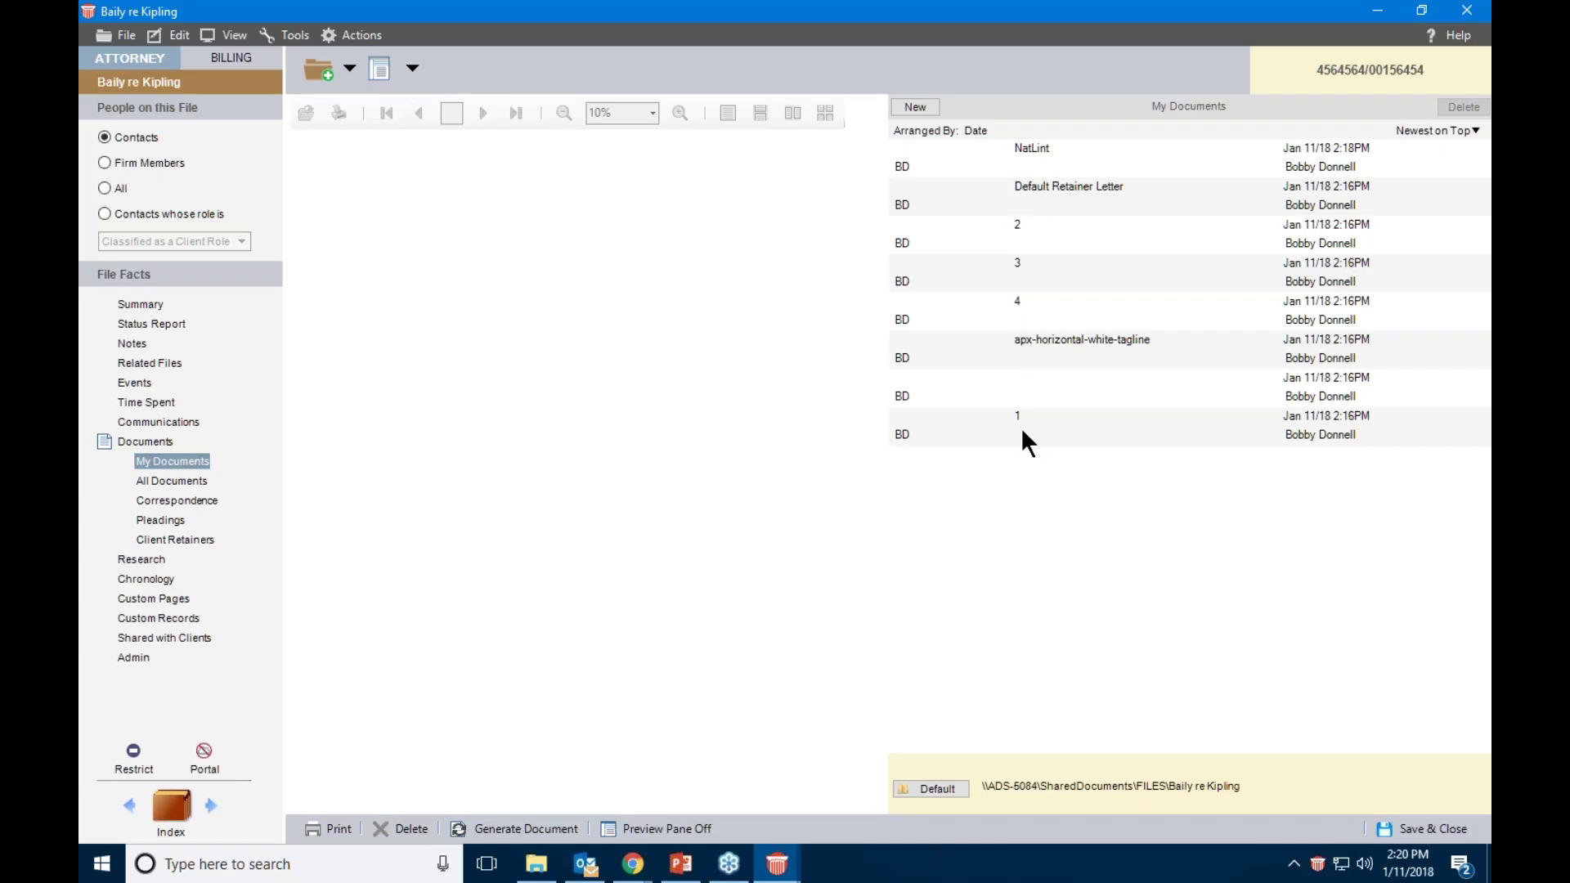
pyautogui.click(1025, 150)
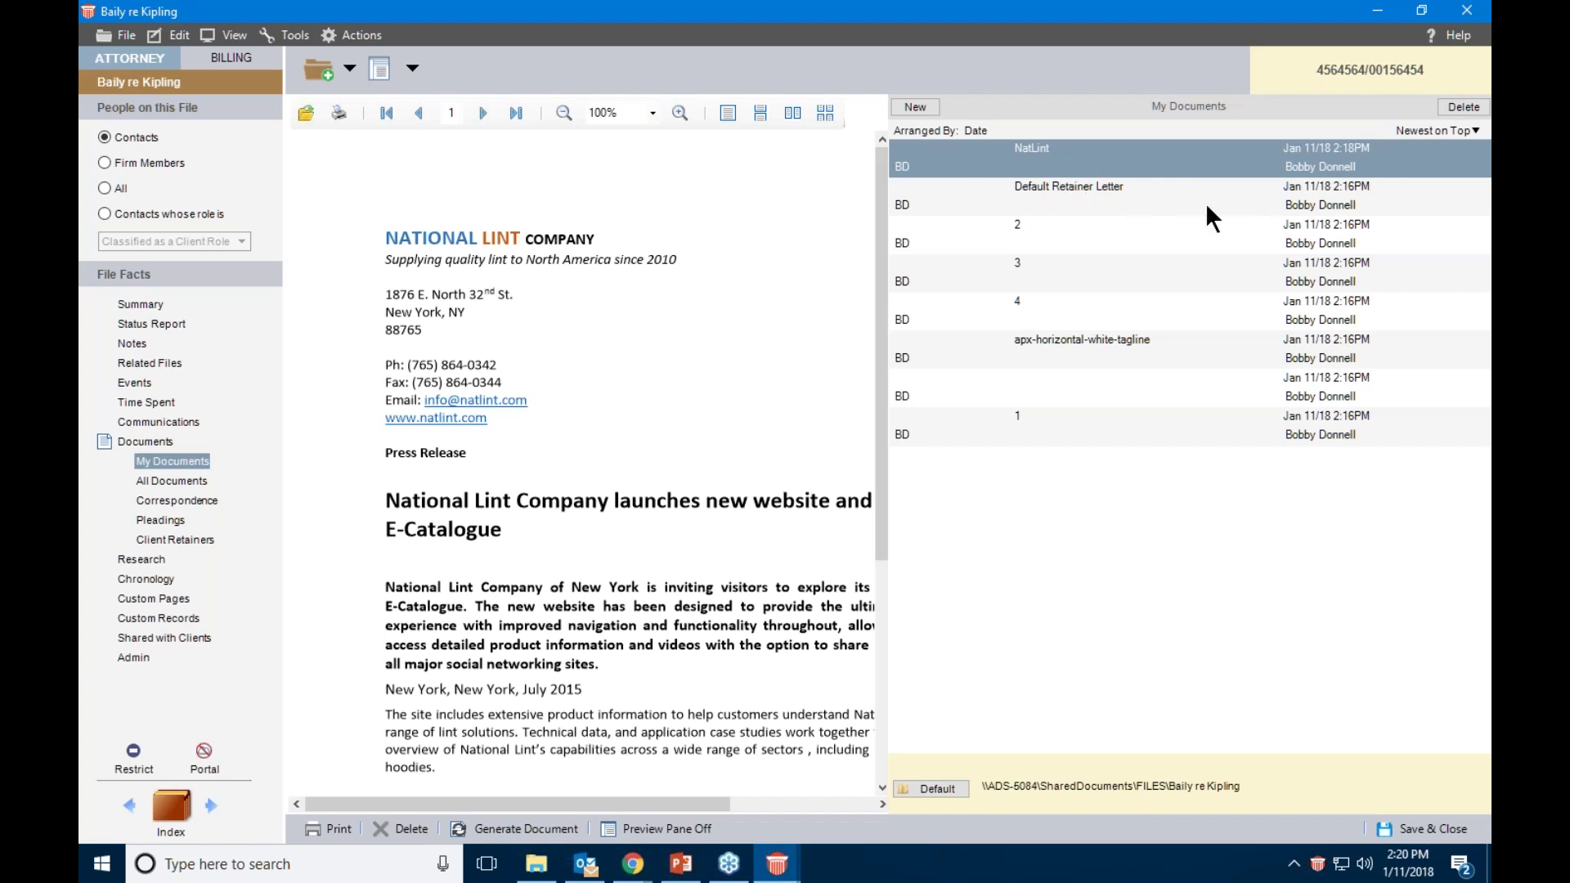
pyautogui.click(1047, 183)
pyautogui.click(1052, 241)
pyautogui.click(1046, 277)
pyautogui.click(1045, 320)
pyautogui.click(1058, 358)
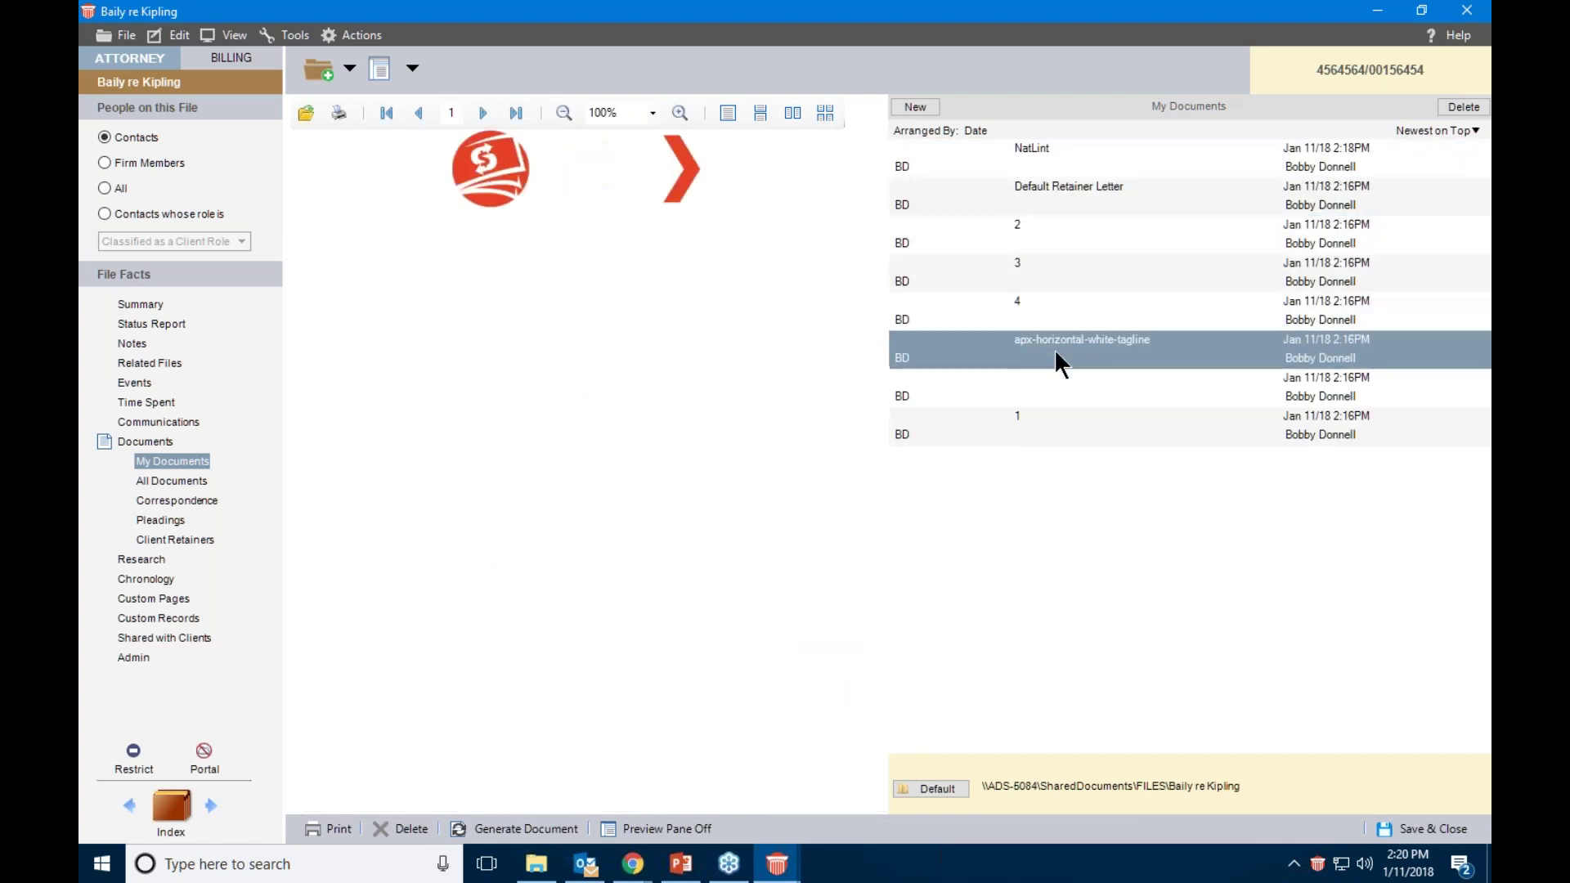
# Examine the open and check-out options in NatLint's document details, cancel them, and close the matter from its summary
pyautogui.doubleClick(1028, 144)
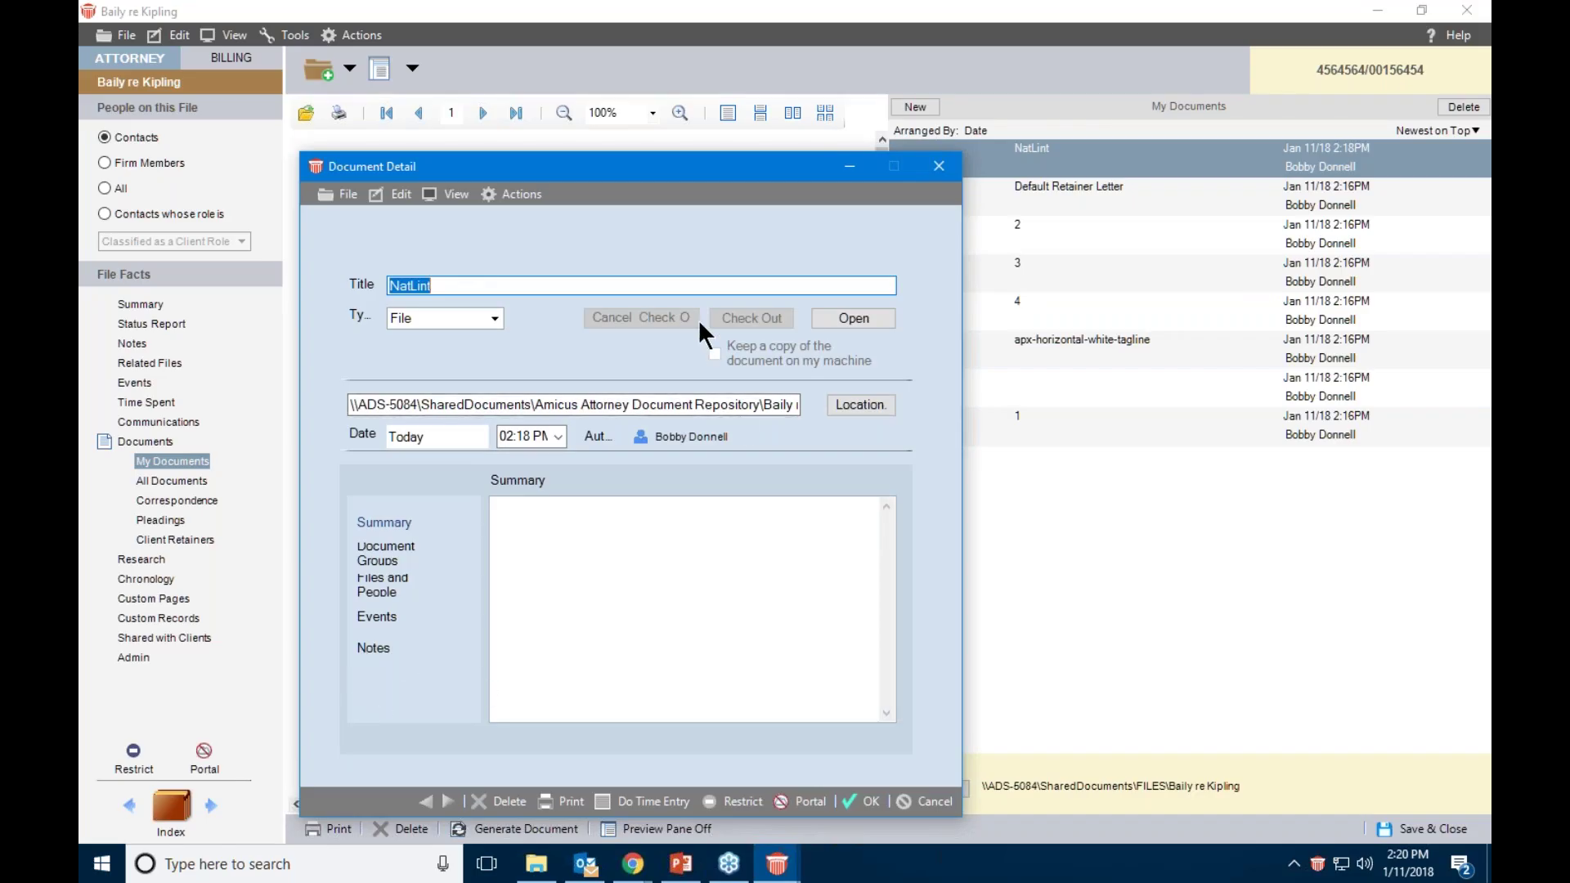
pyautogui.click(845, 321)
pyautogui.click(846, 322)
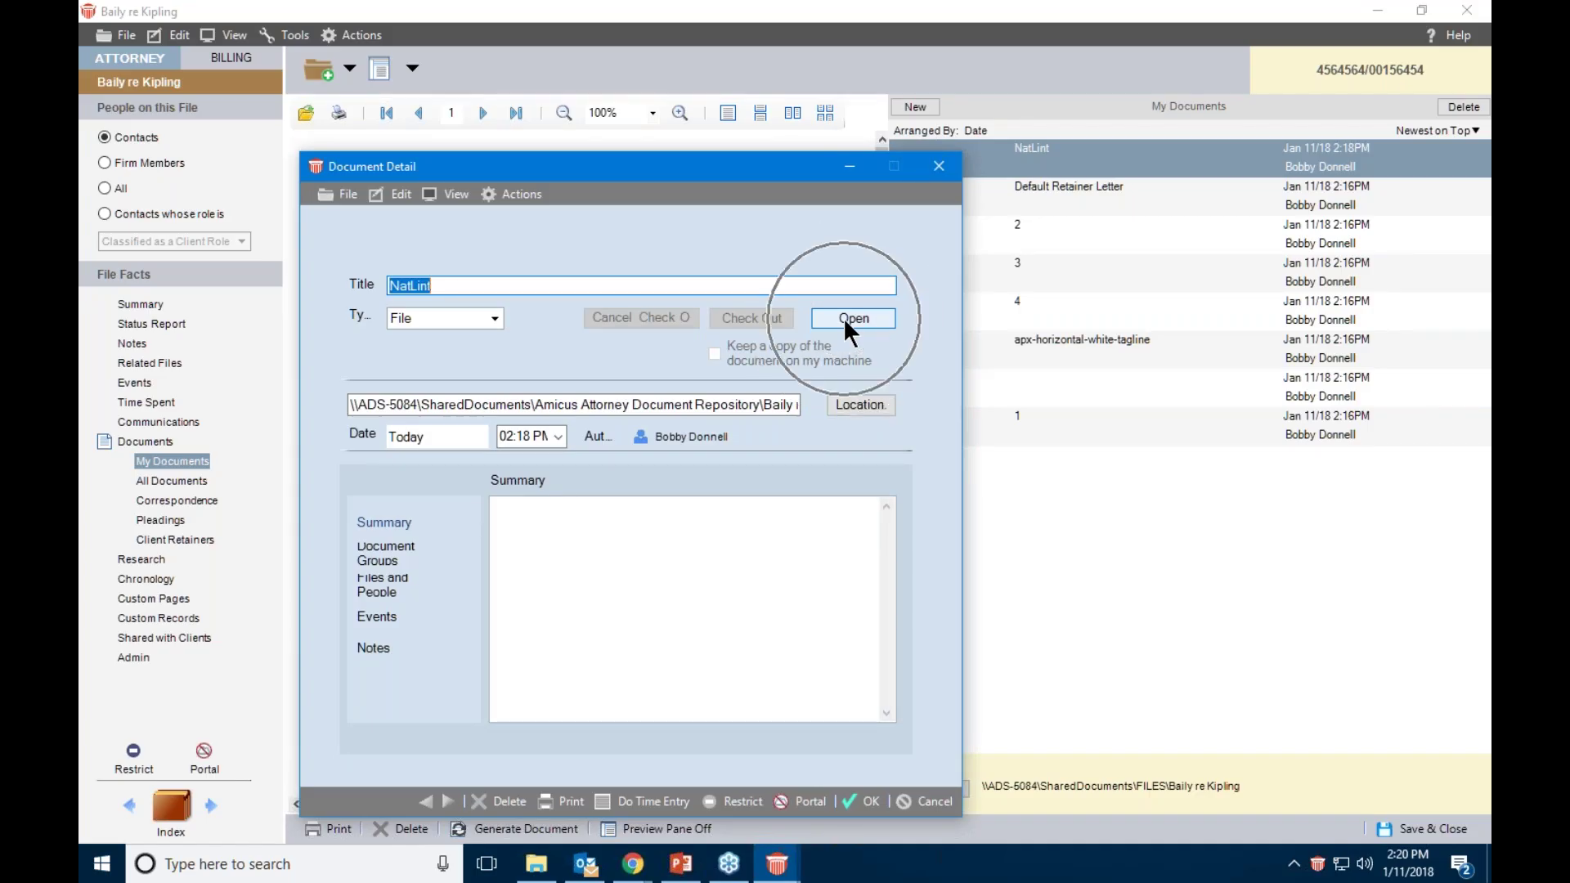
pyautogui.click(929, 803)
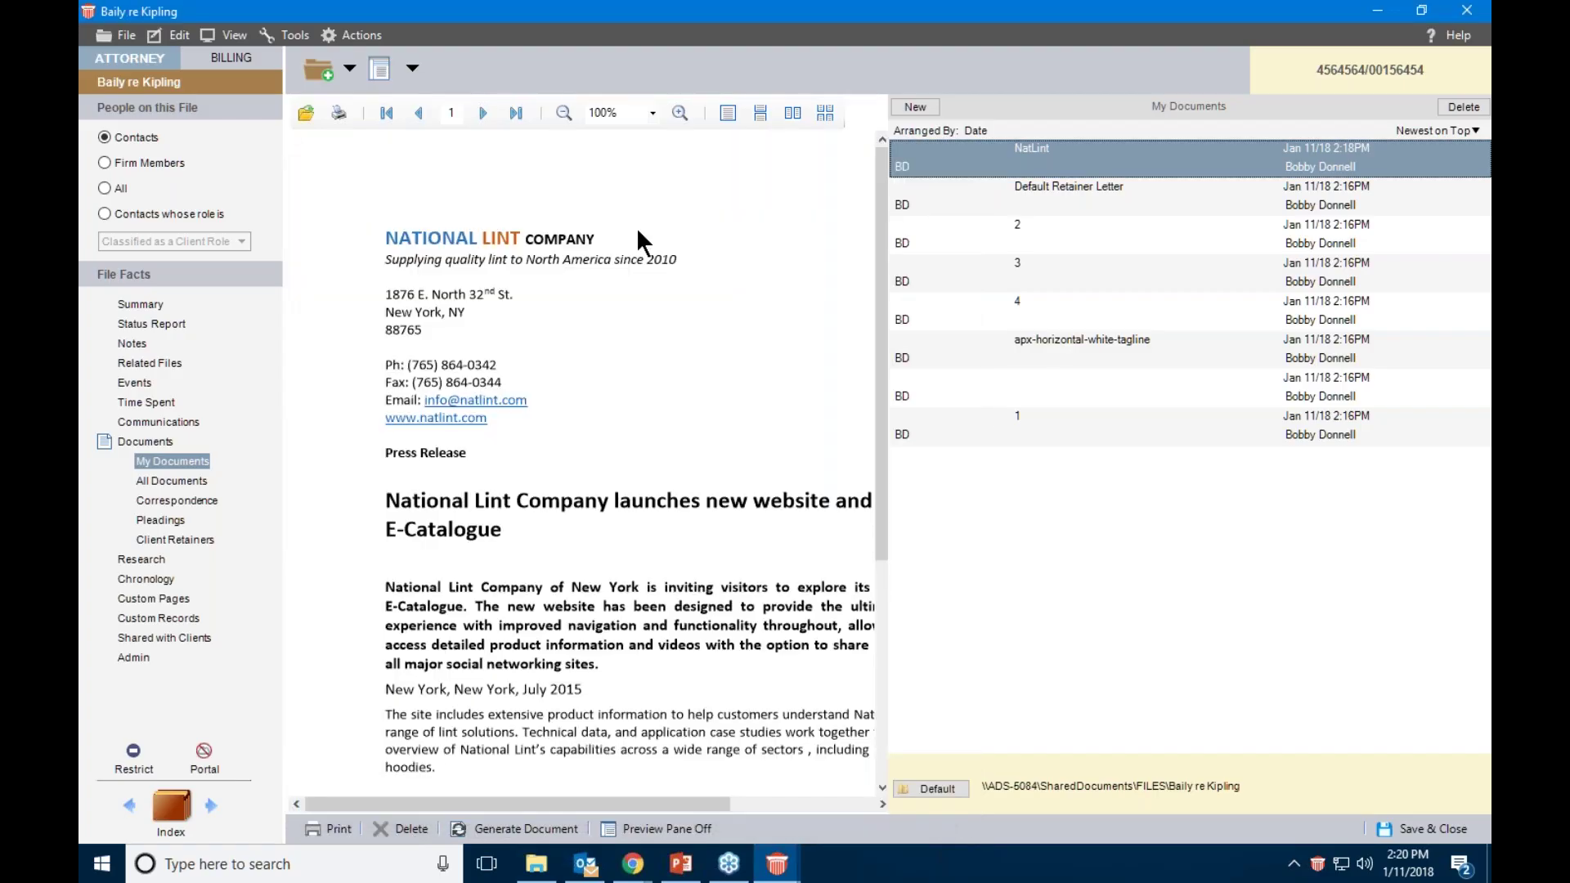
pyautogui.click(135, 306)
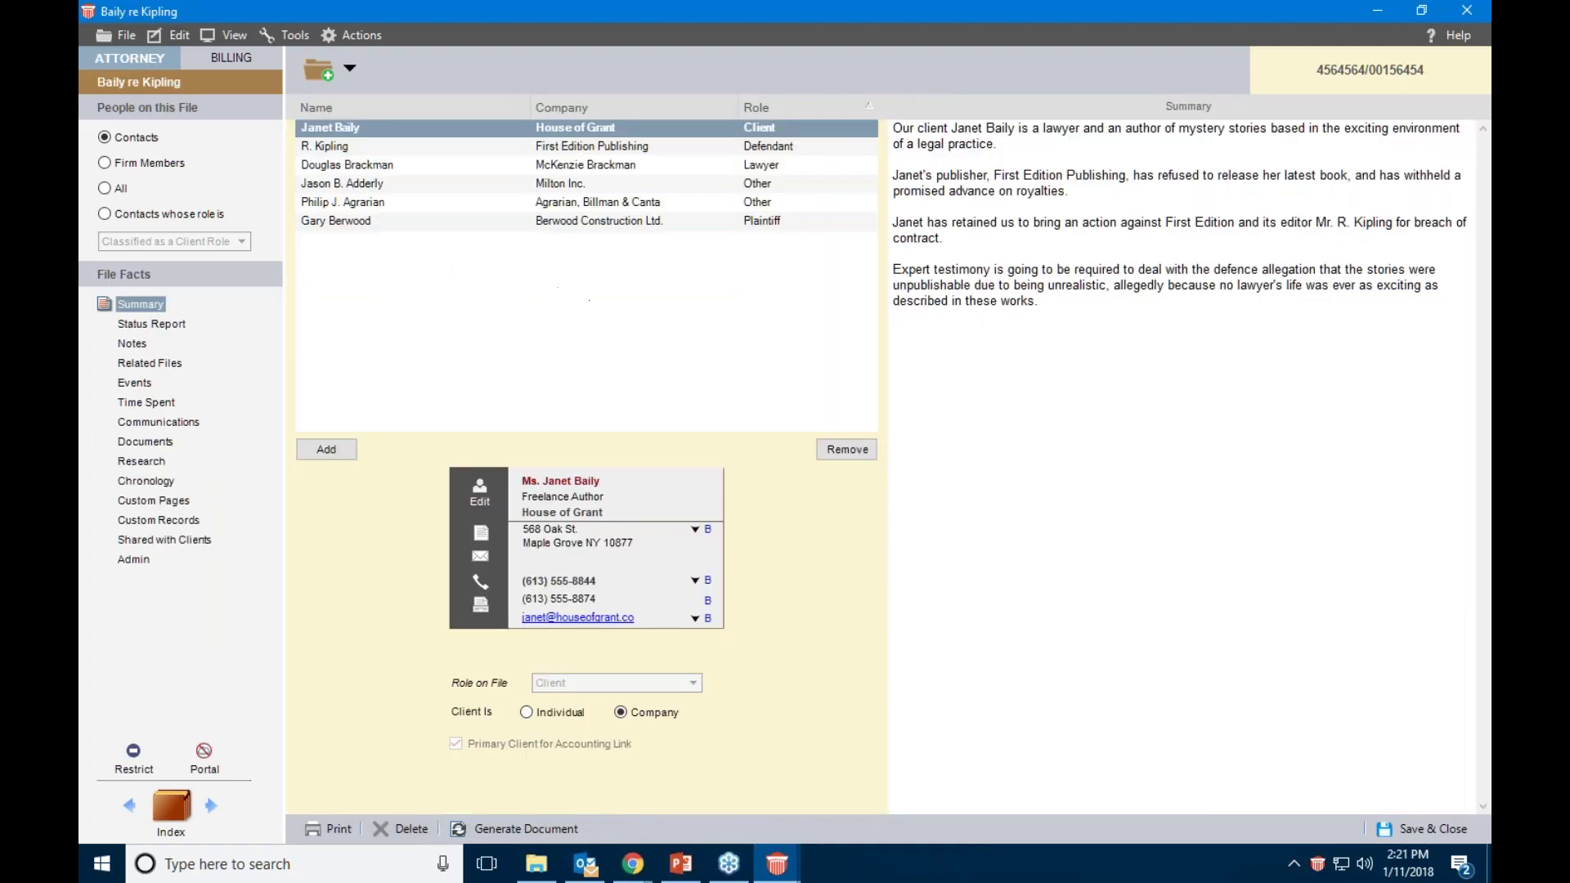
pyautogui.press('Escape')
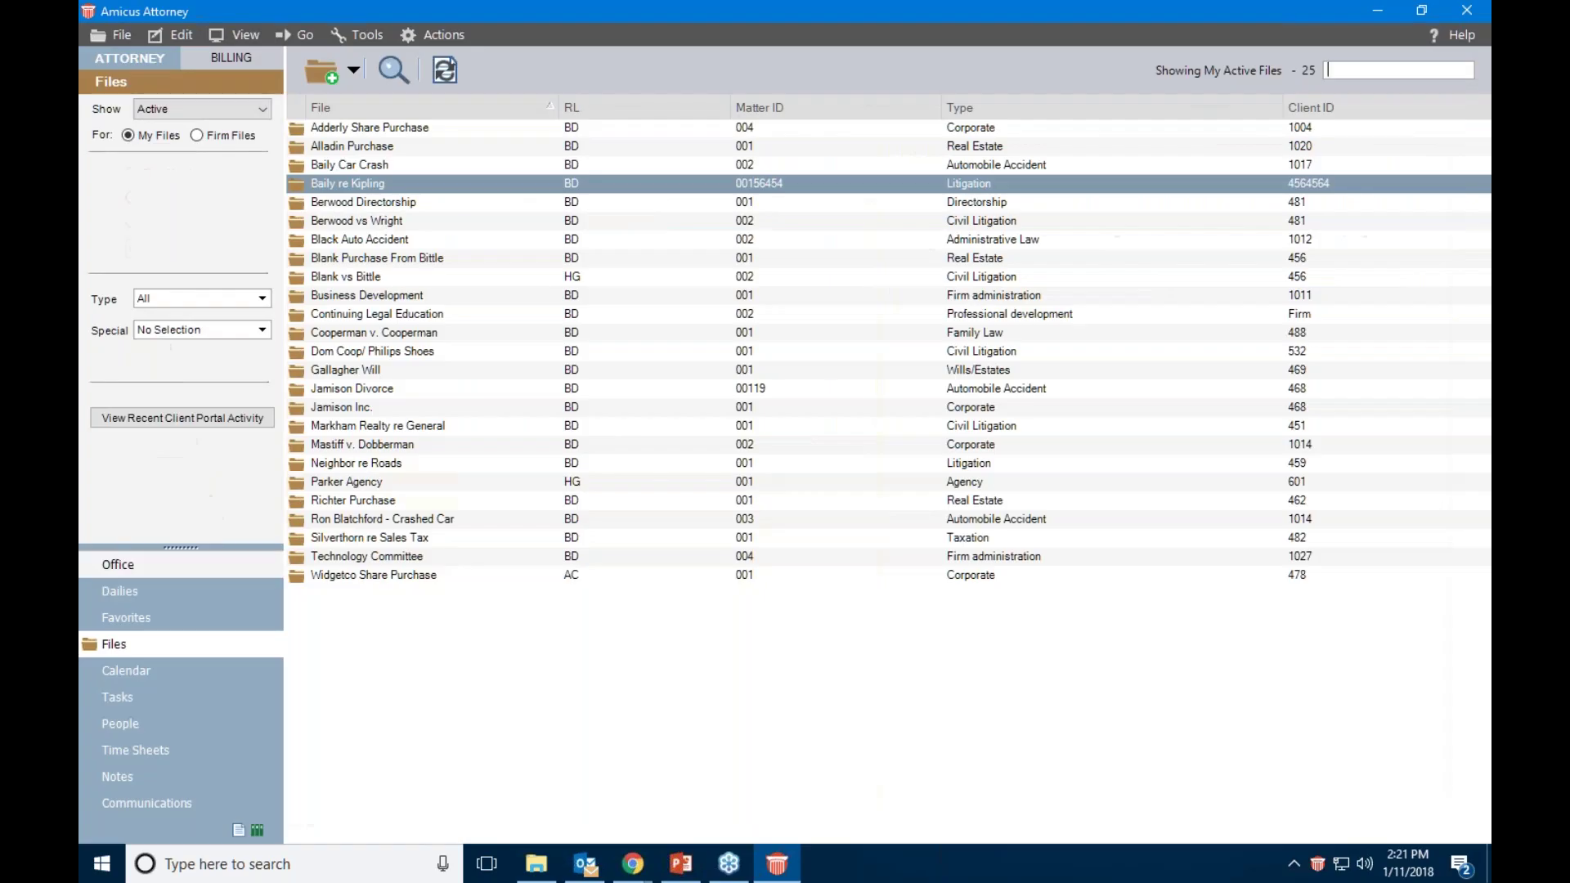
pyautogui.click(118, 564)
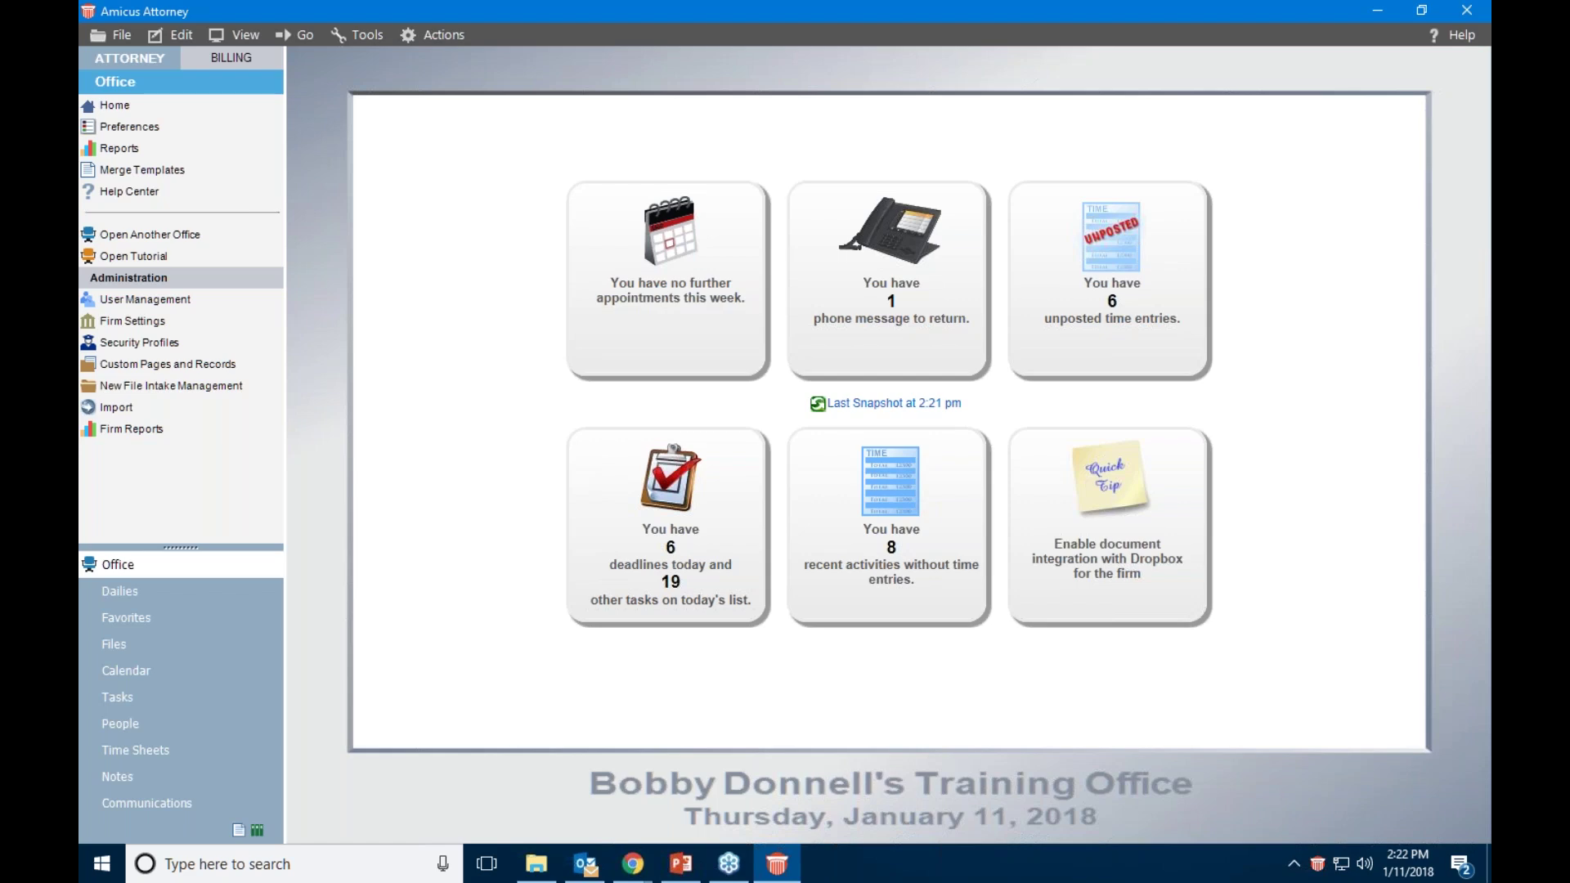
pyautogui.click(729, 863)
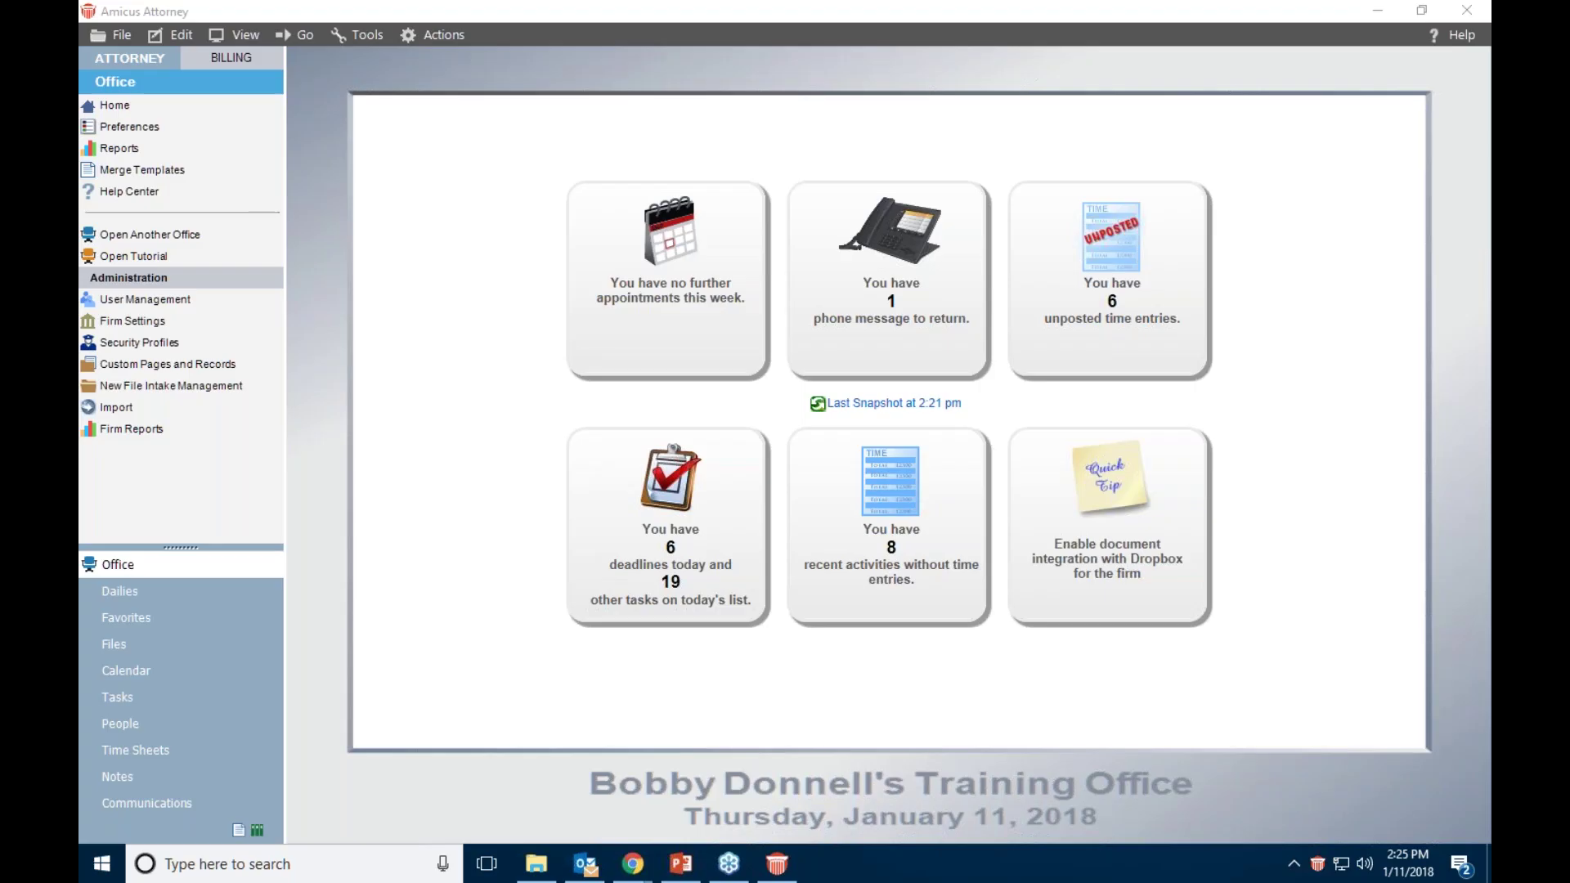
pyautogui.click(114, 644)
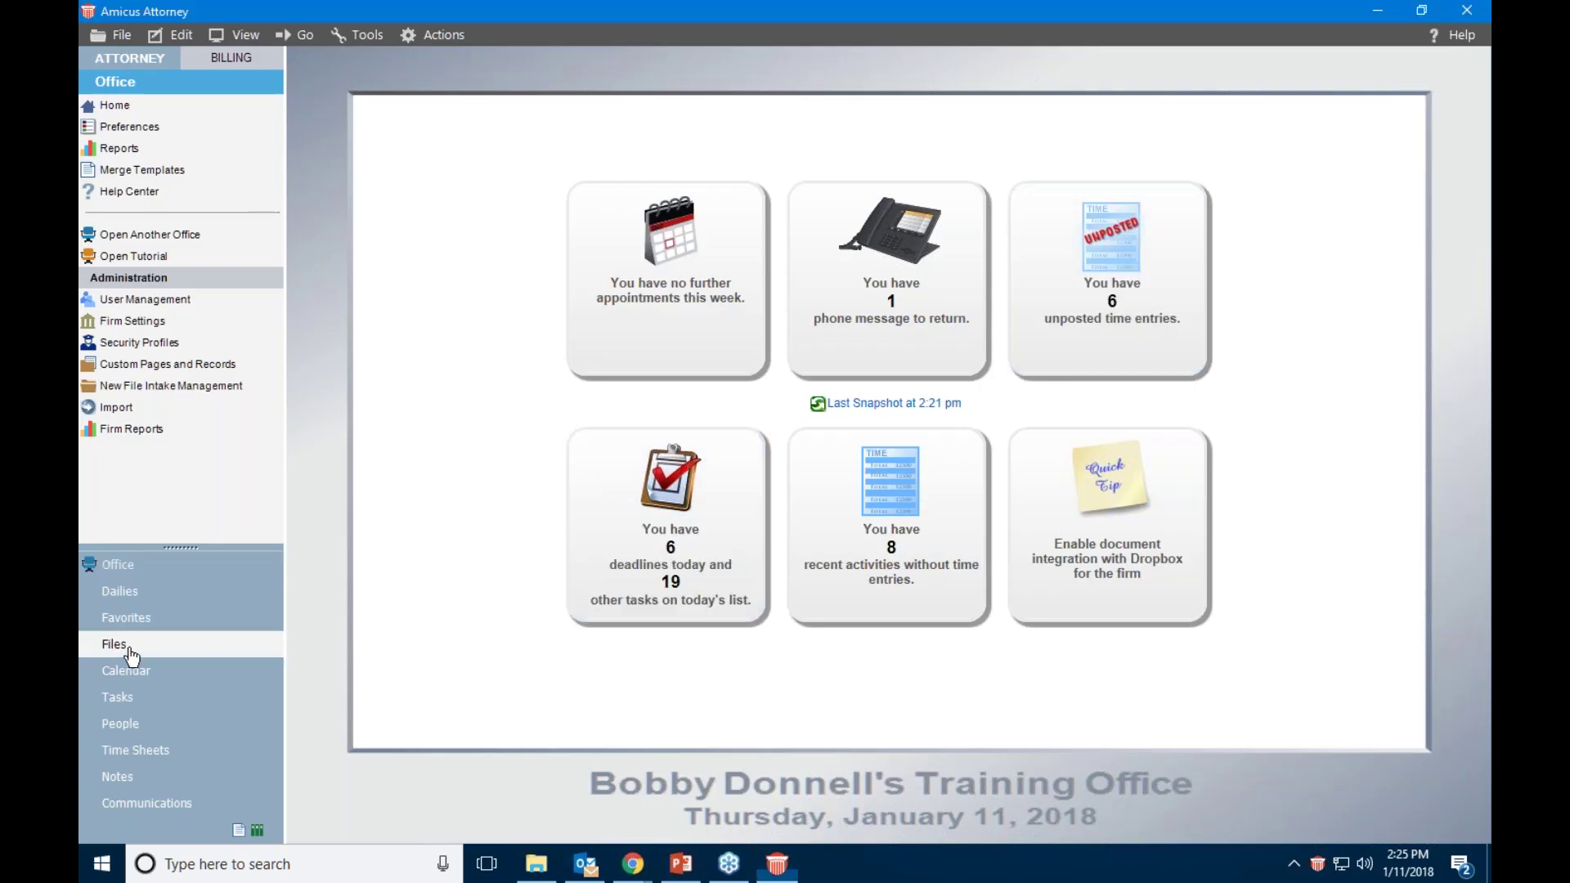
# Configure the firm's document management as Amicus-Managed with \\ADS-5084\SharedDocuments\Amicus Attorney Document Repository as the repository location
pyautogui.click(123, 564)
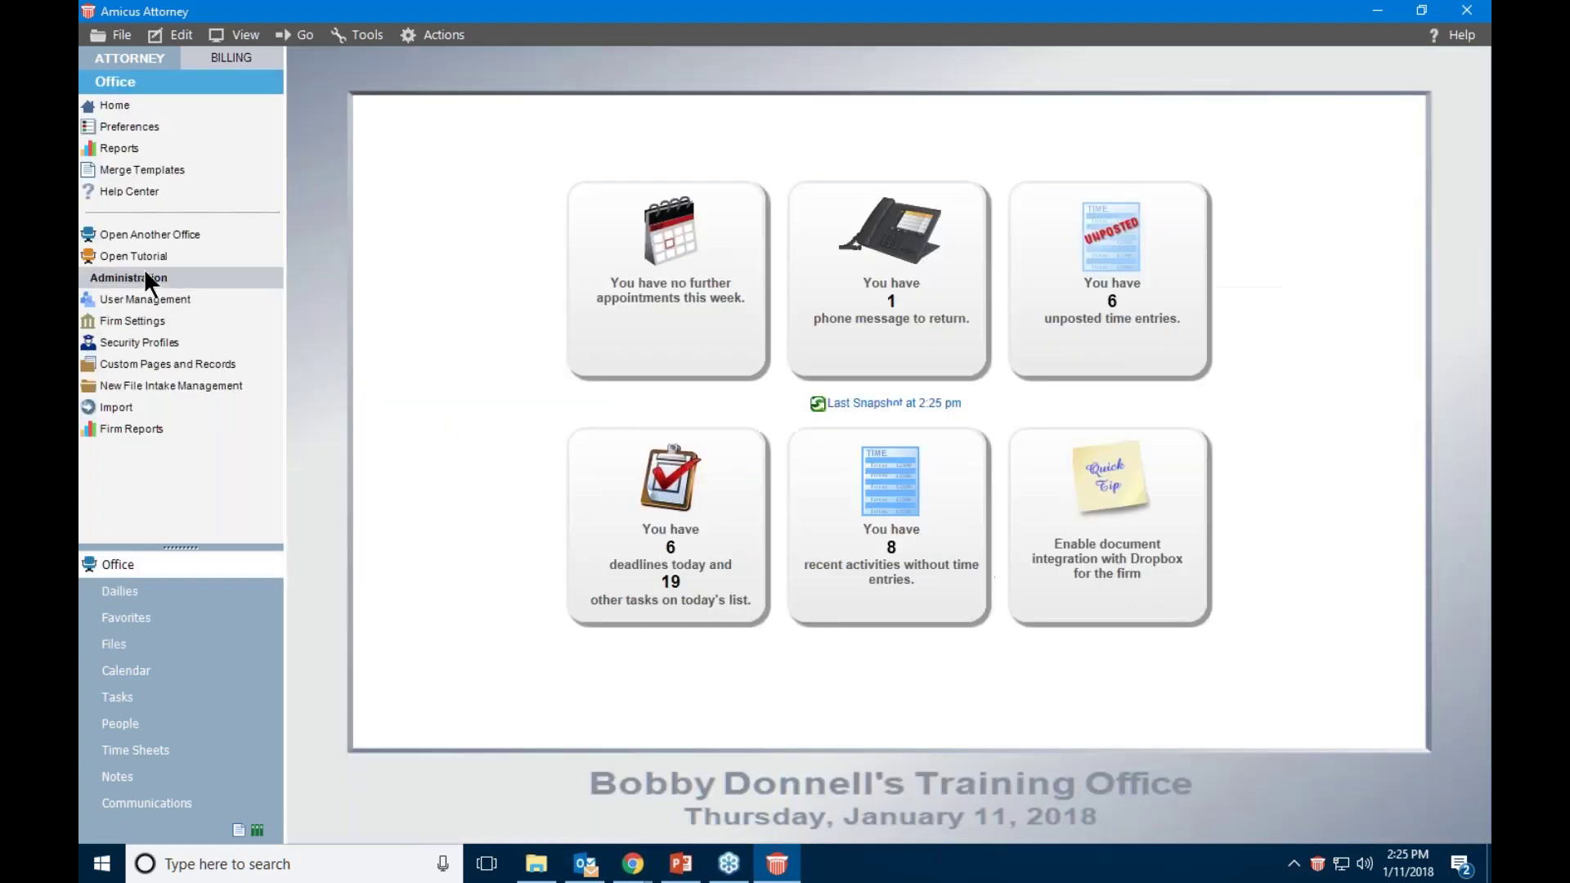
pyautogui.click(129, 323)
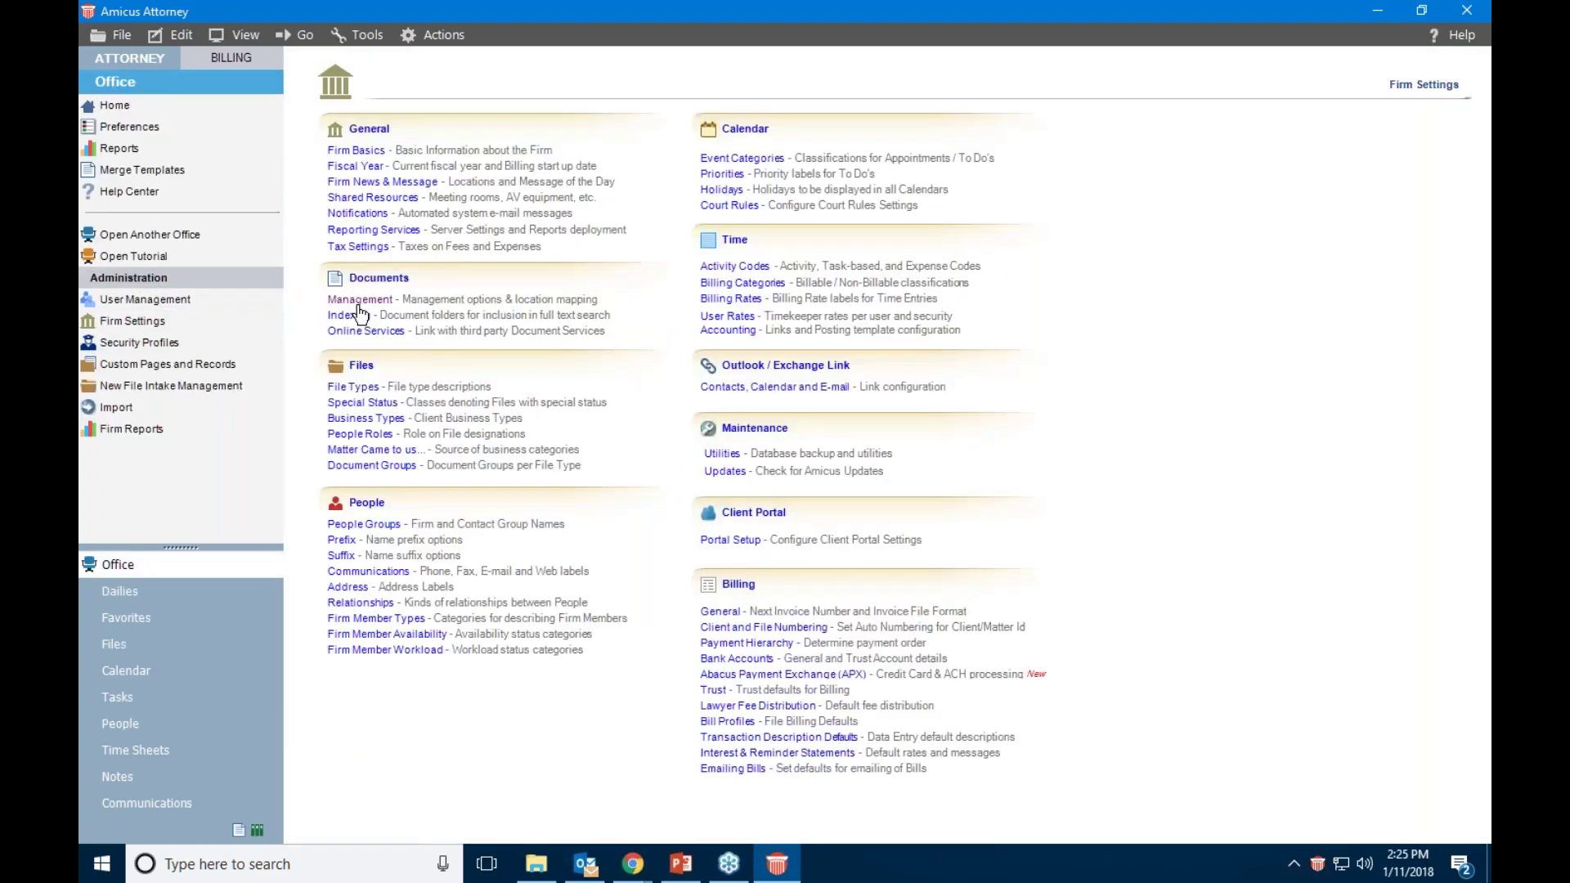
pyautogui.click(359, 300)
pyautogui.click(956, 248)
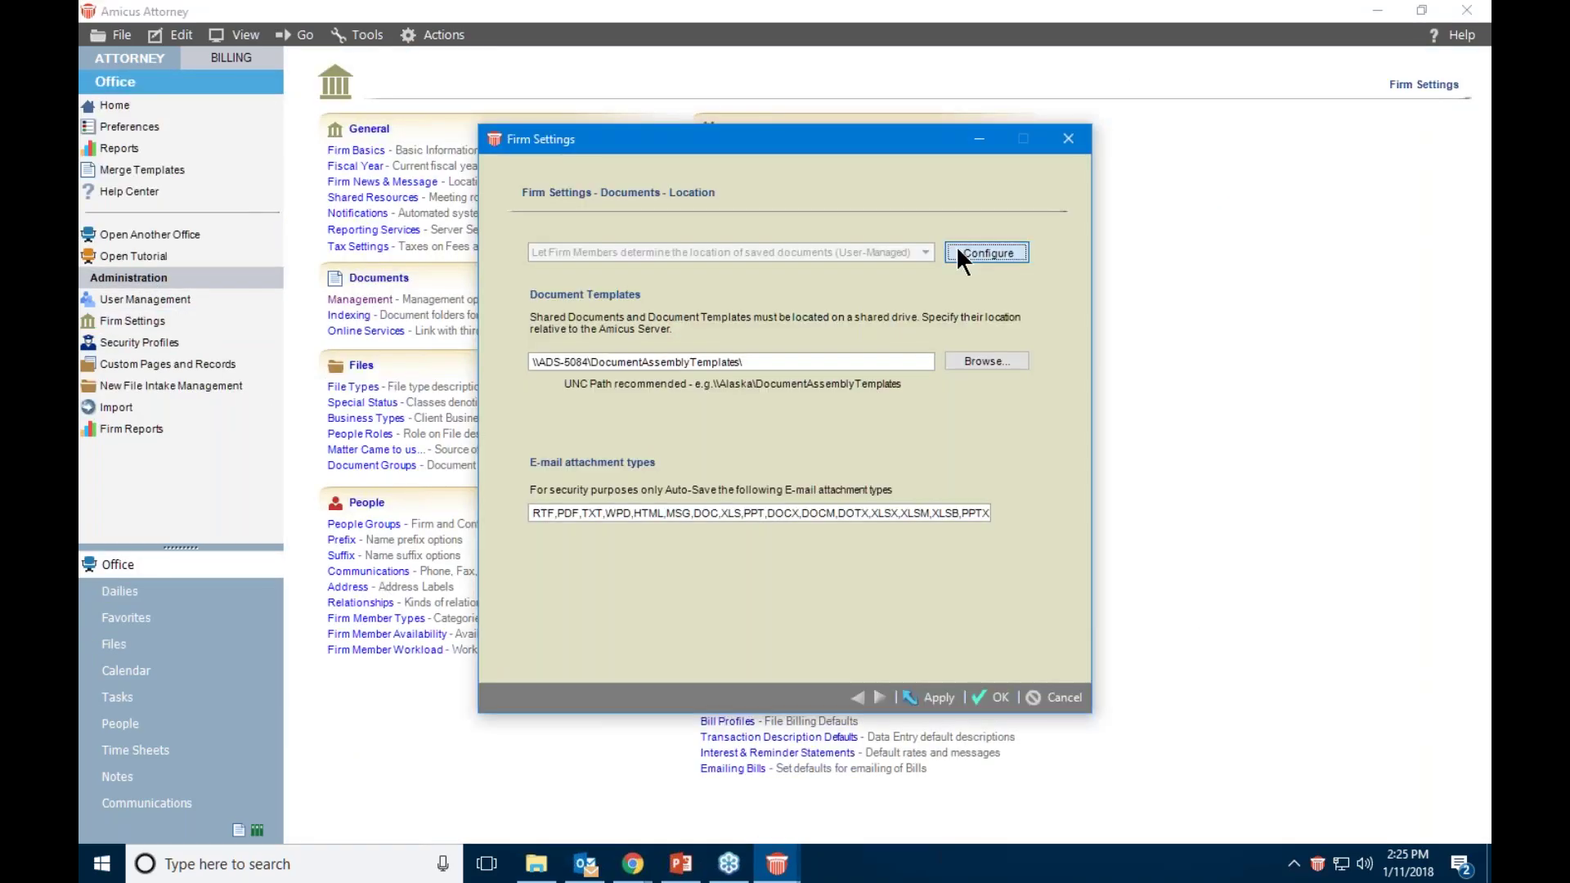
pyautogui.click(1008, 622)
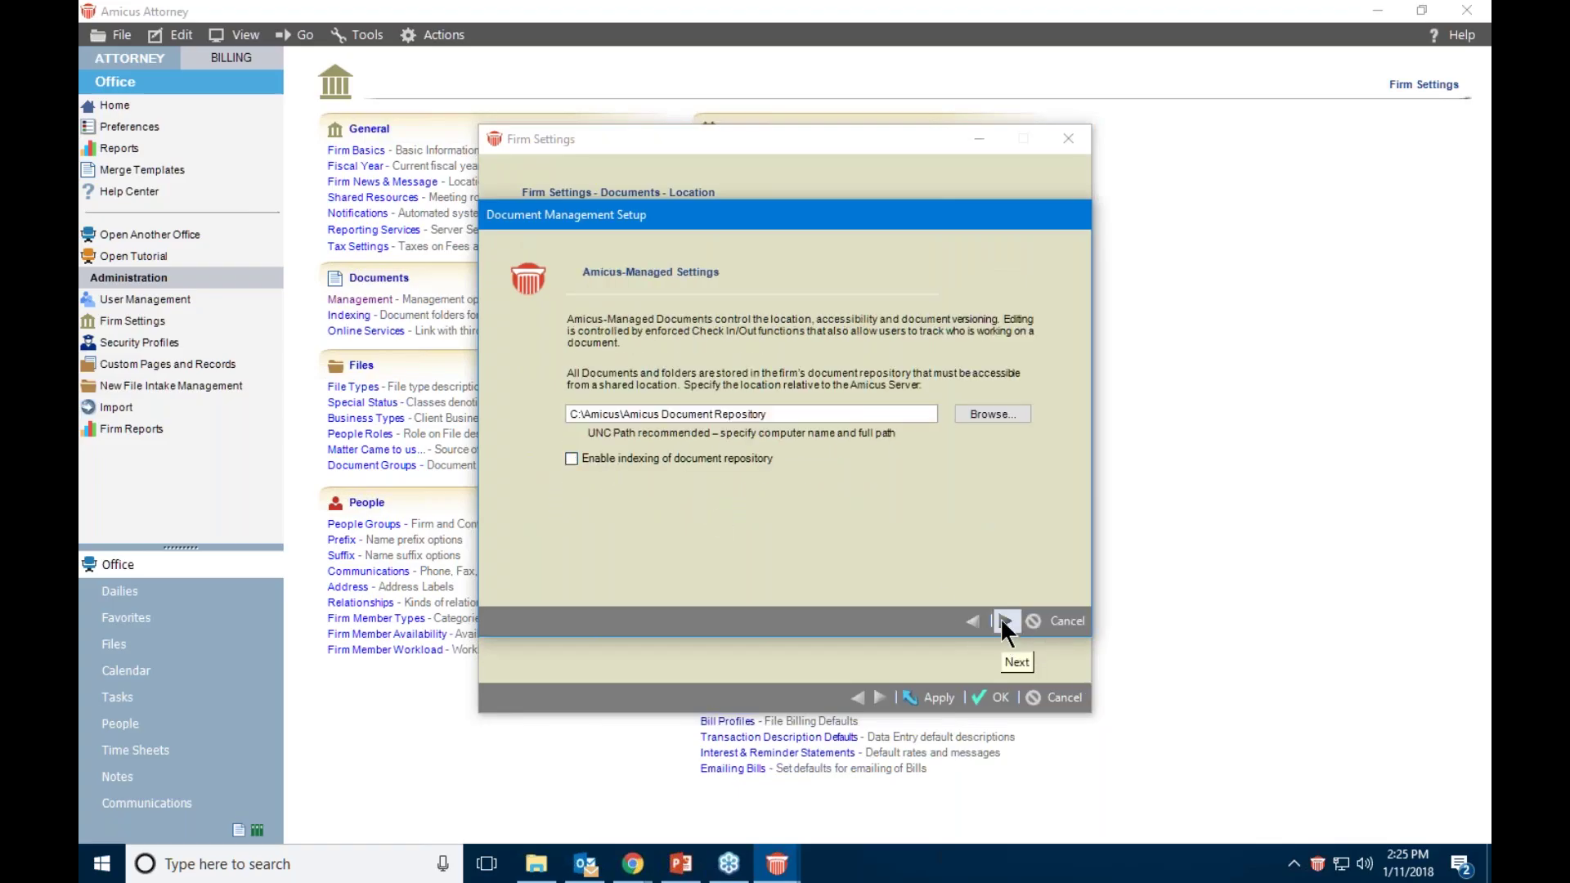
pyautogui.moveTo(932, 414); pyautogui.dragTo(381, 413)
pyautogui.hotkey('ctrl', 'v')
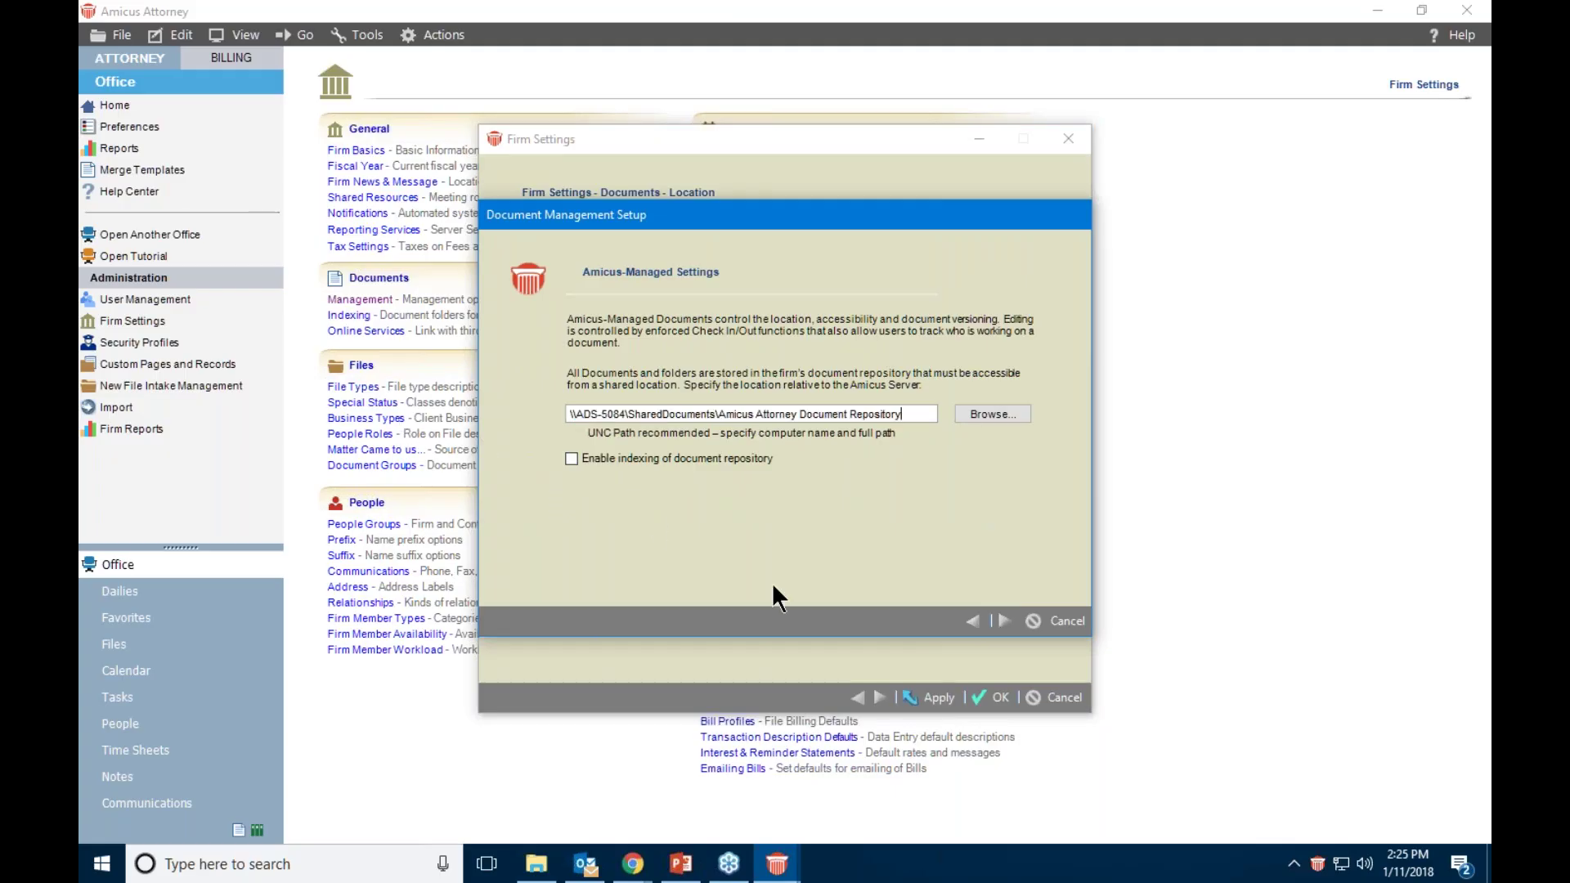
# Run the document conversion with Move to document repository, dismiss the list of missing documents, and save the firm settings
pyautogui.click(1004, 622)
pyautogui.click(991, 620)
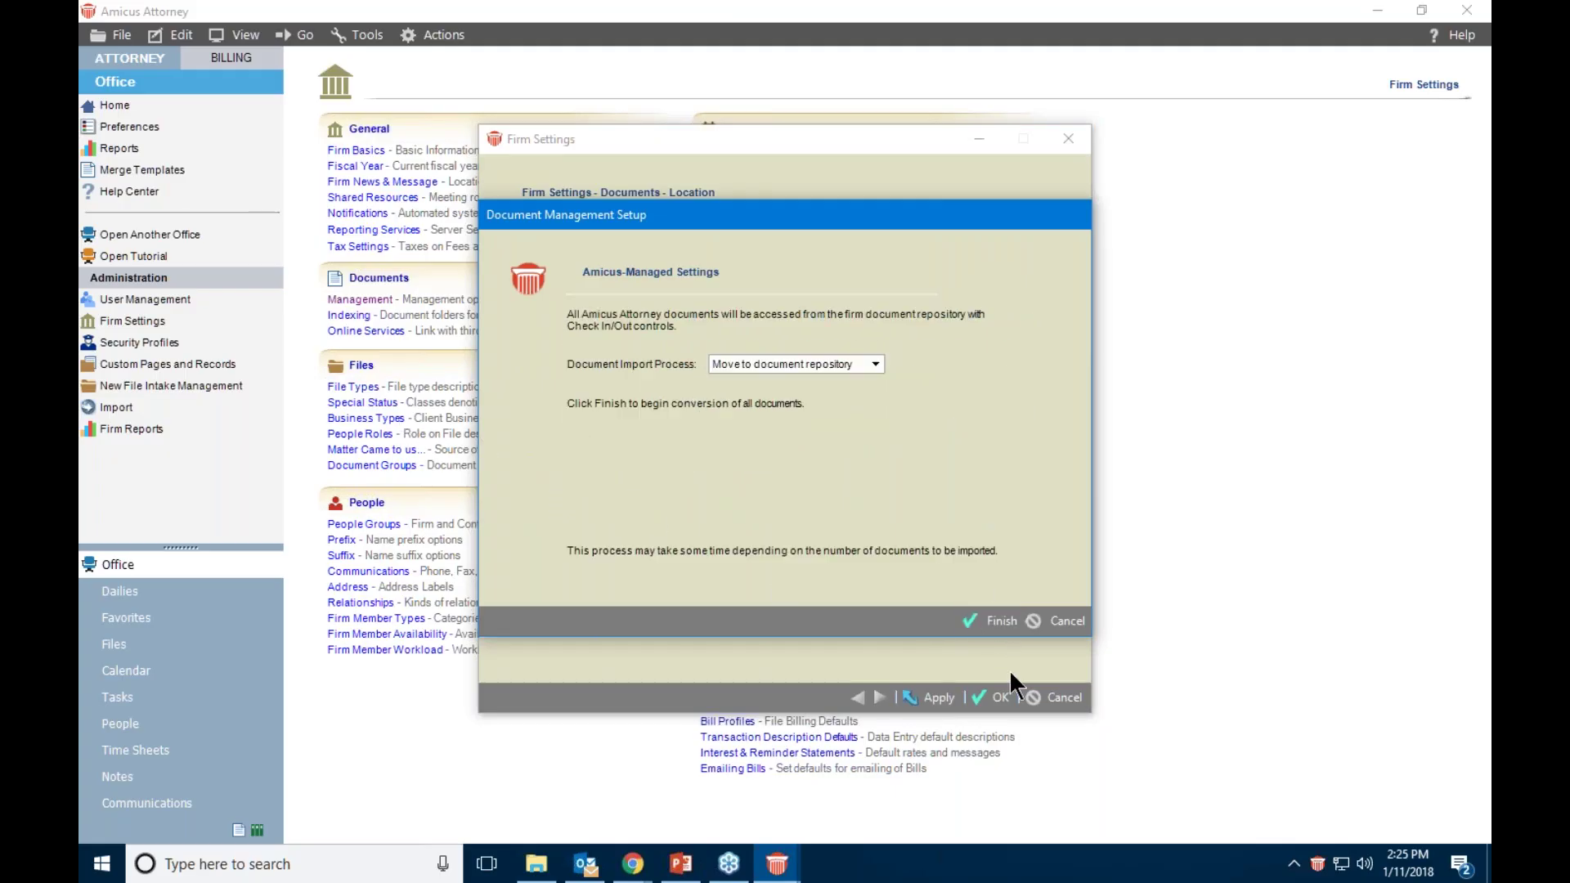
pyautogui.click(584, 384)
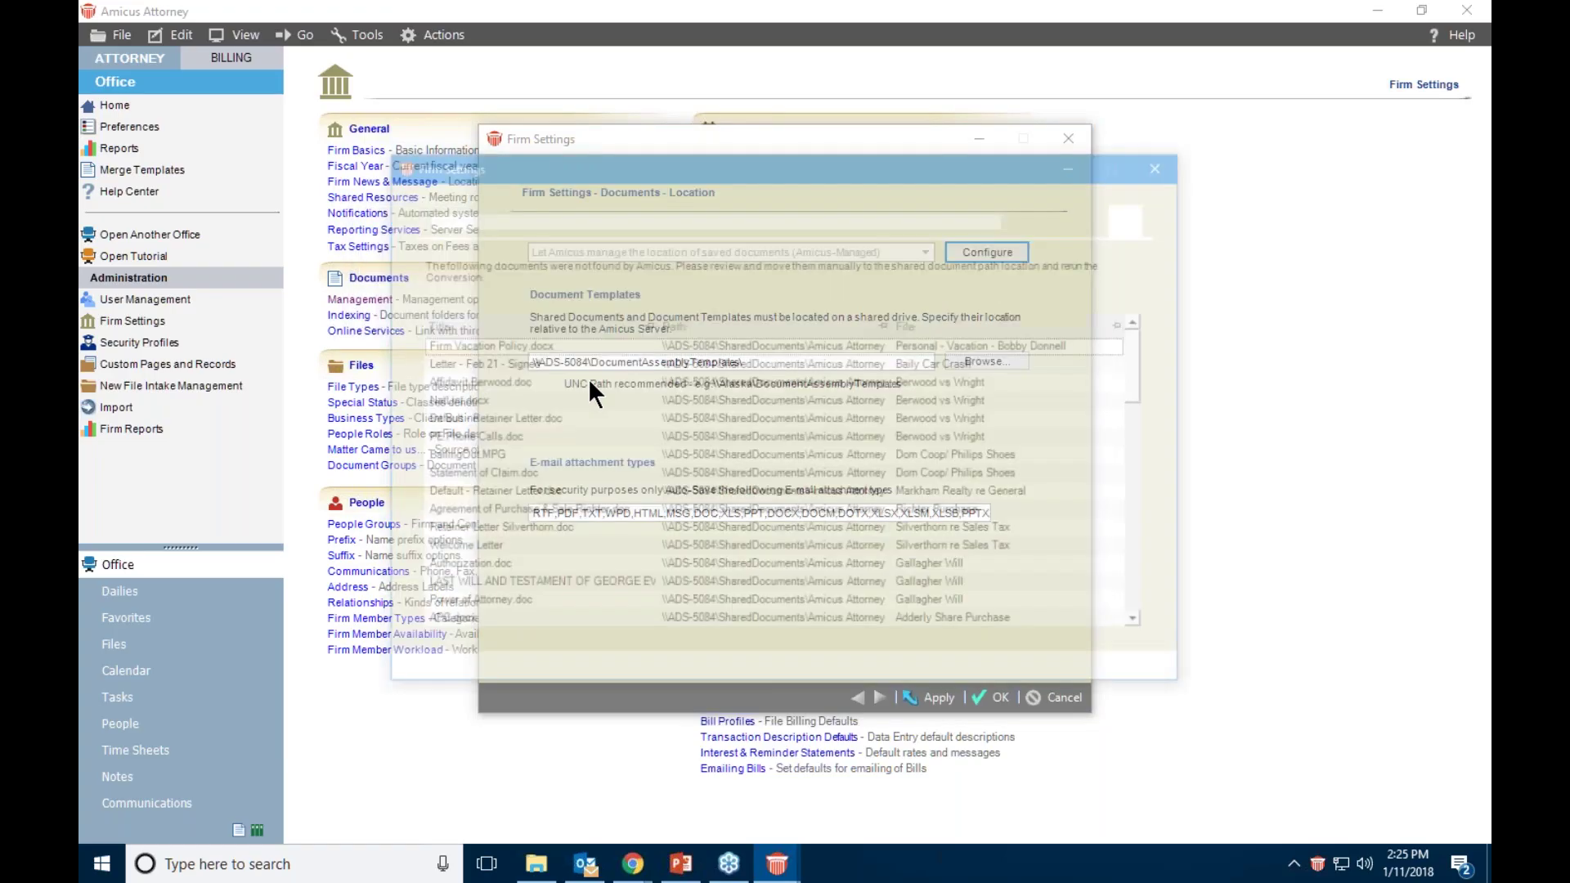
pyautogui.click(826, 672)
pyautogui.click(999, 696)
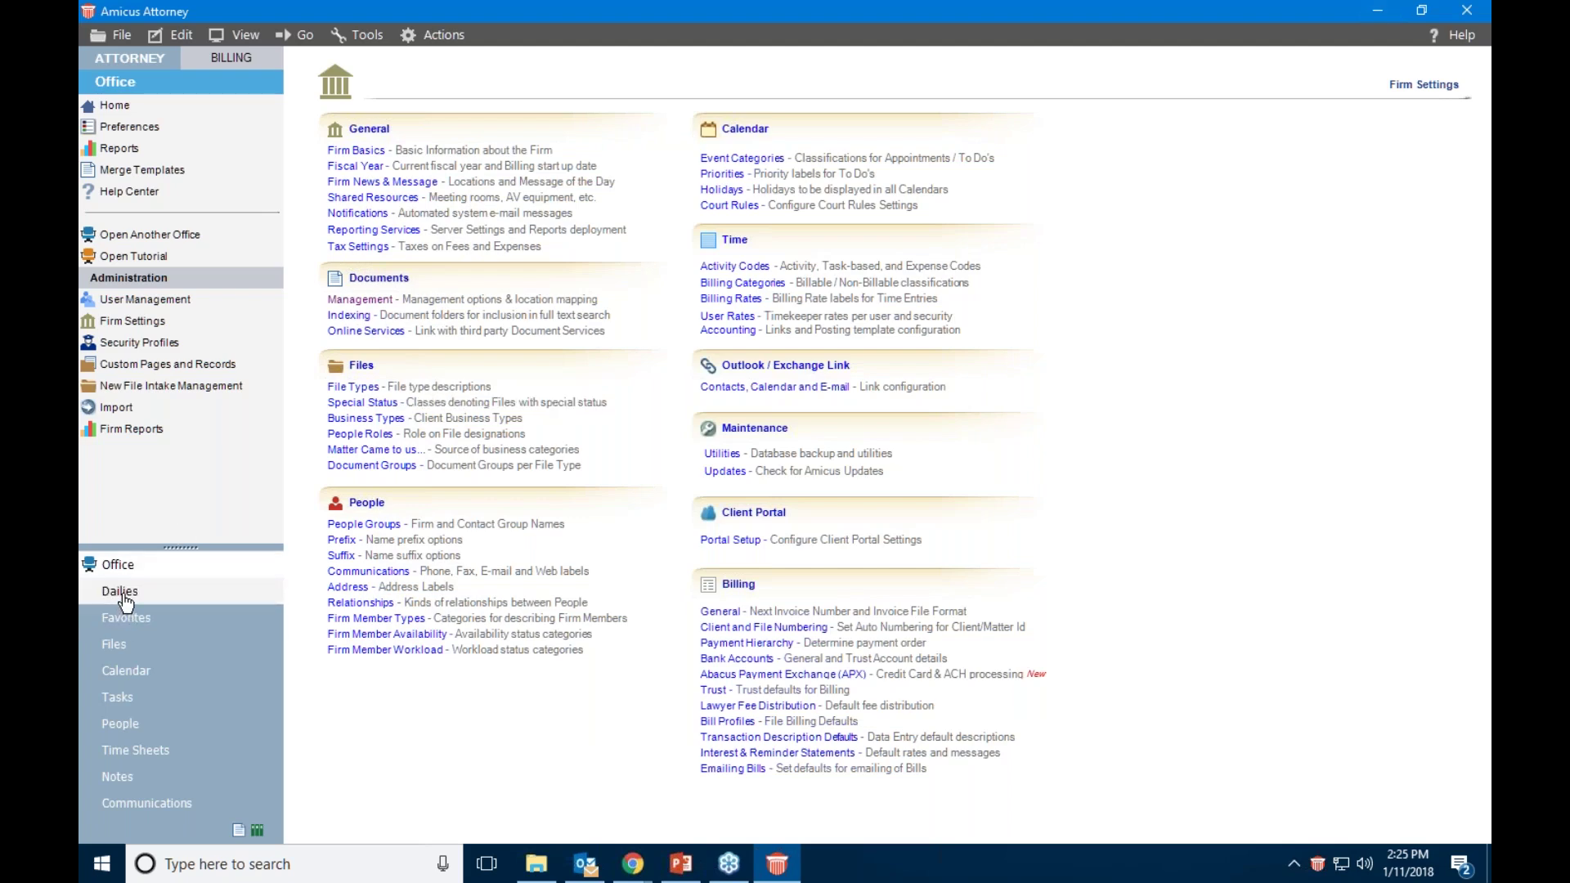
# Switch to the desktop, open the Pictures folder there, and create a subfolder named New Images
pyautogui.click(1373, 14)
pyautogui.doubleClick(81, 522)
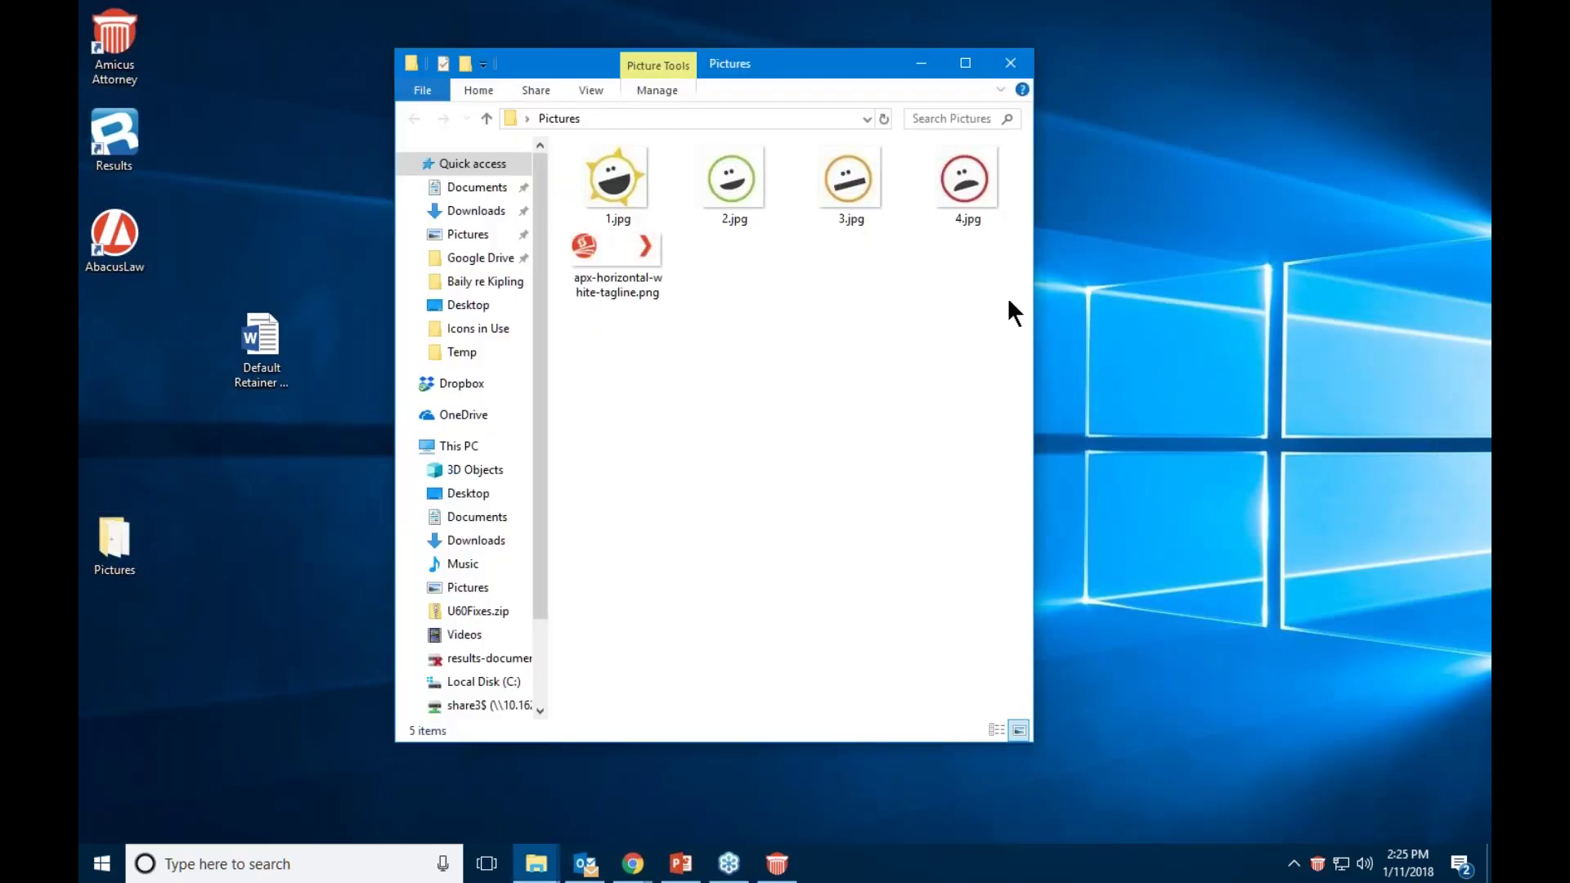
pyautogui.moveTo(1033, 301); pyautogui.dragTo(1256, 301)
pyautogui.rightClick(669, 309)
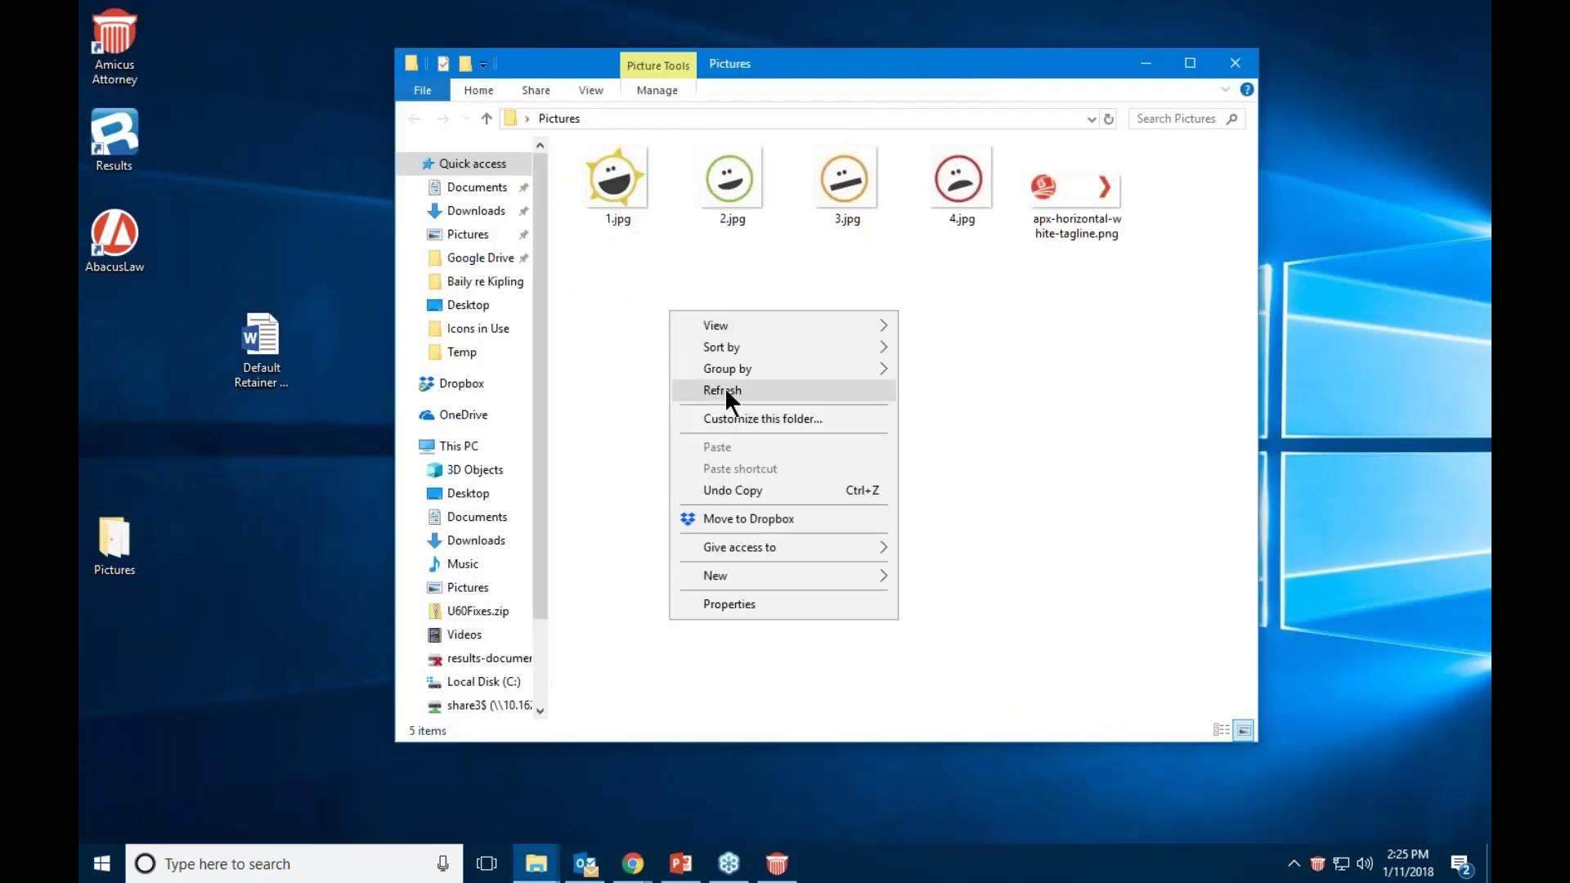
pyautogui.moveTo(739, 575)
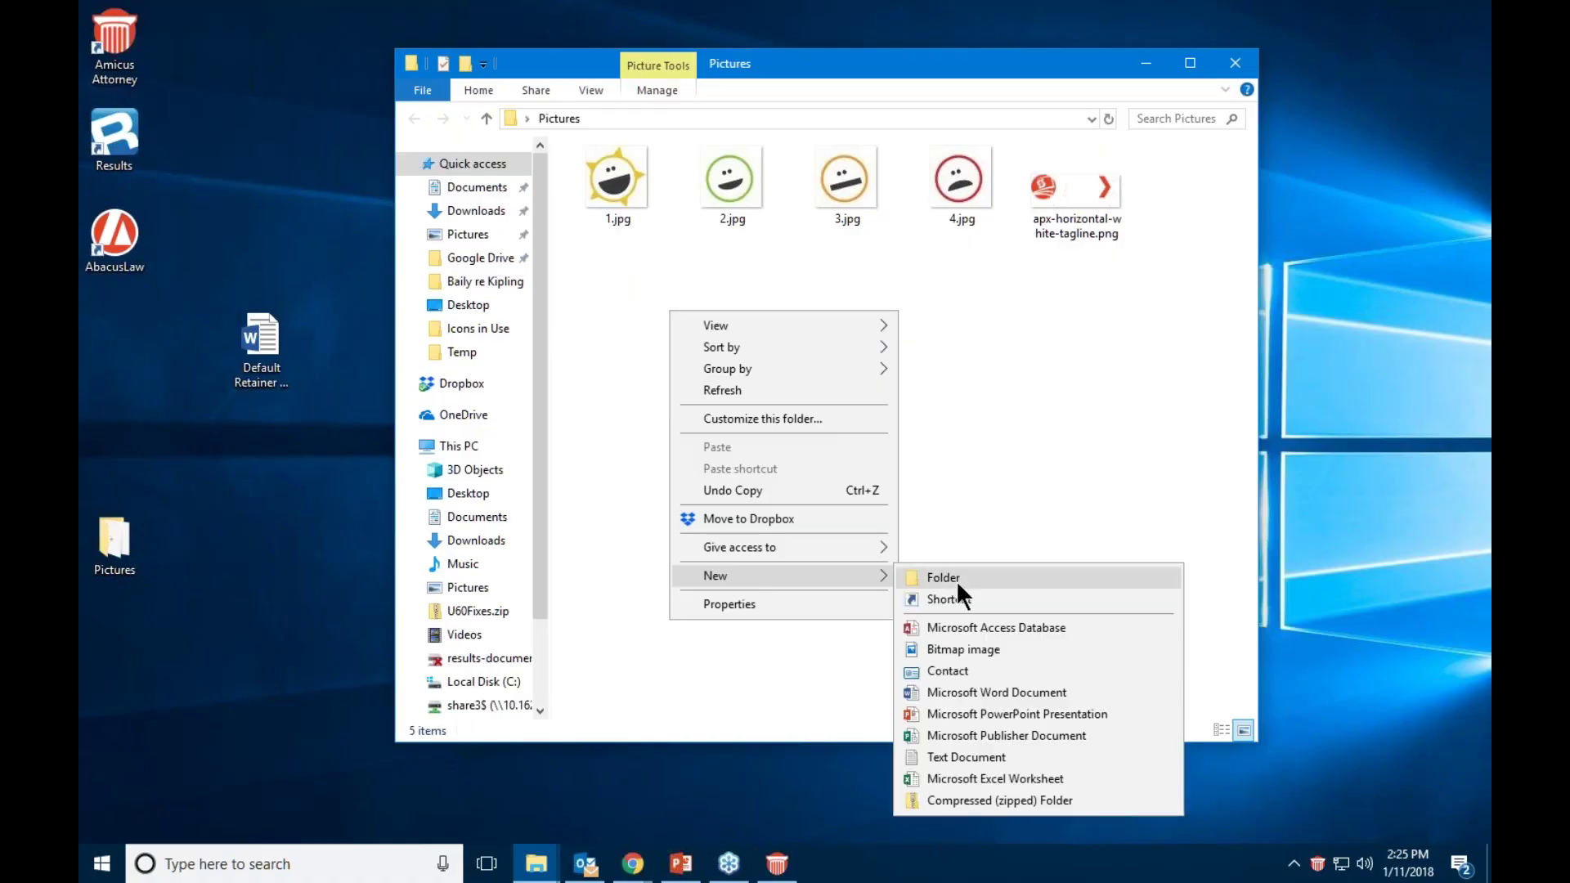
pyautogui.click(957, 584)
pyautogui.write('New Images')
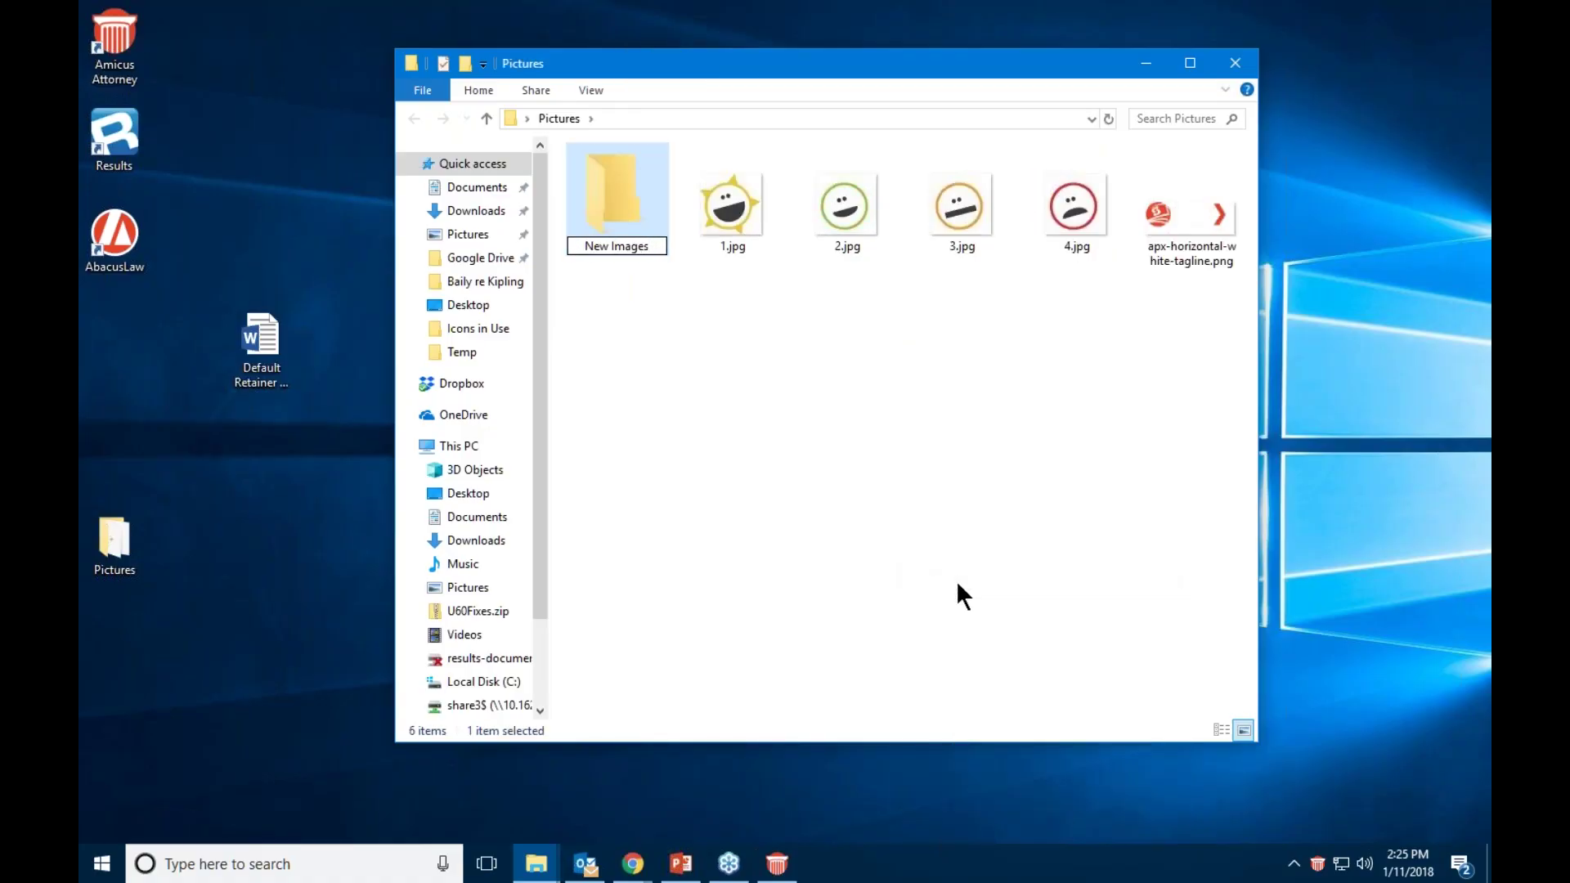
pyautogui.press('Return')
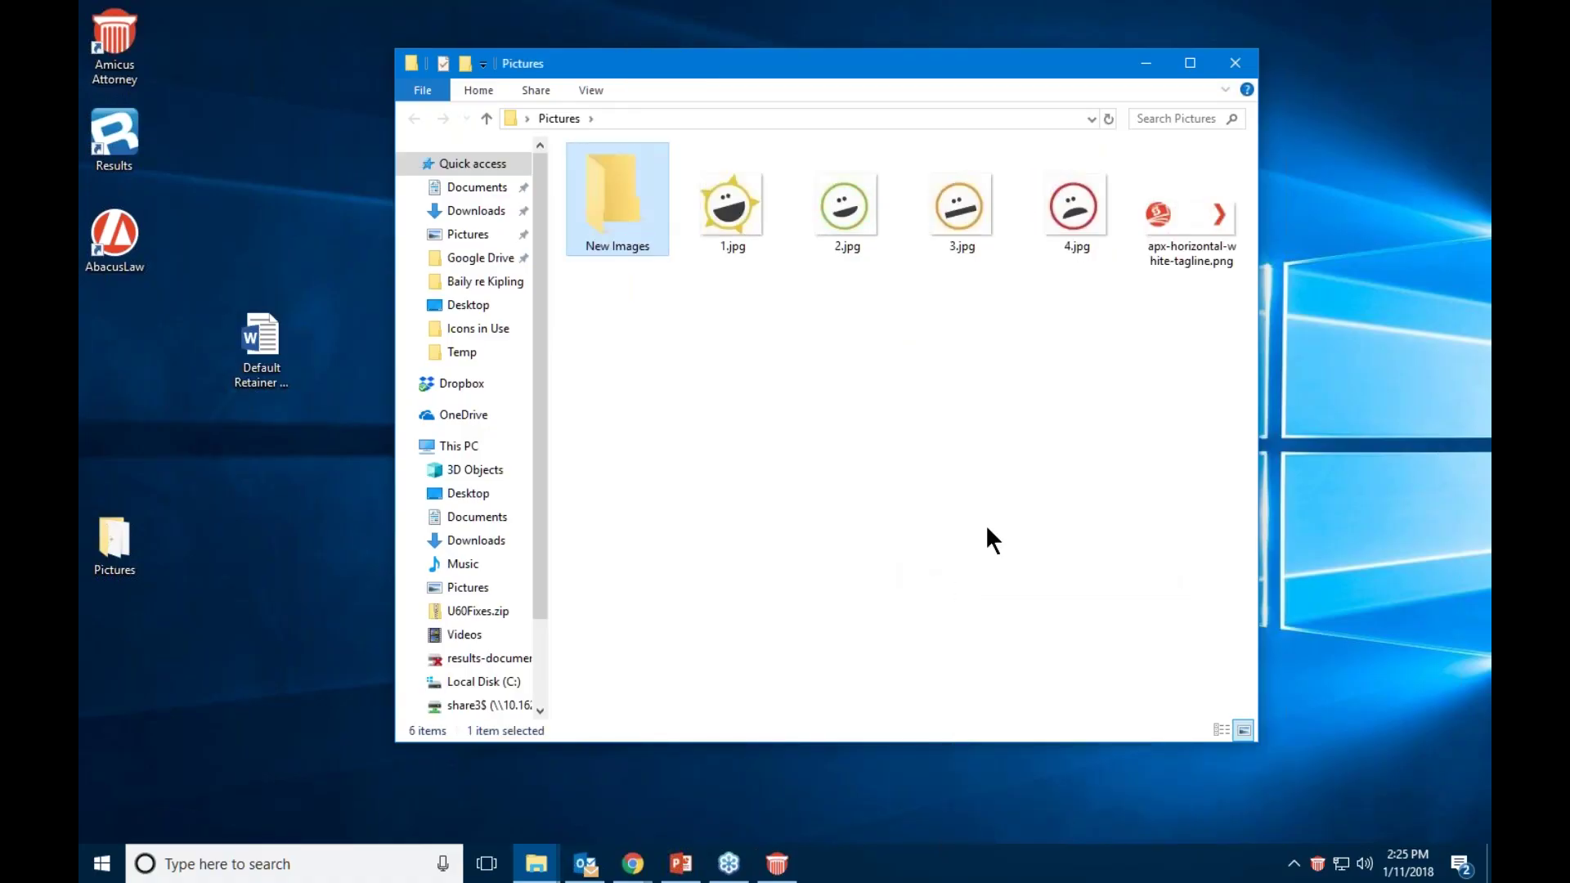
# Move apx-horizontal-white-tagline.png from Pictures into the New Images subfolder and close the folder window
pyautogui.rightClick(1184, 201)
pyautogui.click(1228, 568)
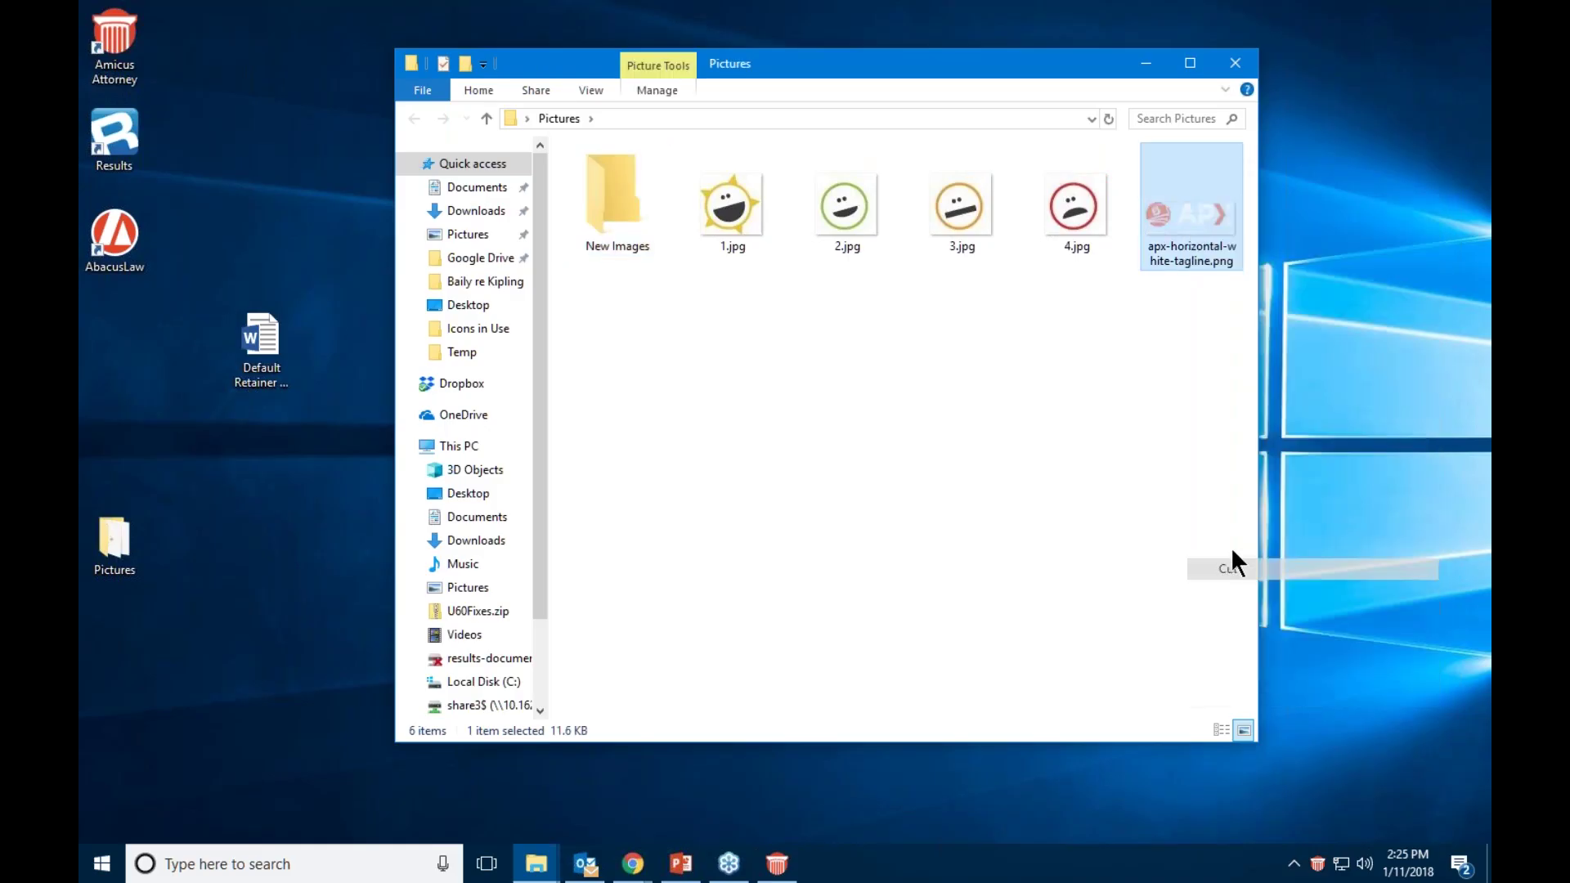
pyautogui.doubleClick(636, 213)
pyautogui.hotkey('ctrl', 'v')
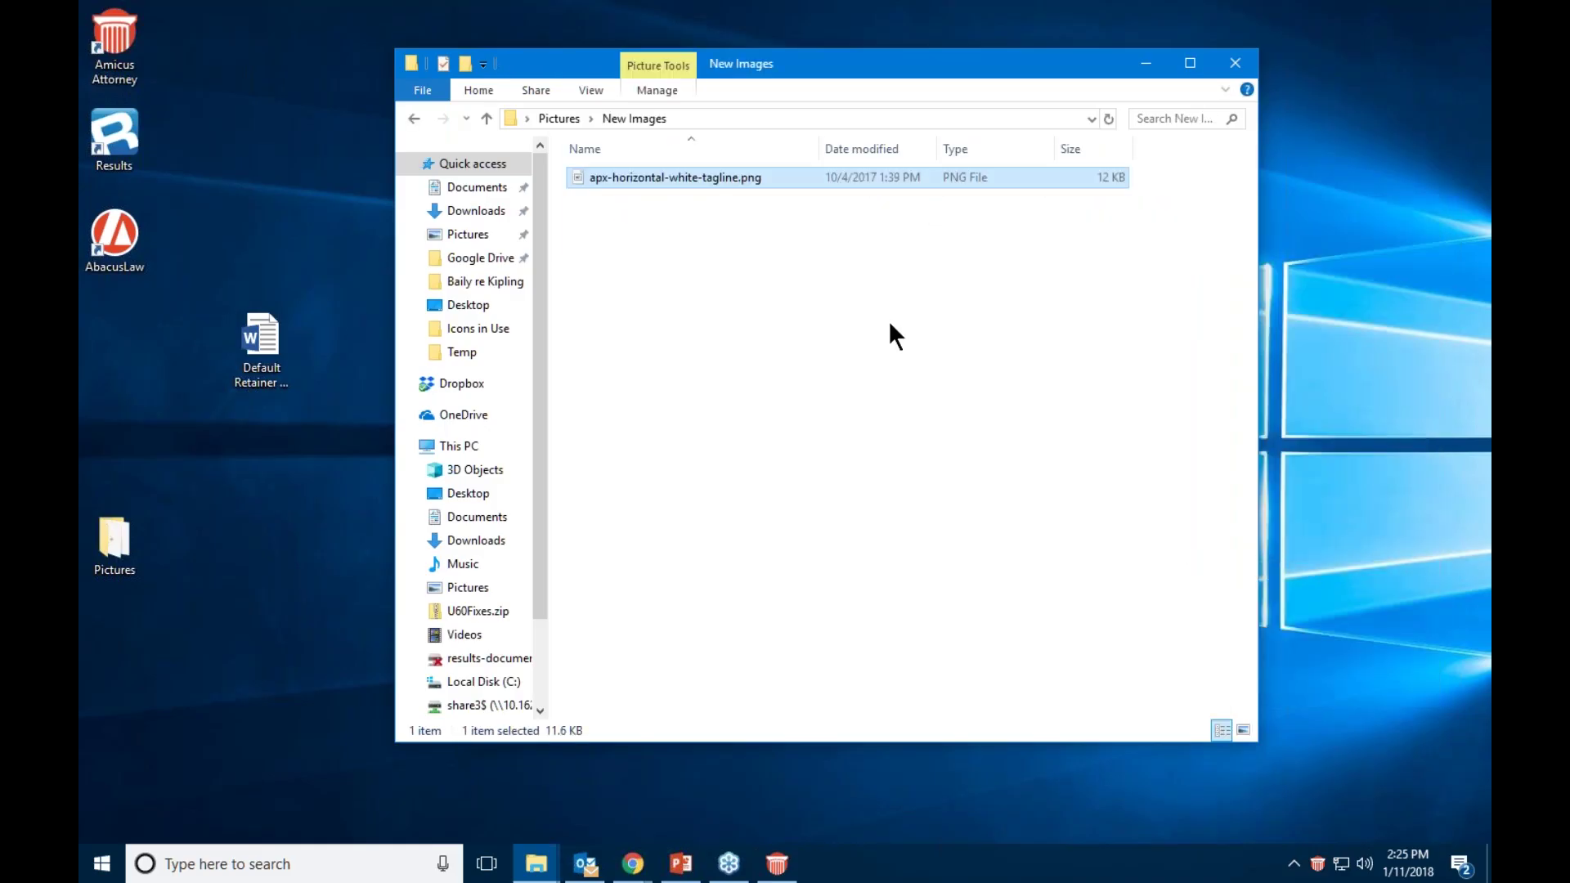
pyautogui.click(567, 117)
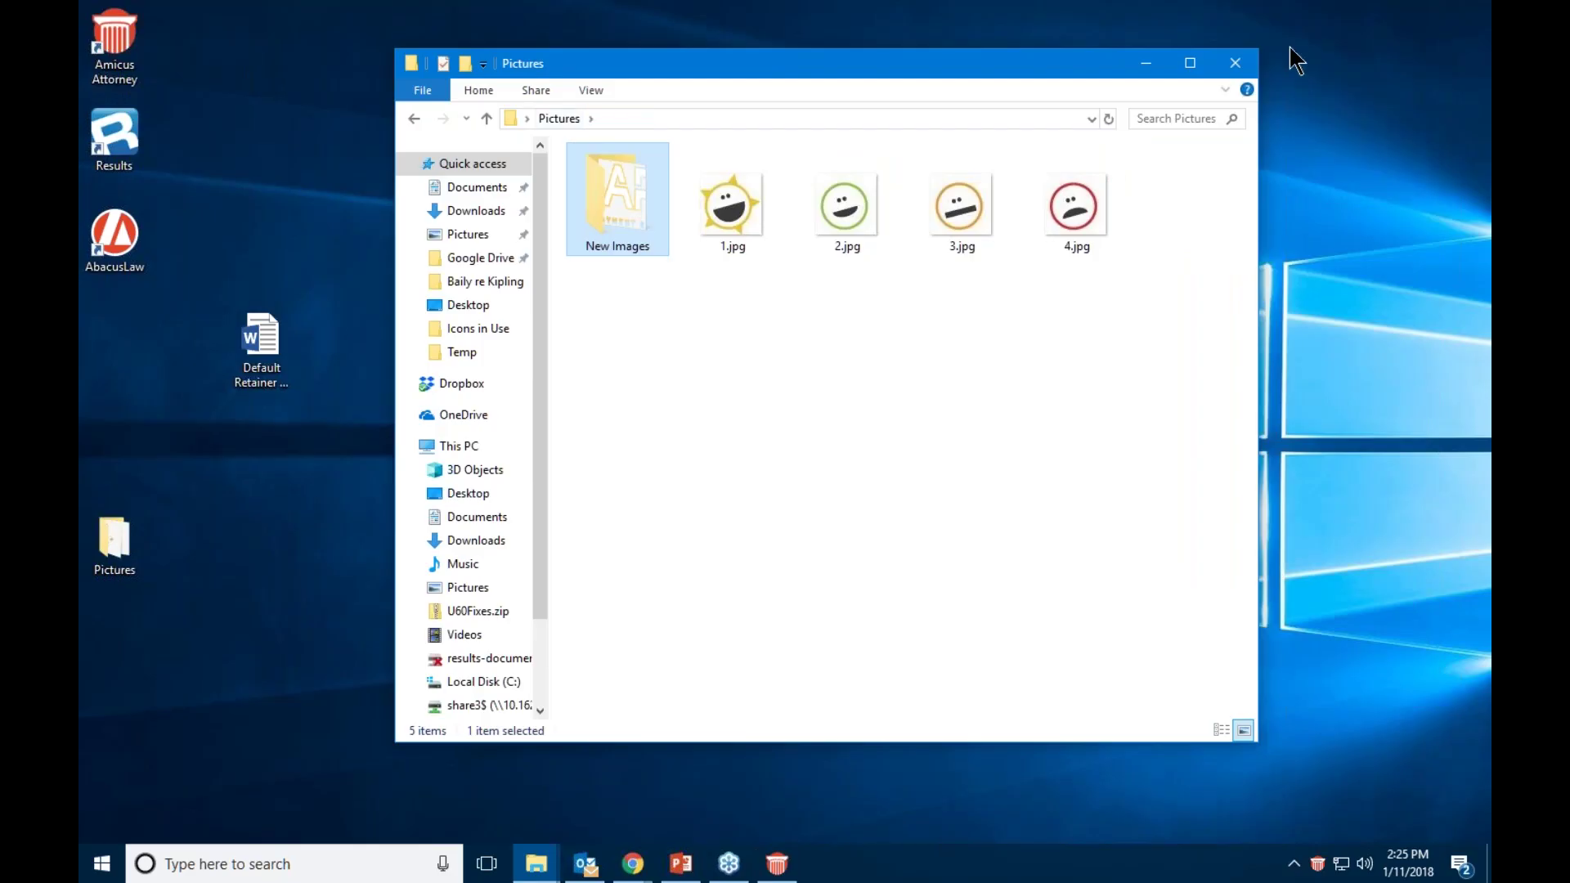
pyautogui.click(1233, 63)
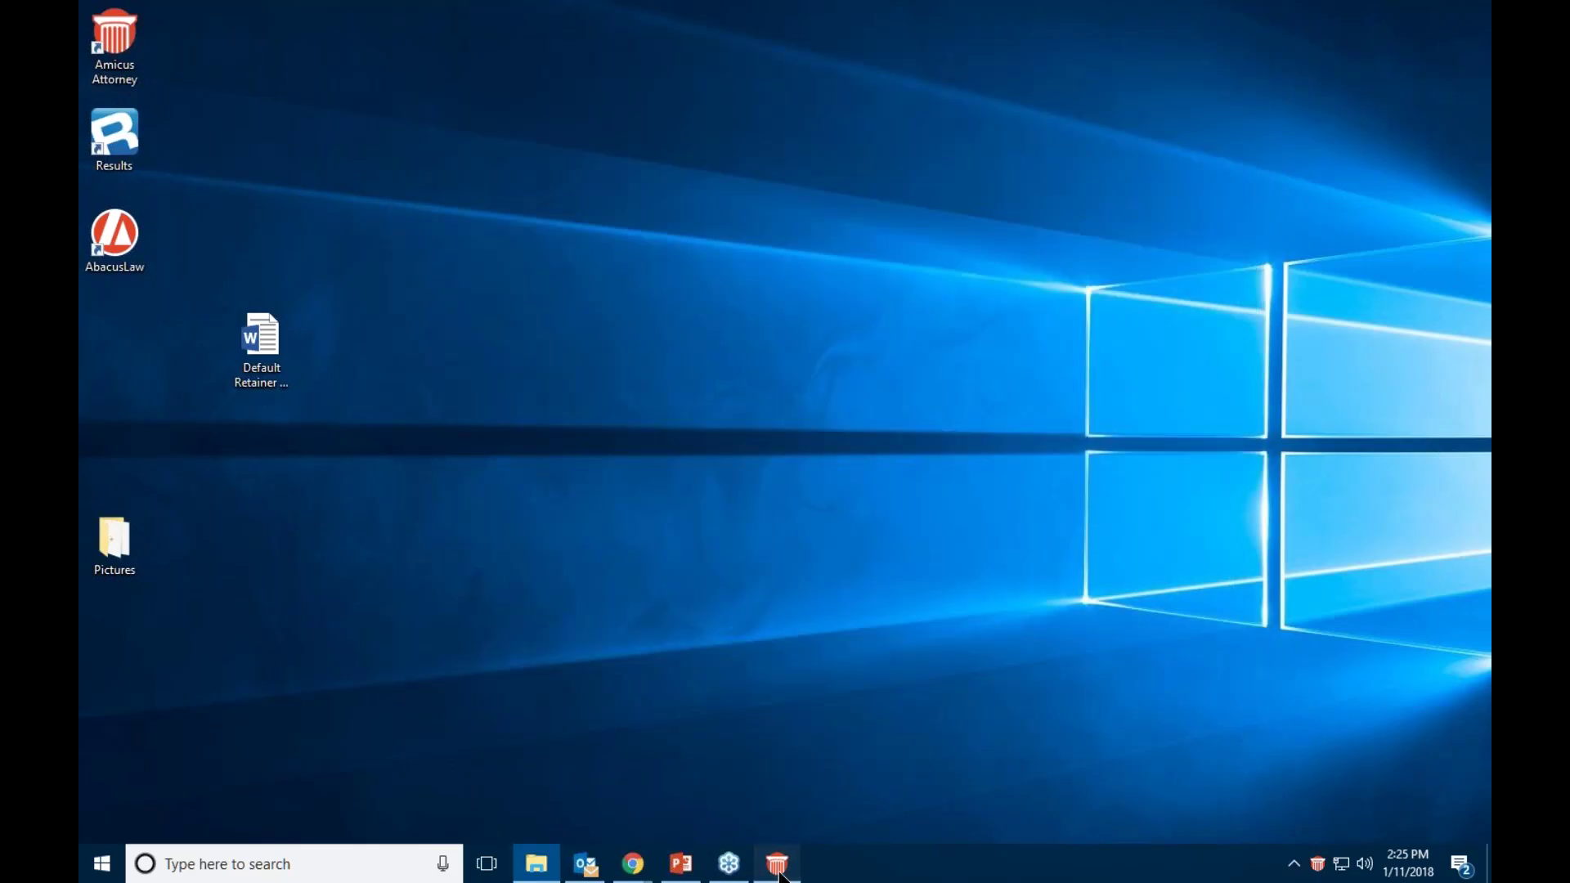
# Switch back to Amicus Attorney, reopen the litigation matter from Files, and shrink its window to expose the desktop
pyautogui.click(779, 868)
pyautogui.click(116, 643)
pyautogui.click(360, 182)
pyautogui.doubleClick(360, 183)
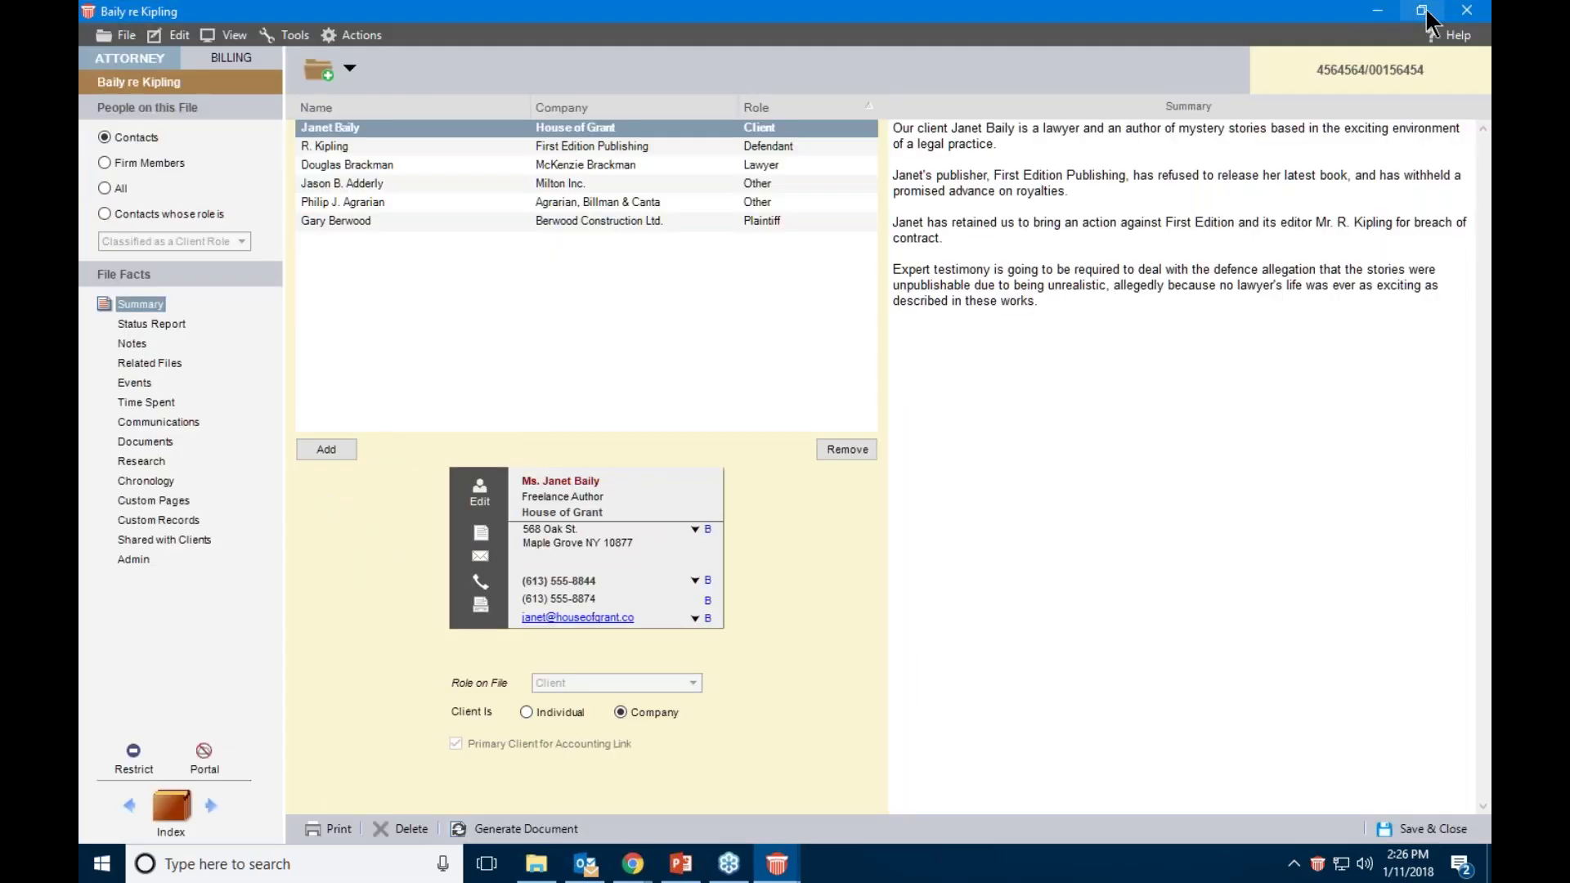
pyautogui.click(1422, 11)
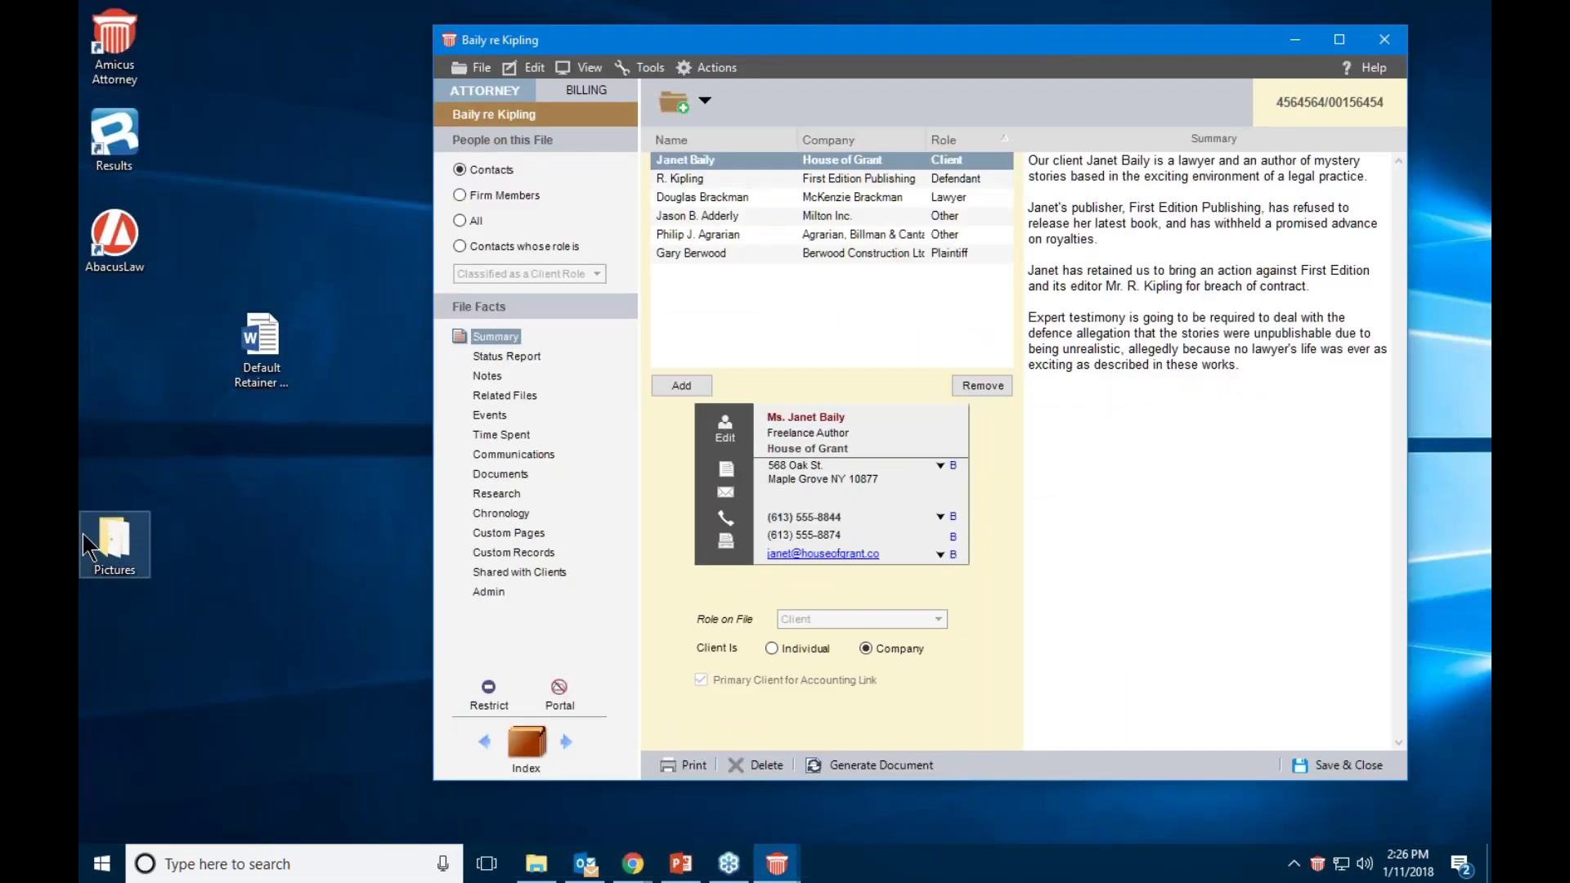
# Delete the existing Pictures folder from the matter's documents
pyautogui.click(501, 474)
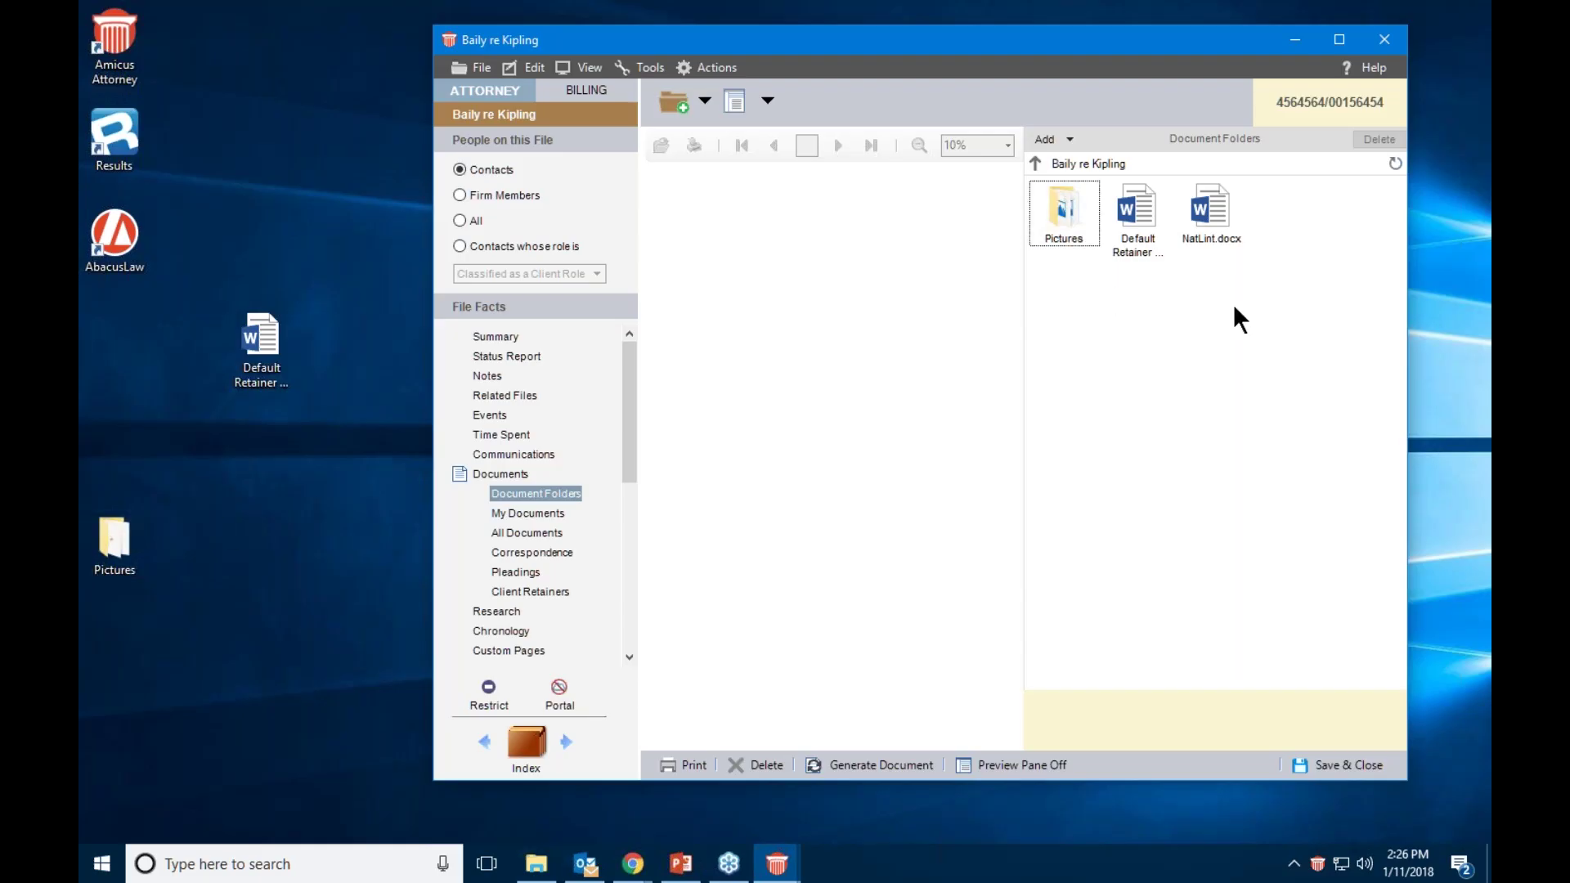
pyautogui.click(1072, 214)
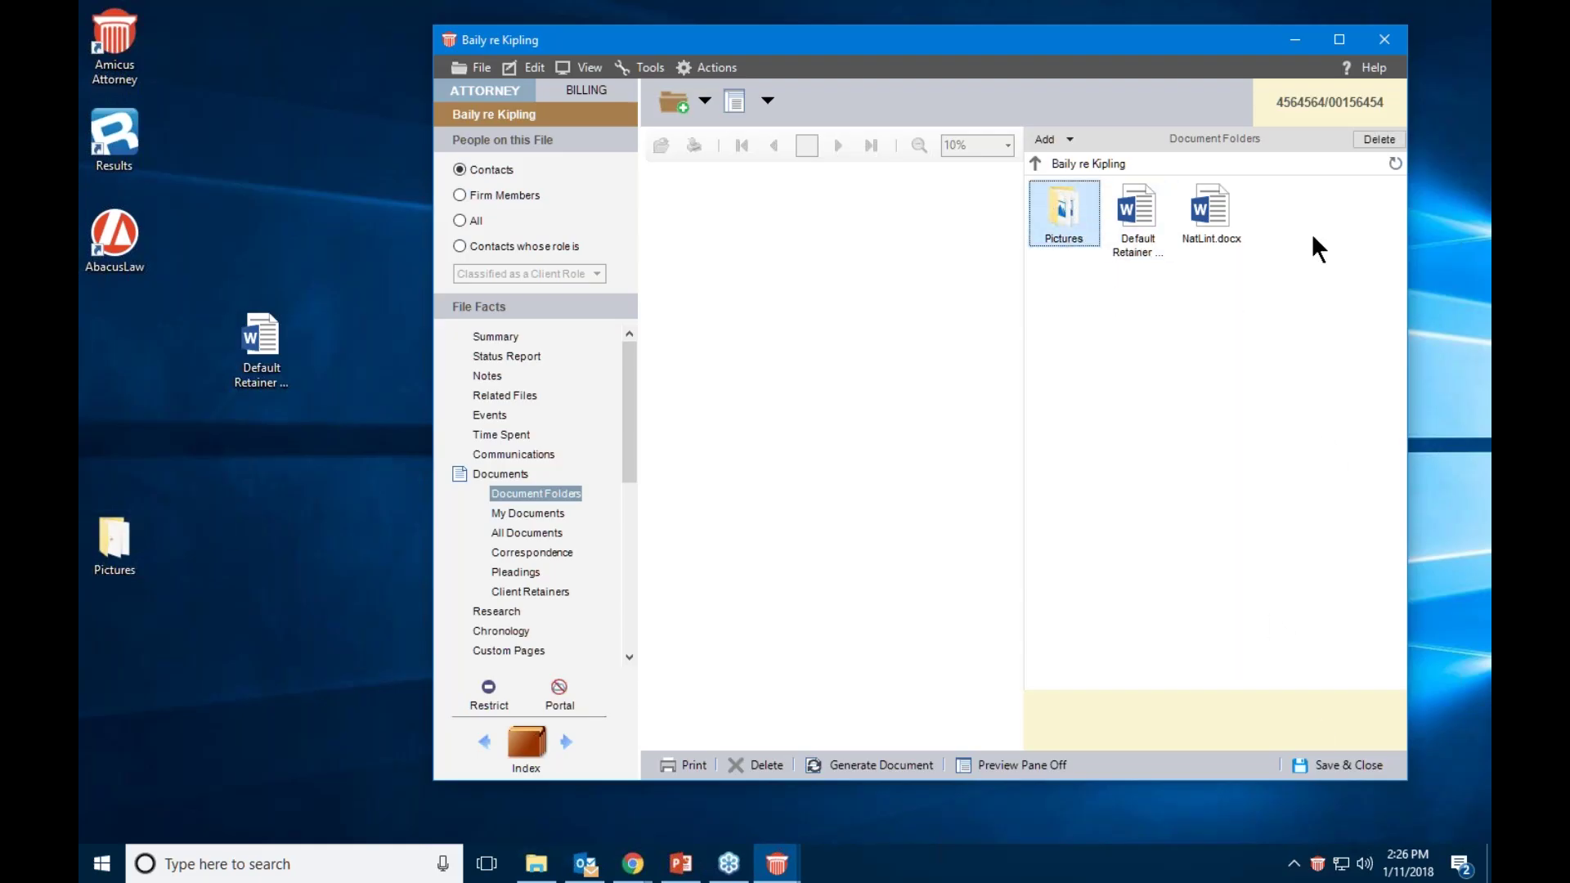
pyautogui.click(1390, 141)
pyautogui.click(650, 459)
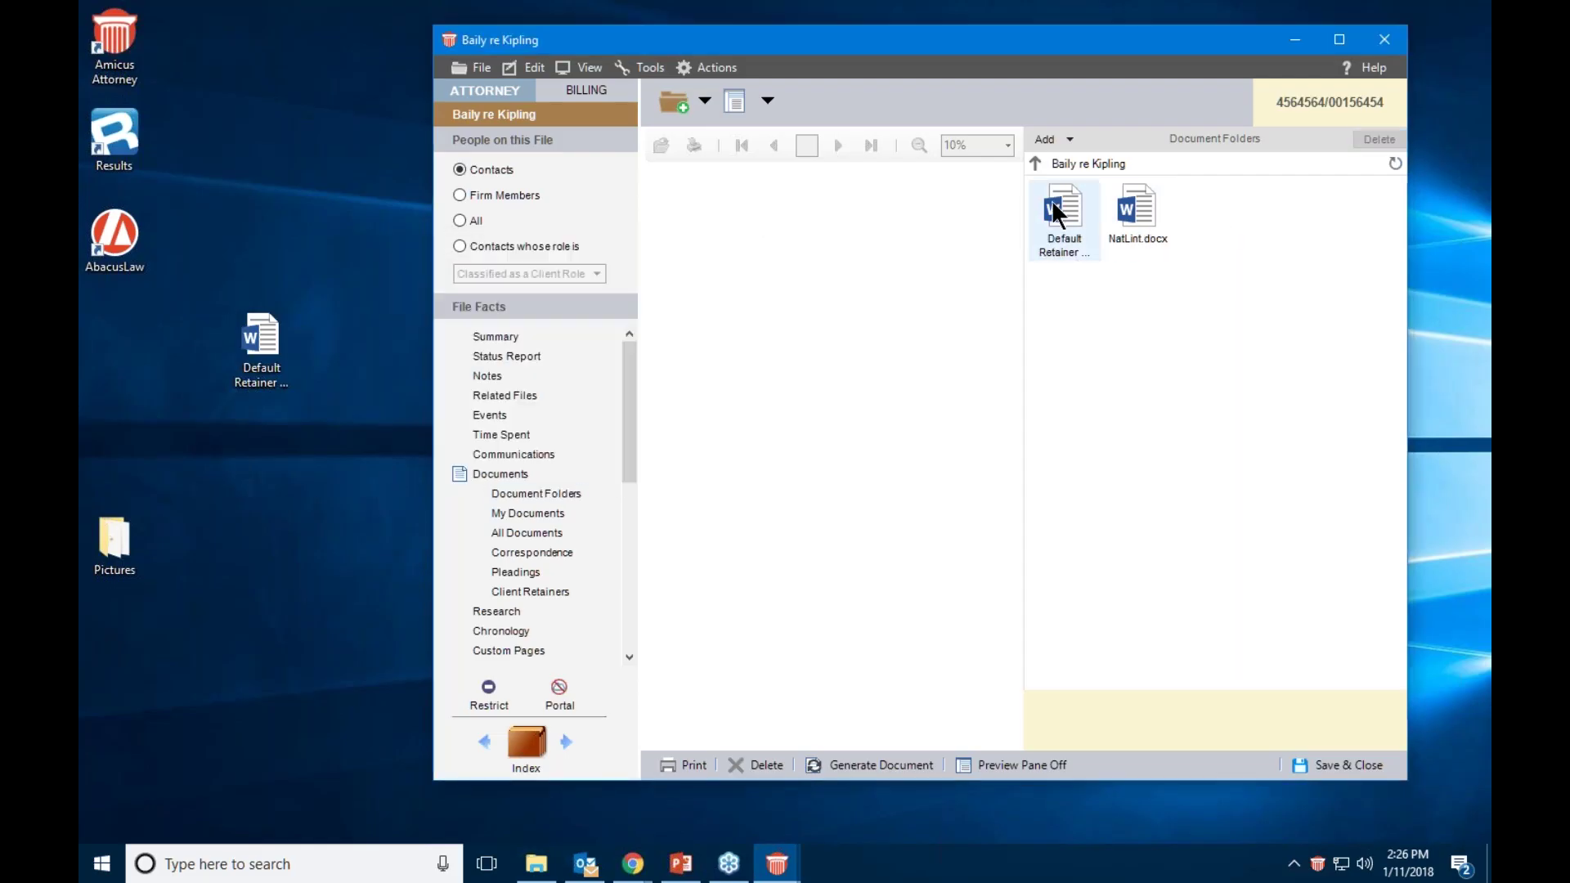
# Add the desktop Pictures folder to the matter's documents, check its contents down to New Images, and return to the matter's root folder
pyautogui.moveTo(115, 536); pyautogui.dragTo(1100, 297)
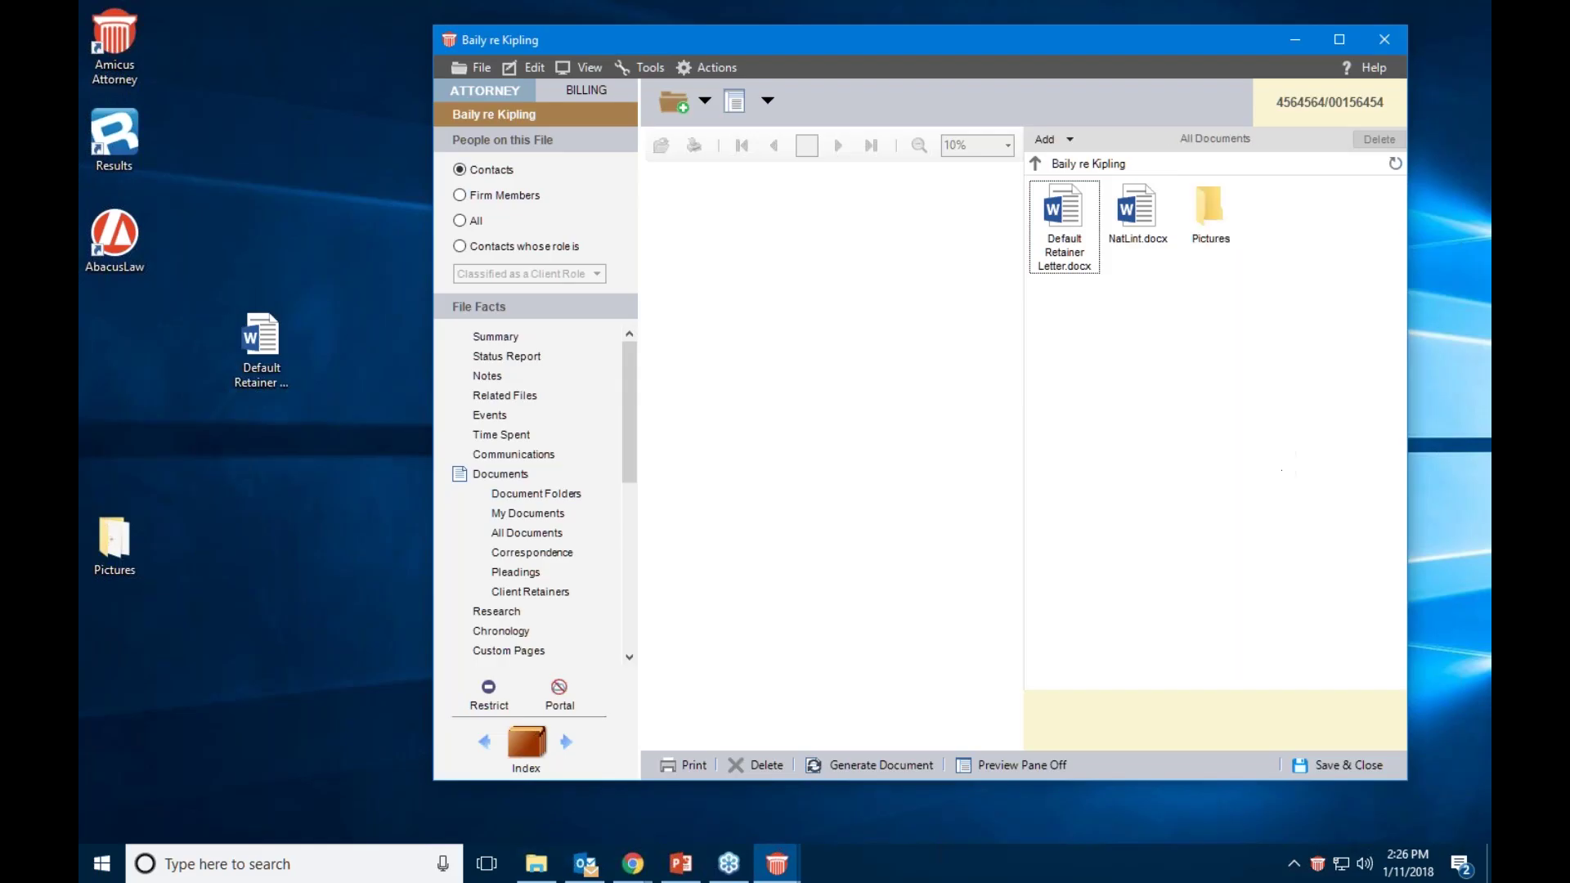
pyautogui.doubleClick(1233, 229)
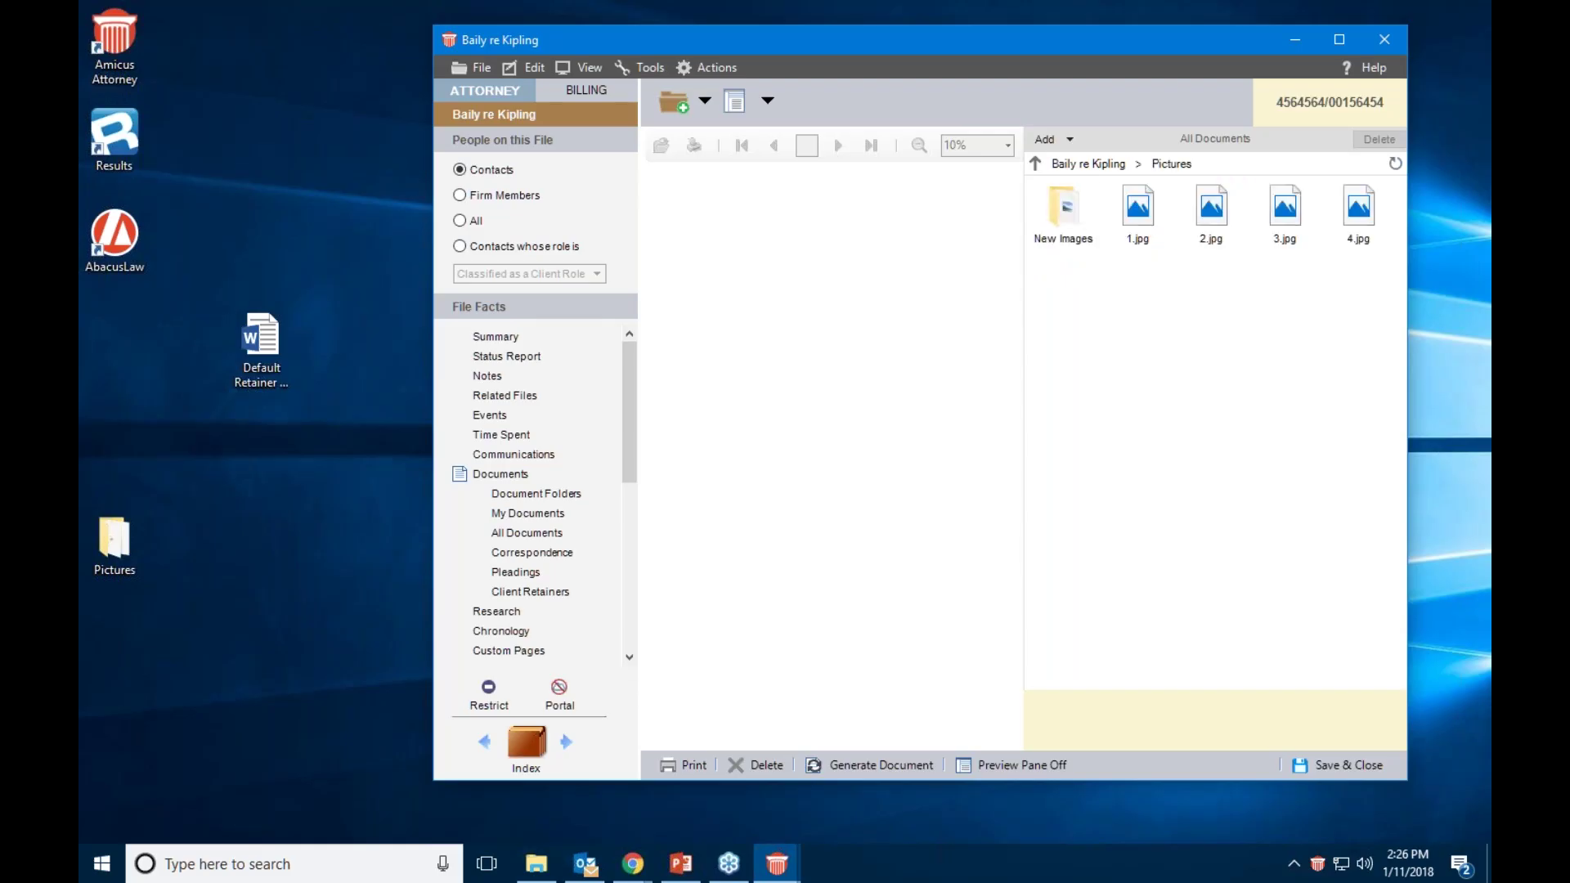
pyautogui.doubleClick(1057, 200)
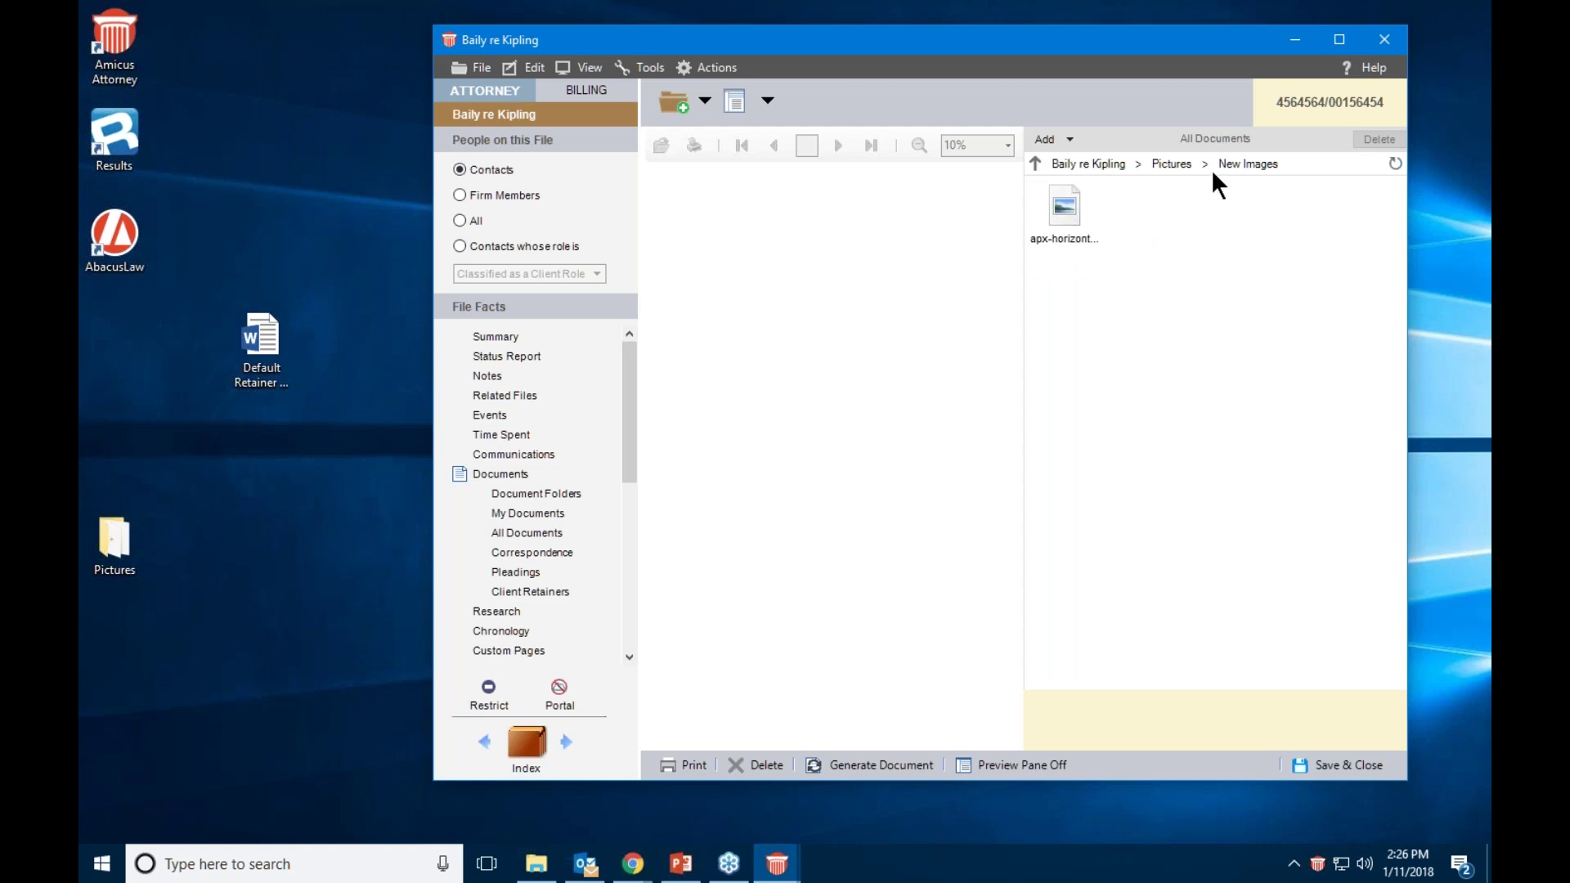
pyautogui.click(1098, 165)
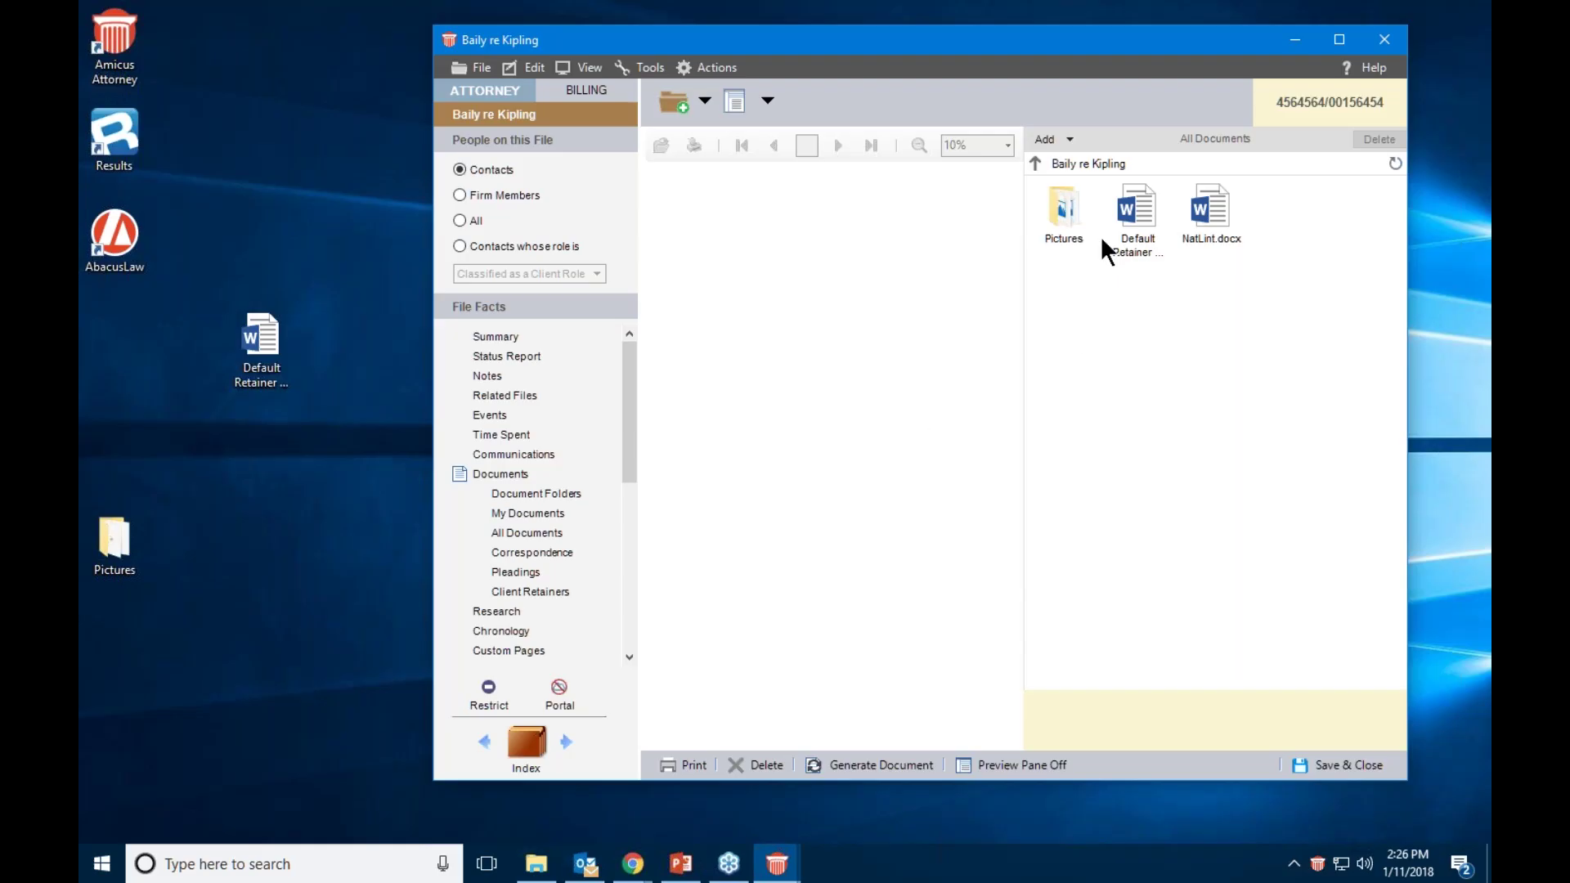
# Create a document folder named Newest Images in the matter and open it
pyautogui.click(1068, 140)
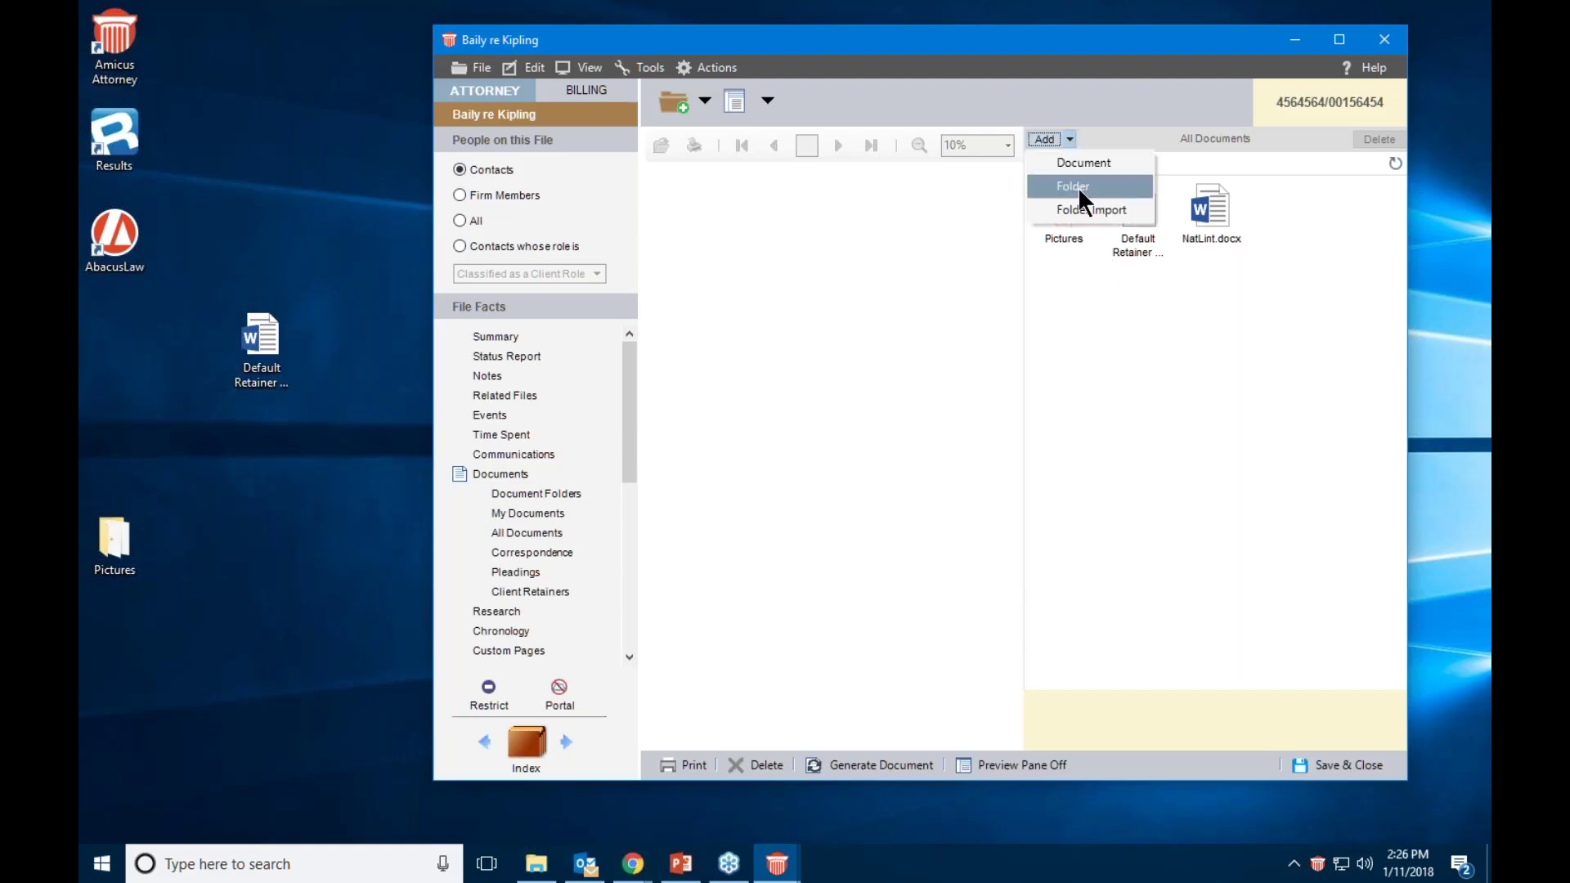
pyautogui.click(1078, 186)
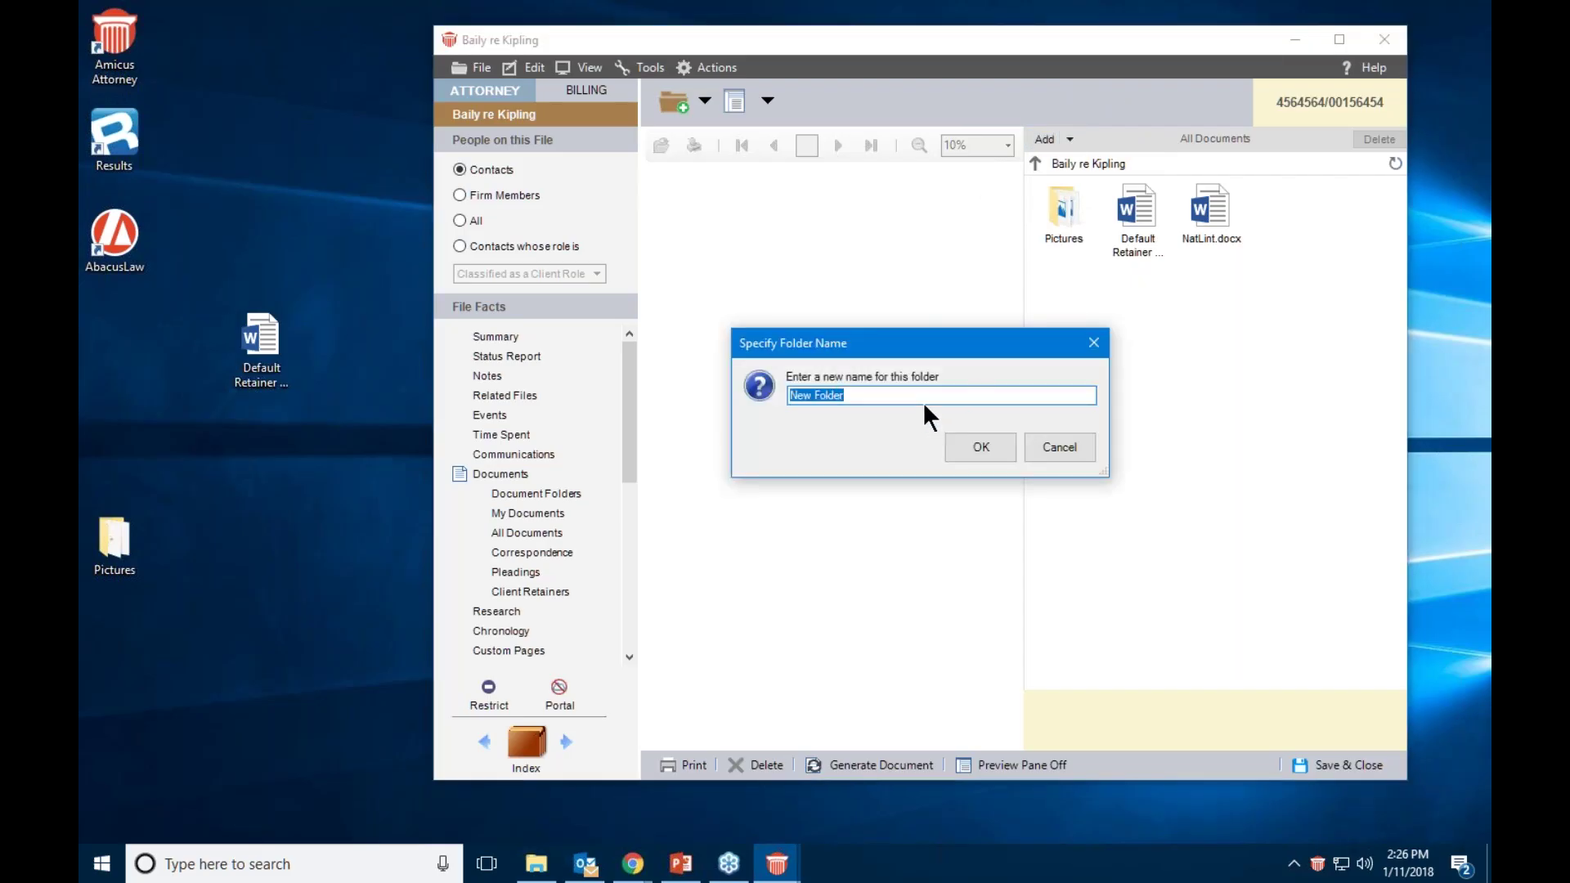
pyautogui.write('Newest Images')
pyautogui.click(968, 453)
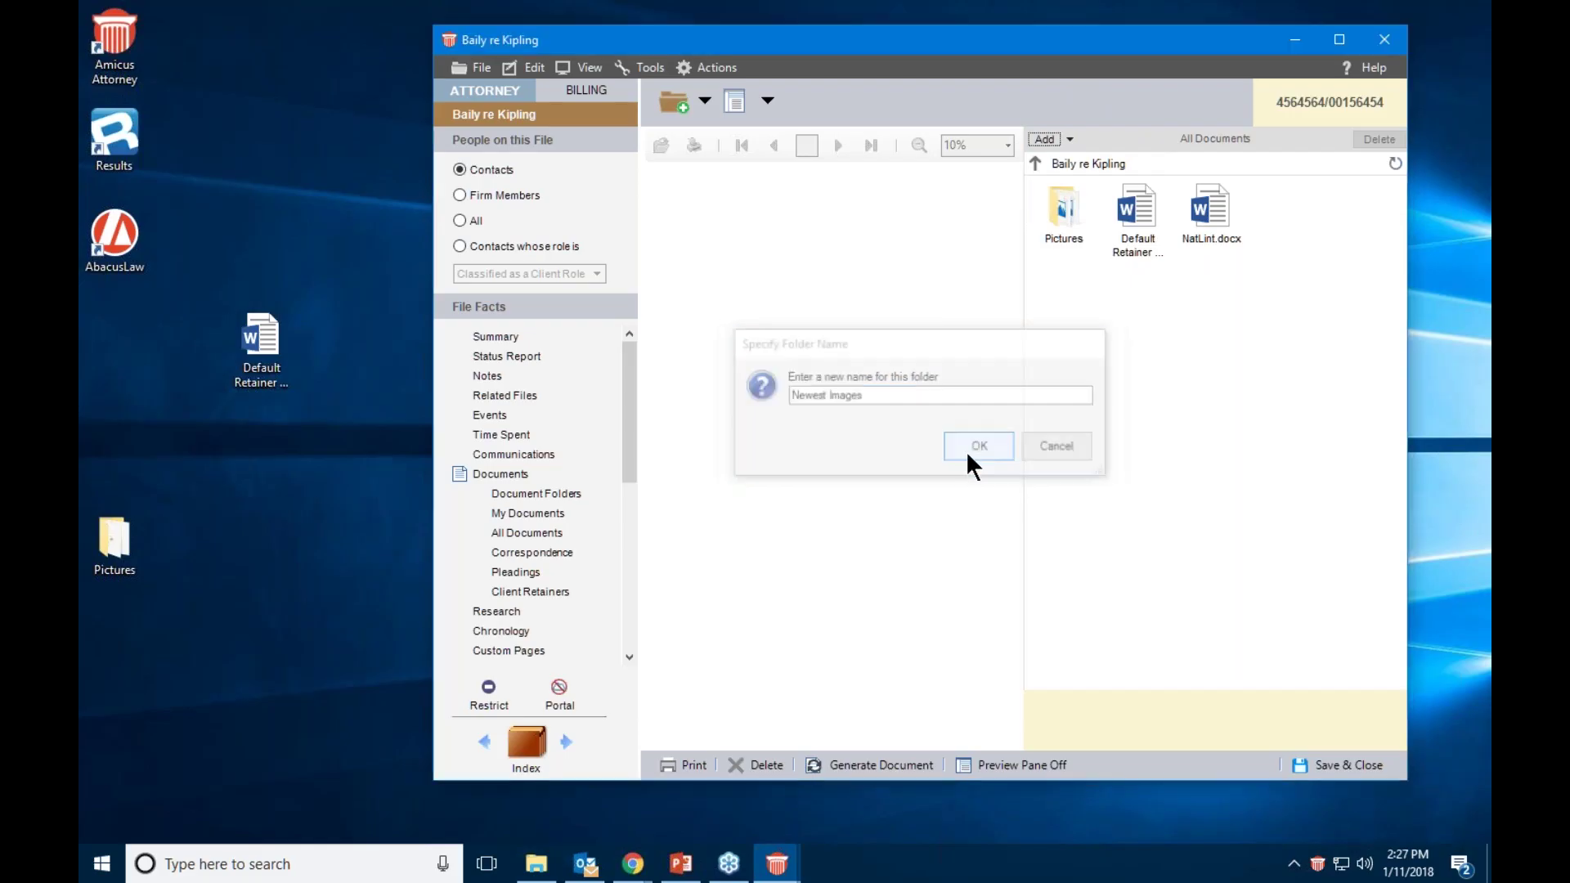
pyautogui.doubleClick(1288, 216)
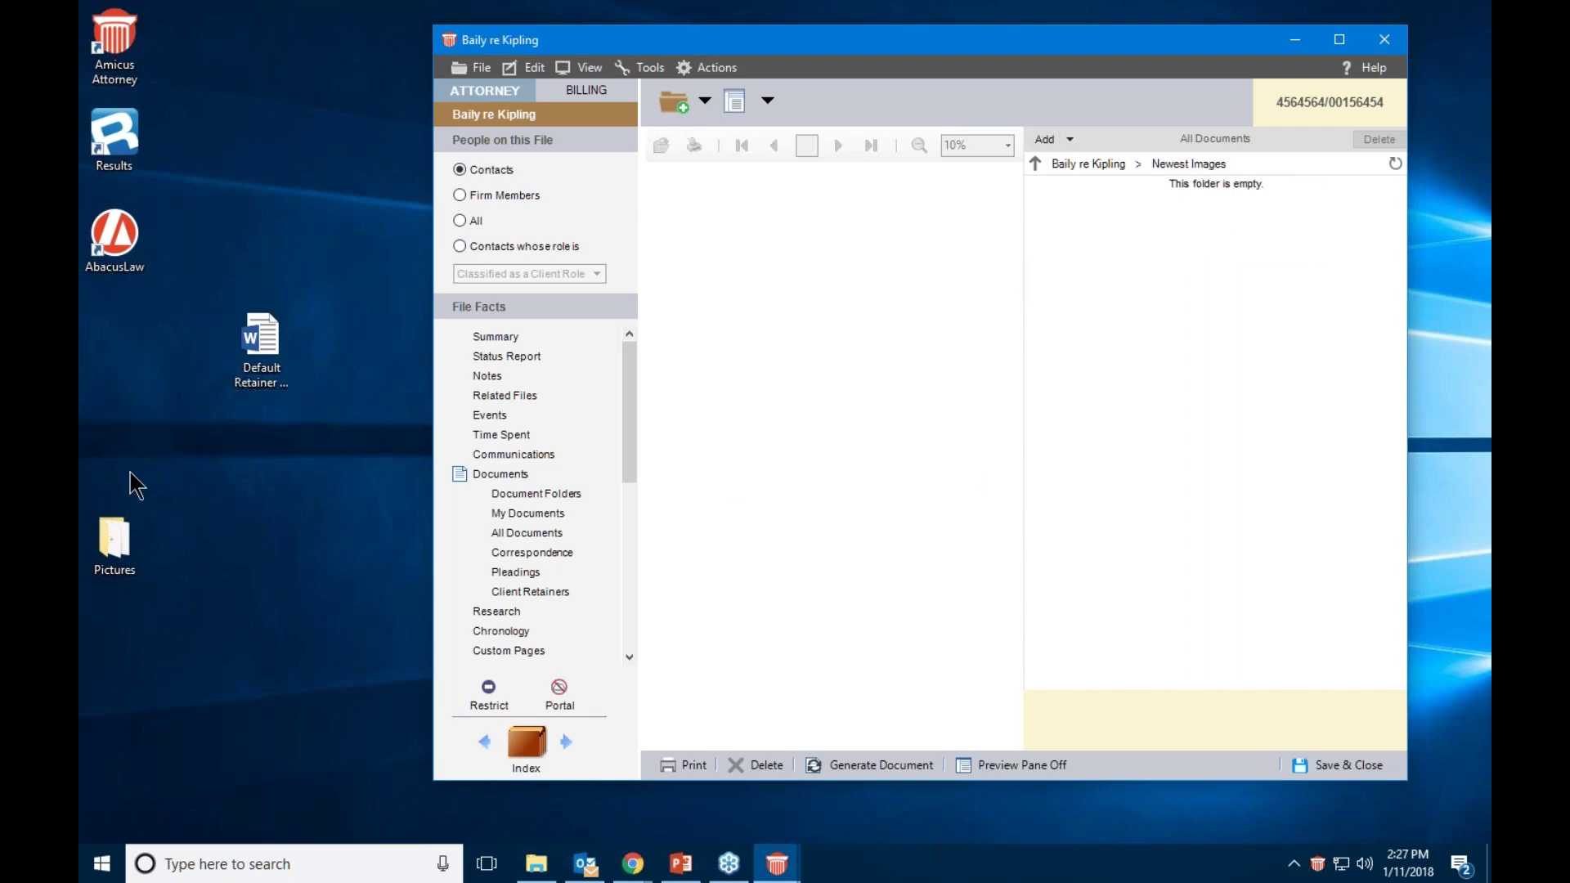
# Open the desktop Pictures folder and place it side by side with the main Amicus Attorney window
pyautogui.doubleClick(121, 533)
pyautogui.moveTo(831, 65); pyautogui.dragTo(82, 182)
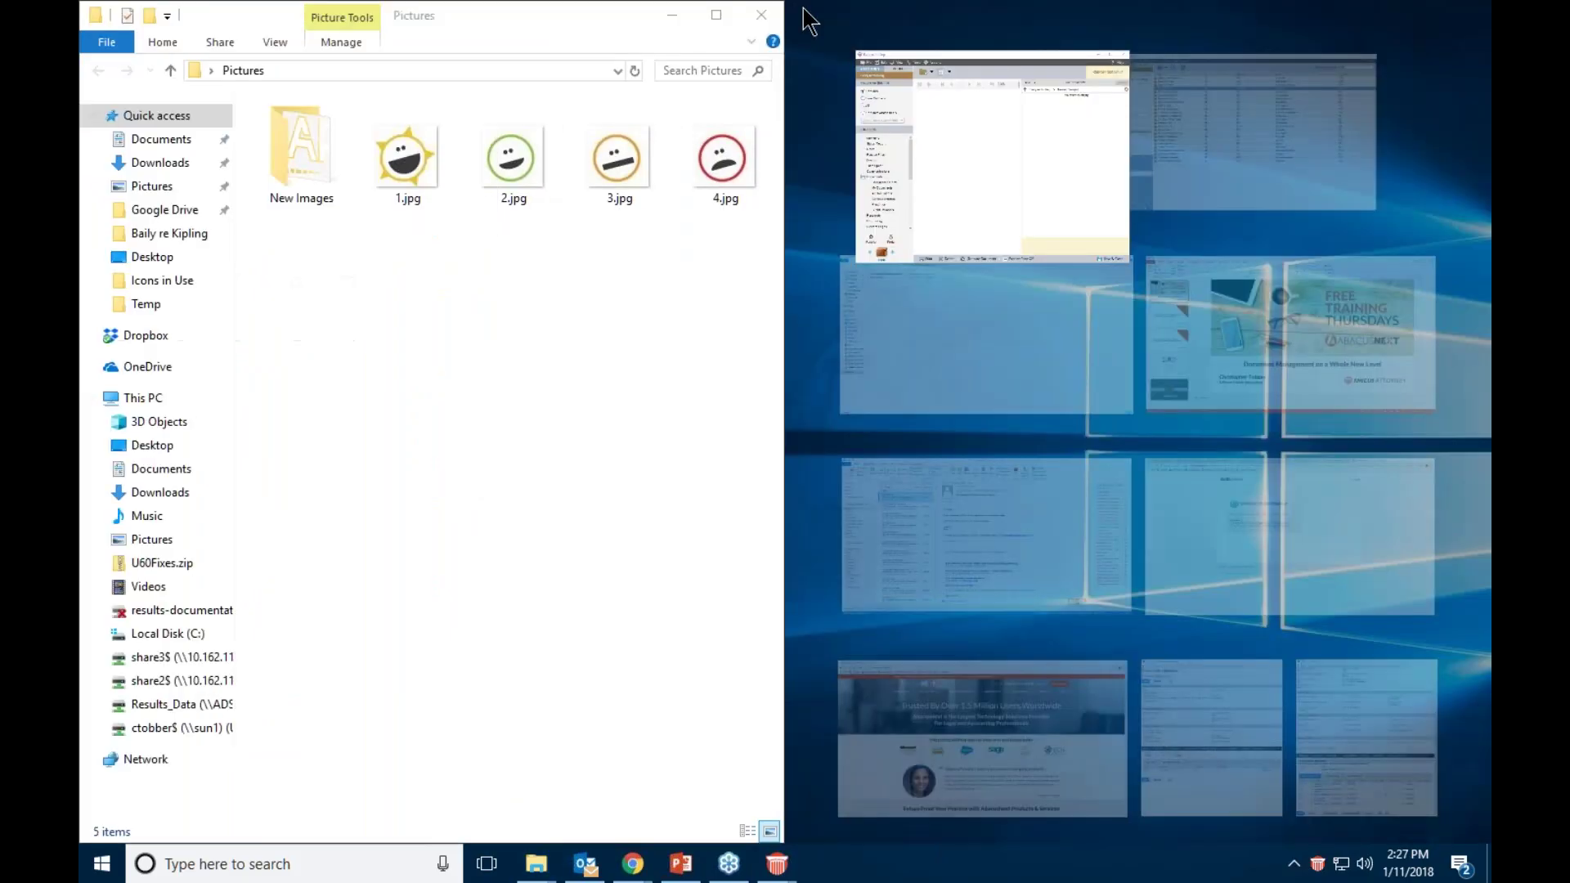
pyautogui.click(1184, 133)
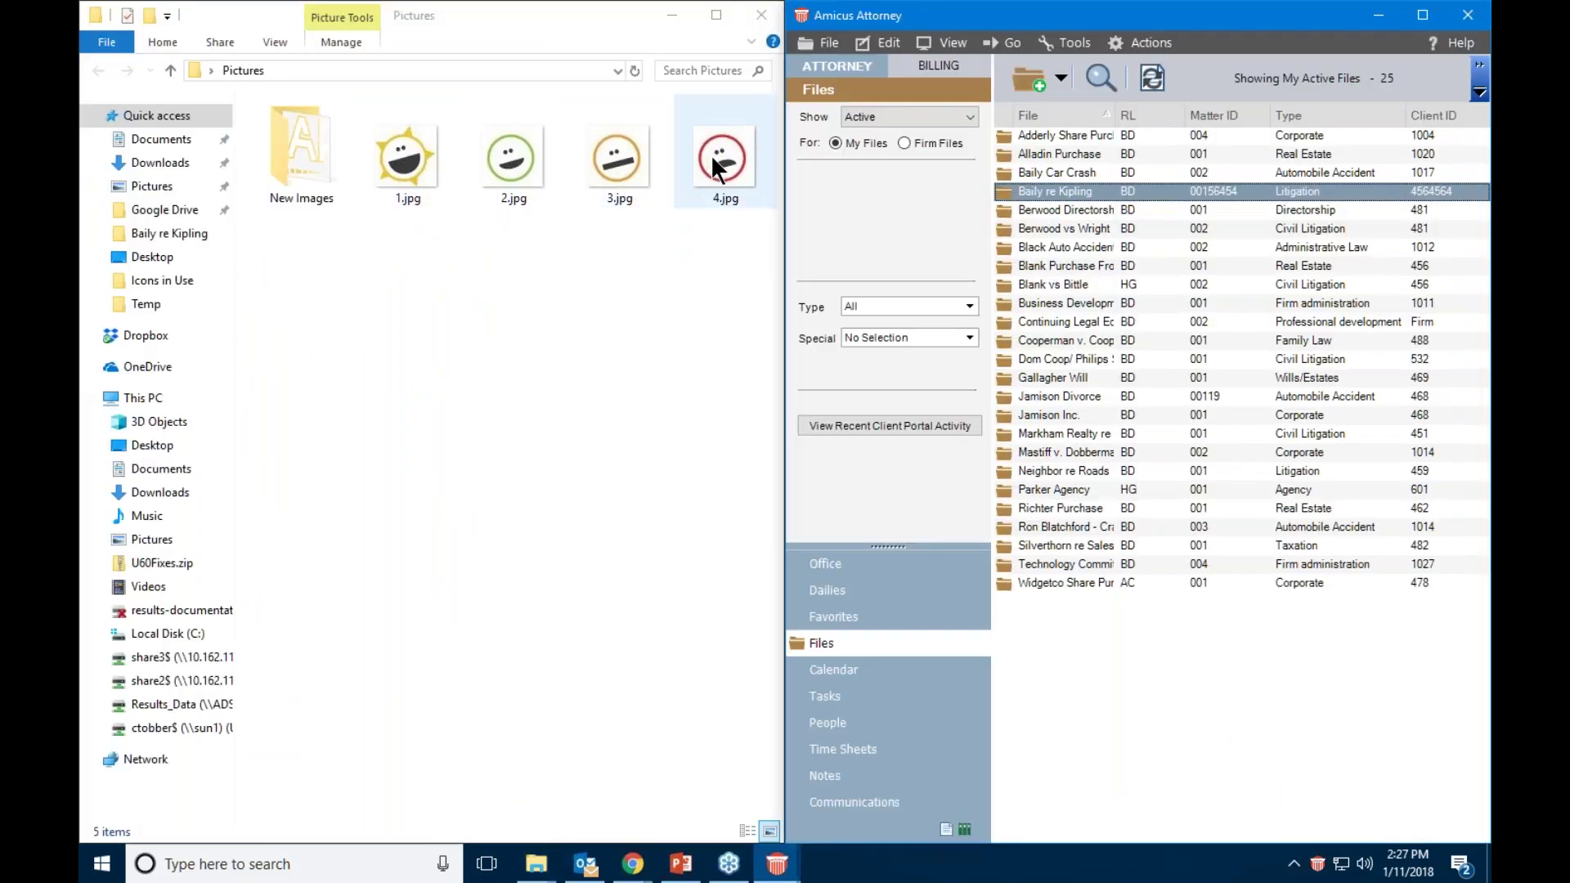
# Add 4.jpg from the desktop Pictures folder to the matter's Newest Images document folder
pyautogui.click(1379, 14)
pyautogui.moveTo(723, 163); pyautogui.dragTo(1288, 190)
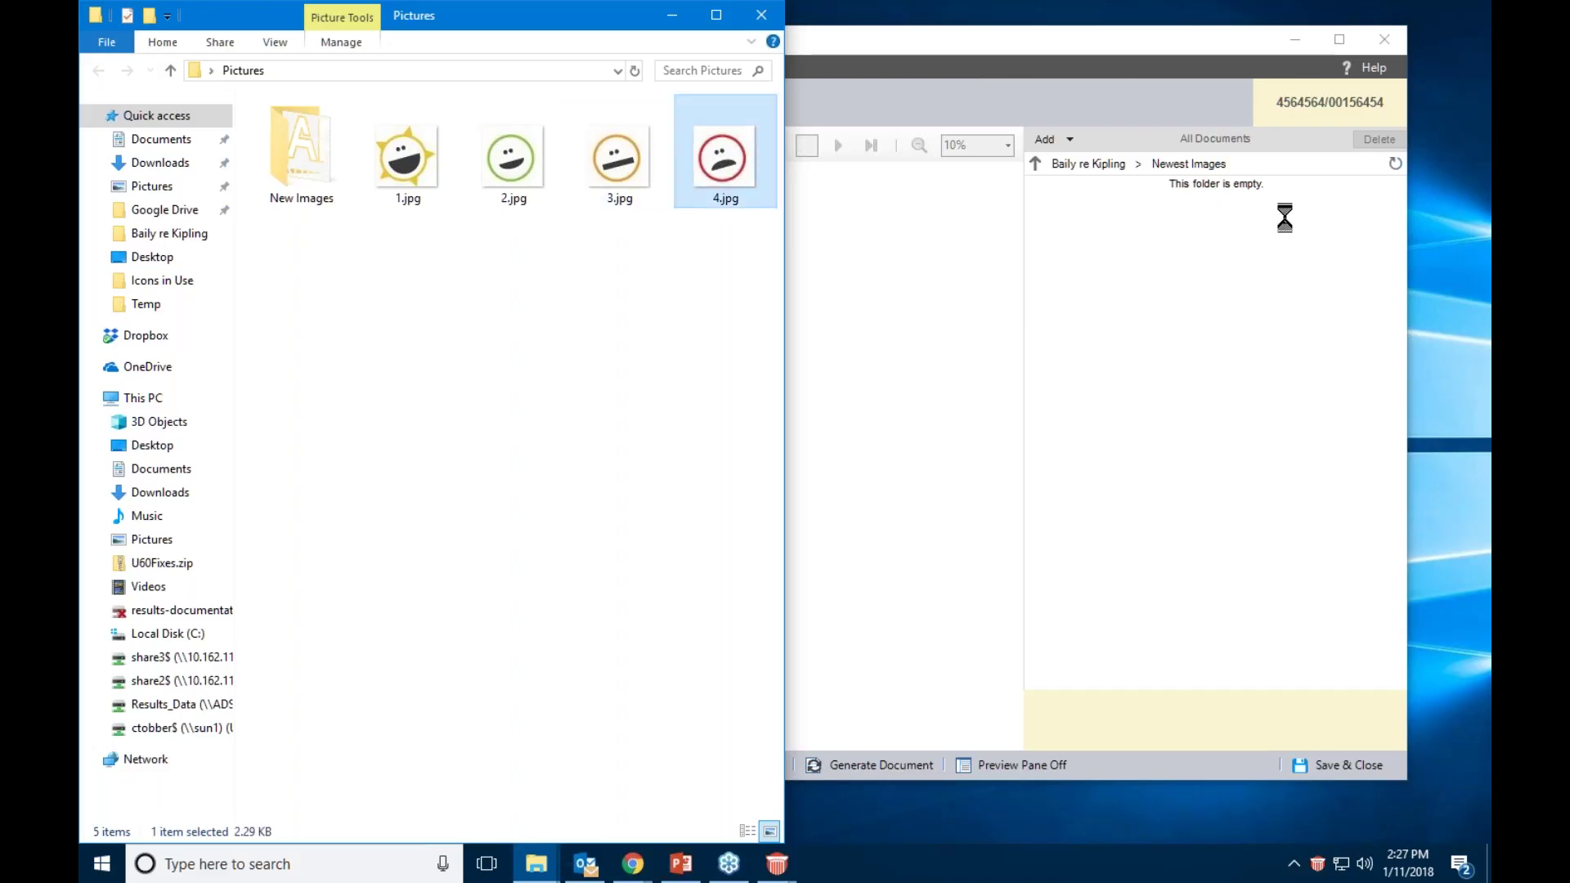
# Review the available options for adding items to the matter's Newest Images folder without choosing one
pyautogui.click(1061, 146)
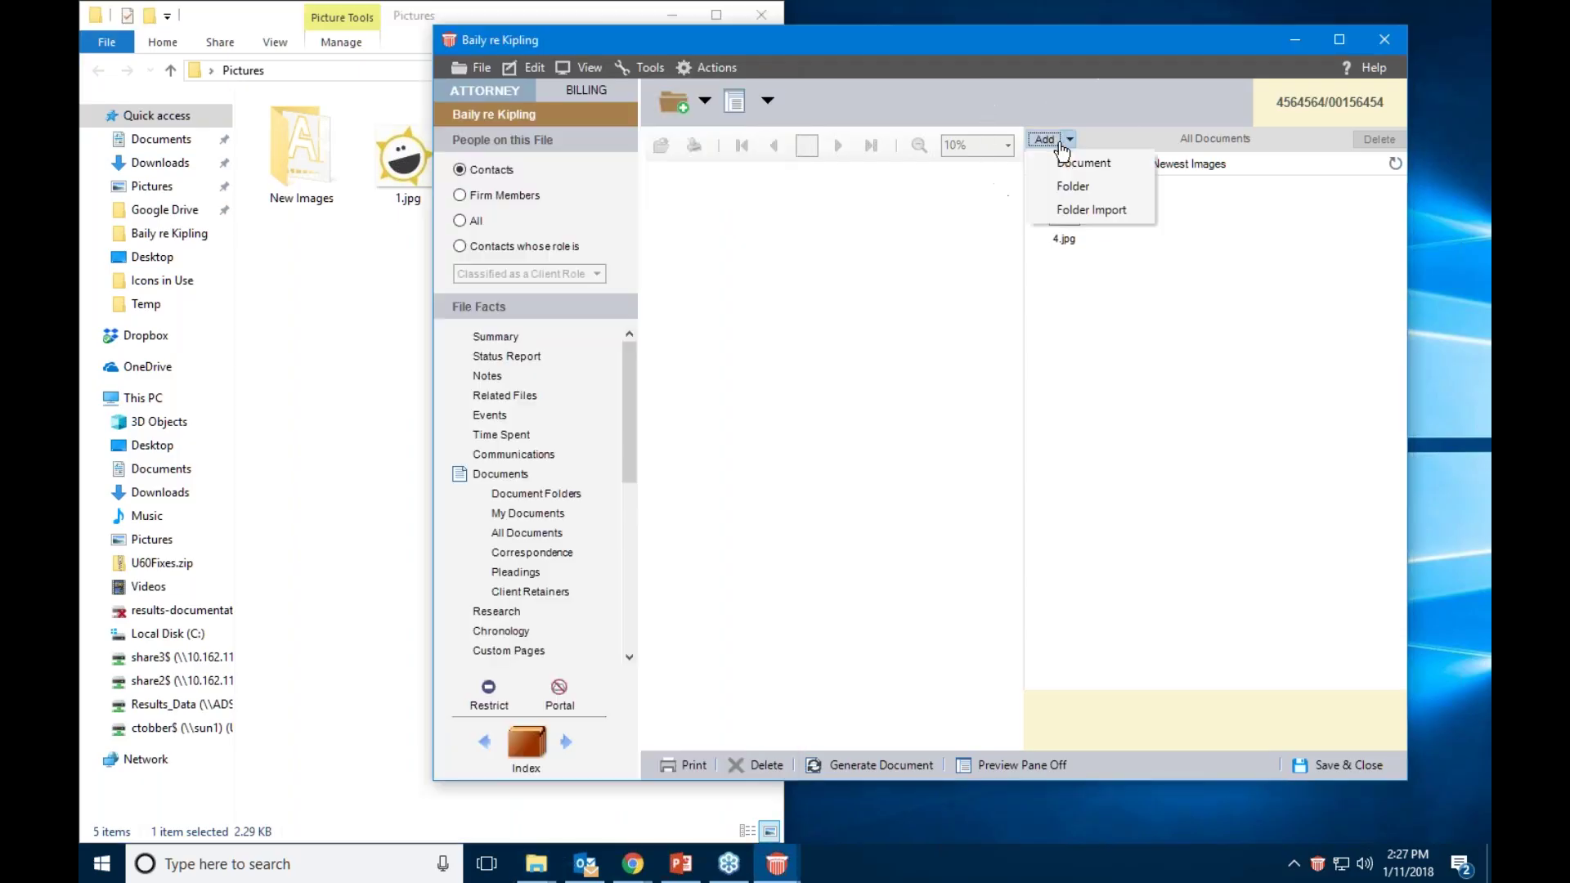
pyautogui.click(1064, 163)
pyautogui.click(1122, 44)
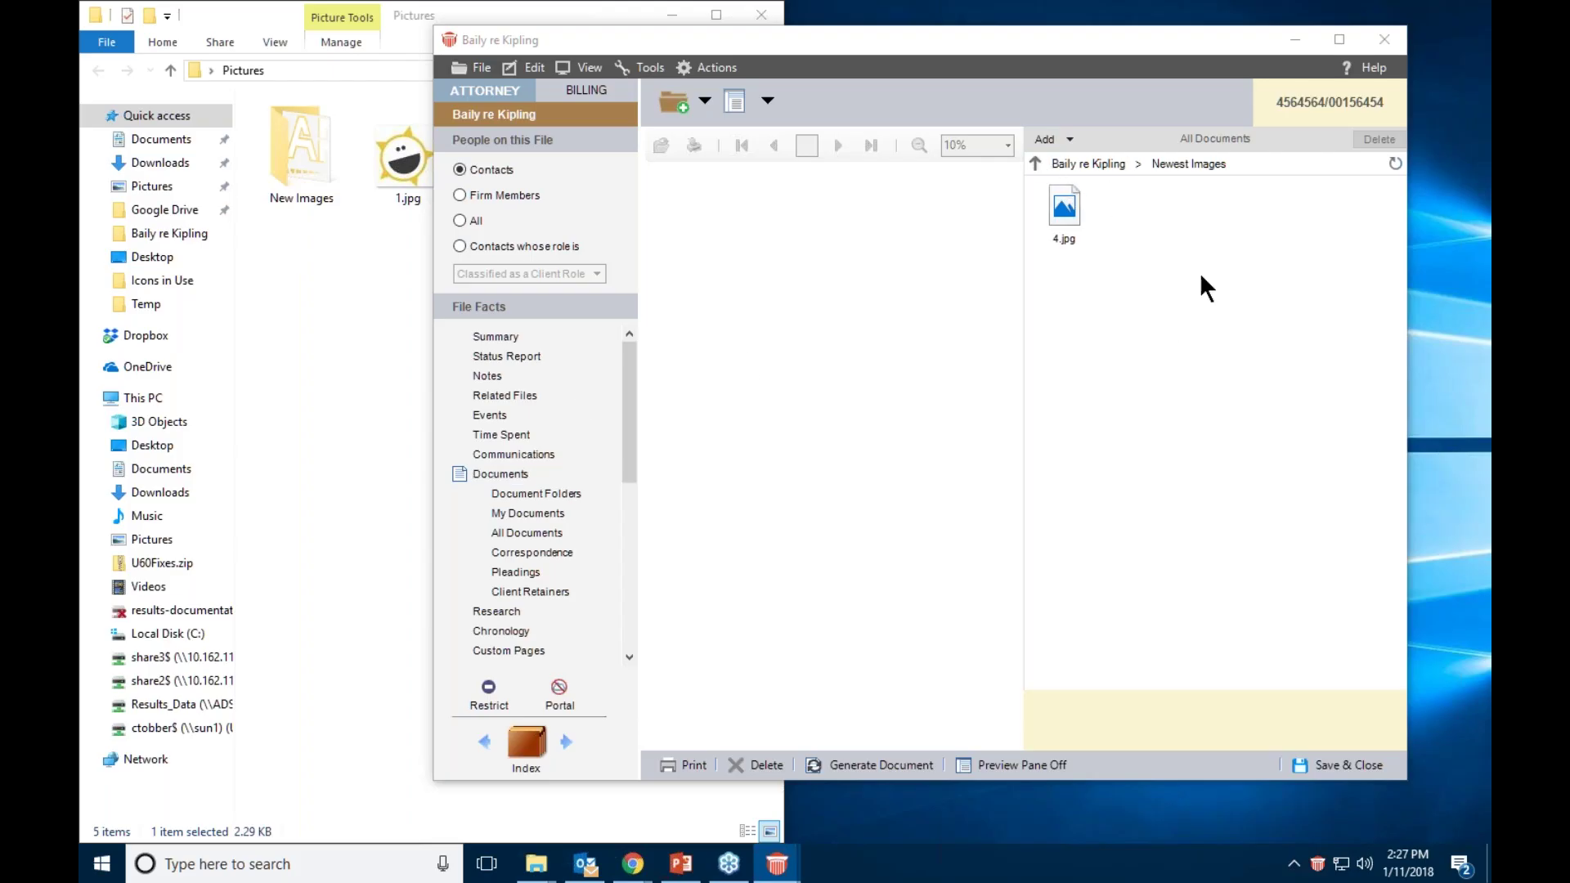
pyautogui.click(1068, 139)
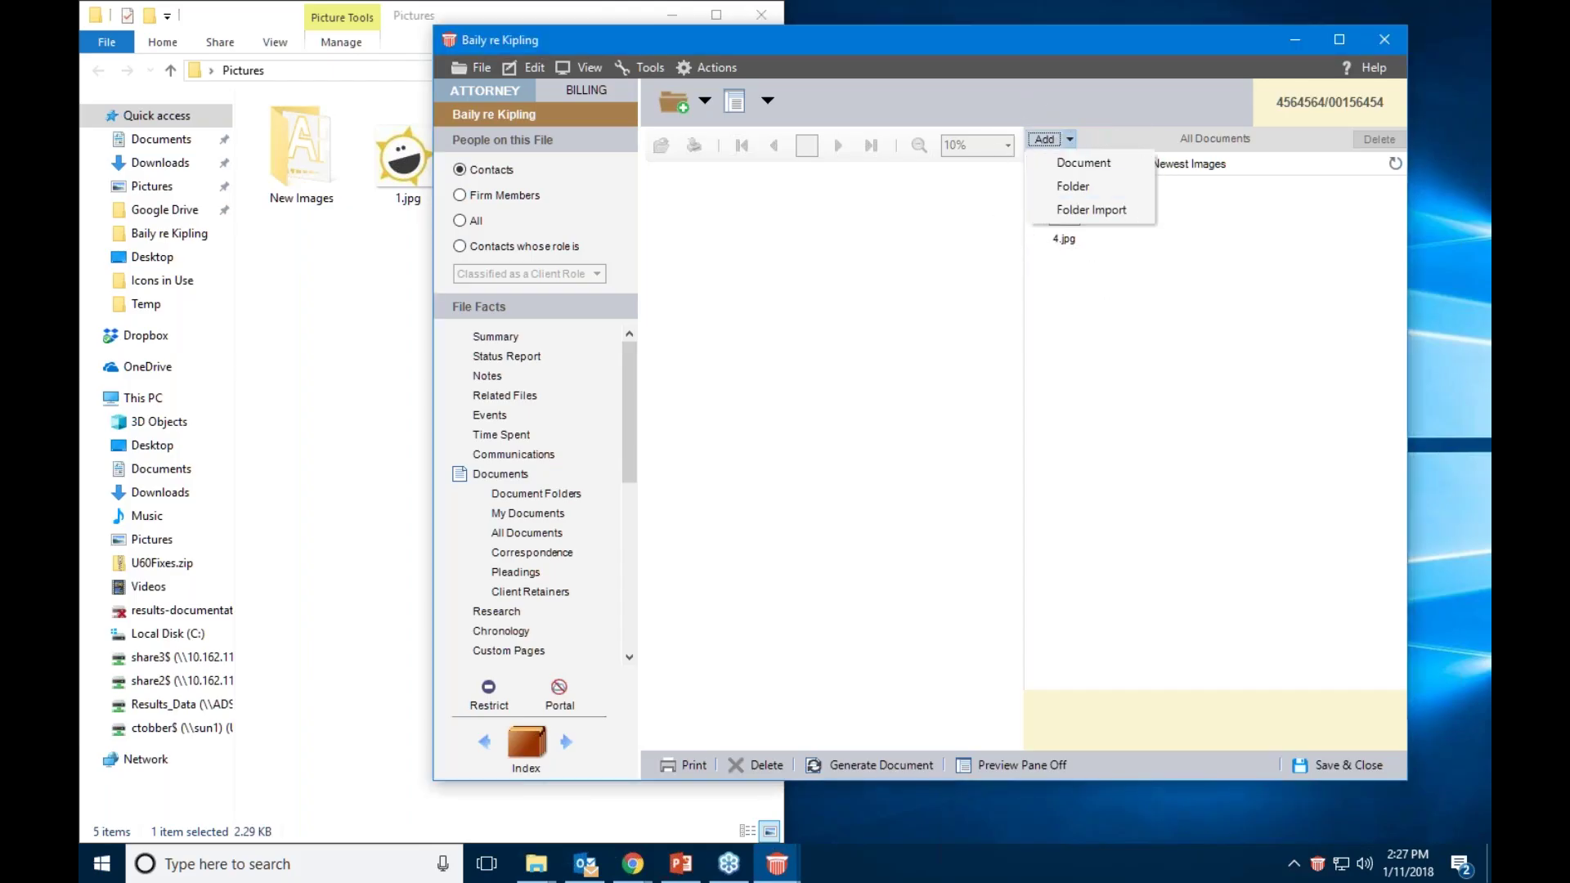
pyautogui.click(1108, 41)
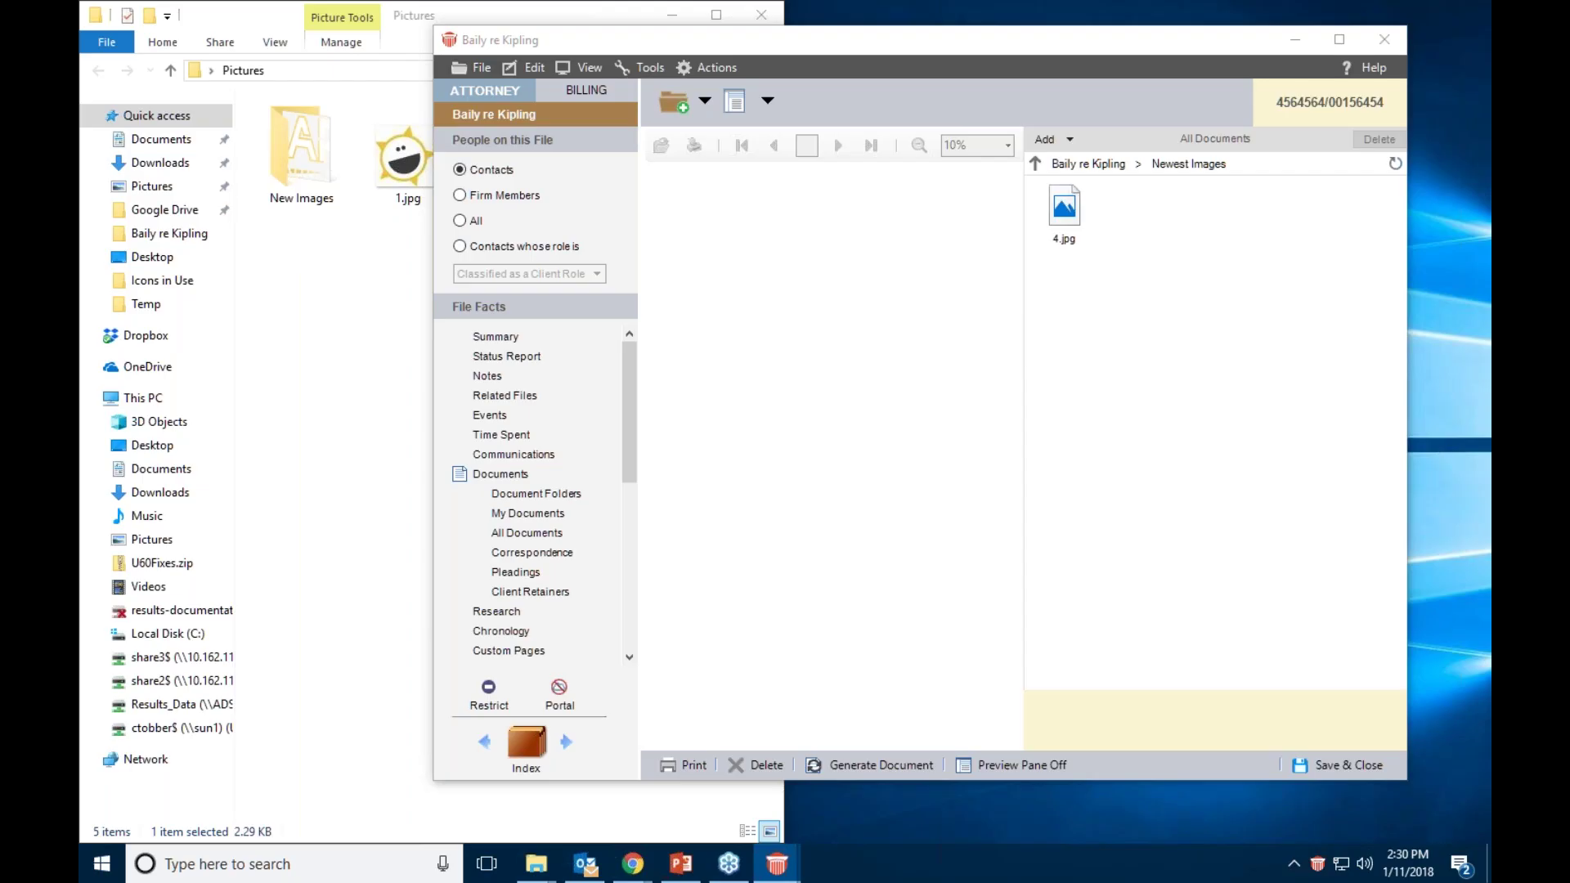
# Compare the matter's Document Folders view with its My Documents list, and return to Document Folders
pyautogui.click(537, 449)
pyautogui.click(524, 494)
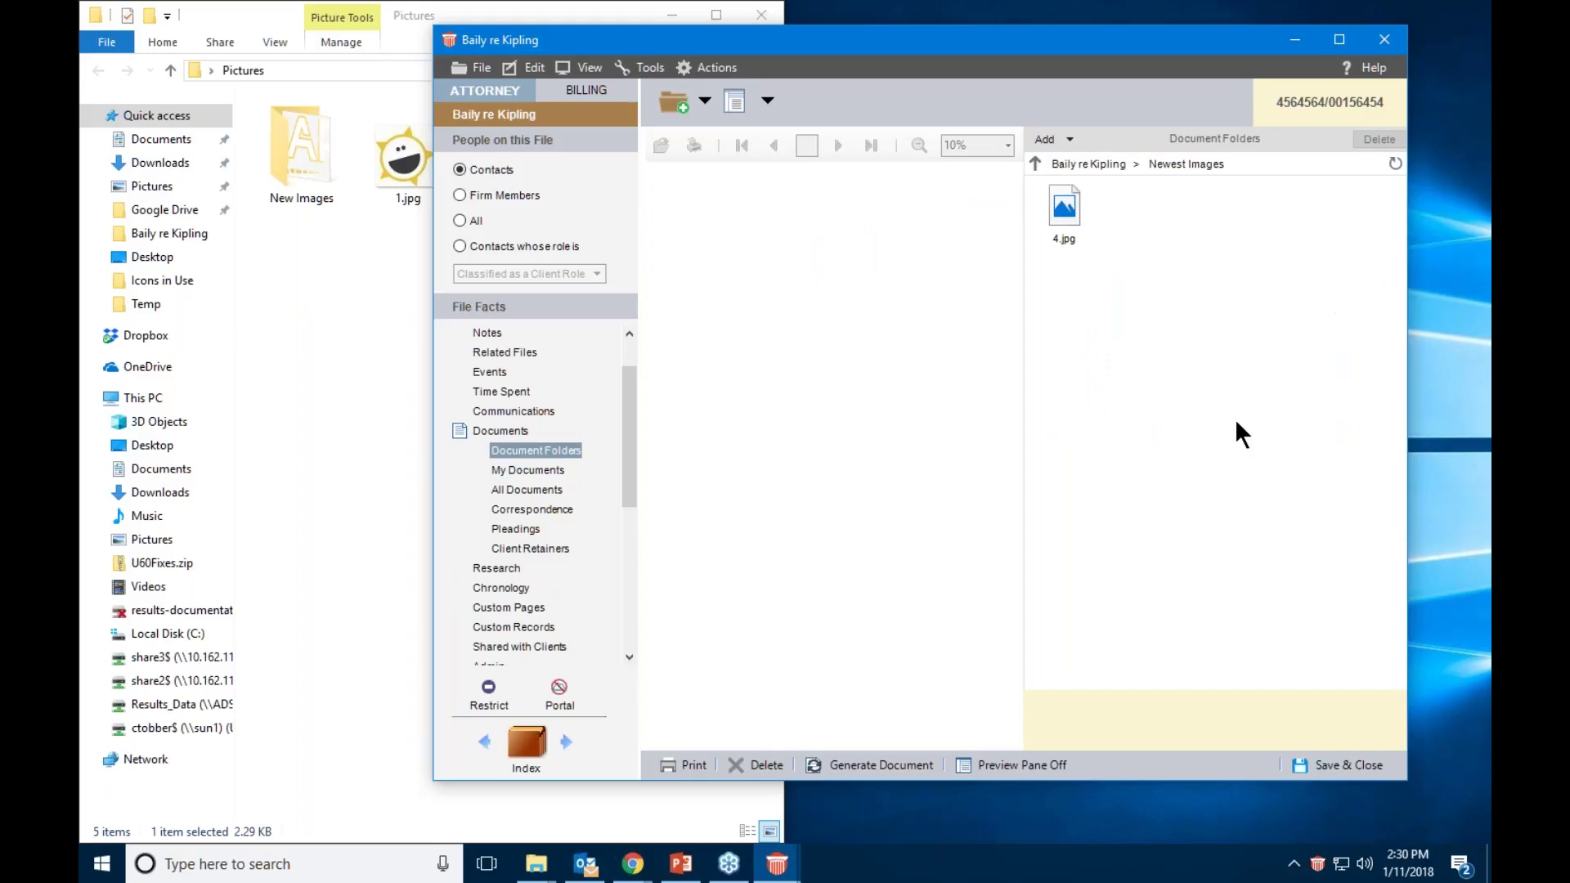
pyautogui.click(534, 470)
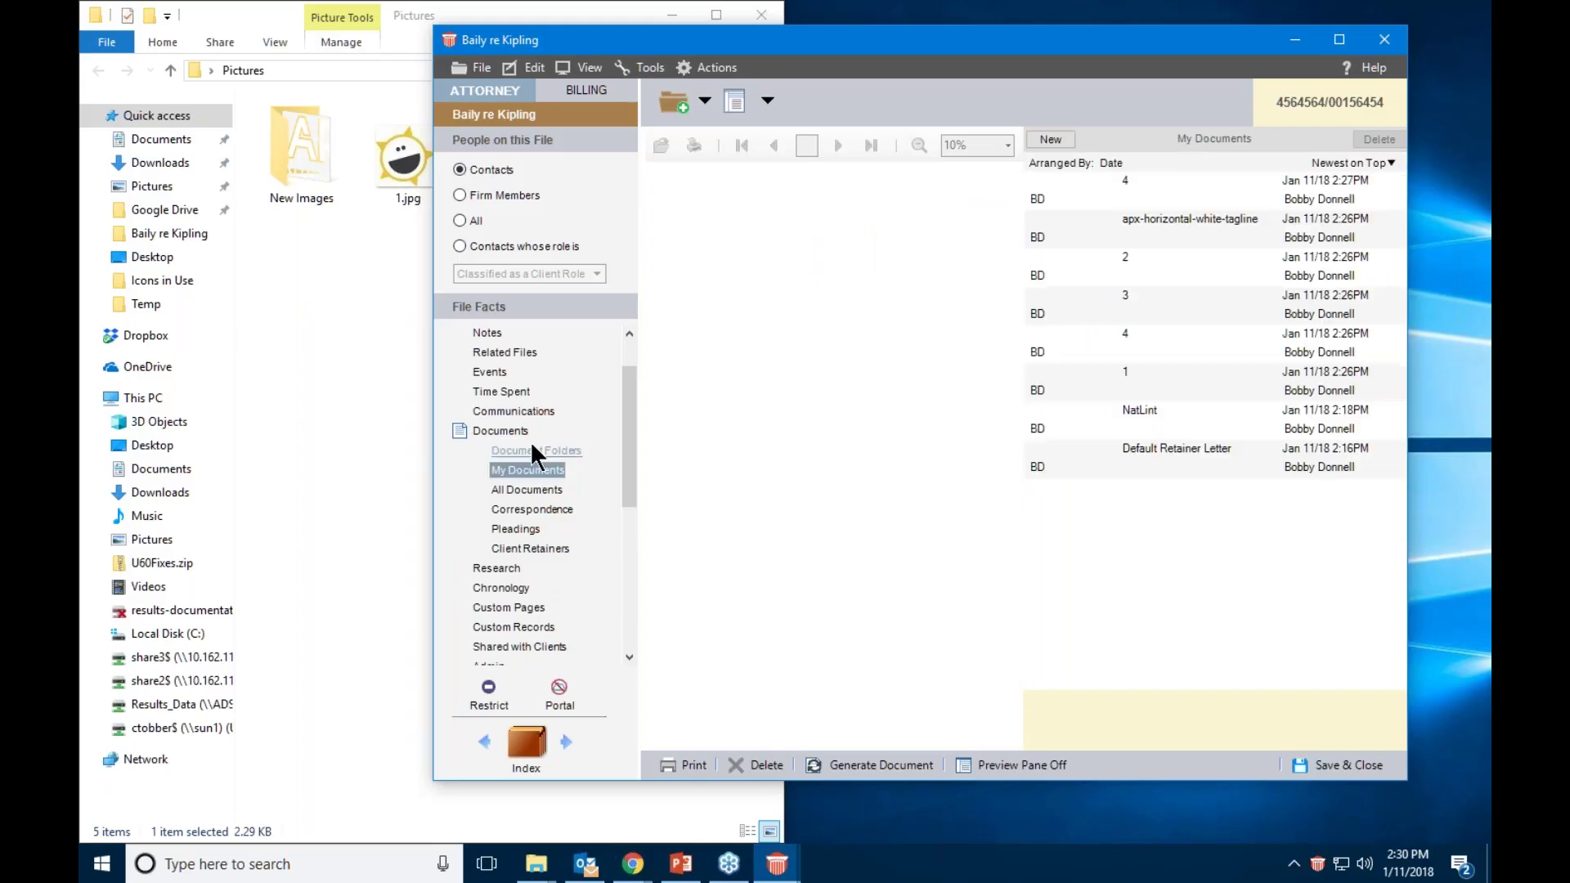
pyautogui.click(531, 448)
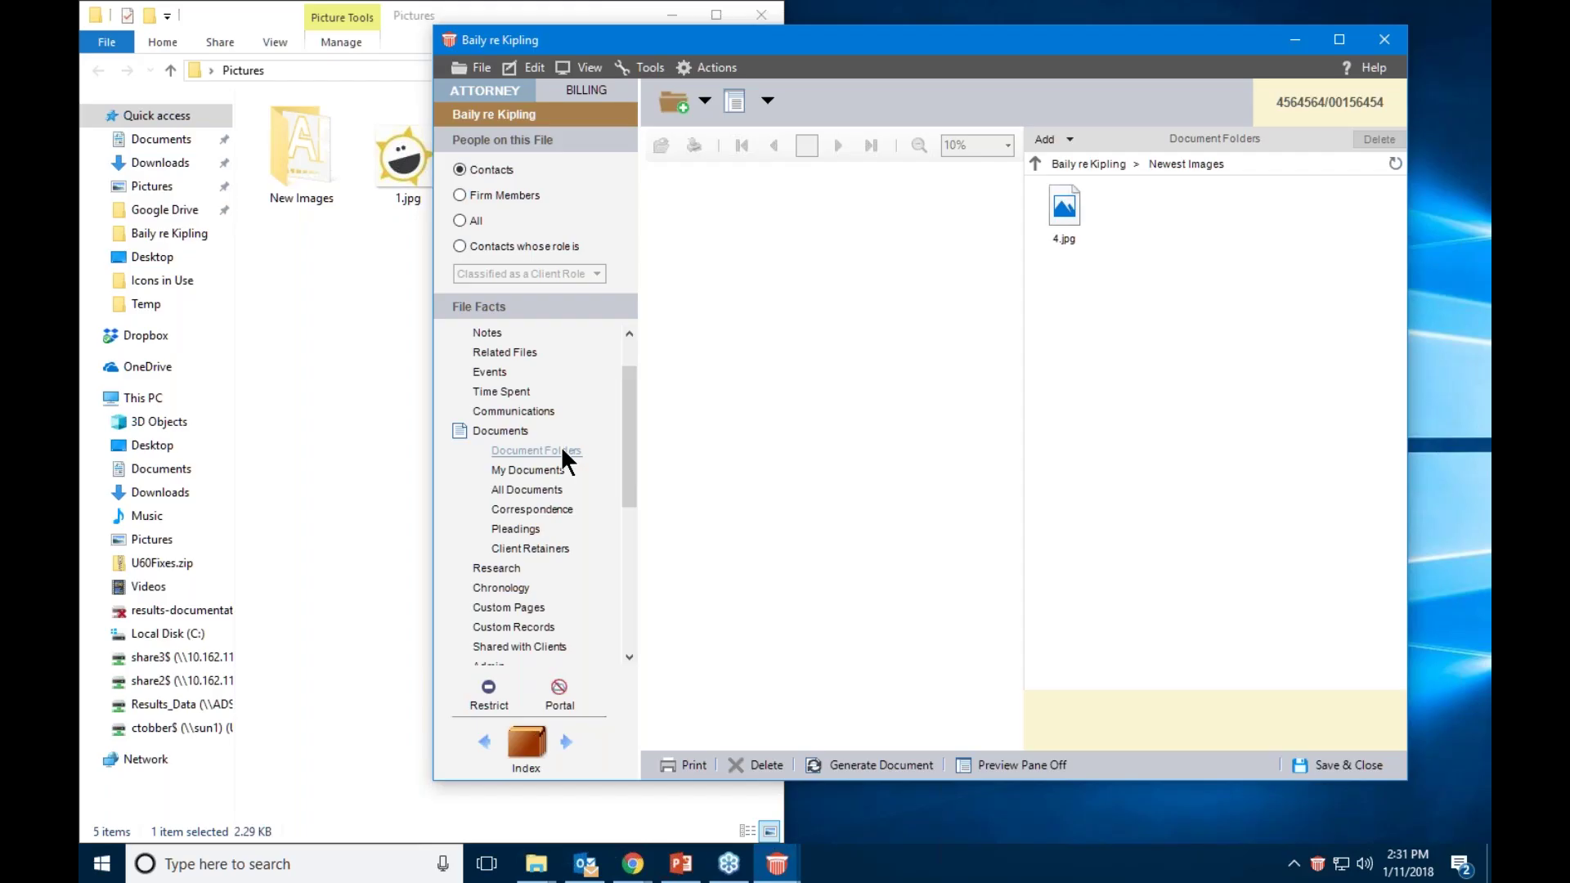
# Switch to File Explorer and browse to the Amicus Attorney Document Repository folder in SharedDocuments on ADS-5084
pyautogui.click(372, 11)
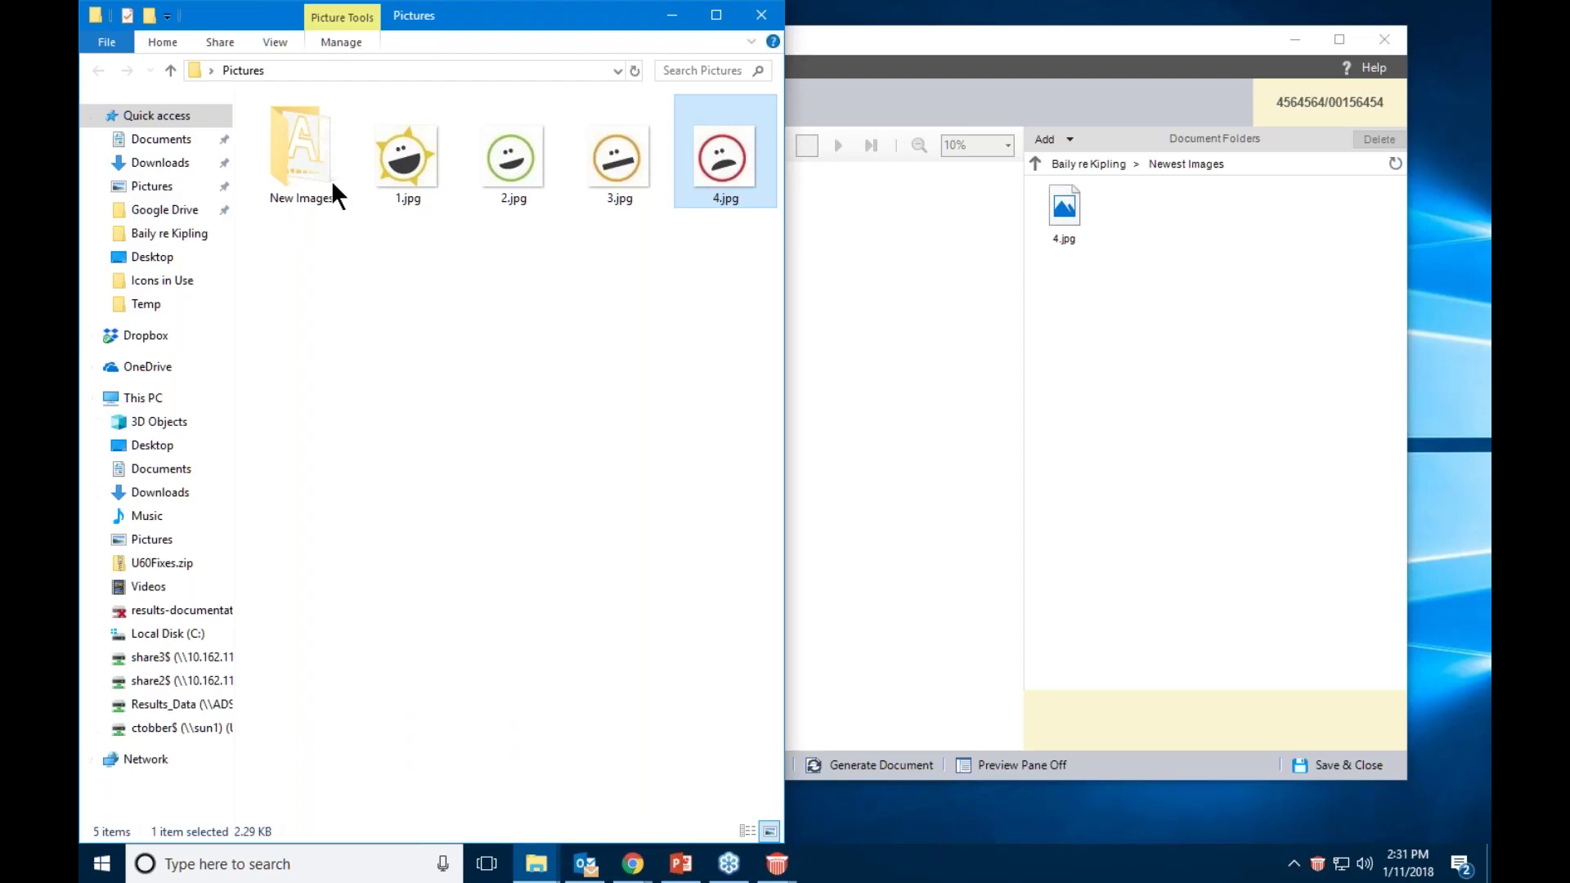
pyautogui.click(376, 71)
pyautogui.press('BackSpace')
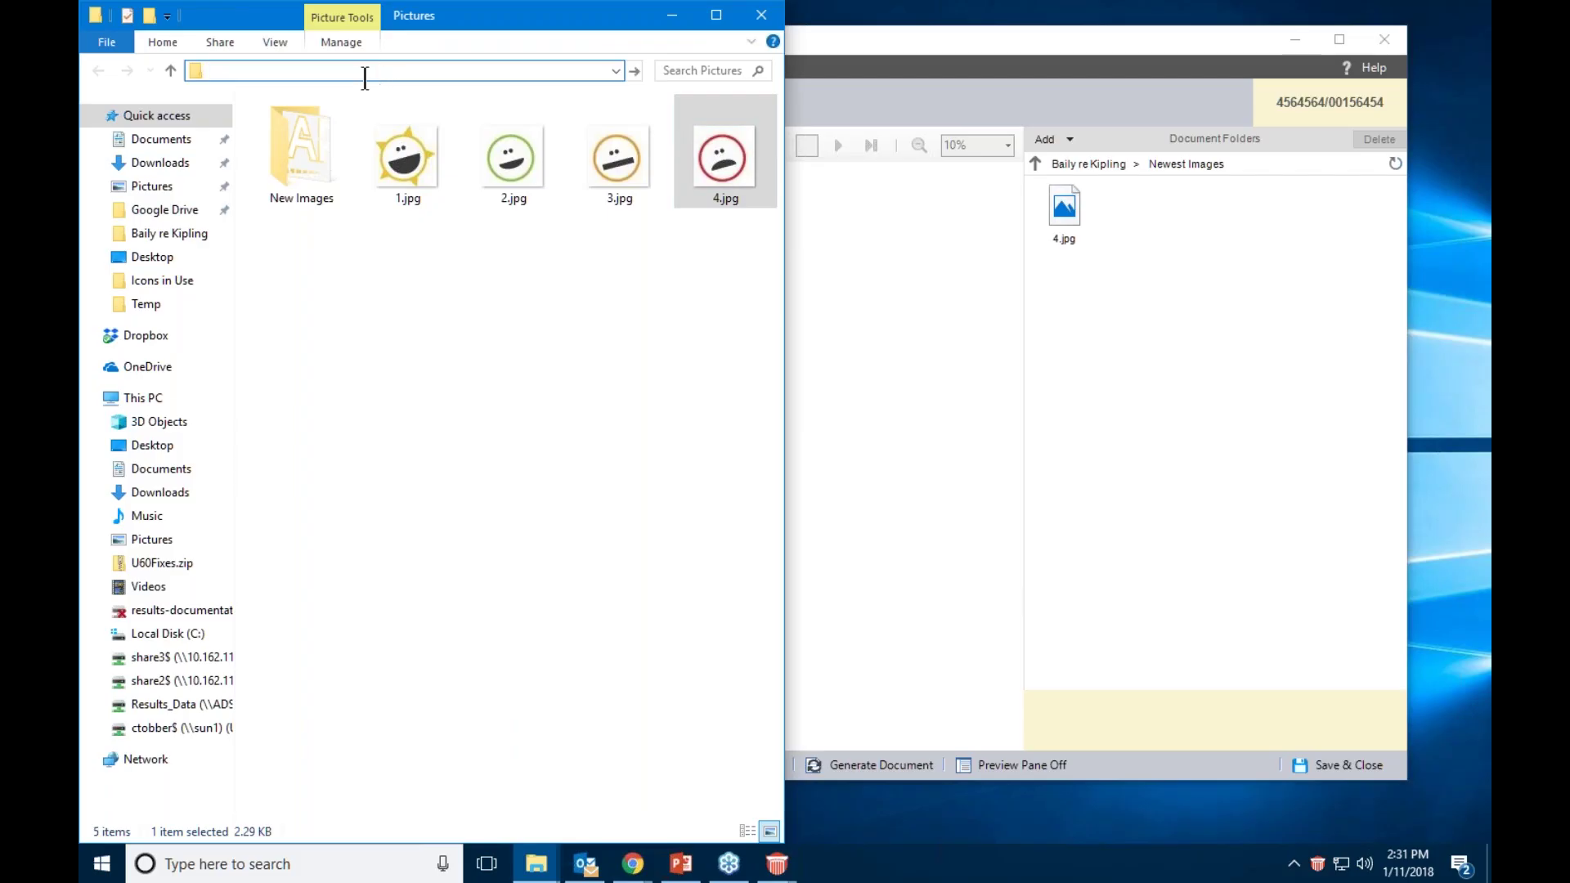
pyautogui.click(163, 237)
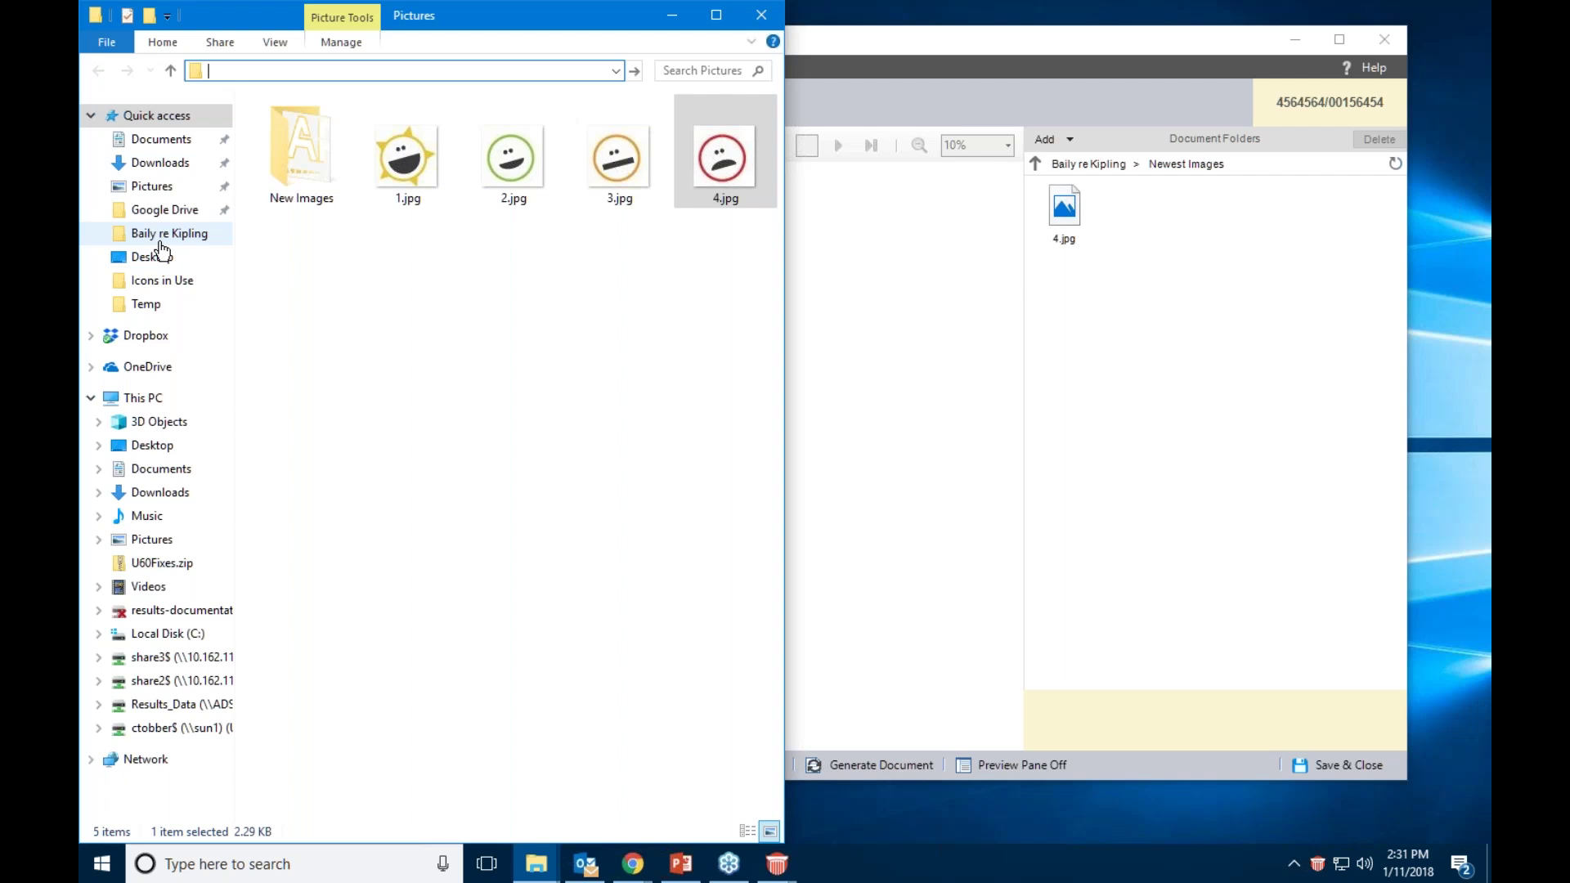
pyautogui.click(358, 71)
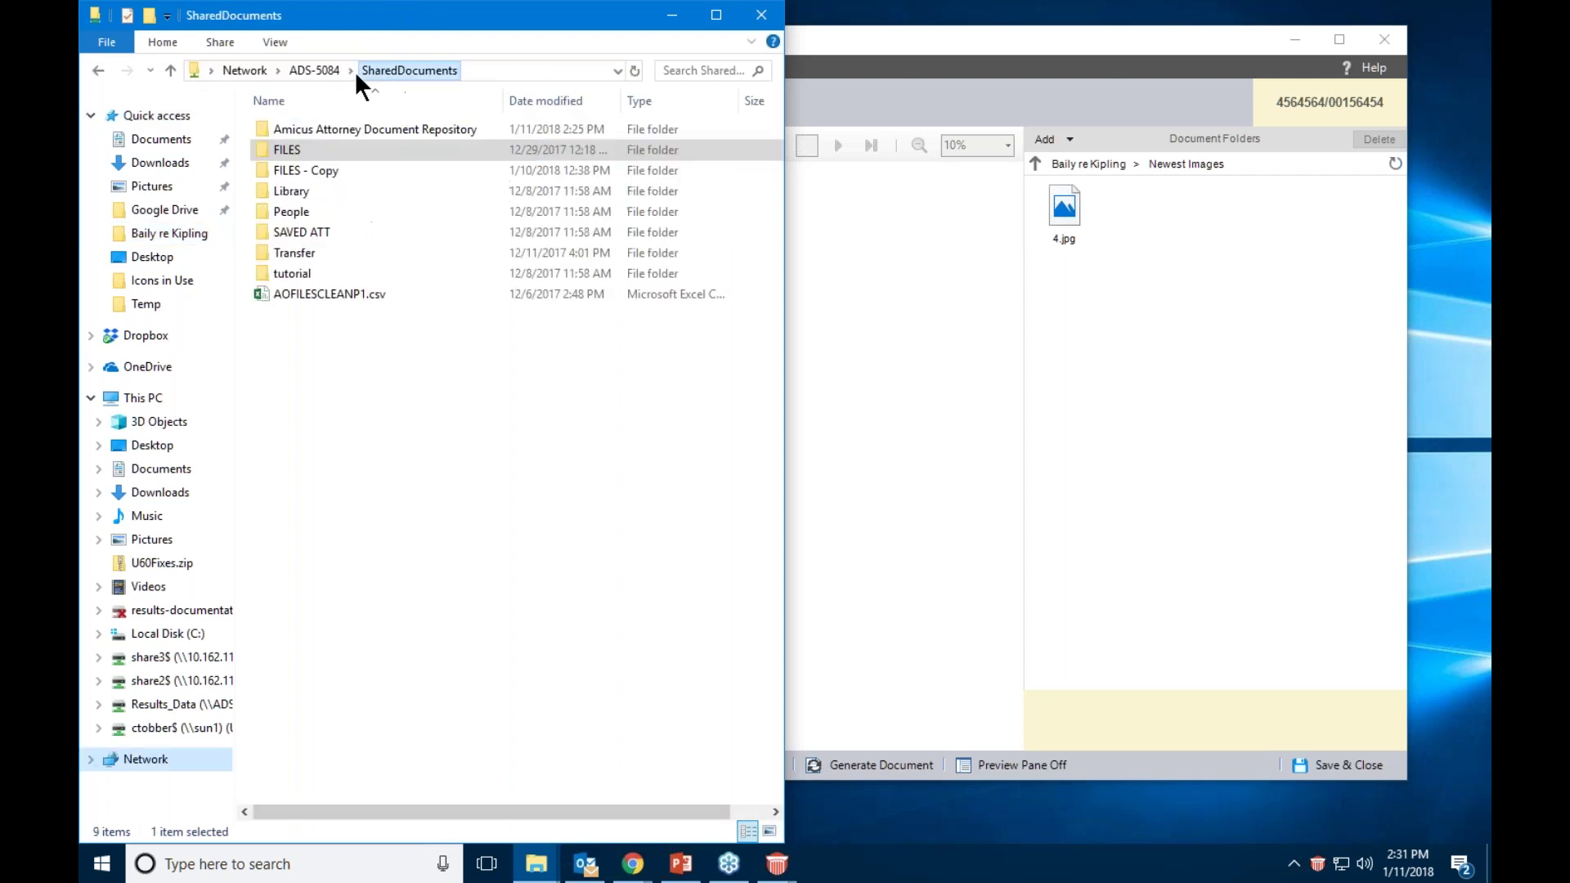
pyautogui.doubleClick(351, 128)
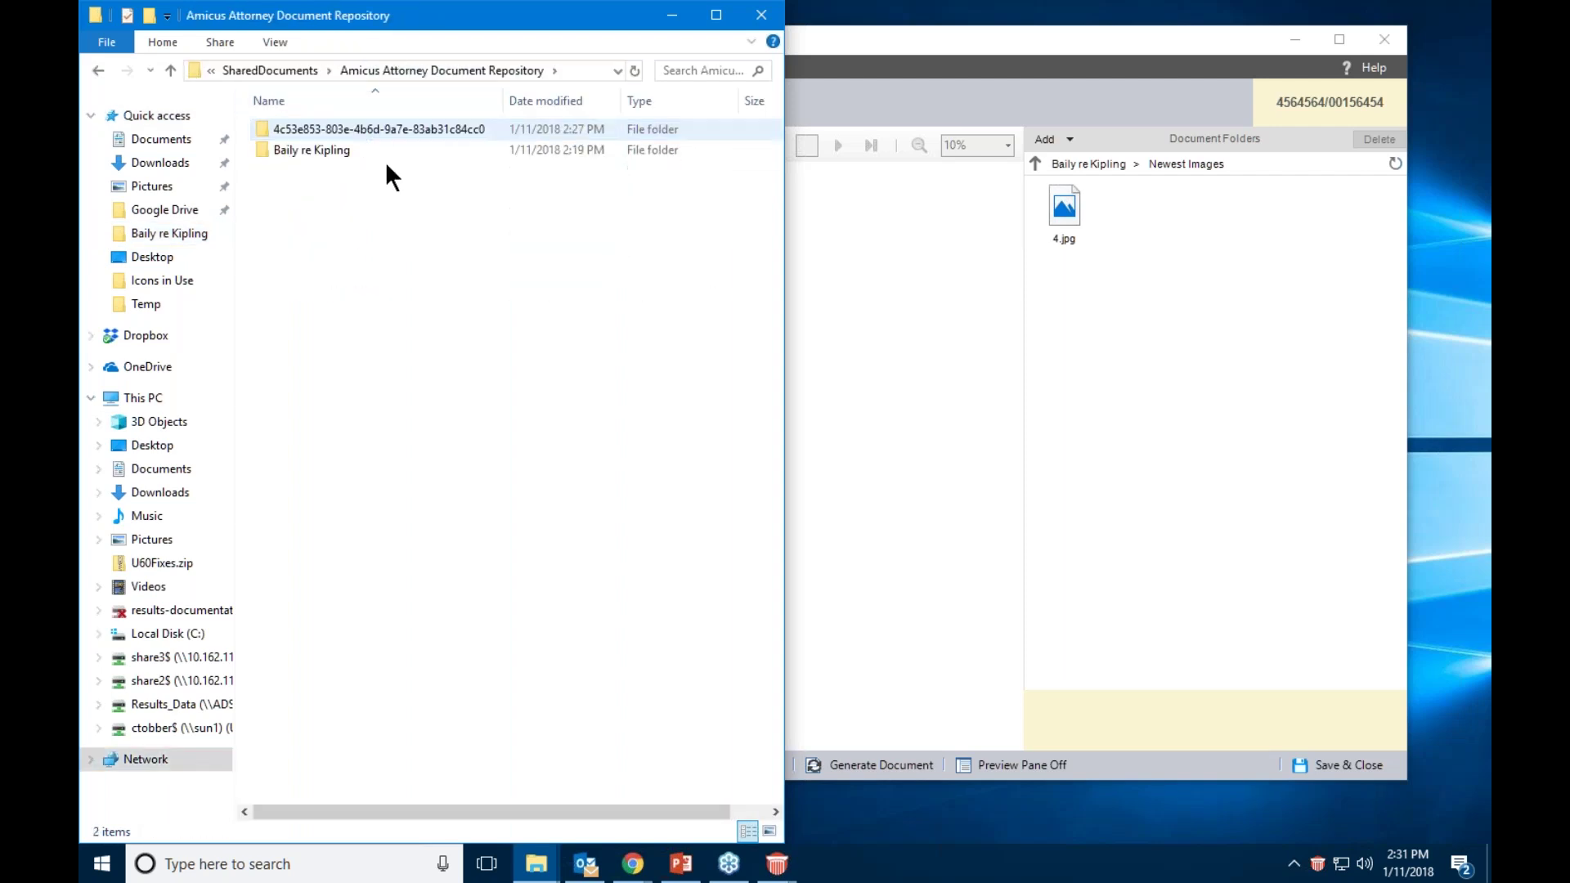
# Examine the stored files in the 4c53e853-803e-4b6d-9a7e-83ab31c84cc0 repository folder with a widened Name column, and minimize File Explorer
pyautogui.click(713, 18)
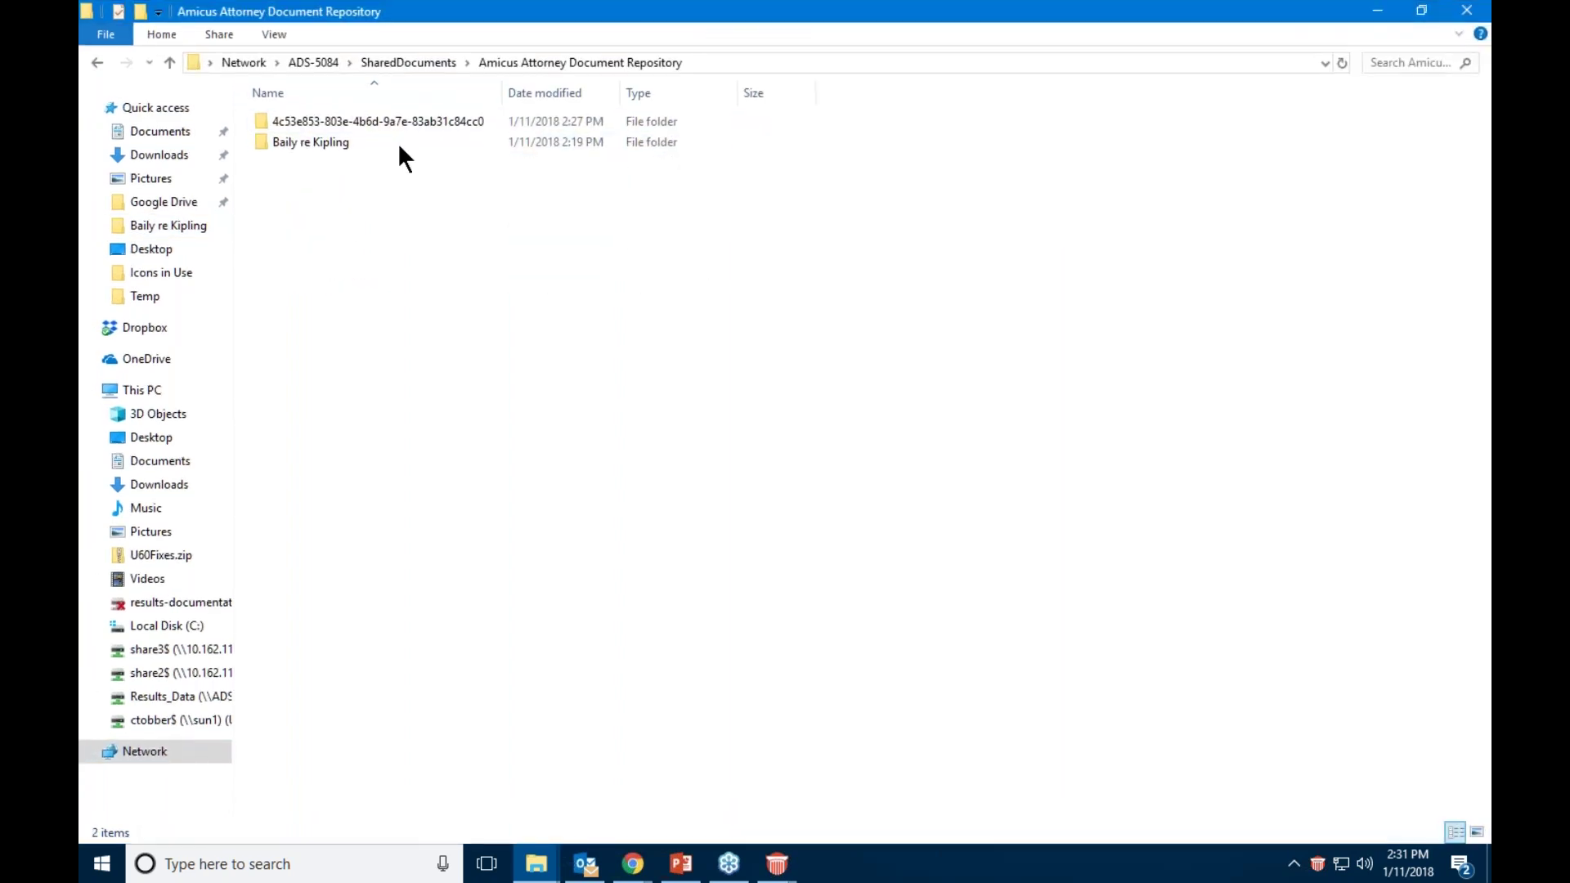
pyautogui.doubleClick(298, 116)
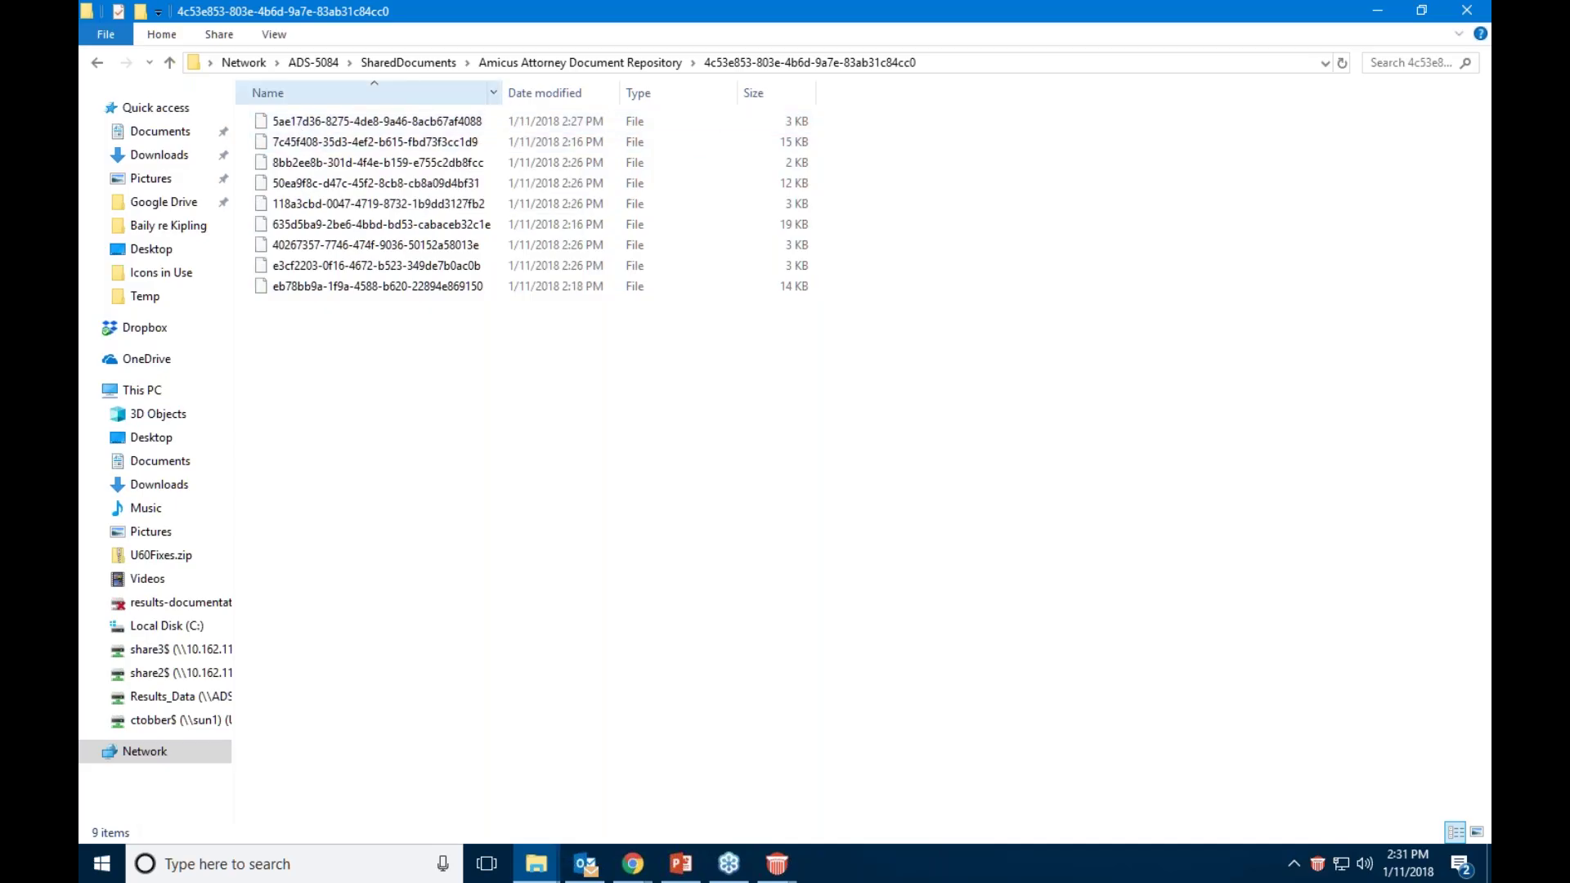
pyautogui.moveTo(500, 93); pyautogui.dragTo(581, 93)
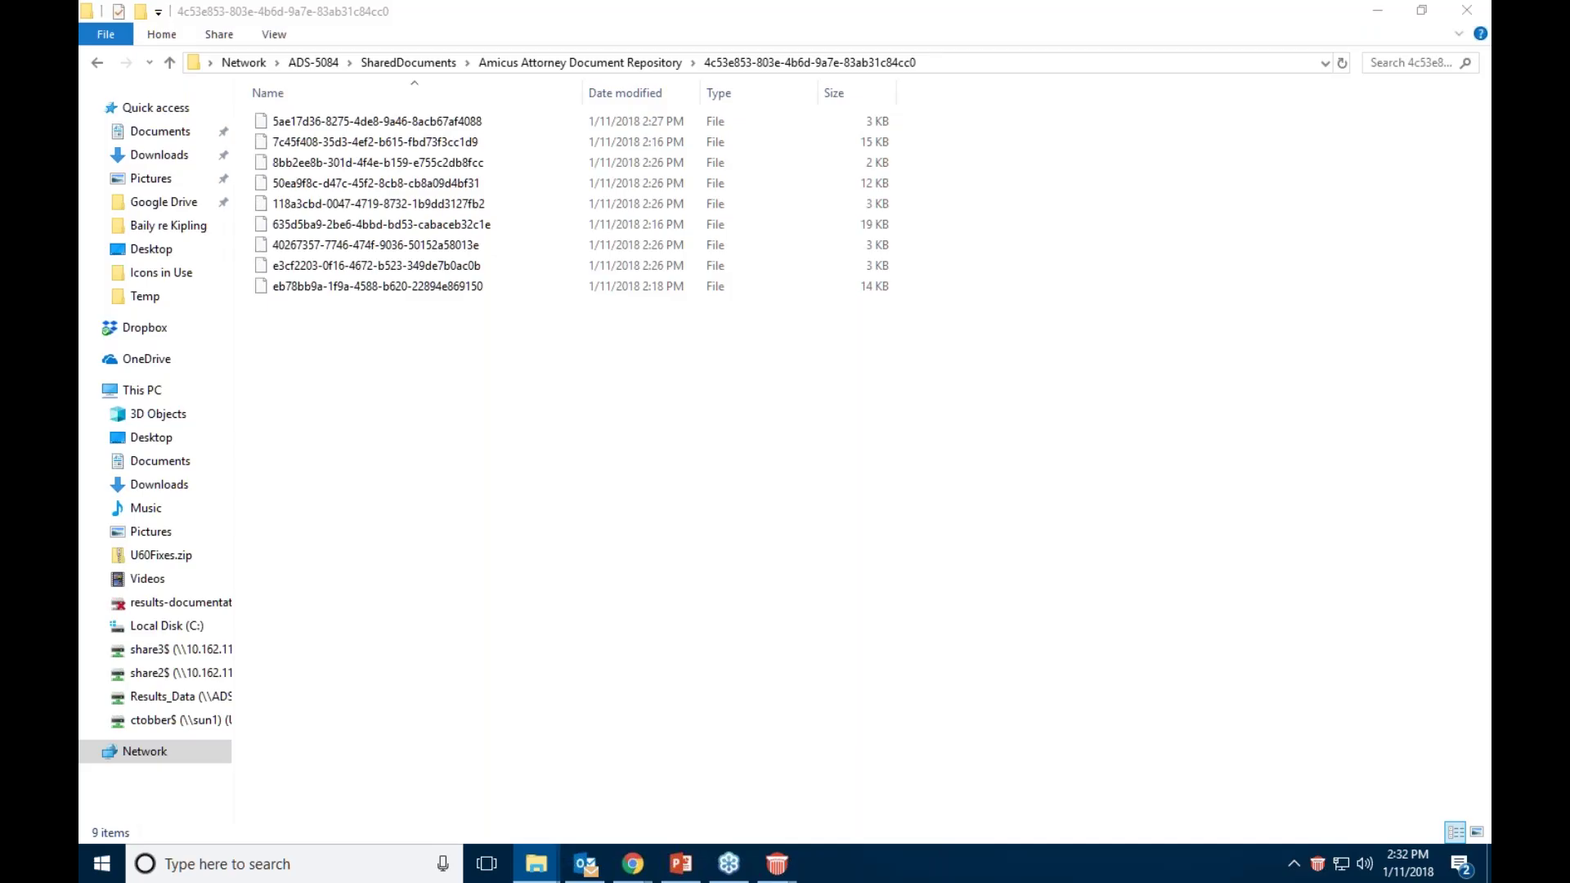
pyautogui.click(1387, 73)
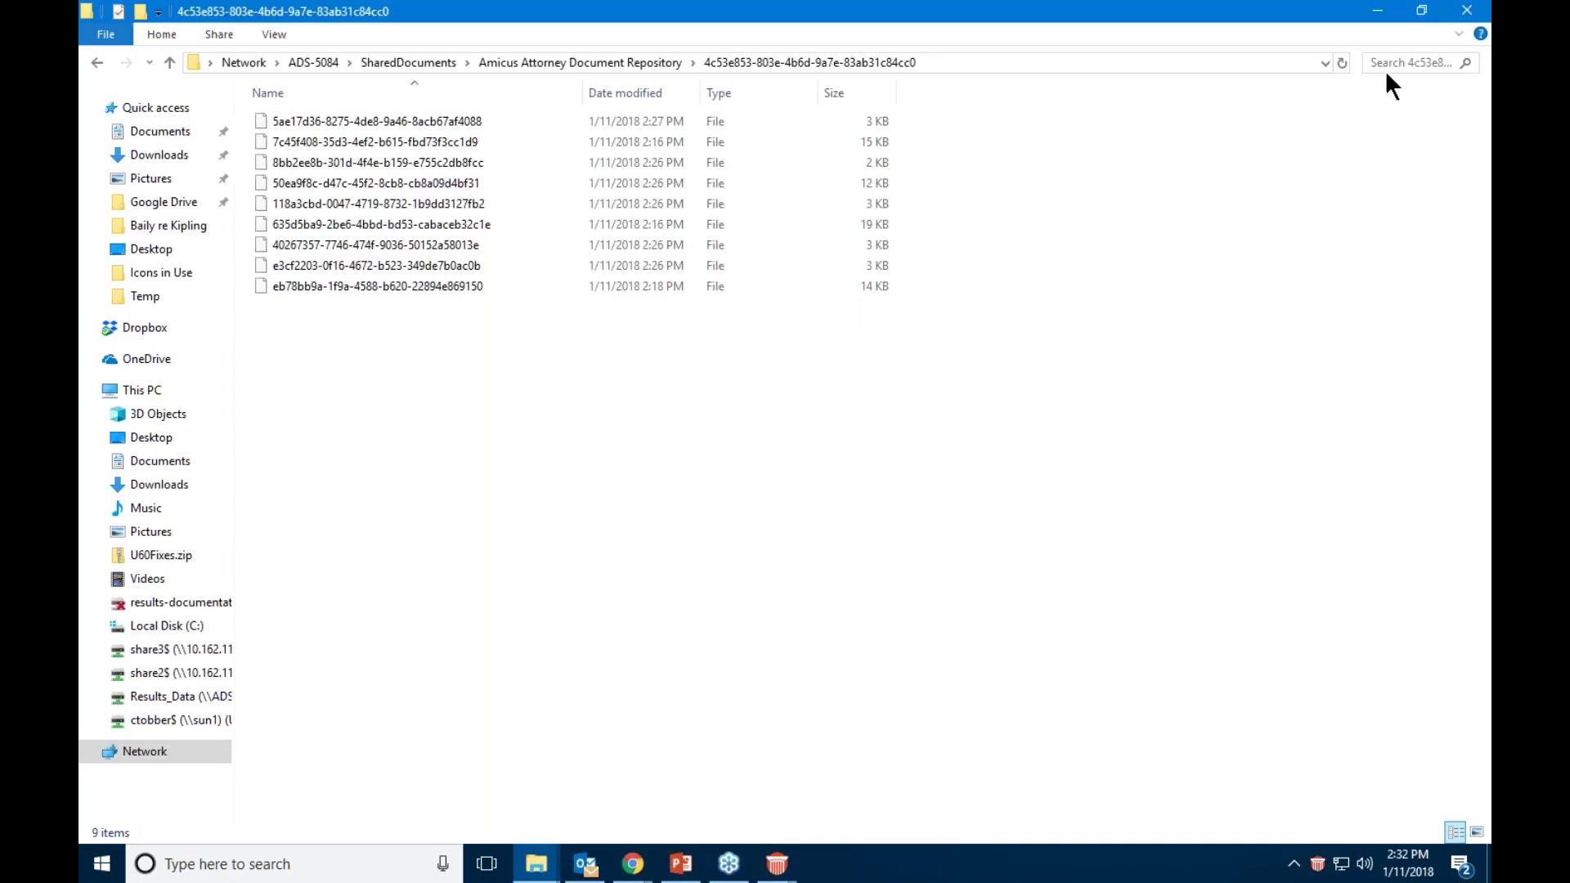
pyautogui.click(1379, 11)
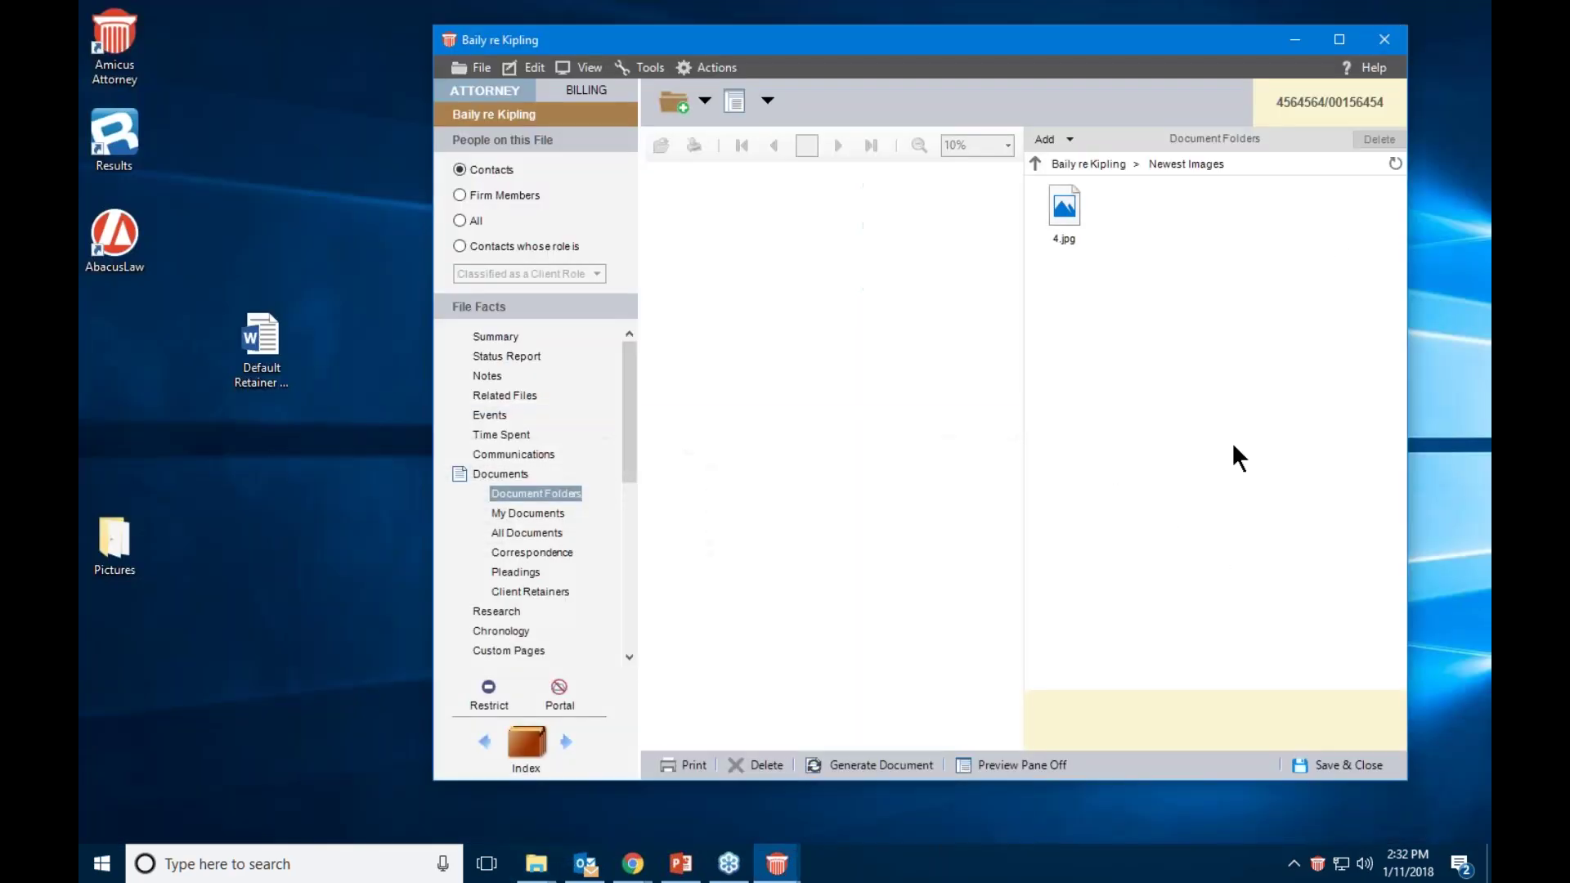
# Maximize the matter window and check out 4.jpg from the Newest Images folder to the Desktop
pyautogui.doubleClick(1156, 38)
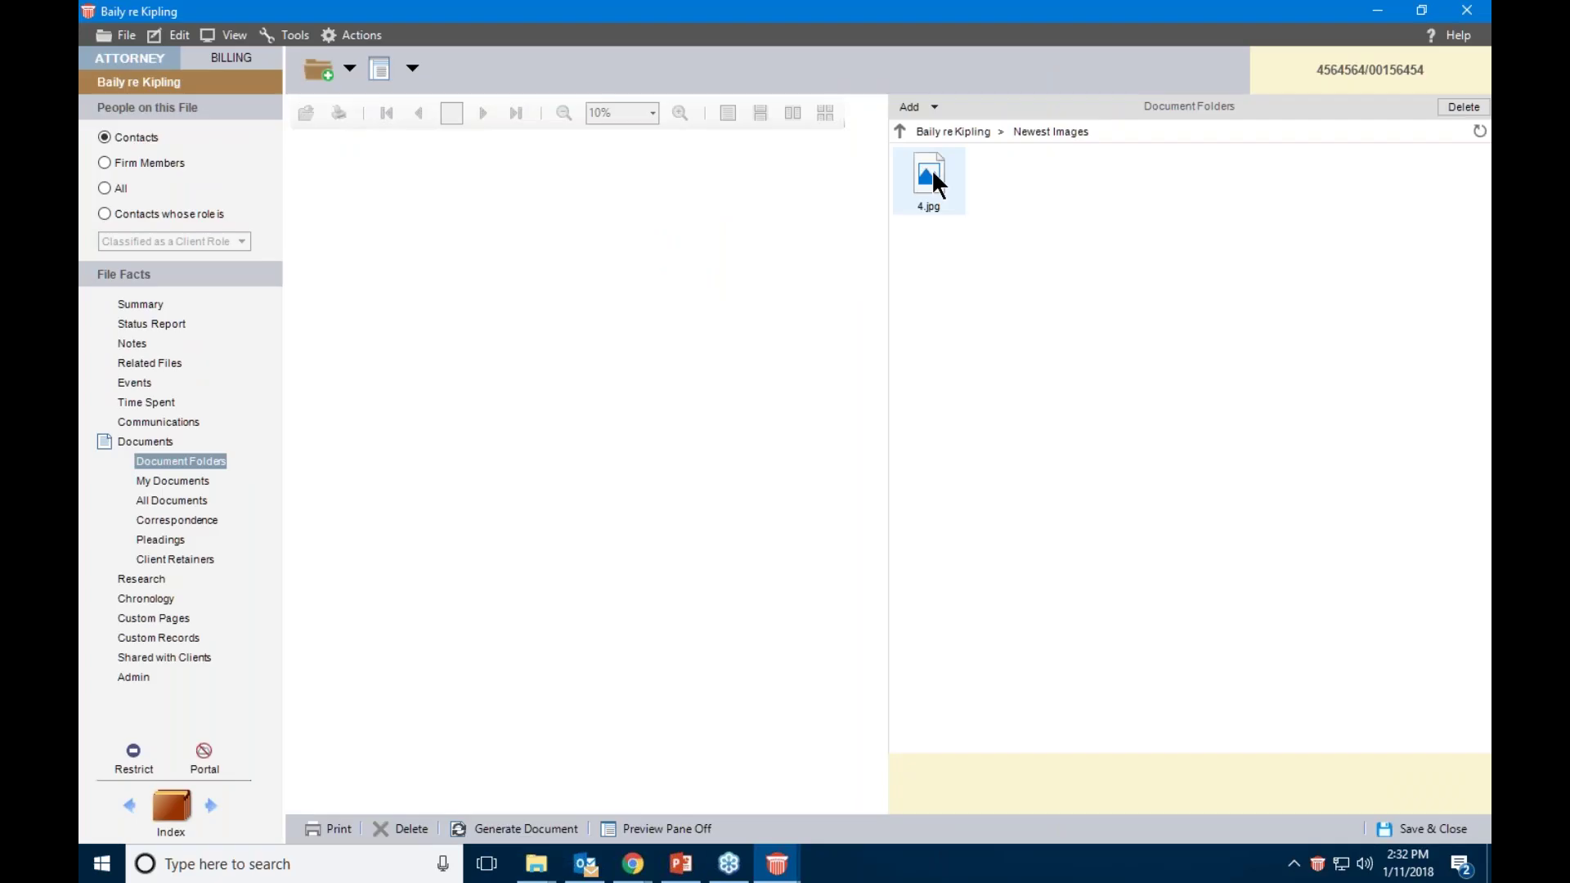
pyautogui.rightClick(932, 173)
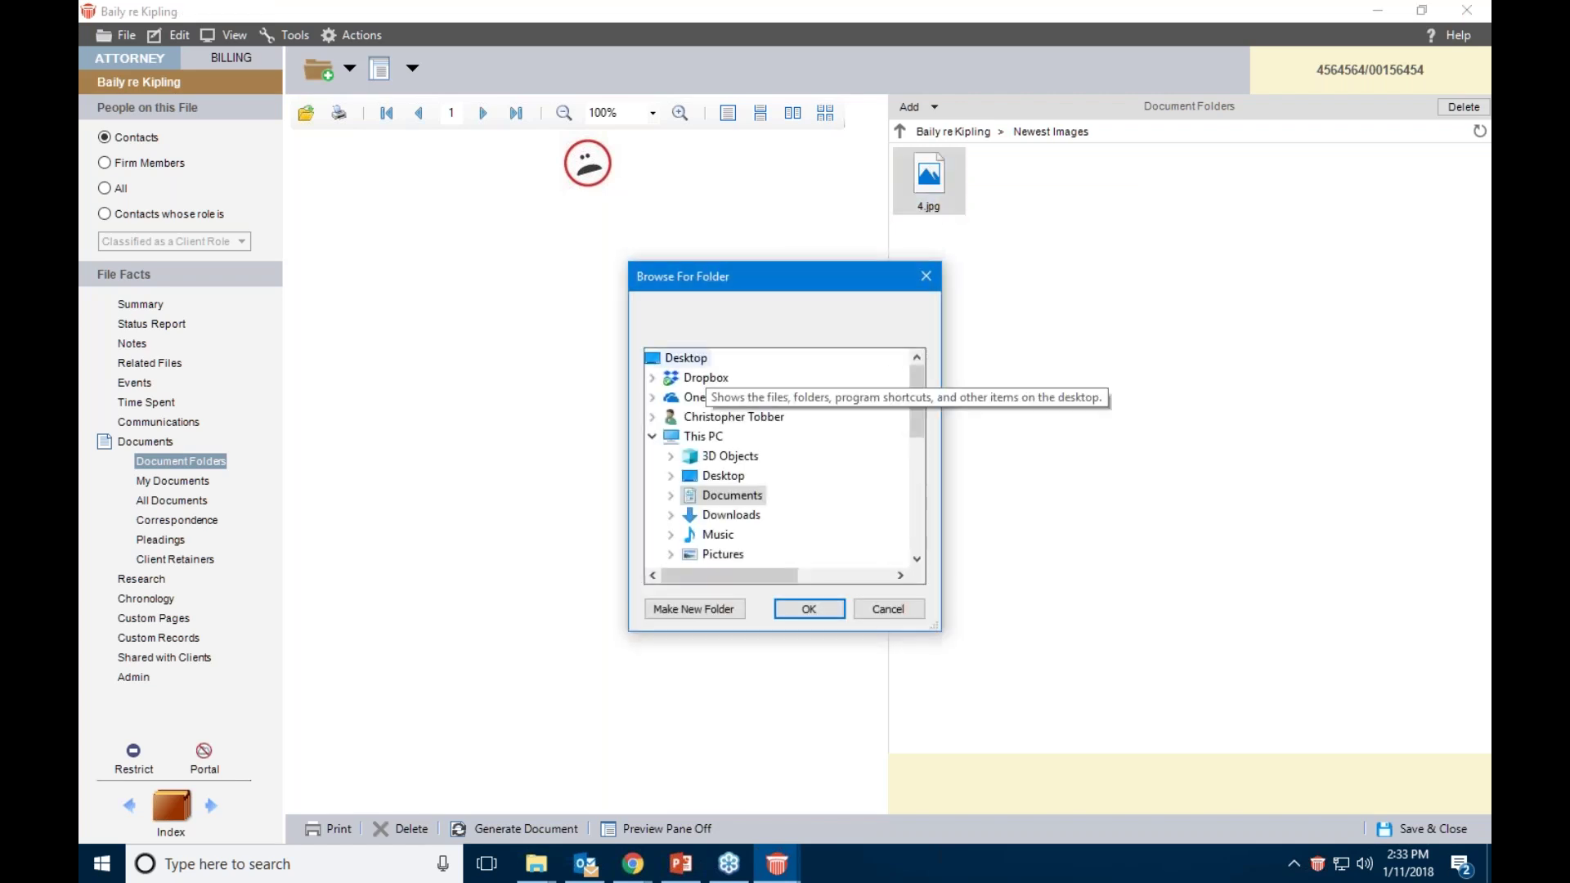
pyautogui.click(810, 607)
pyautogui.click(727, 532)
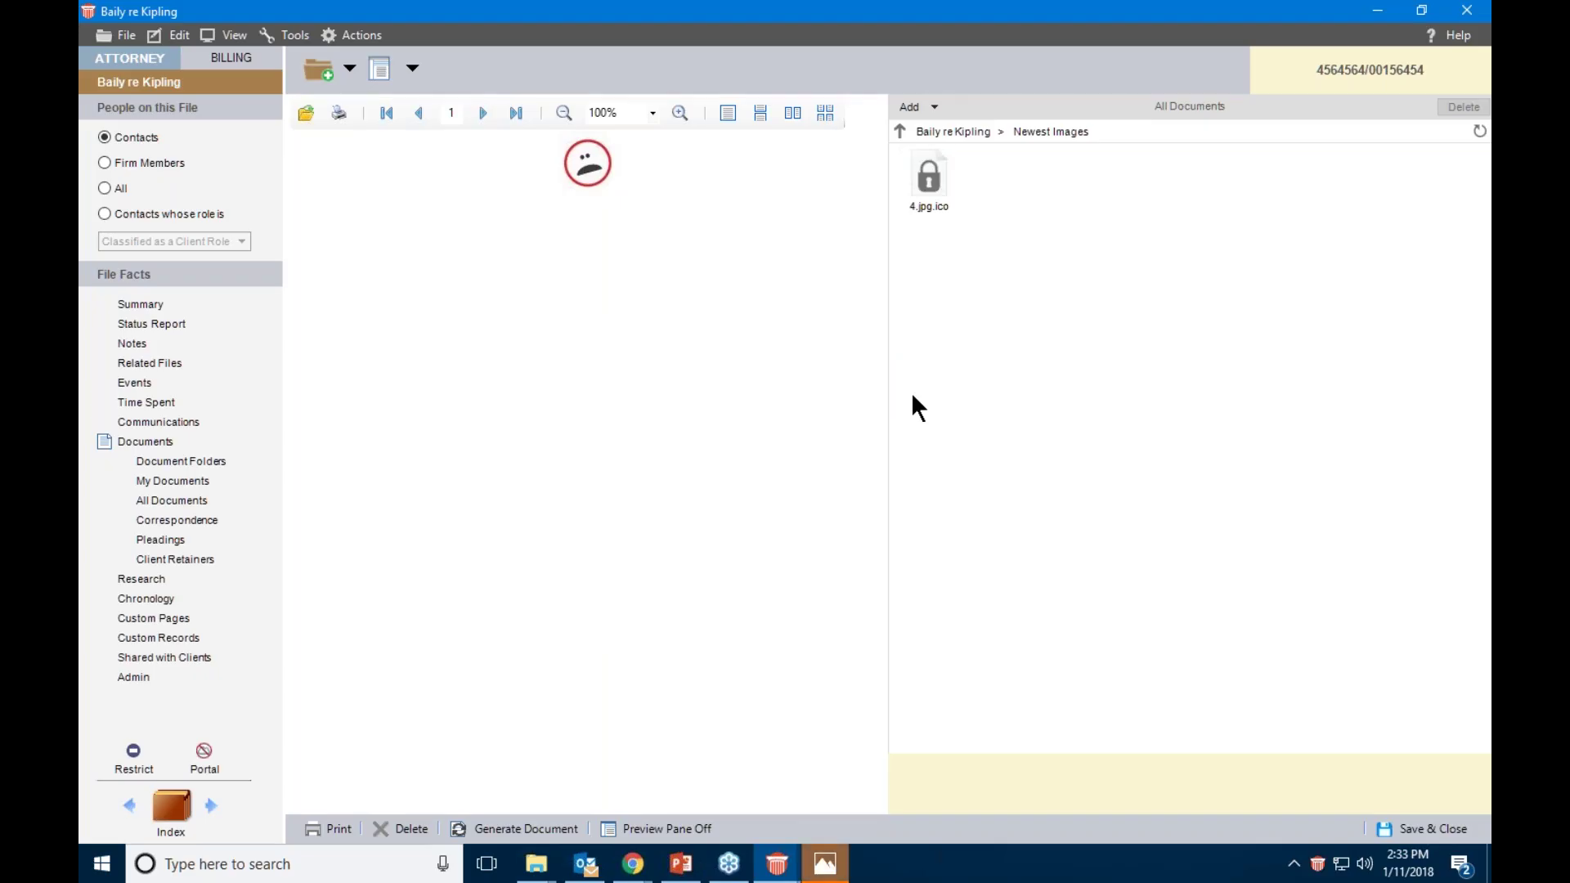
# Review the check-in options and Document Detail of the checked-out 4.jpg, and cancel the dialog without changes
pyautogui.click(953, 200)
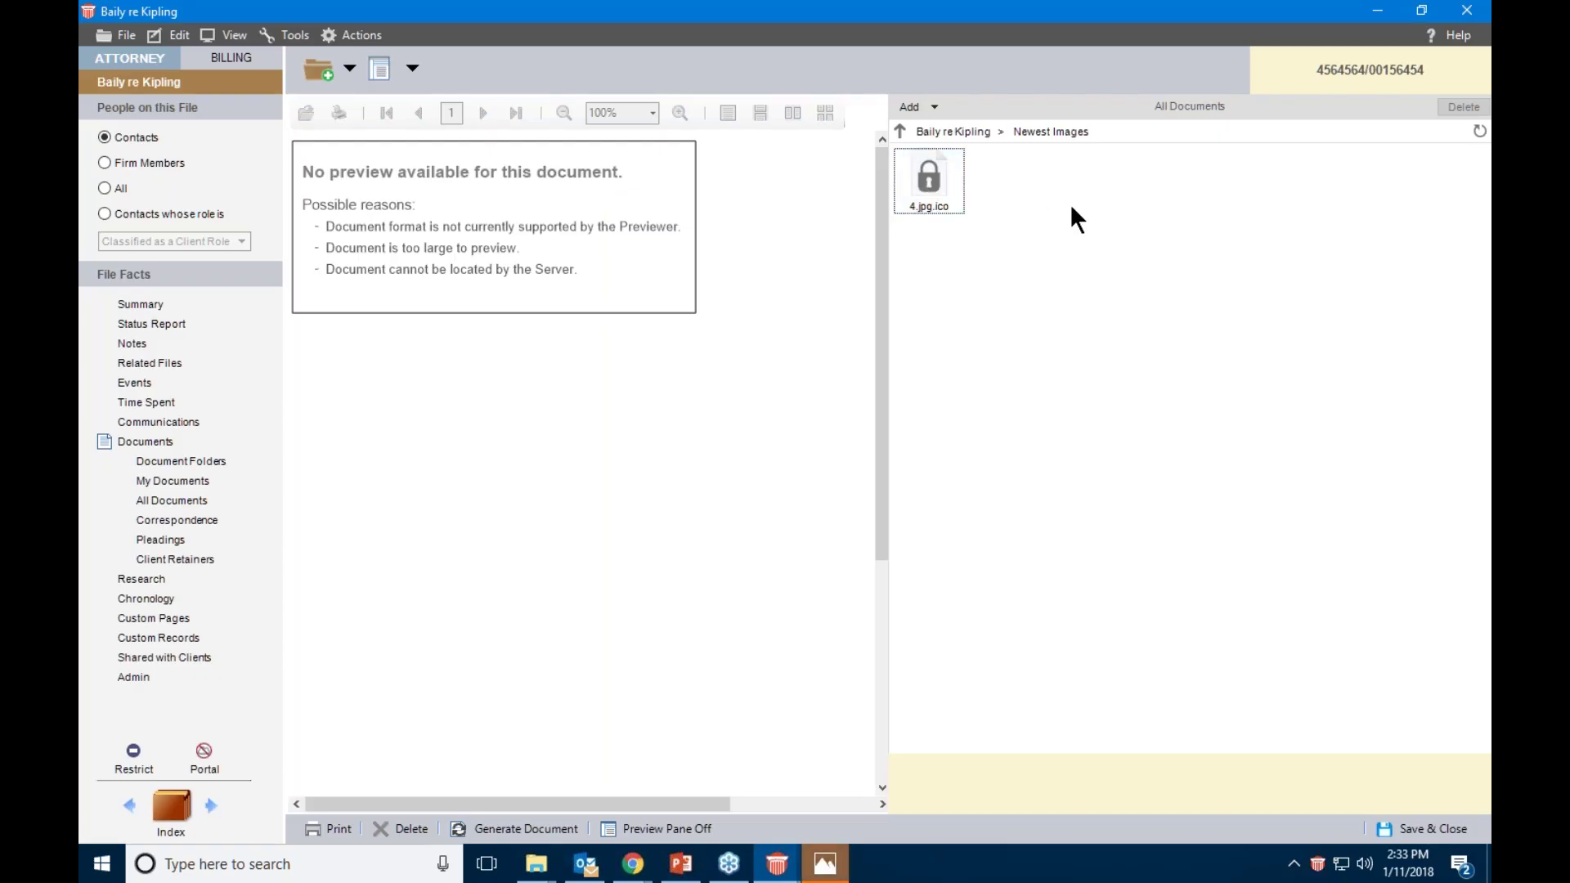
pyautogui.rightClick(922, 192)
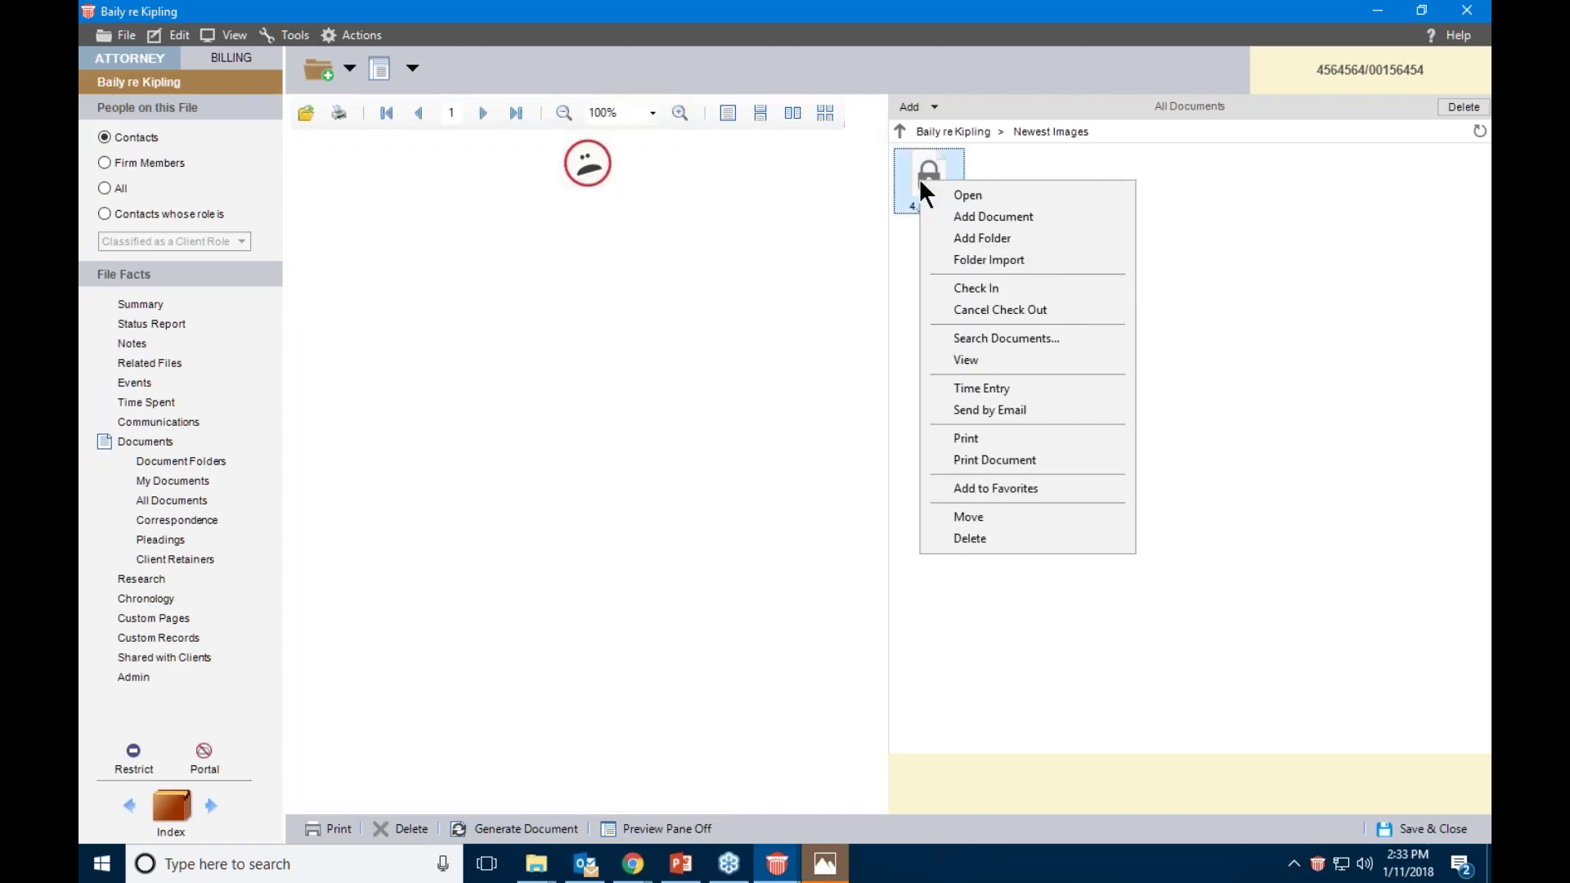
pyautogui.click(999, 289)
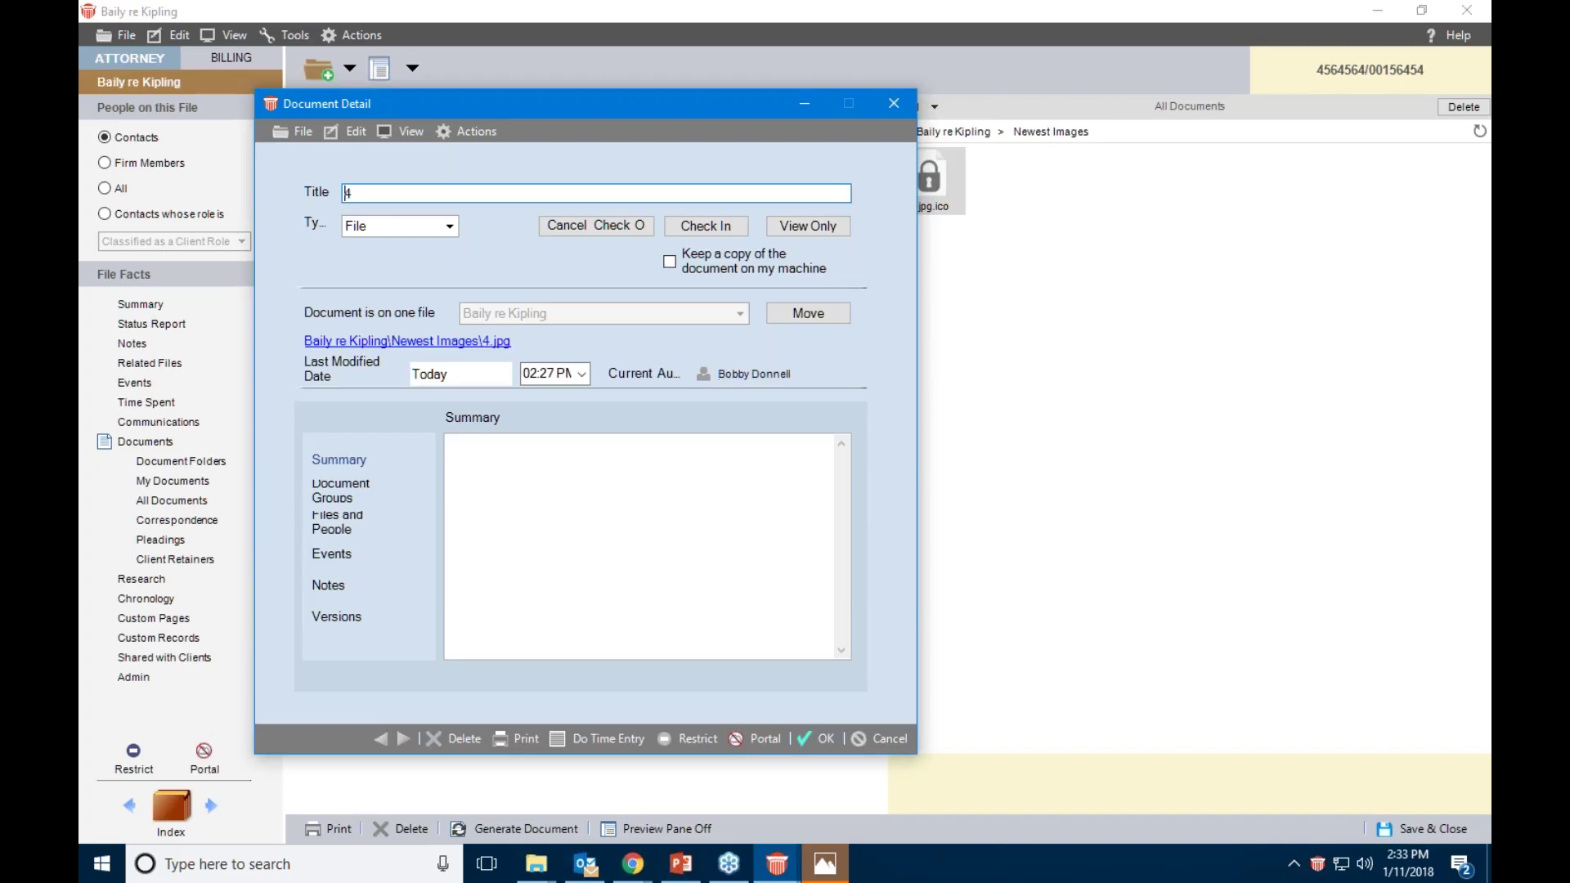
pyautogui.click(893, 739)
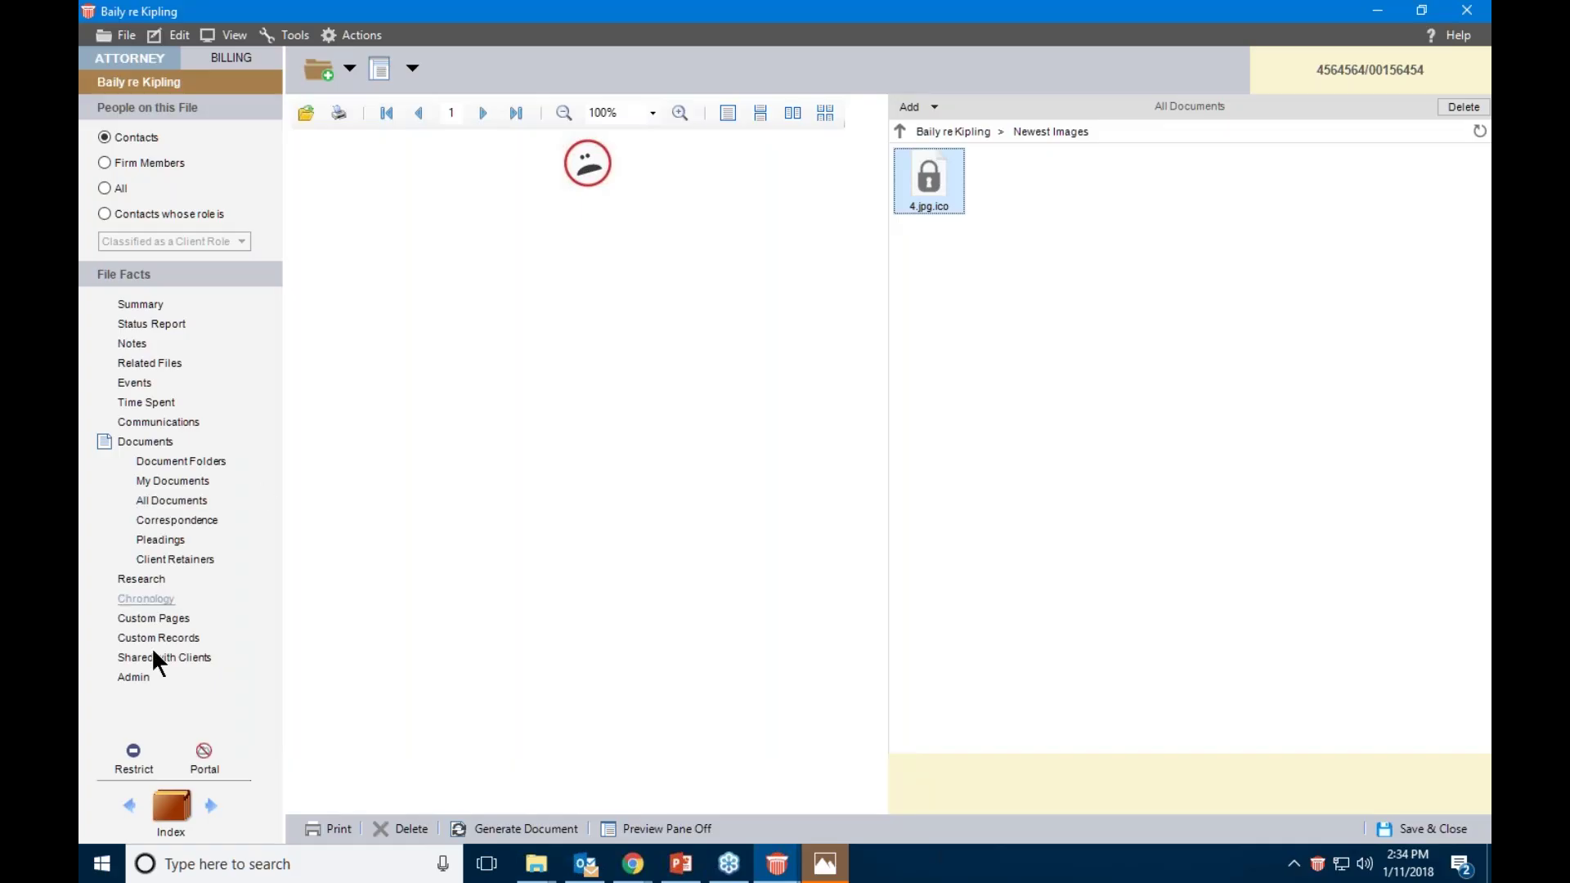
# Close the matter window and the Photos view of 4.jpg, and return to the maximized main Amicus Attorney window
pyautogui.click(1464, 22)
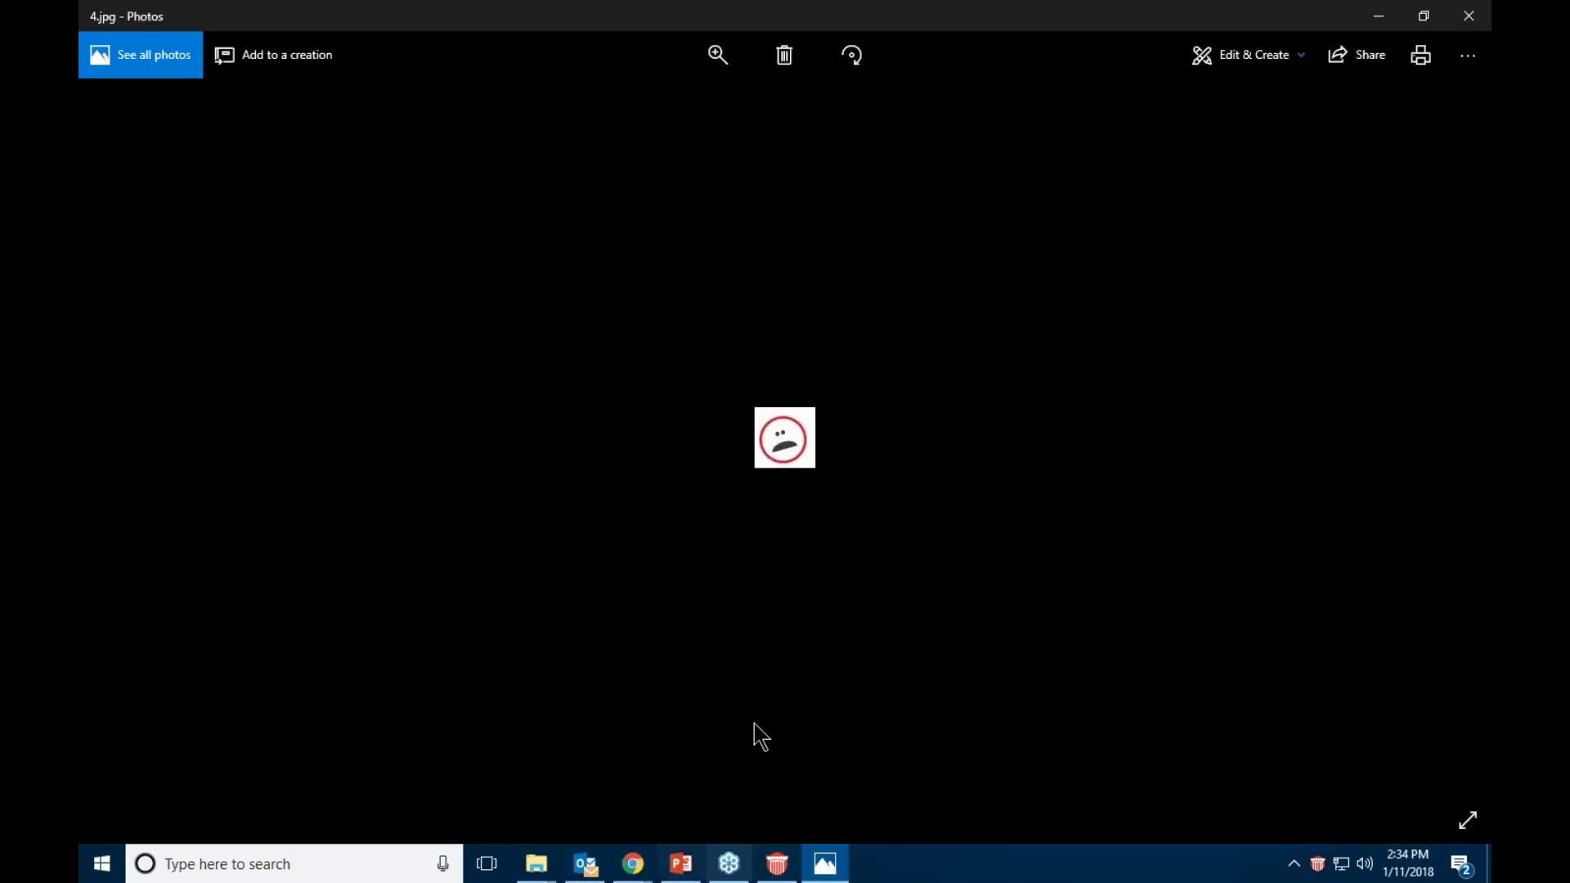
pyautogui.click(1382, 18)
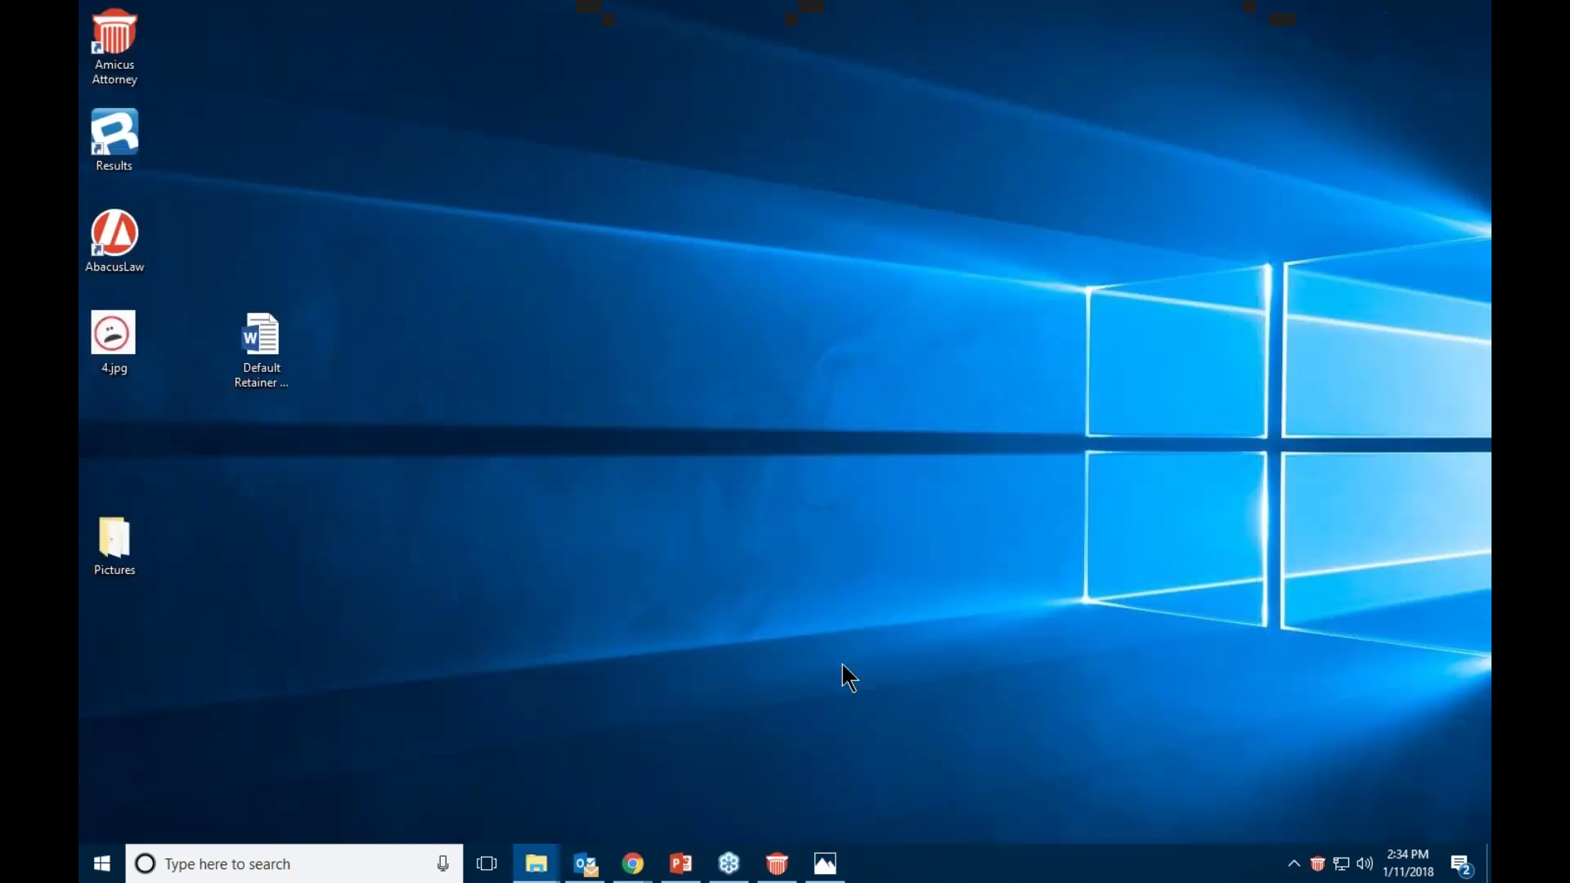
pyautogui.click(777, 866)
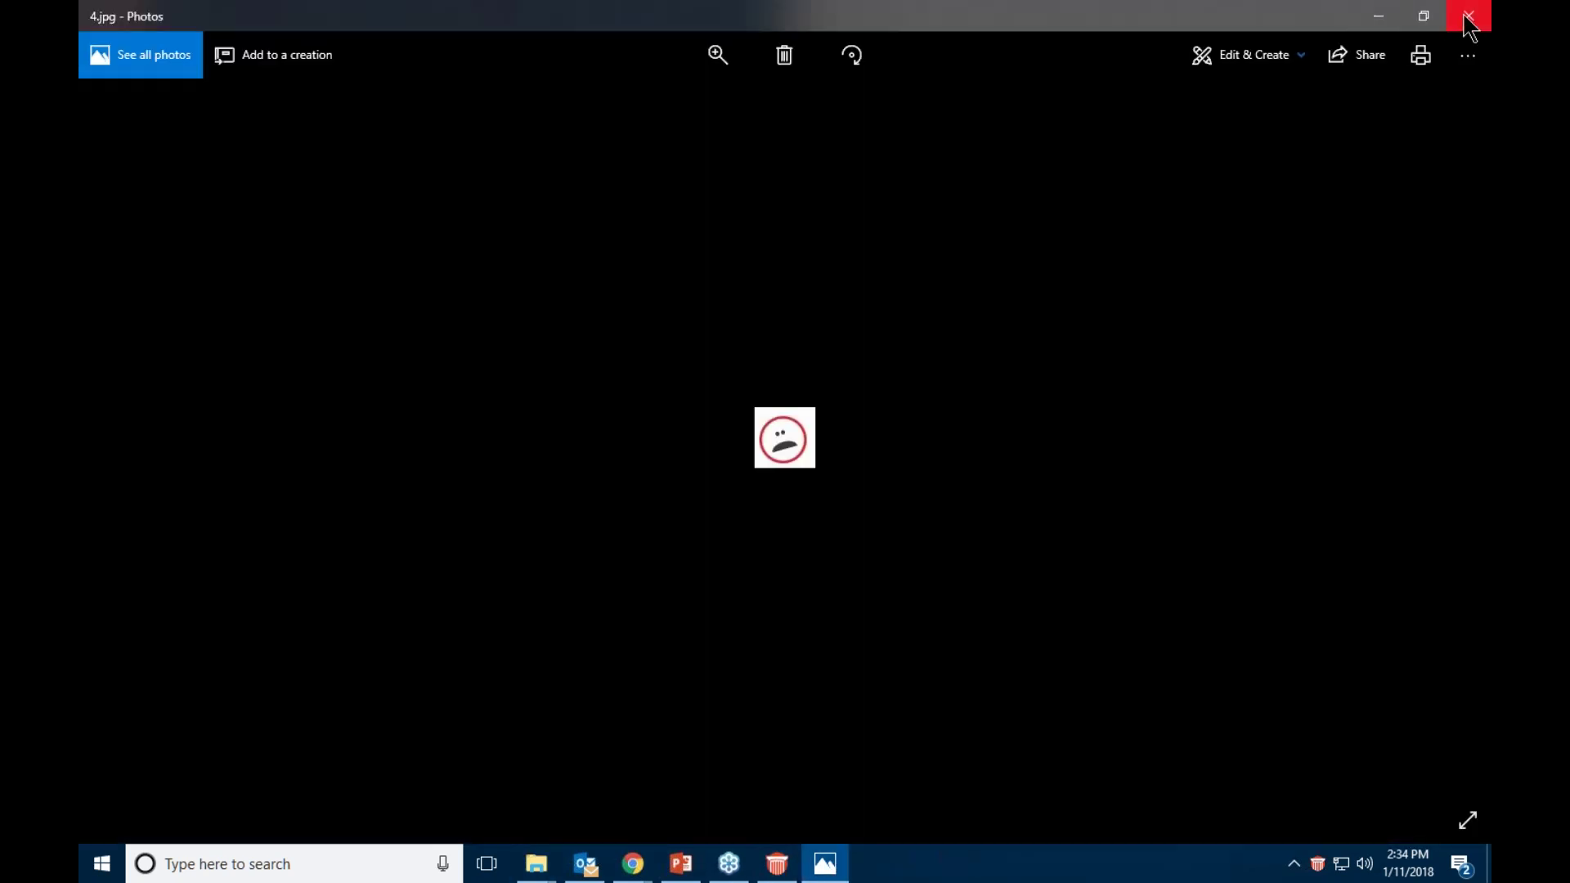
pyautogui.click(1468, 18)
pyautogui.click(1423, 10)
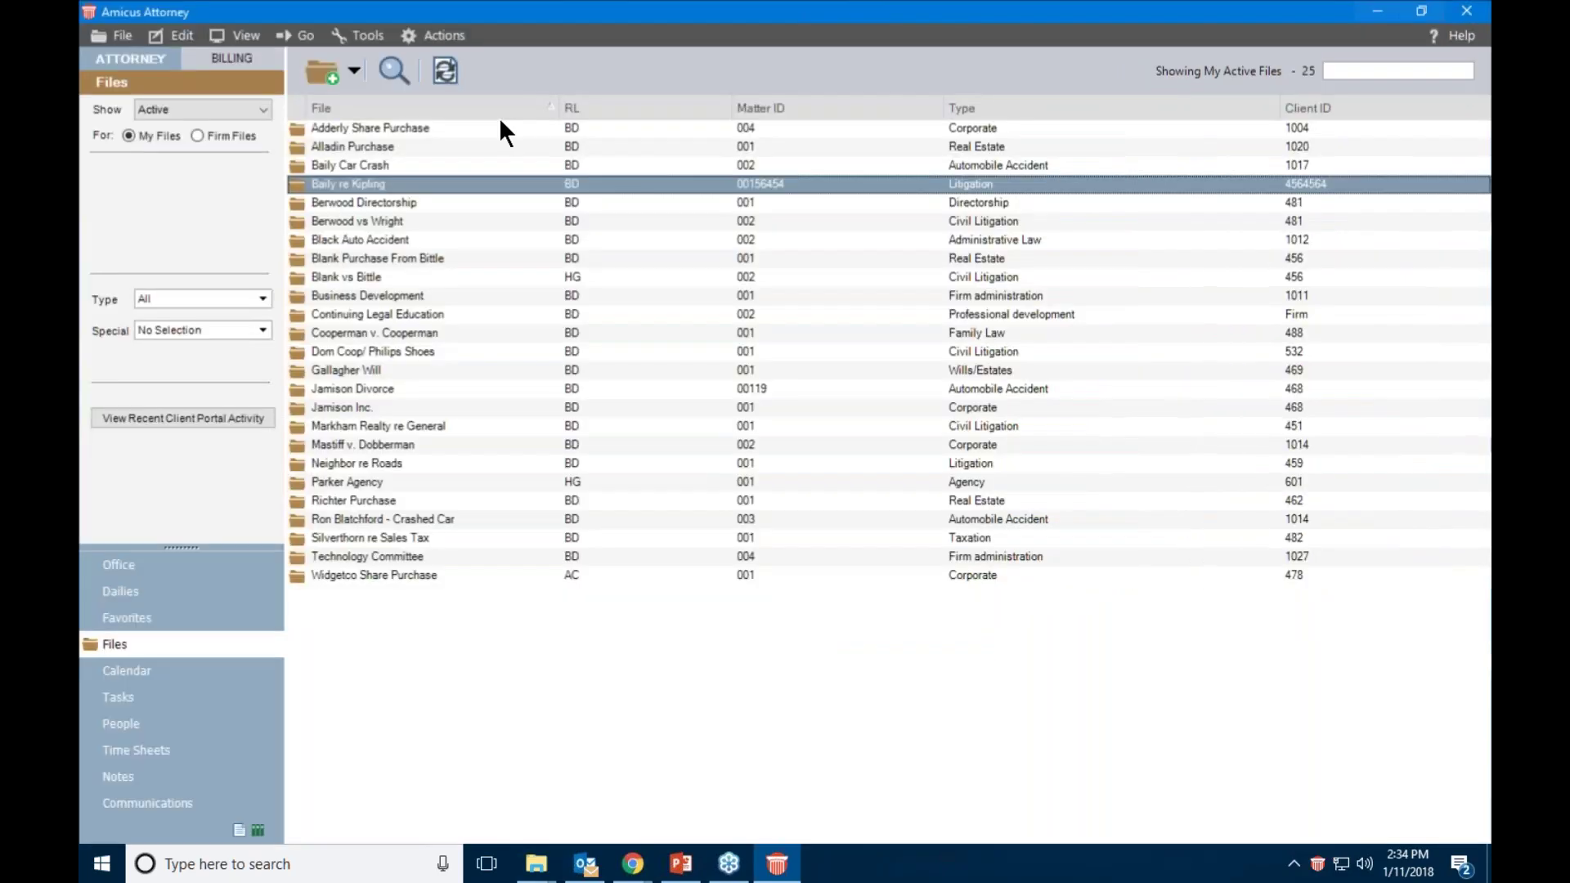
# Open the firm's document management settings to examine the document location and template options
pyautogui.click(148, 576)
pyautogui.click(115, 320)
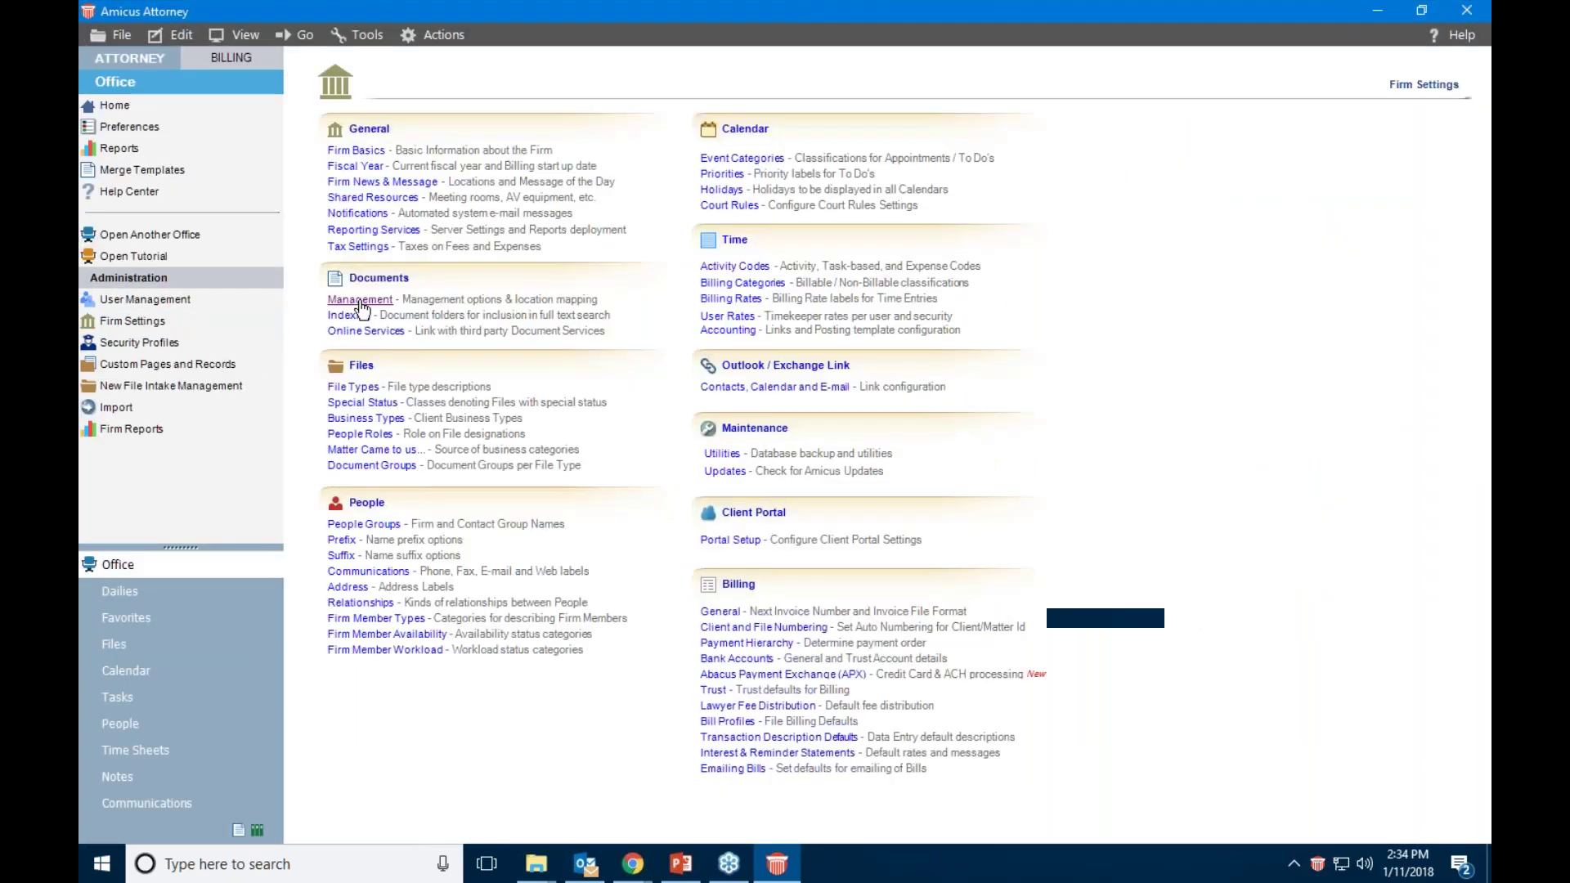
pyautogui.click(360, 300)
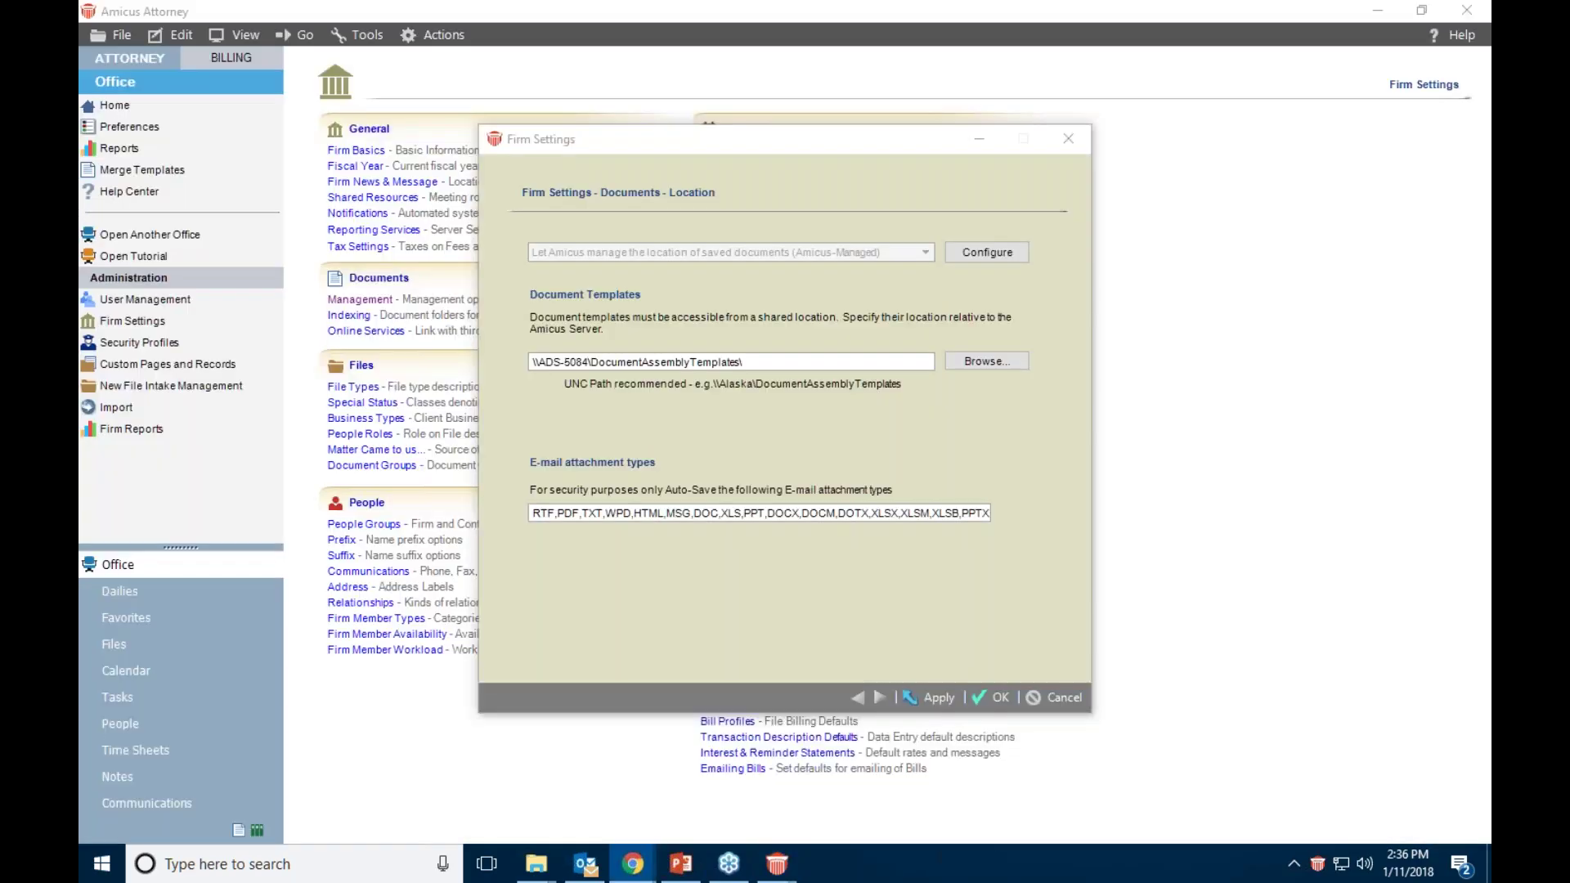
# Switch to Chrome and open the Professional Services page on the AbacusNext website to read its scheduling information
pyautogui.moveTo(1490, 413); pyautogui.dragTo(661, 13)
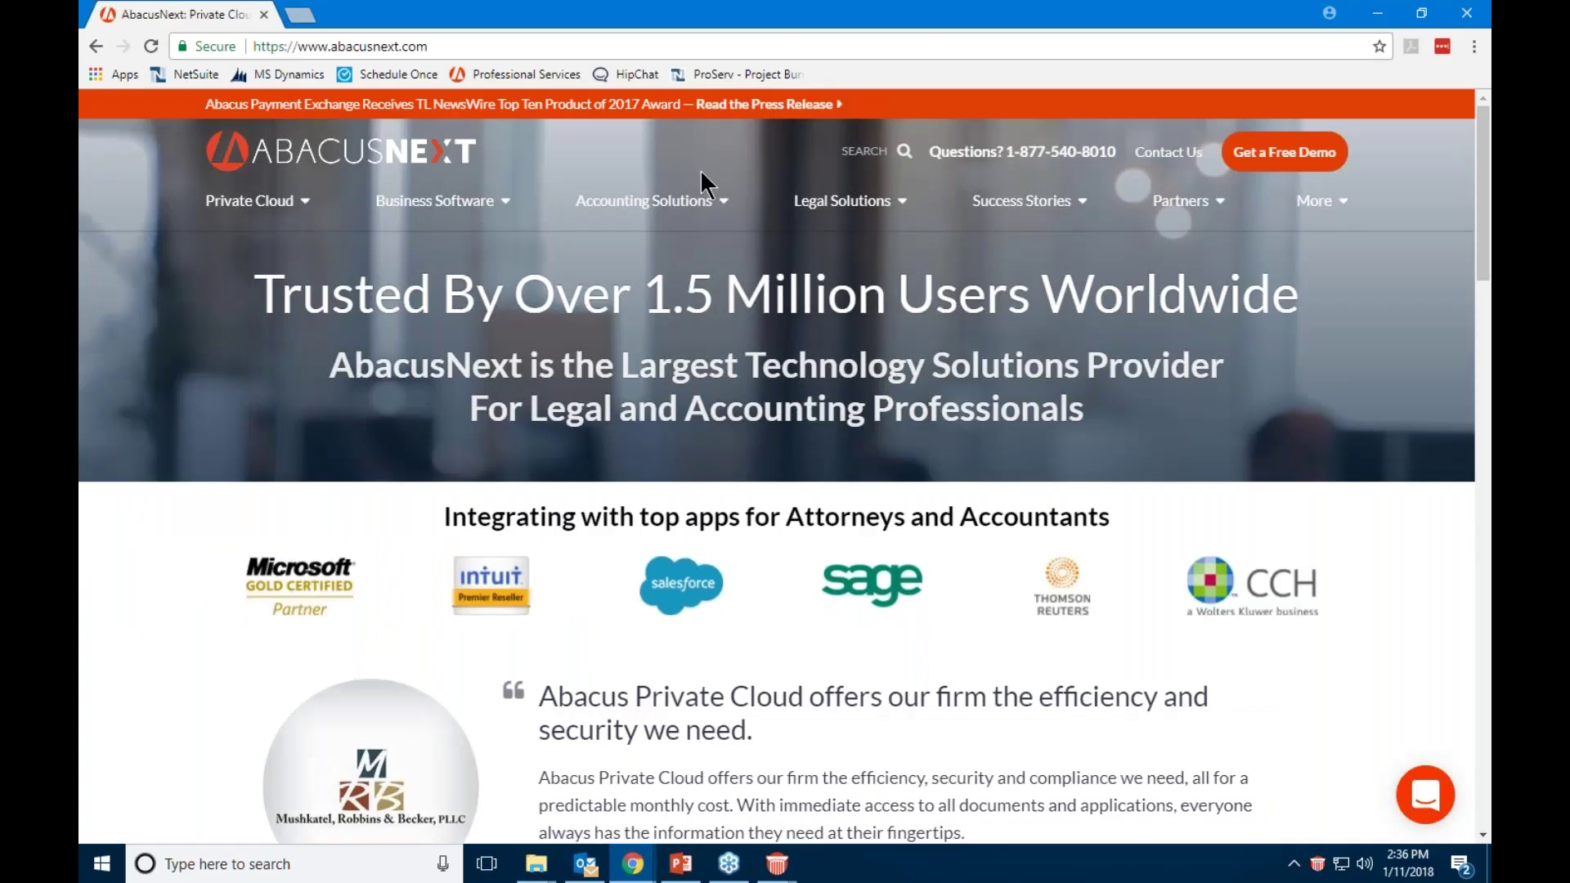
pyautogui.click(1345, 211)
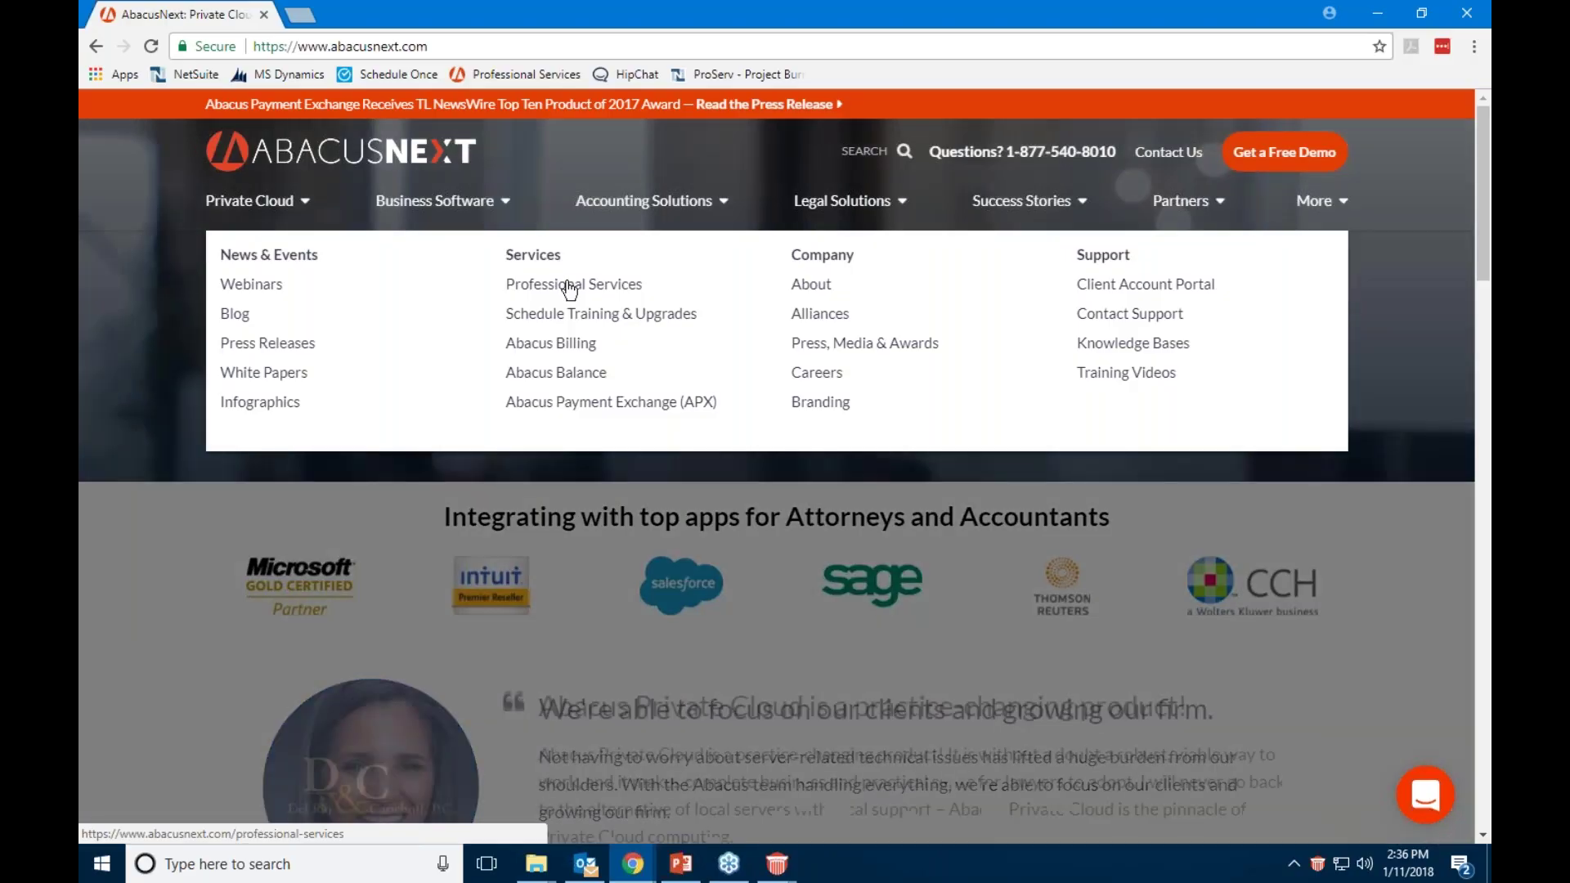
pyautogui.click(567, 294)
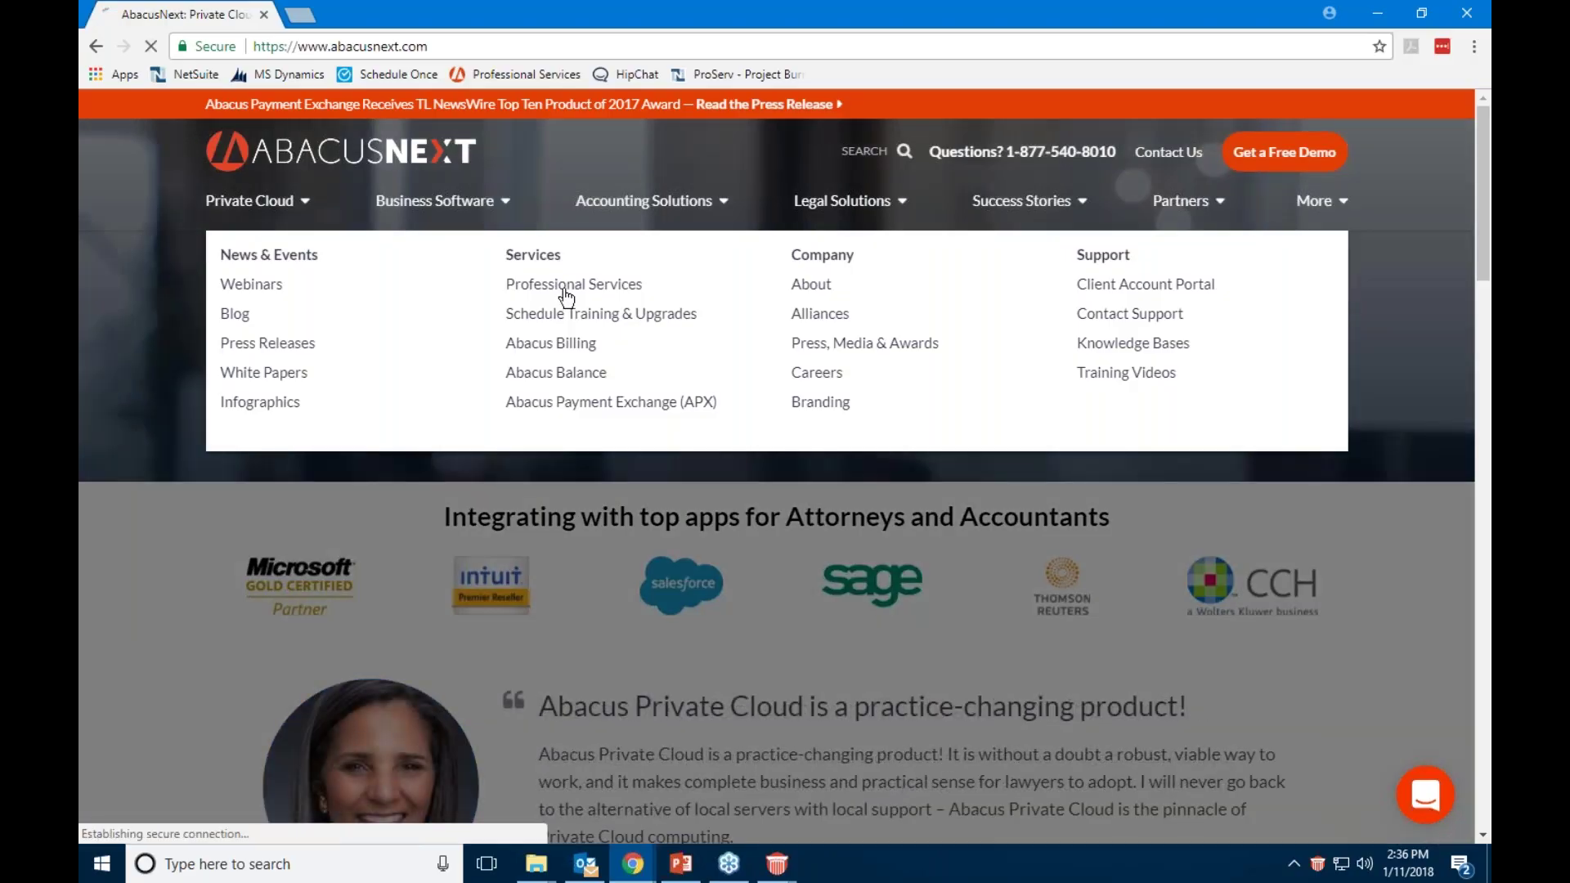
pyautogui.scroll(-8, 627, 347)
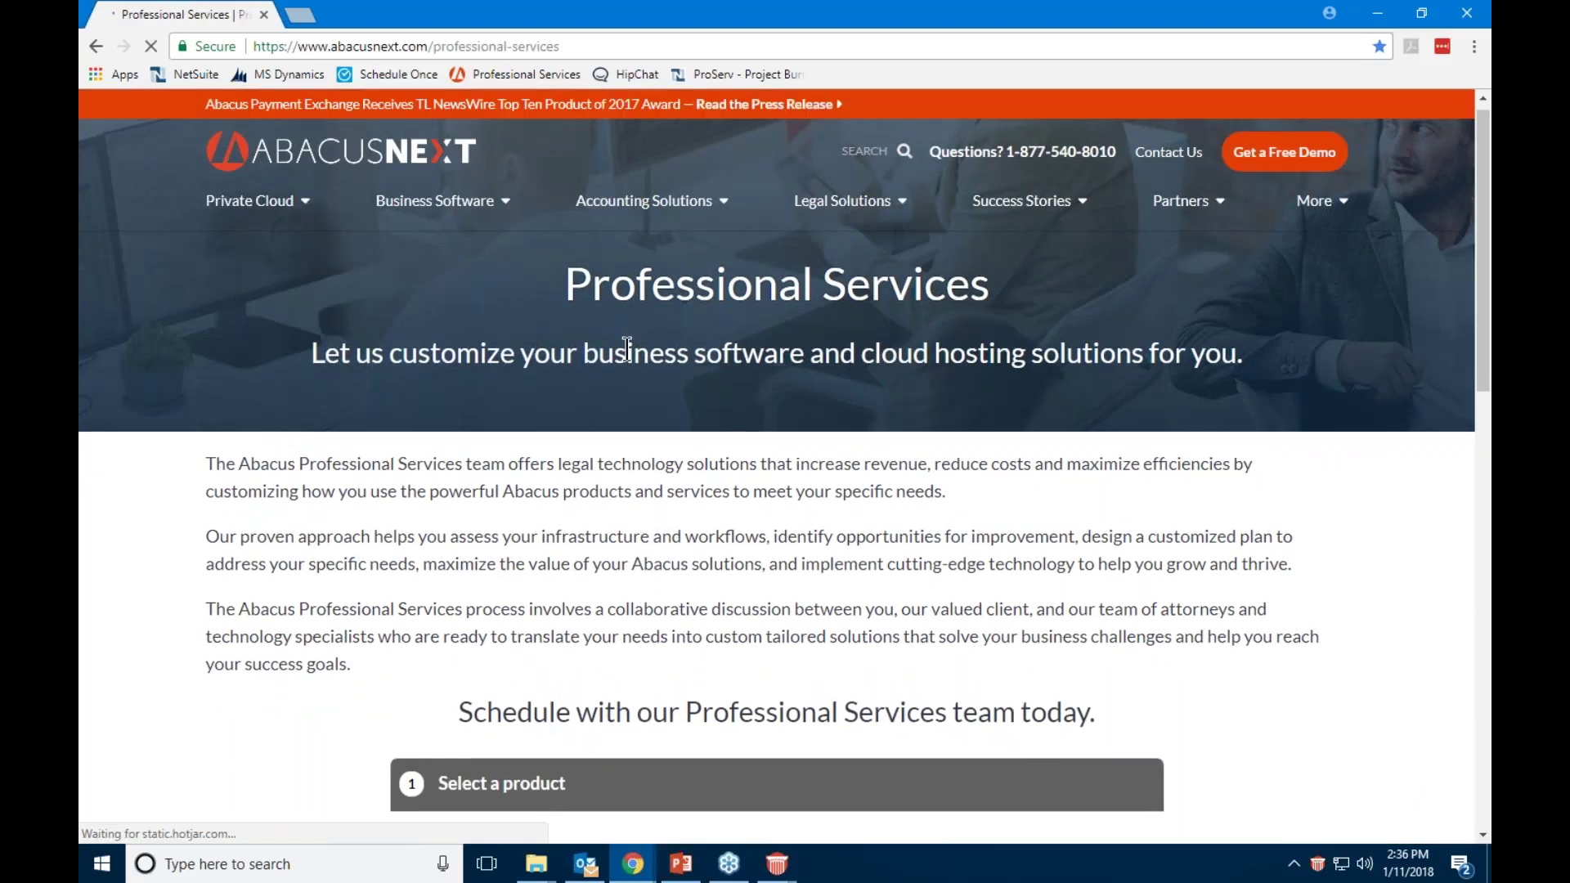
# Choose Amicus Attorney as the product to schedule, open its Training booking window, and close that window
pyautogui.scroll(1, 554, 361)
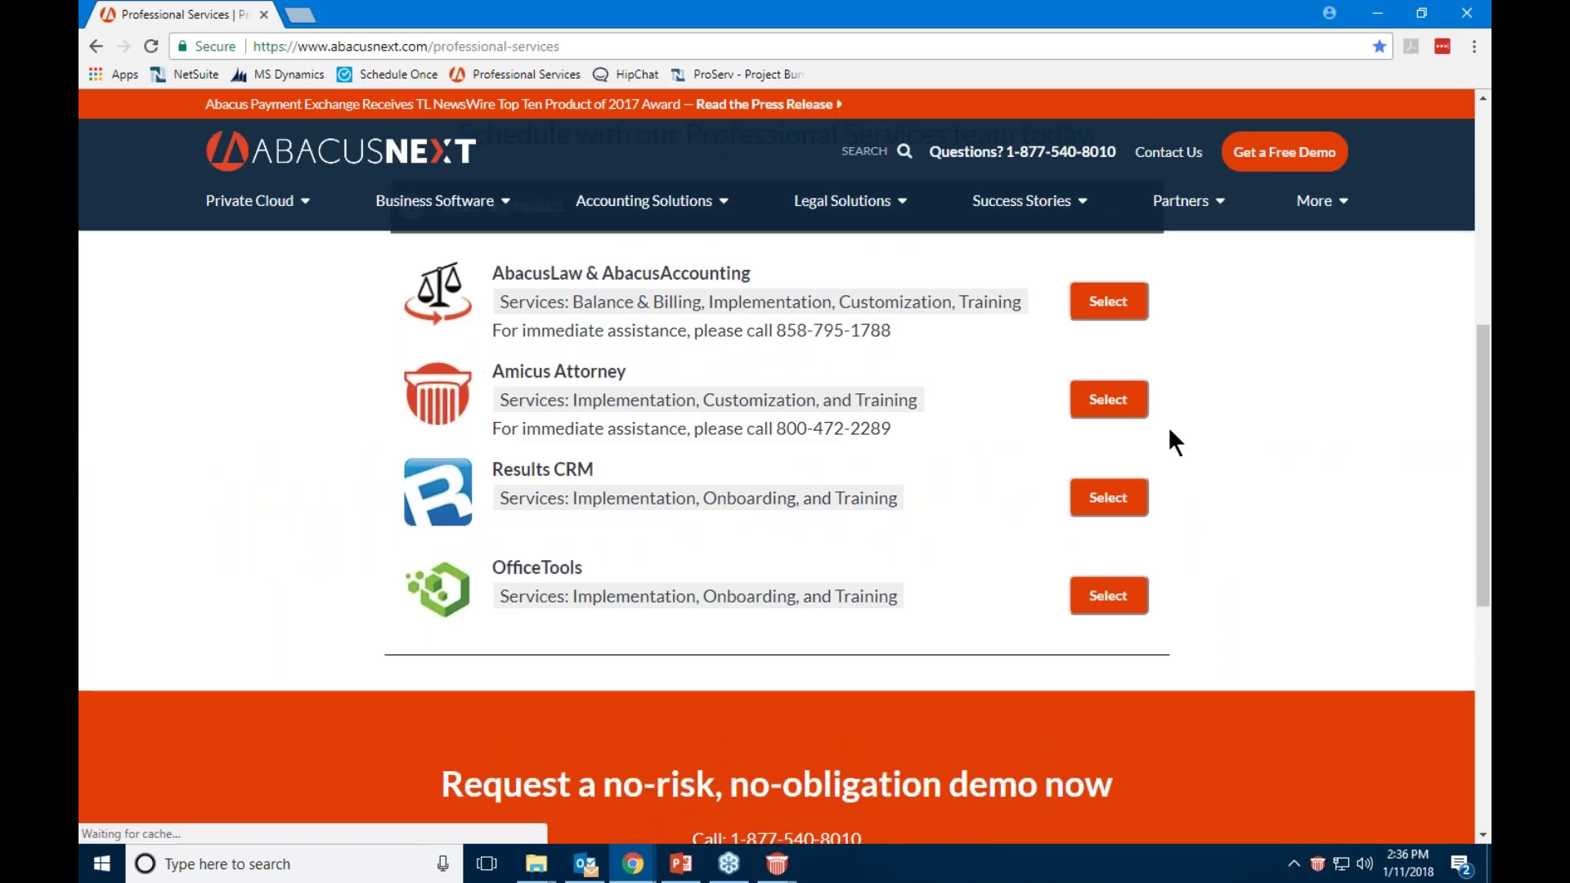
pyautogui.click(1107, 399)
pyautogui.click(1080, 446)
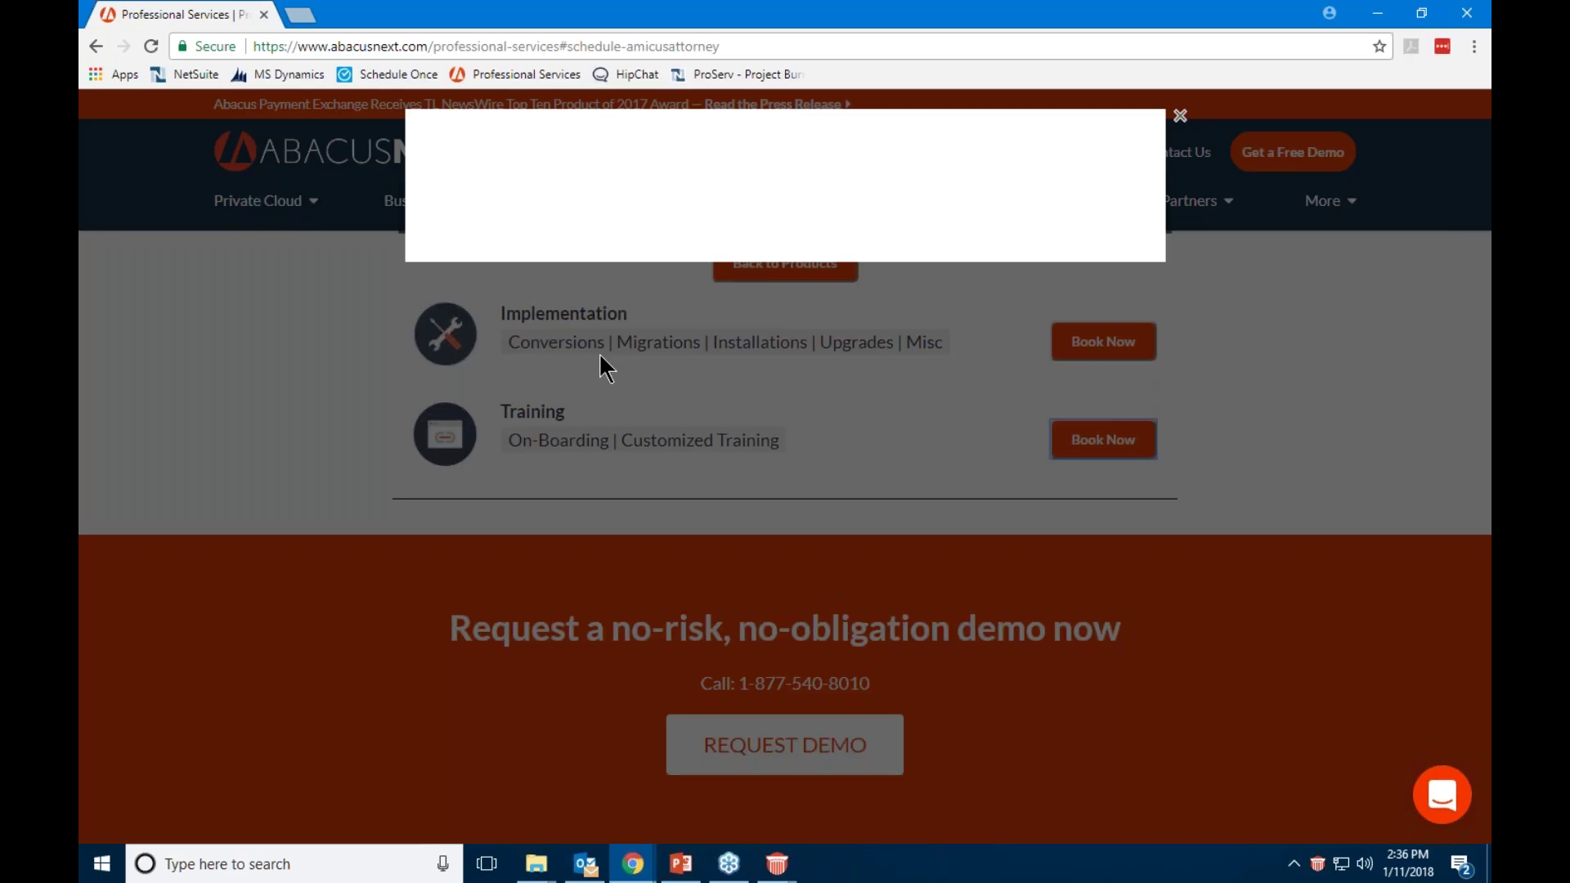
pyautogui.click(1063, 450)
pyautogui.click(1054, 421)
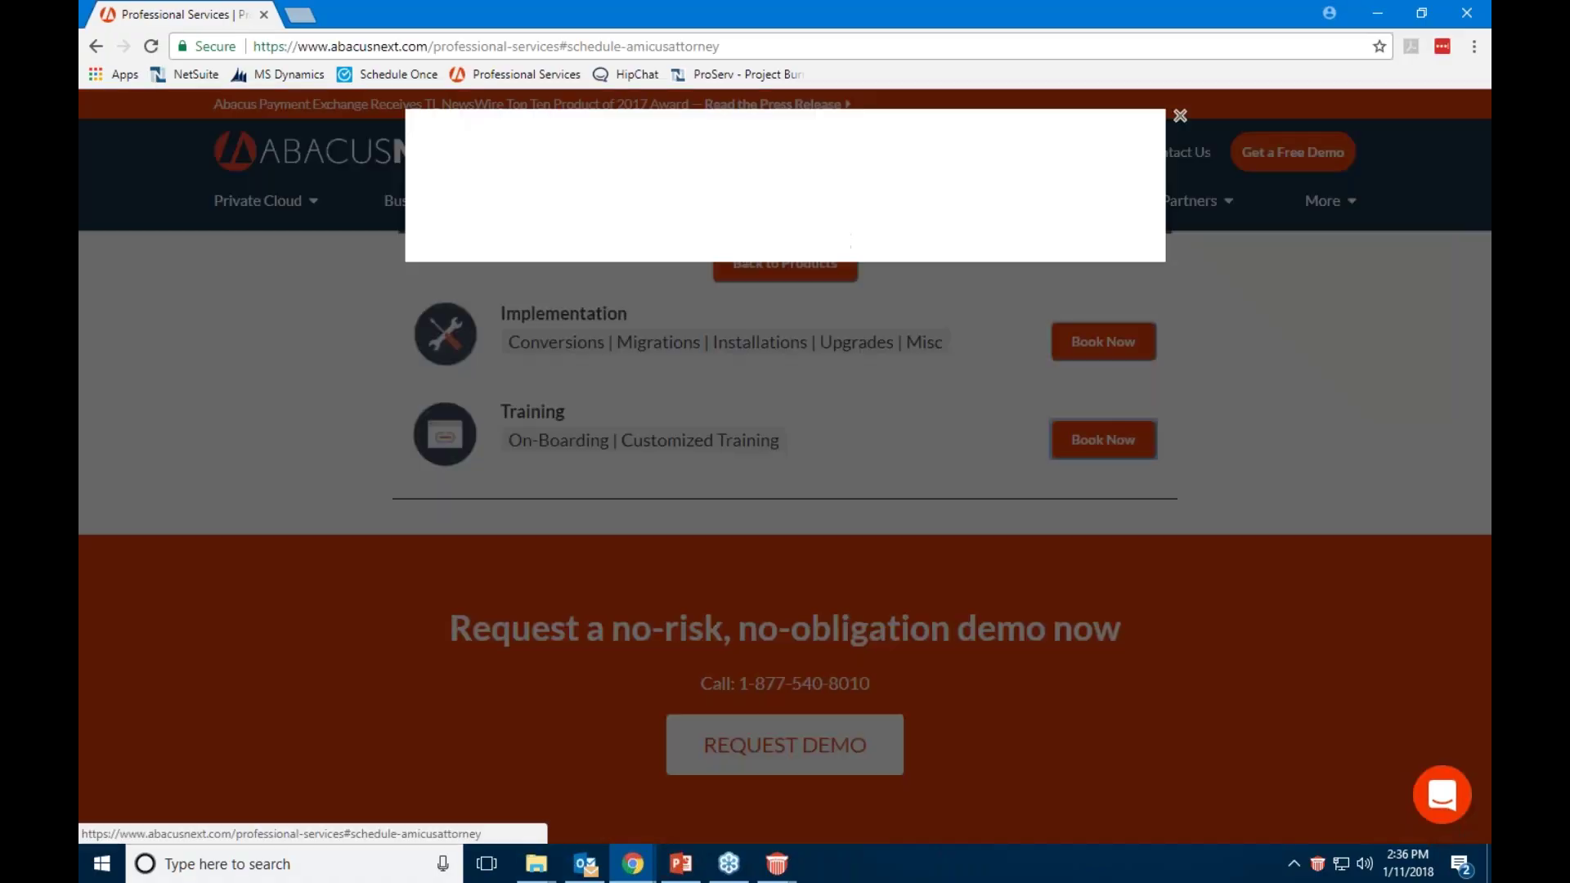
pyautogui.click(1180, 116)
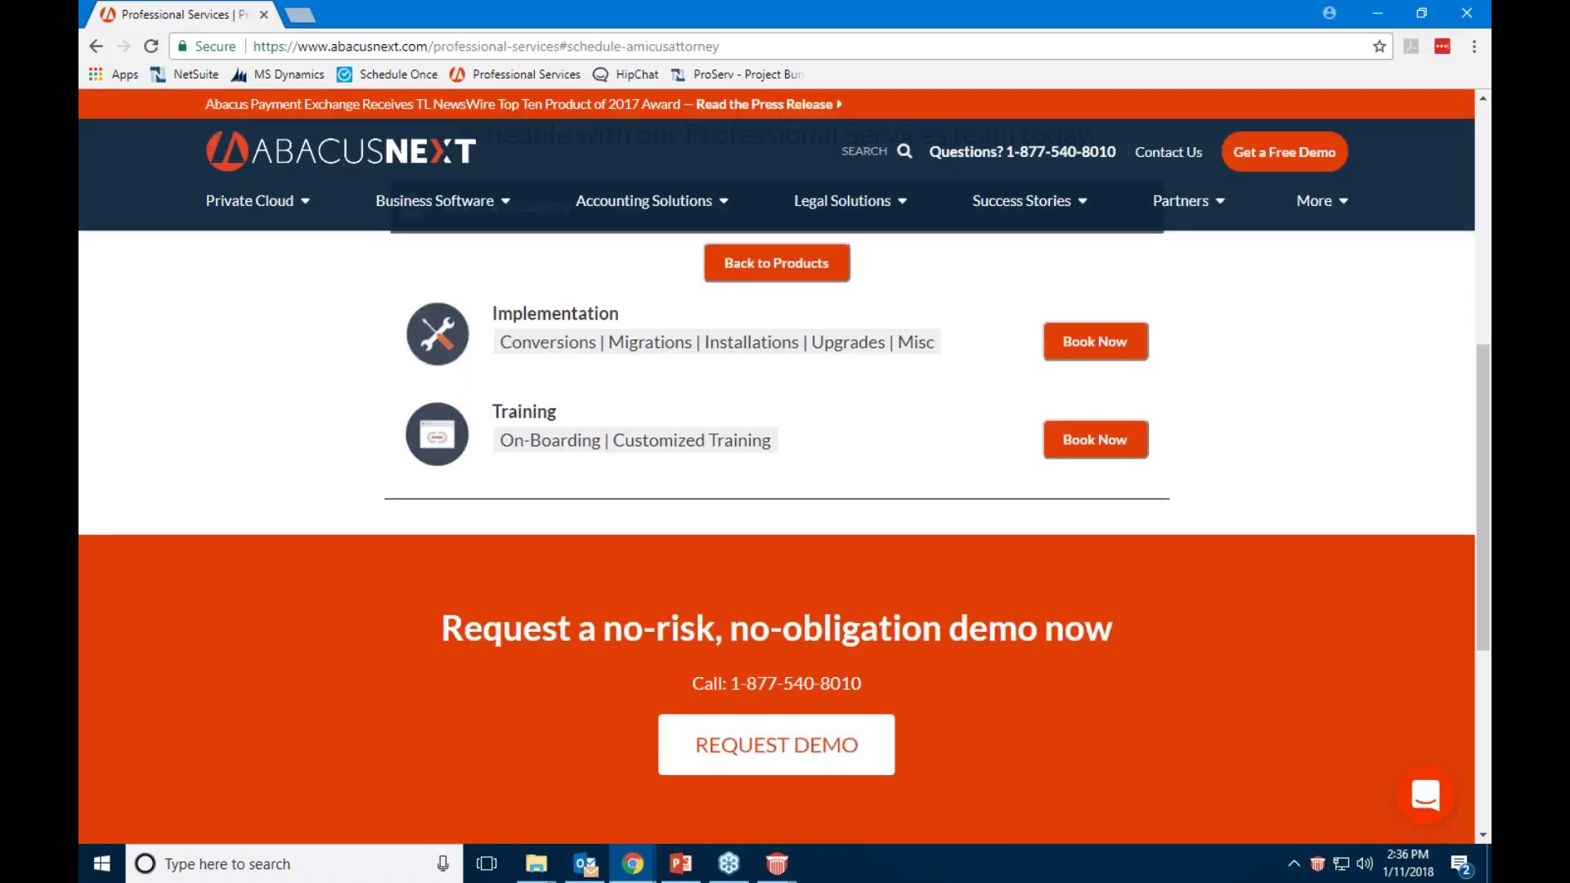
# Review the bookable Amicus Attorney Implementation services, close that list, and open the Training booking window again
pyautogui.click(1096, 339)
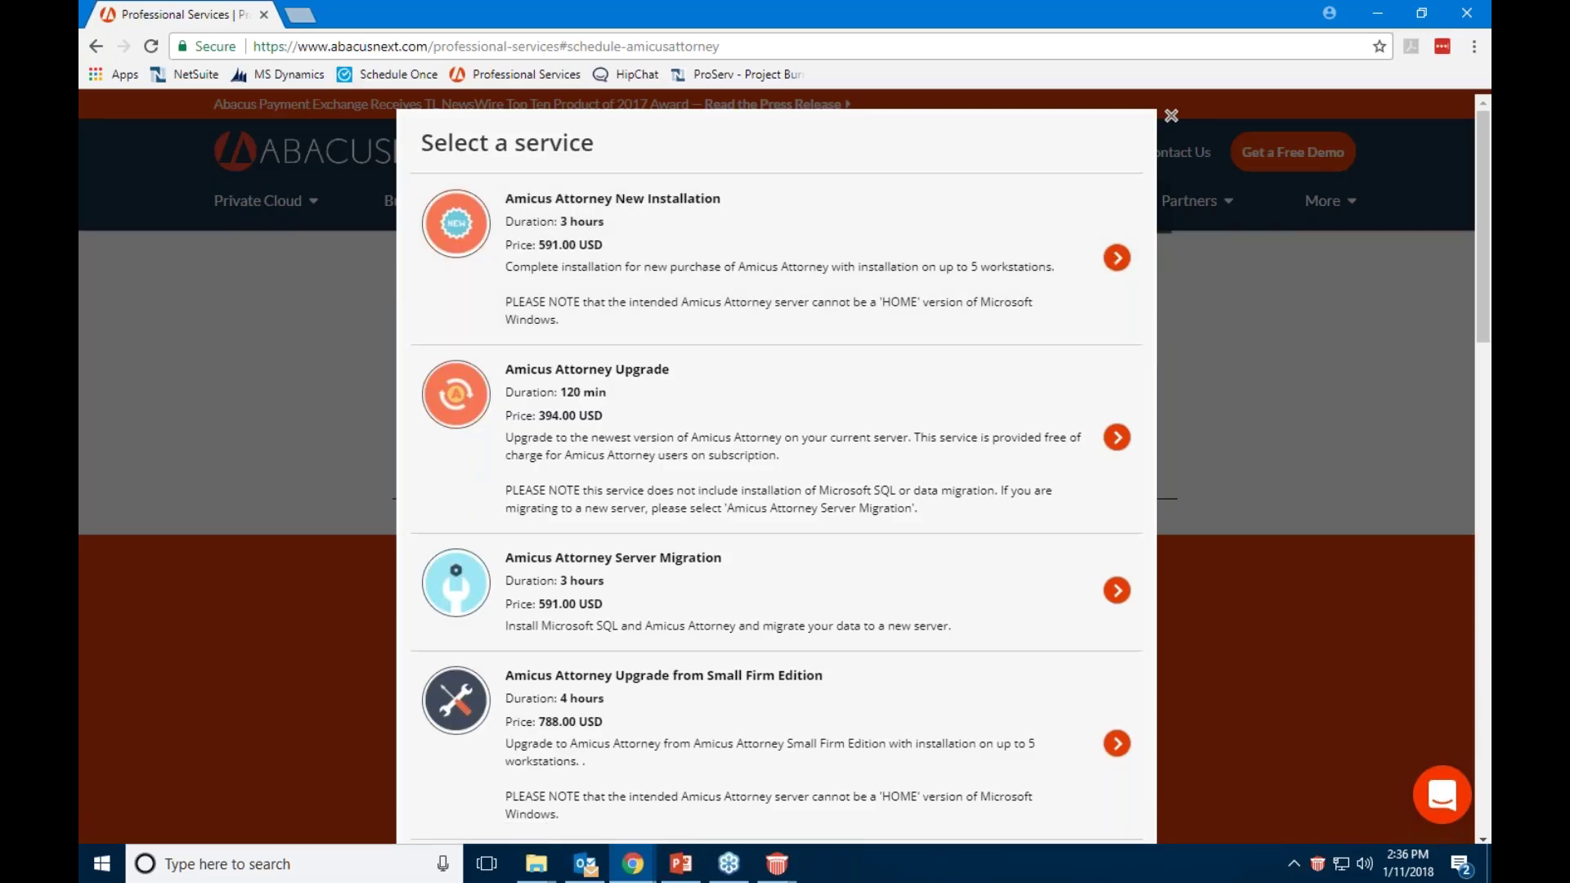
pyautogui.click(1179, 116)
pyautogui.click(1063, 433)
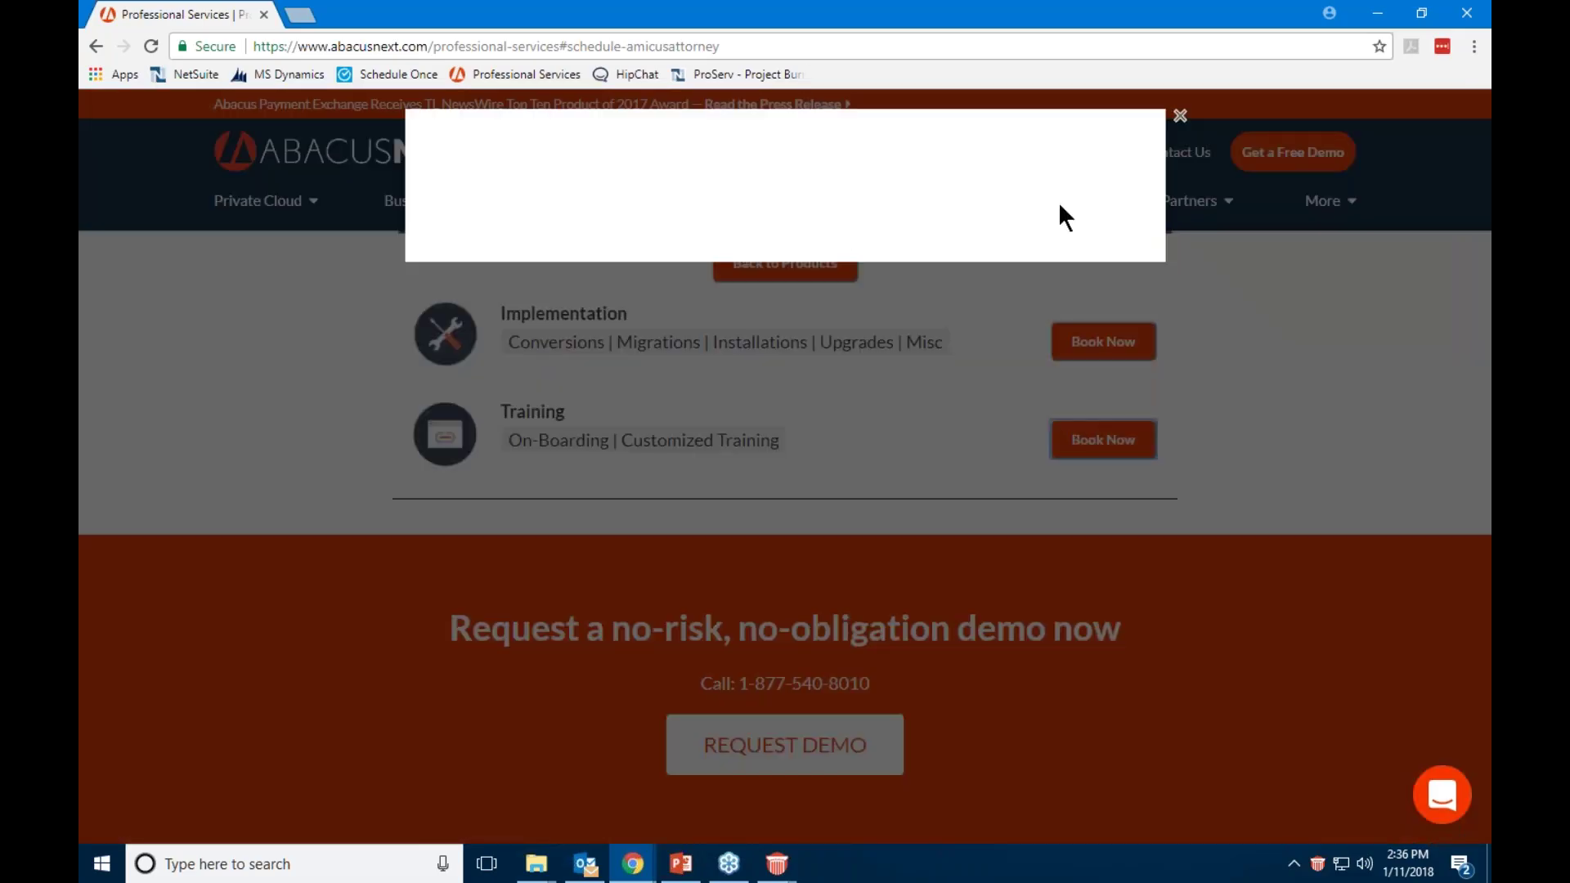